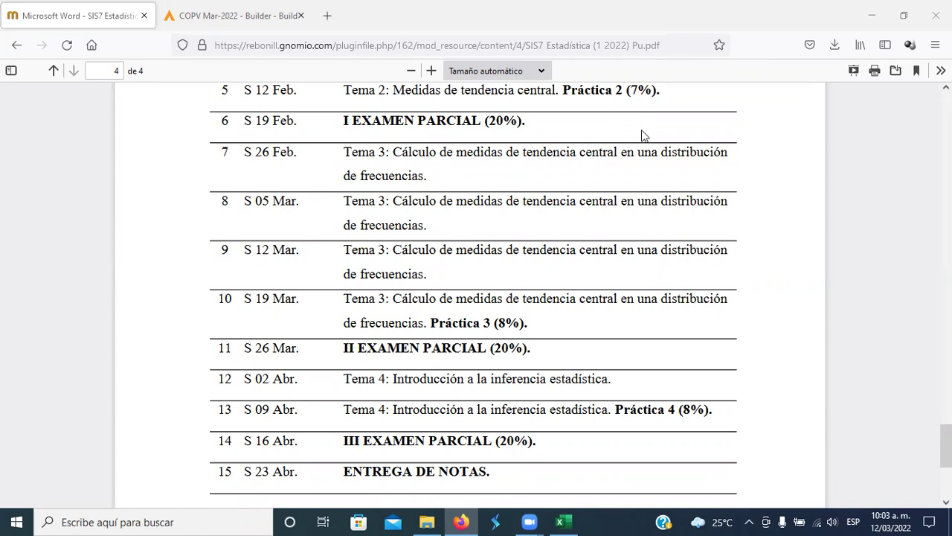
- Return to the statistics course page and download the Práctica 3 workbook from the Tema 3 section
left_click(17, 44)
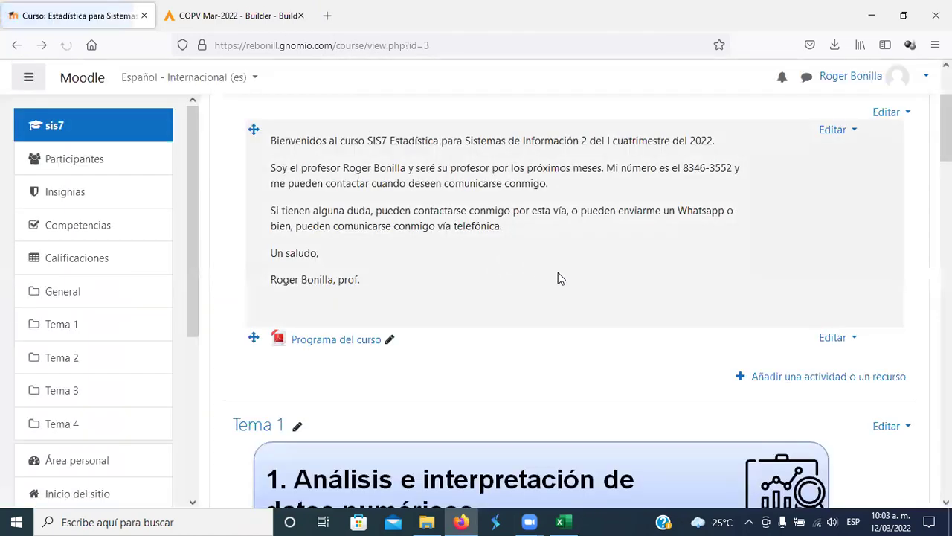
scroll(559, 277, "down", 8)
scroll(560, 277, "down", 7)
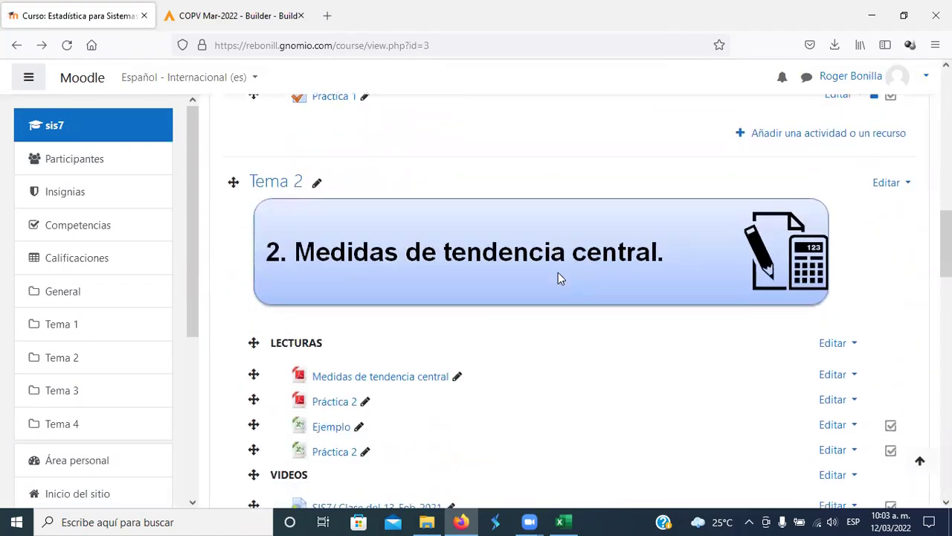
scroll(560, 278, "down", 6)
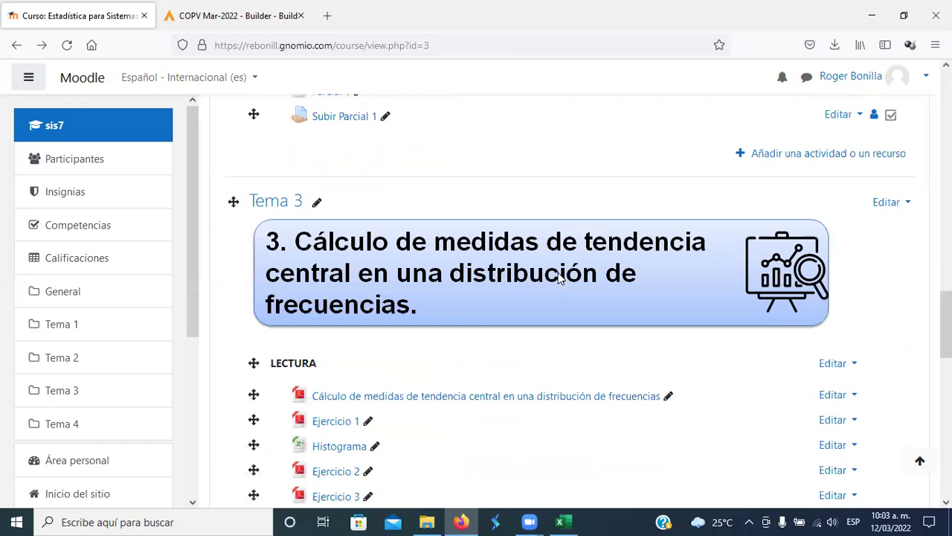
scroll(559, 276, "up", 4)
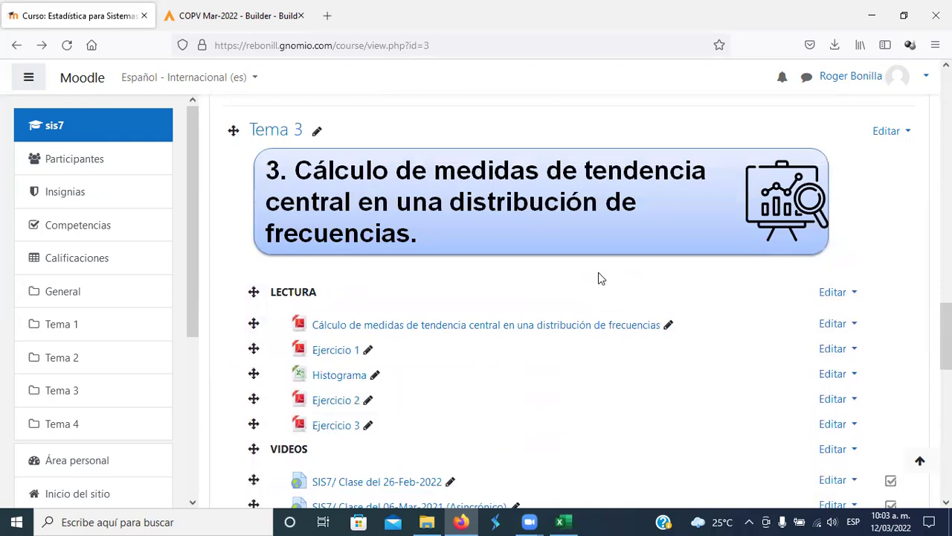
scroll(602, 279, "down", 3)
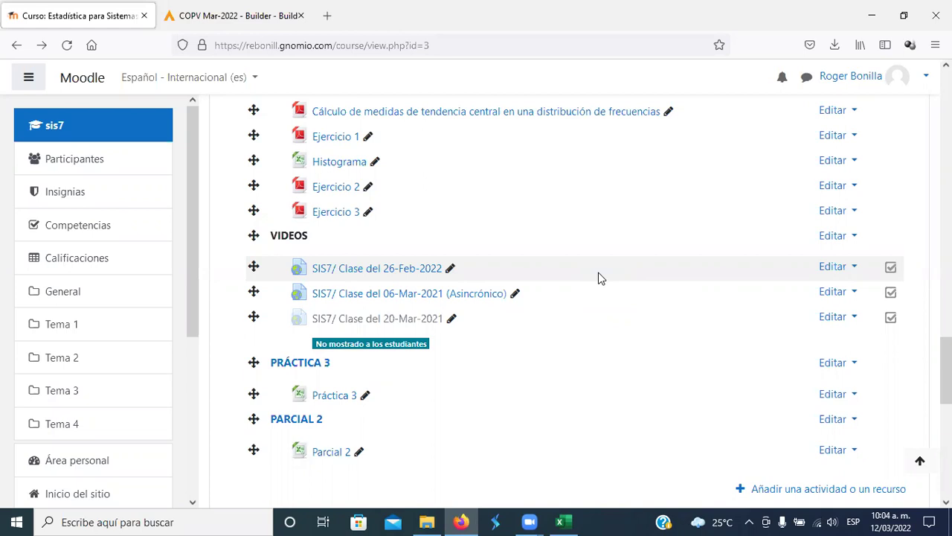
left_click(334, 395)
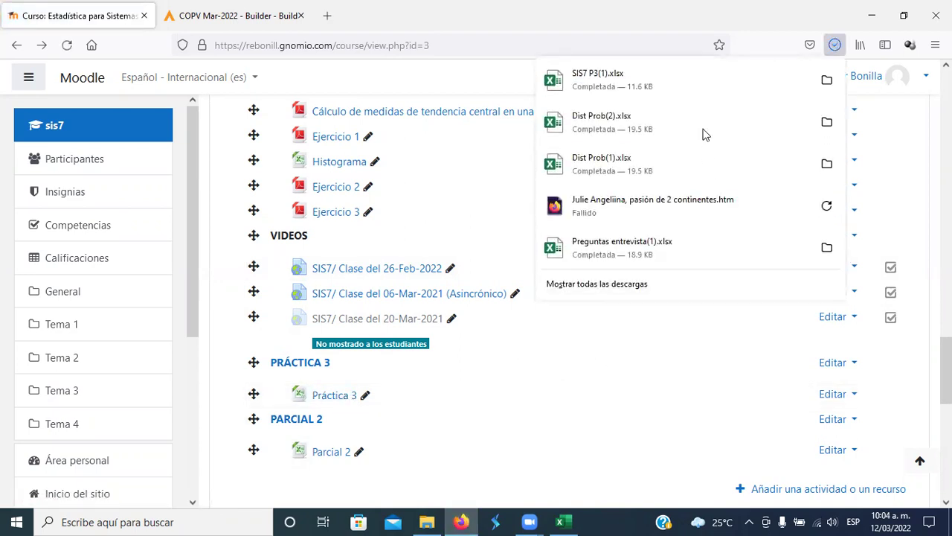
key("Escape")
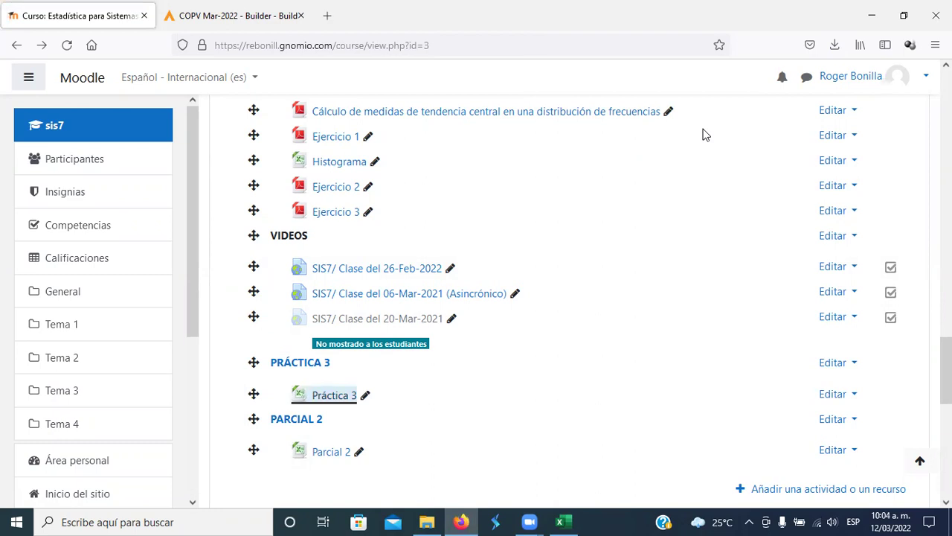
- Switch to the SIS7 P3(1) workbook in Excel and examine the EDAD and SEXO data down to its last row
key("alt+Tab")
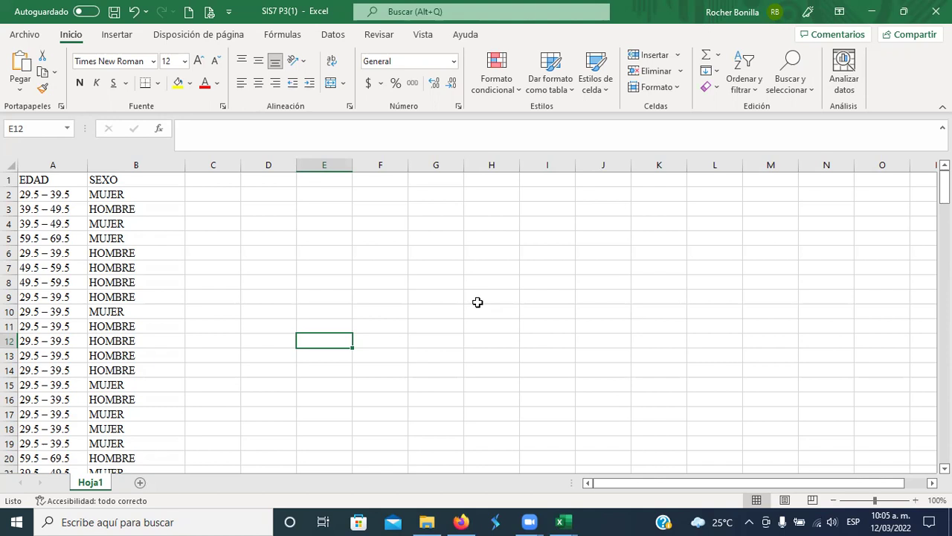
left_click(145, 236)
scroll(140, 246, "down", 3)
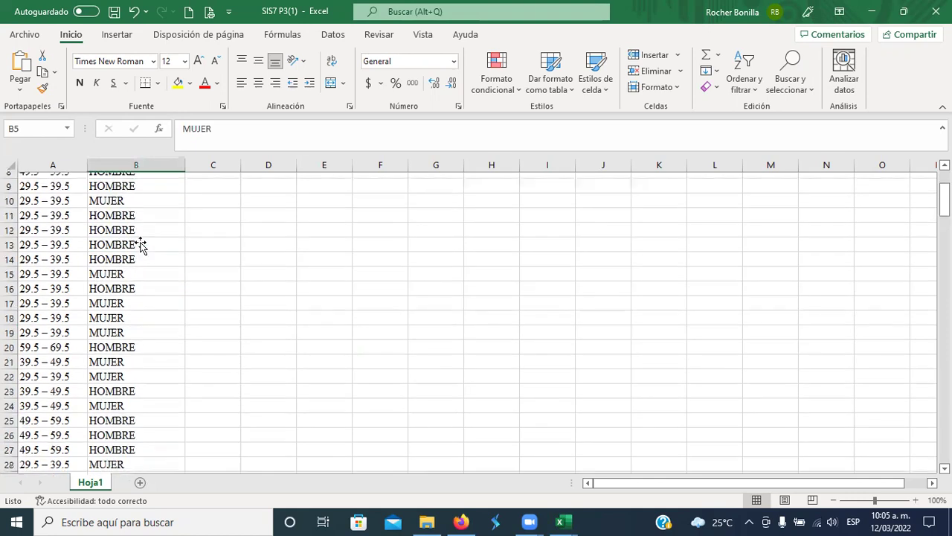
scroll(142, 246, "down", 17)
scroll(141, 246, "down", 20)
scroll(141, 246, "down", 17)
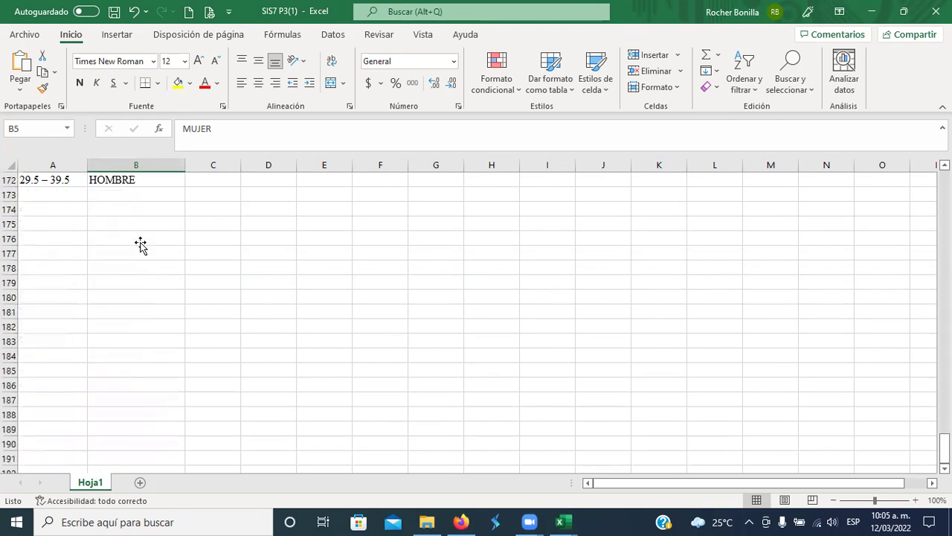
scroll(141, 245, "up", 4)
scroll(140, 246, "up", 20)
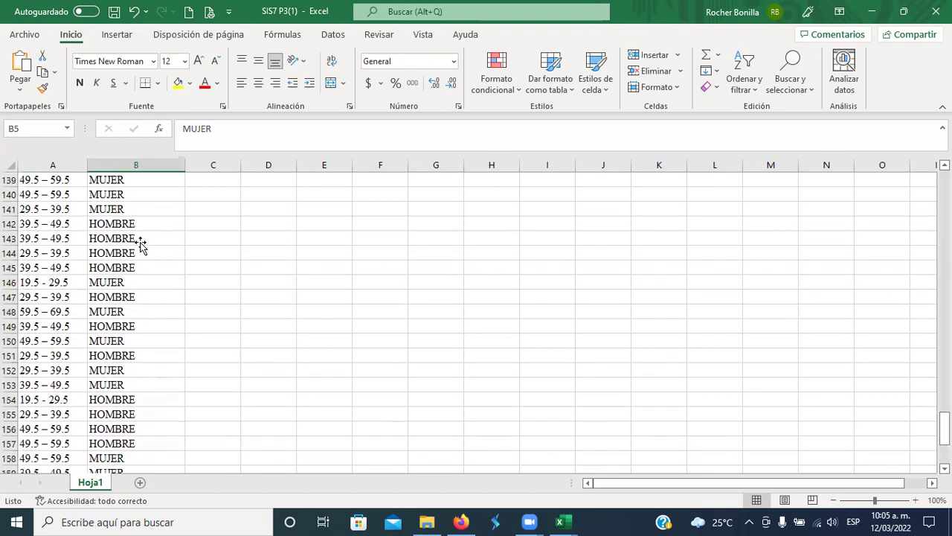
scroll(140, 245, "up", 20)
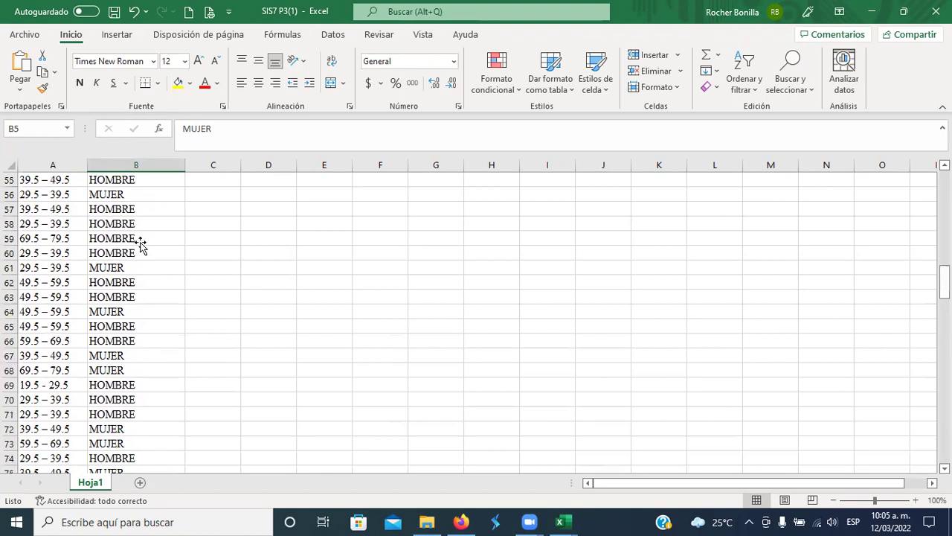
scroll(140, 246, "up", 6)
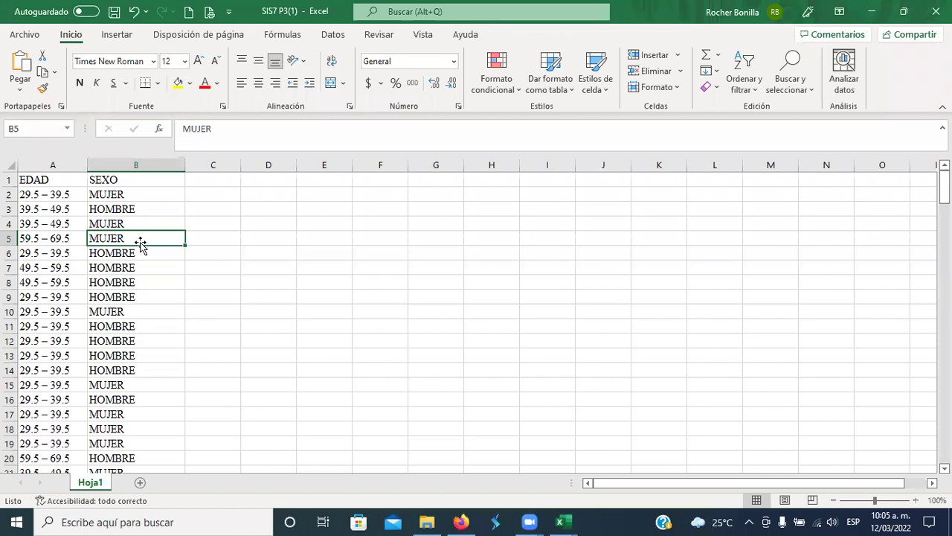
left_click(47, 183)
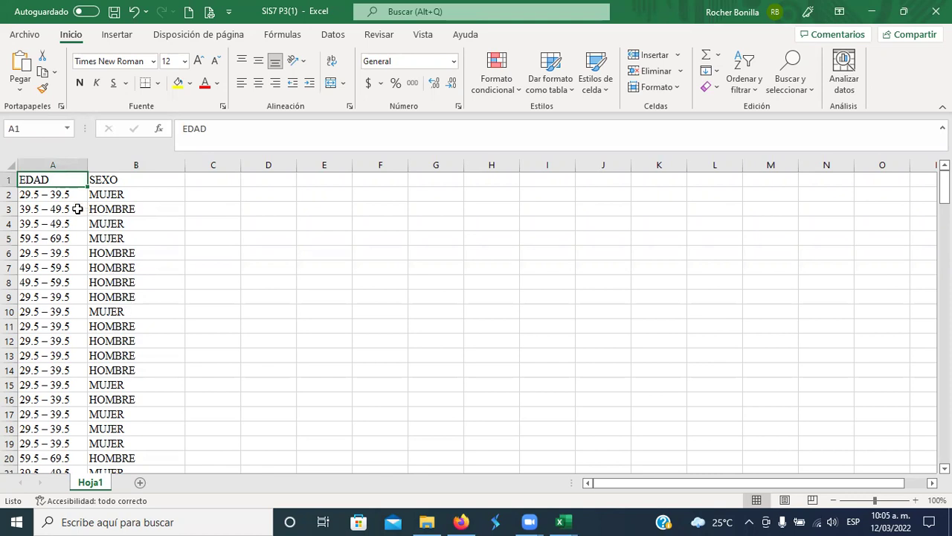
left_click(55, 190)
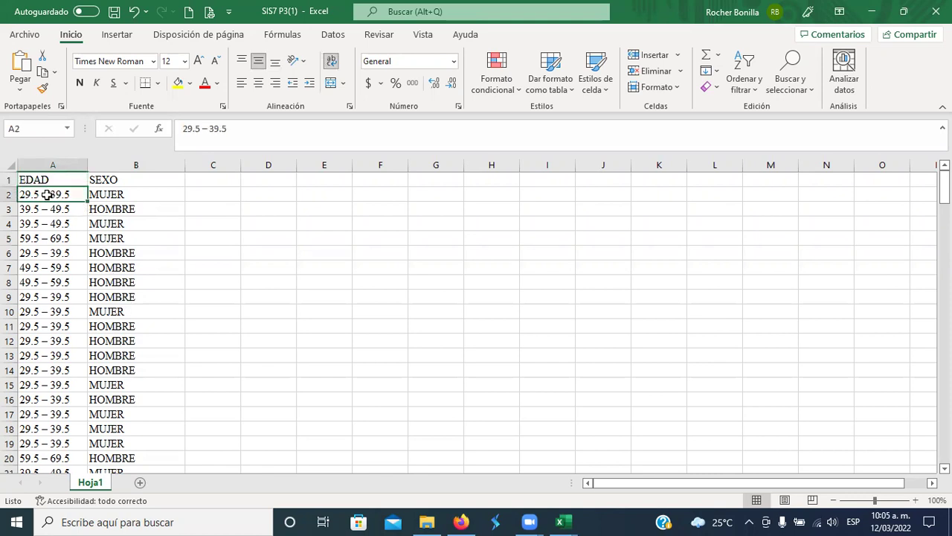
- Enlarge the Hoja1 worksheet view to 150%
left_click(916, 500)
left_click(915, 500)
left_click(915, 500)
left_click(915, 500)
left_click(915, 500)
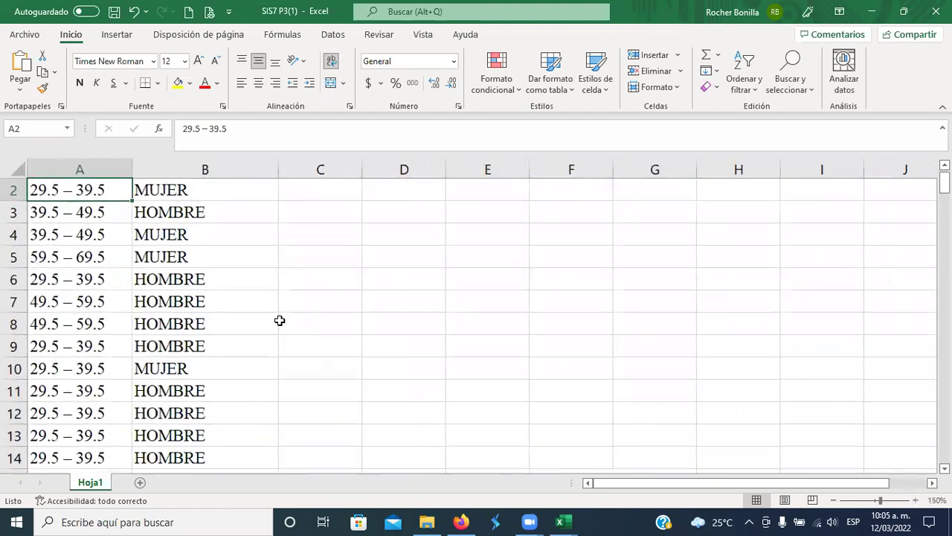
scroll(278, 320, "up", 1)
- Examine the sex and age range recorded in rows 2 to 4 and the records further down the list
left_click(187, 212)
left_click(82, 212)
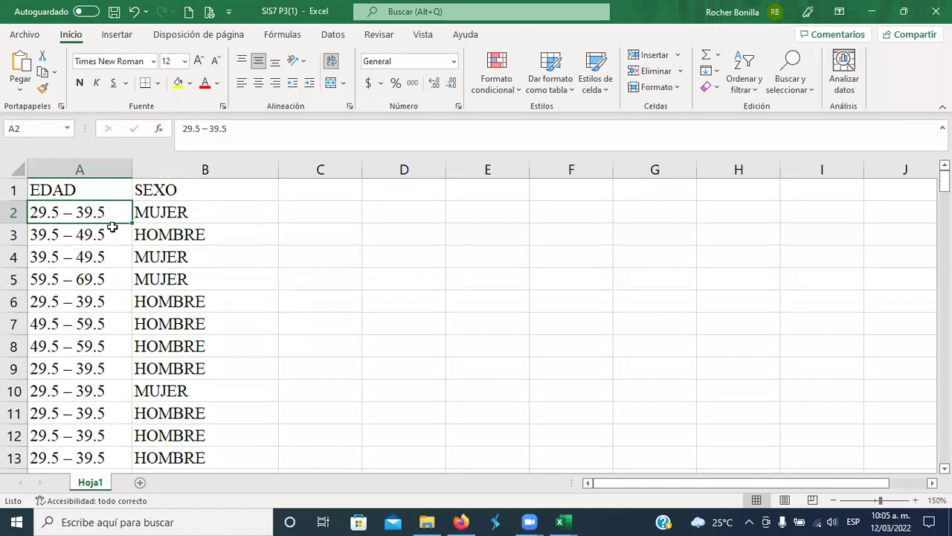
left_click(169, 232)
left_click(52, 236)
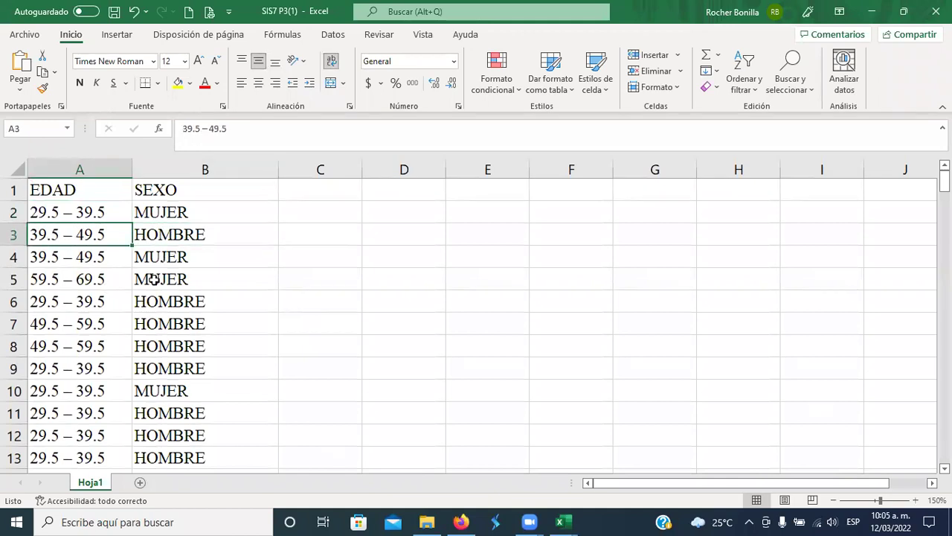
left_click(166, 257)
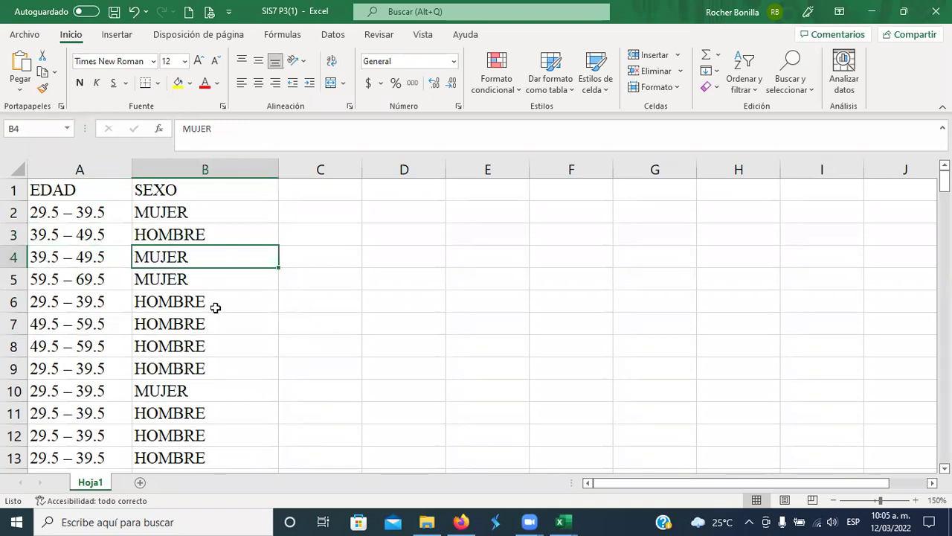
scroll(211, 318, "down", 3)
scroll(211, 318, "down", 15)
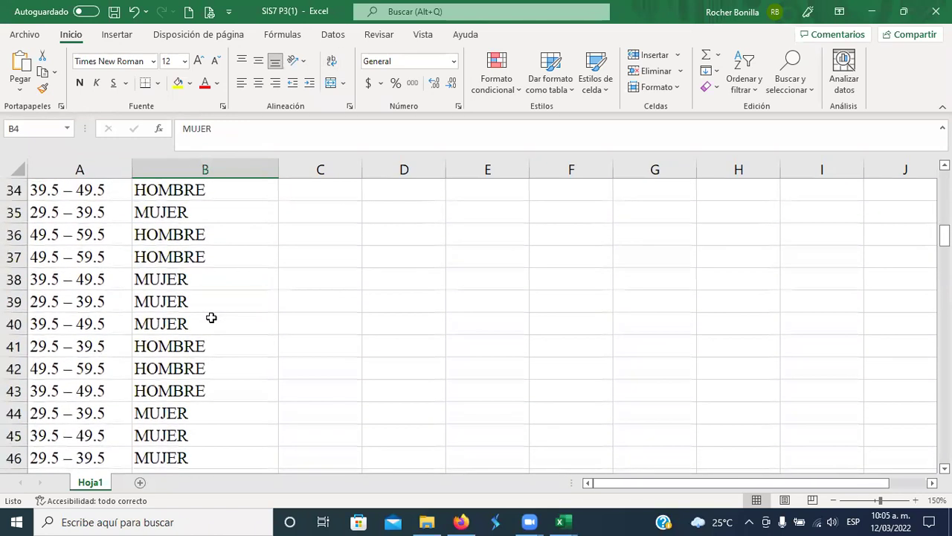
scroll(211, 318, "down", 6)
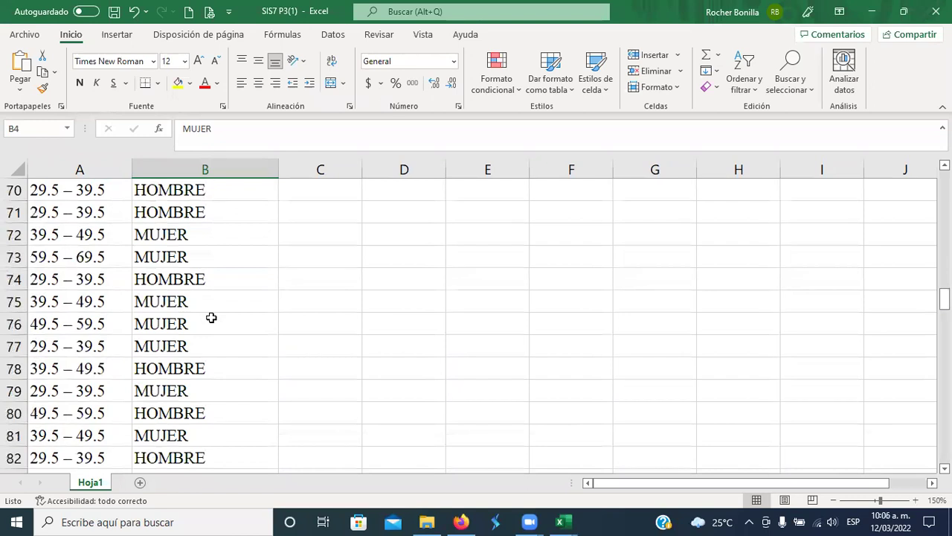
scroll(305, 337, "up", 20)
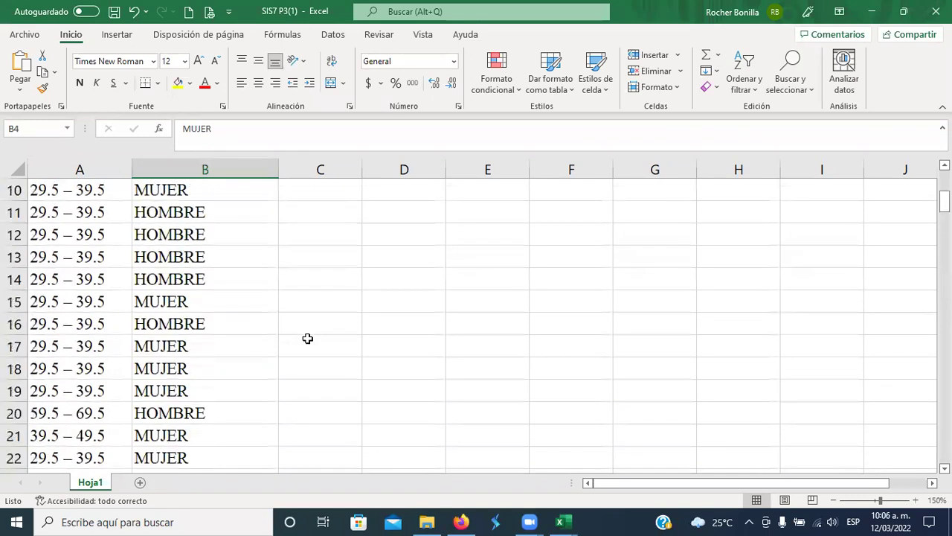
scroll(307, 339, "up", 3)
- Enter the heading DIRECCION in C1 and widen column C to fit it
left_click(307, 196)
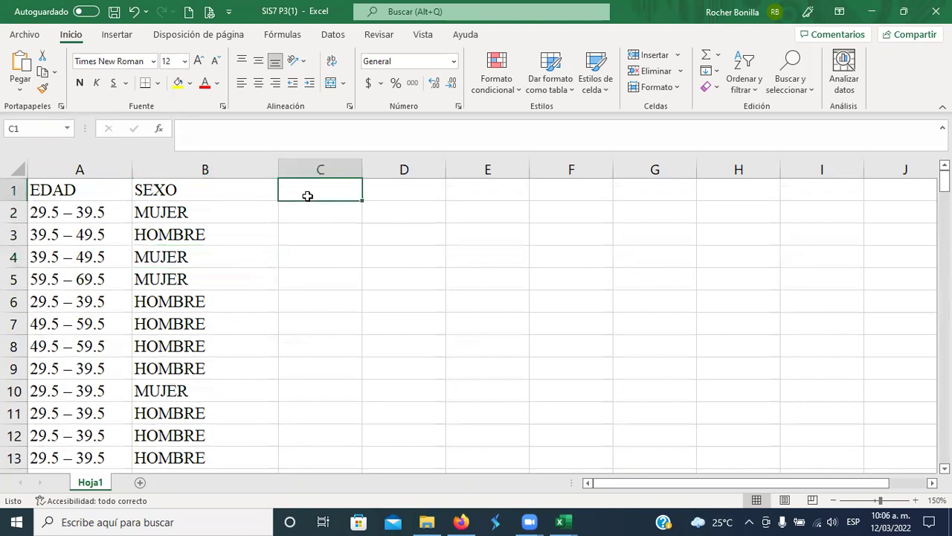
type("DIREC")
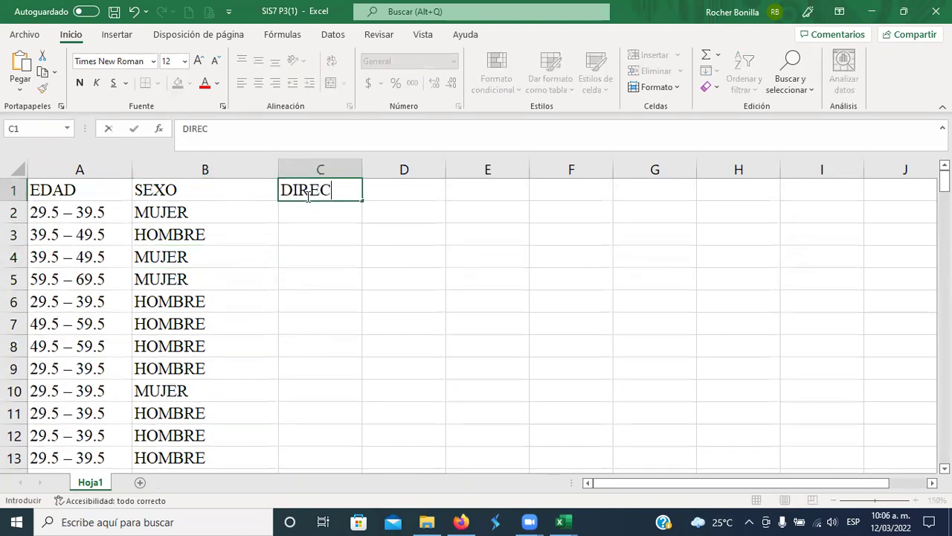
type("CION")
key("Tab")
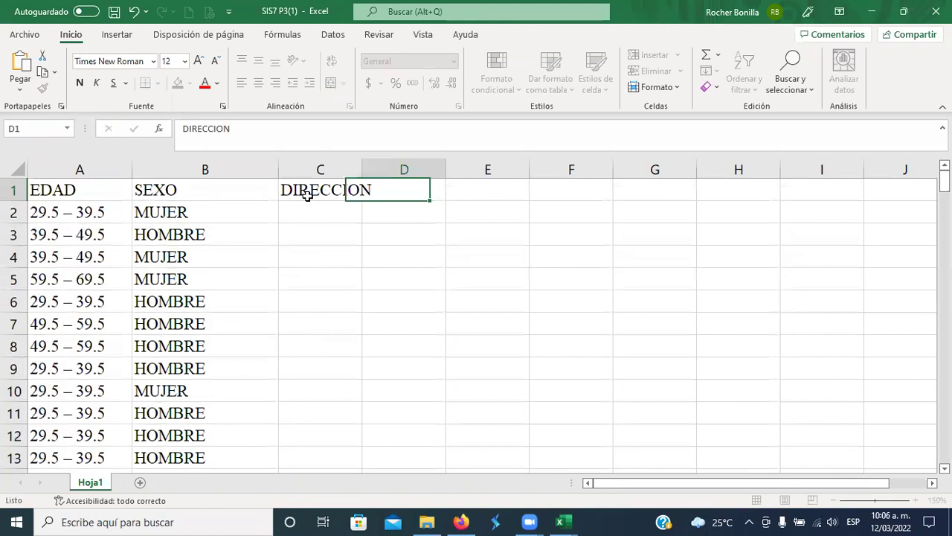
left_click_drag(362, 167, 387, 168)
- Enter the headings PROVINCIA in D1 and CANTON in E1, and widen columns D and E
type("P")
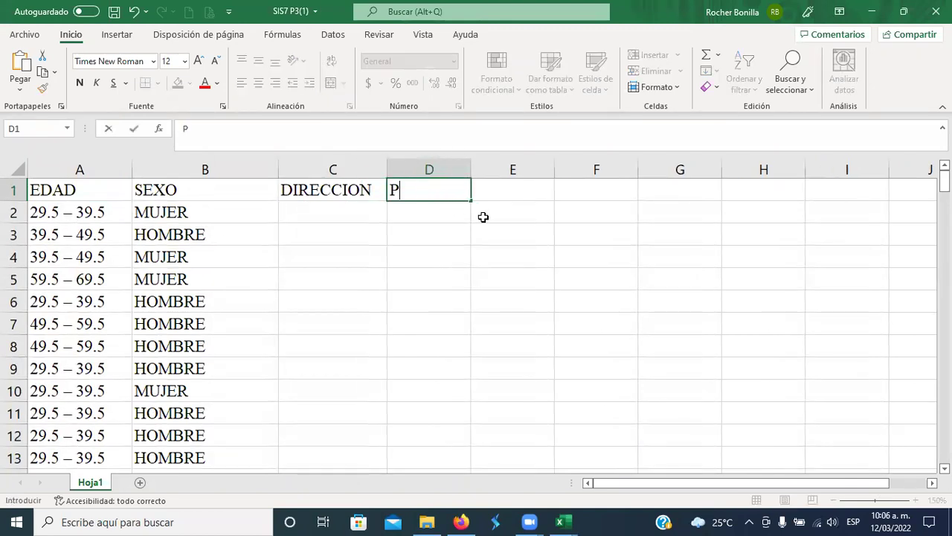
type("ROVINCIA")
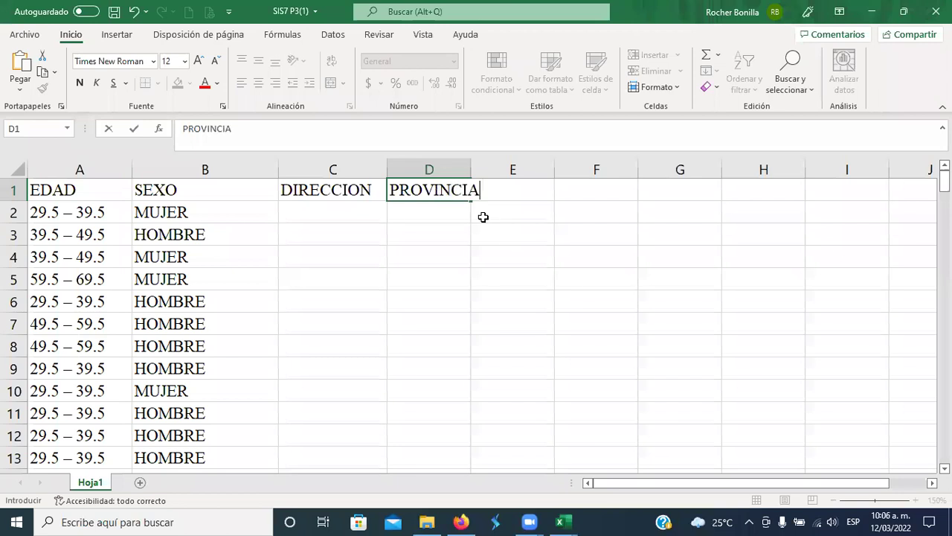
key("Tab")
type("C")
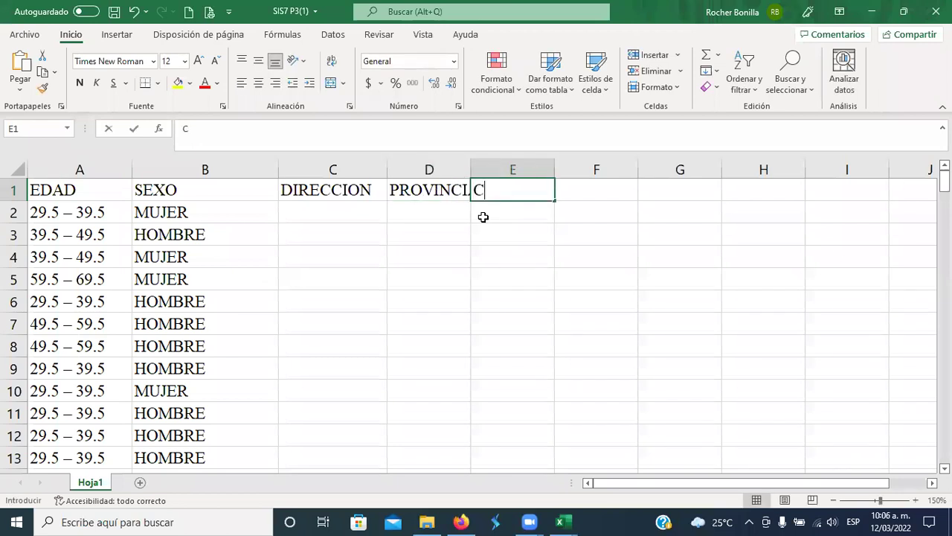
type("ANTON")
key("Return")
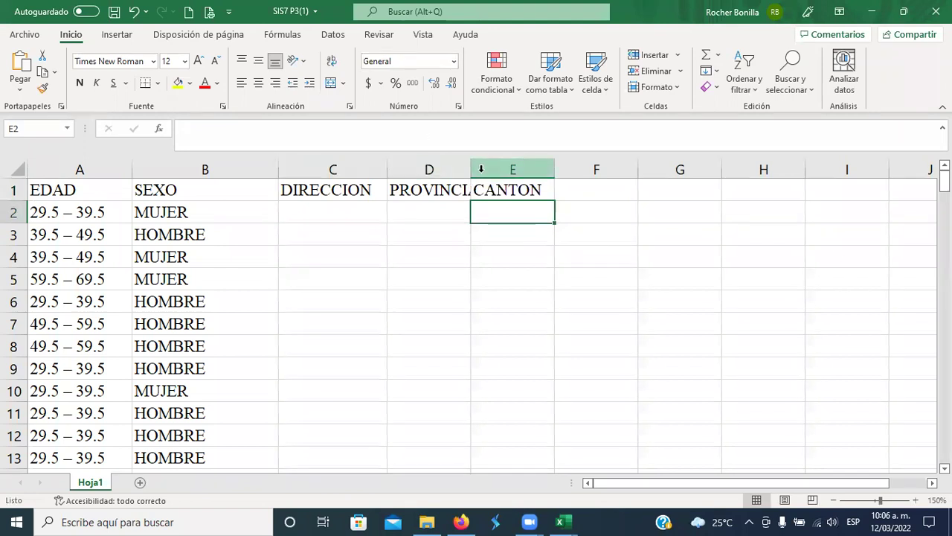
left_click_drag(474, 170, 509, 170)
left_click_drag(593, 171, 600, 170)
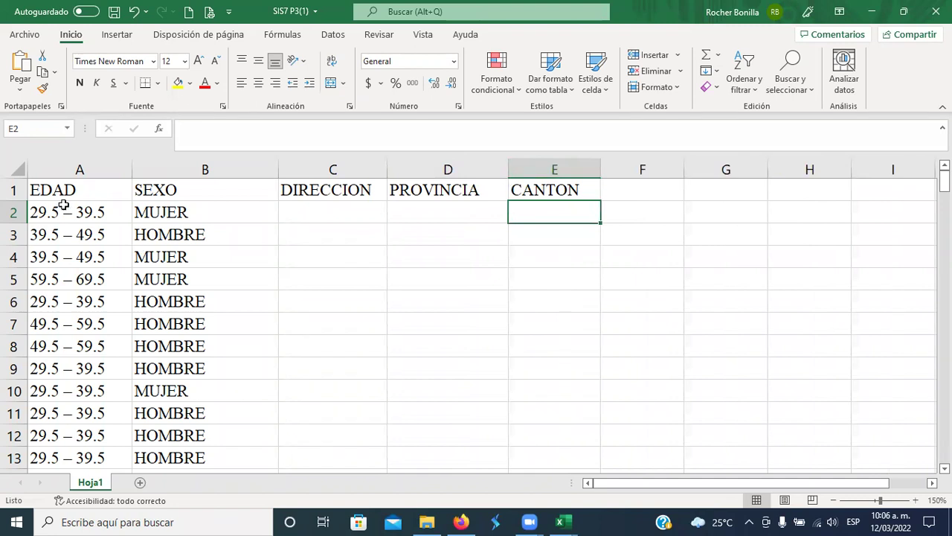
- Clear the headings DIRECCION, PROVINCIA and CANTON from C1:E1
left_click(65, 191)
left_click(177, 192)
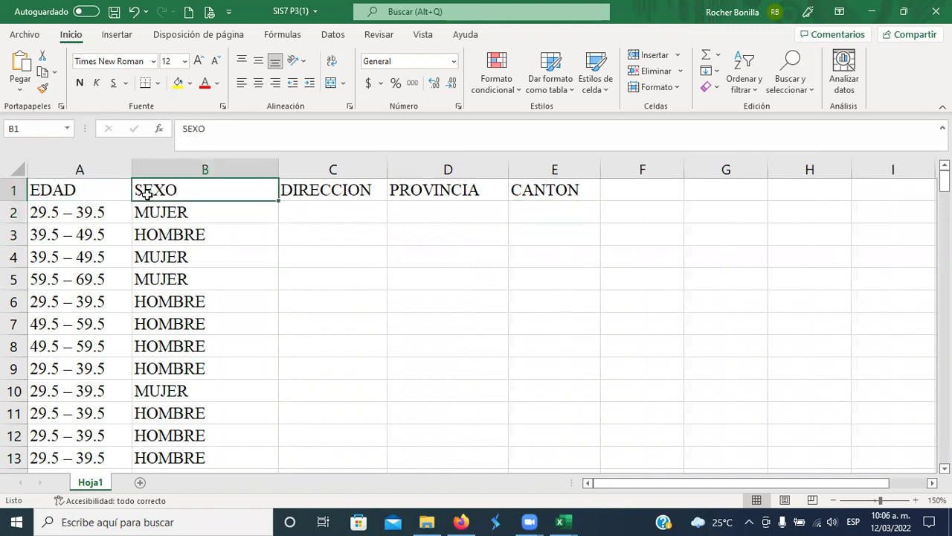
left_click(87, 193)
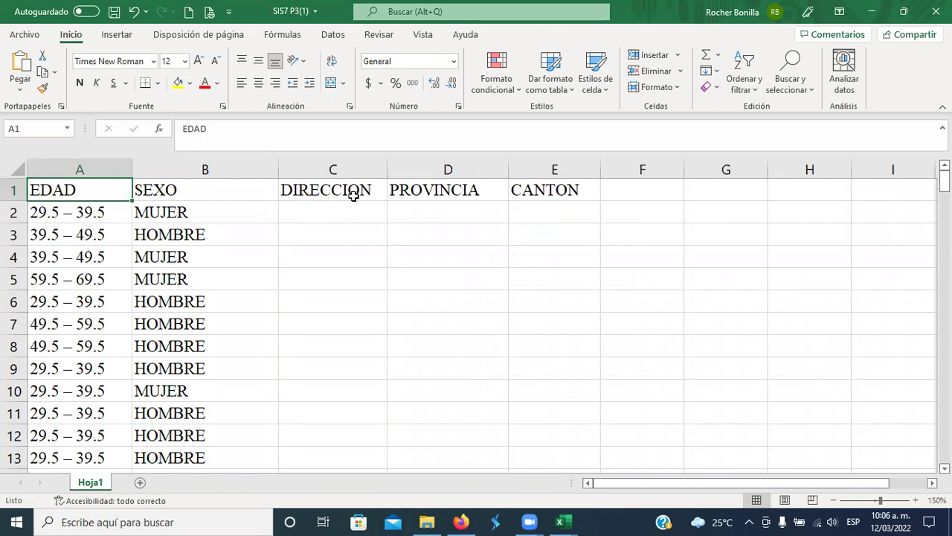
left_click(354, 205)
left_click(355, 192)
left_click(525, 190, "shift")
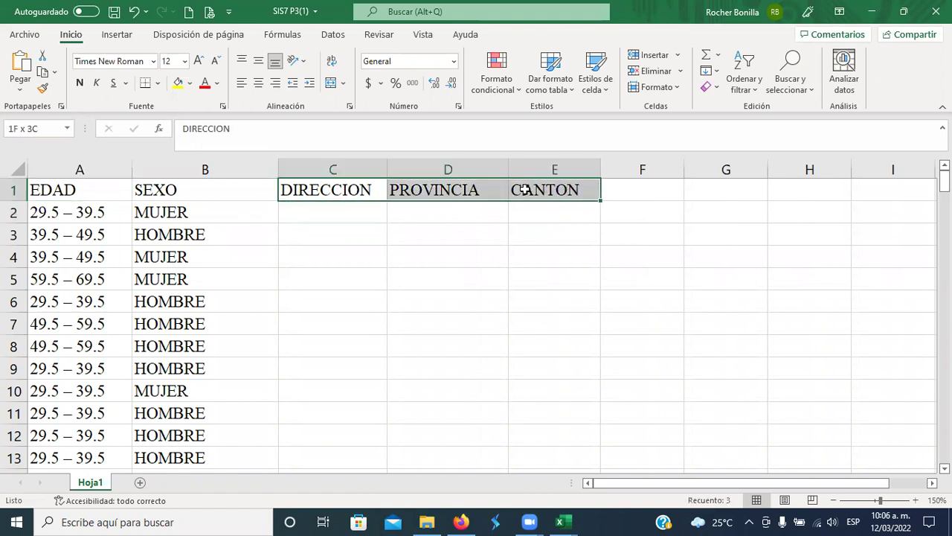
key("Delete")
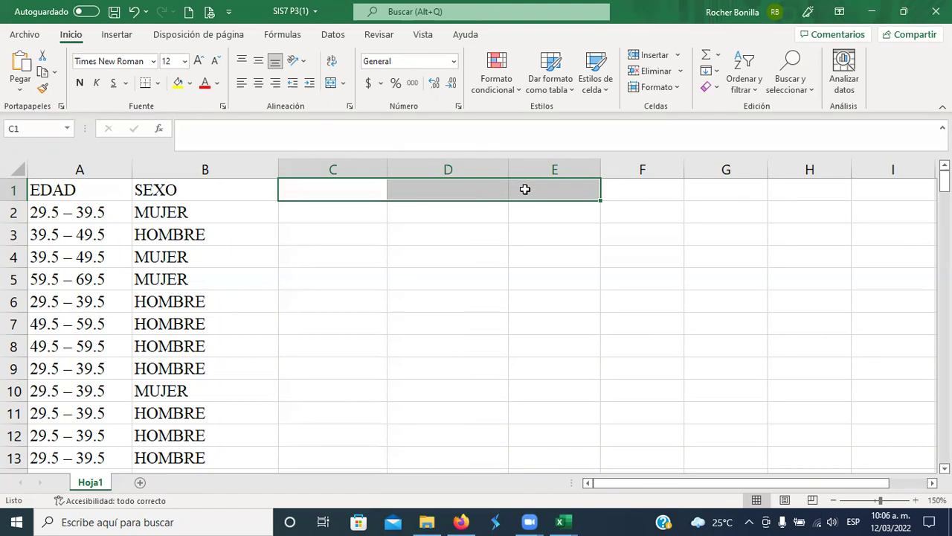
- Insert a blank column between EDAD and SEXO and enter the heading CONTEO in B1
left_click(186, 168)
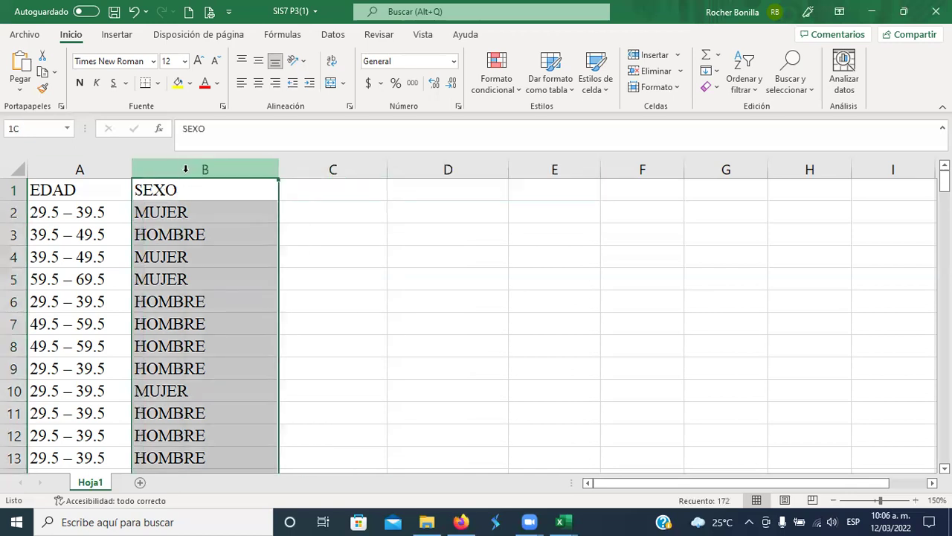
right_click(186, 168)
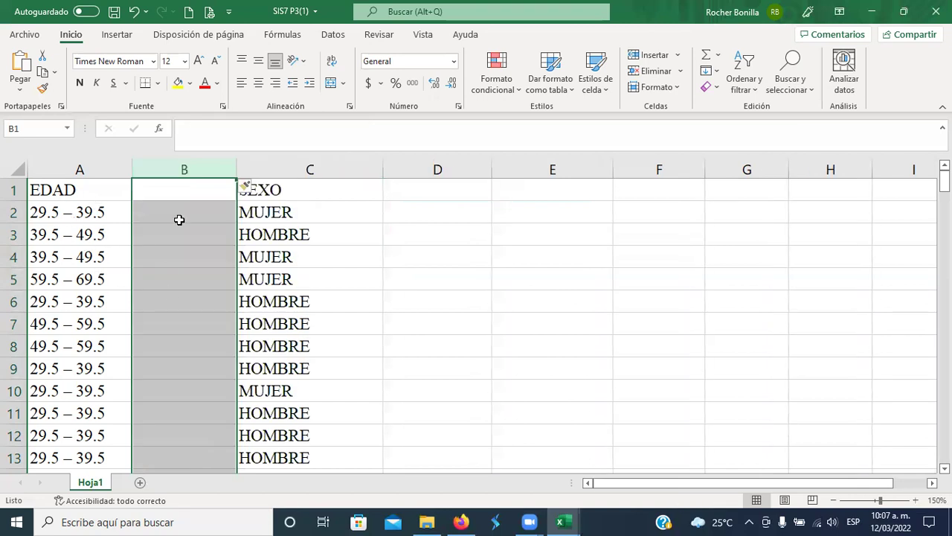
left_click(155, 233)
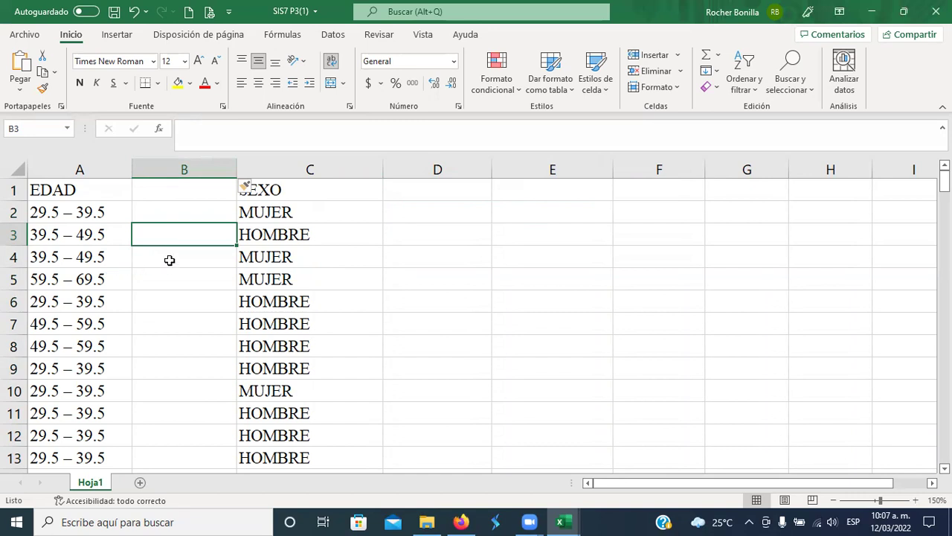
left_click(163, 194)
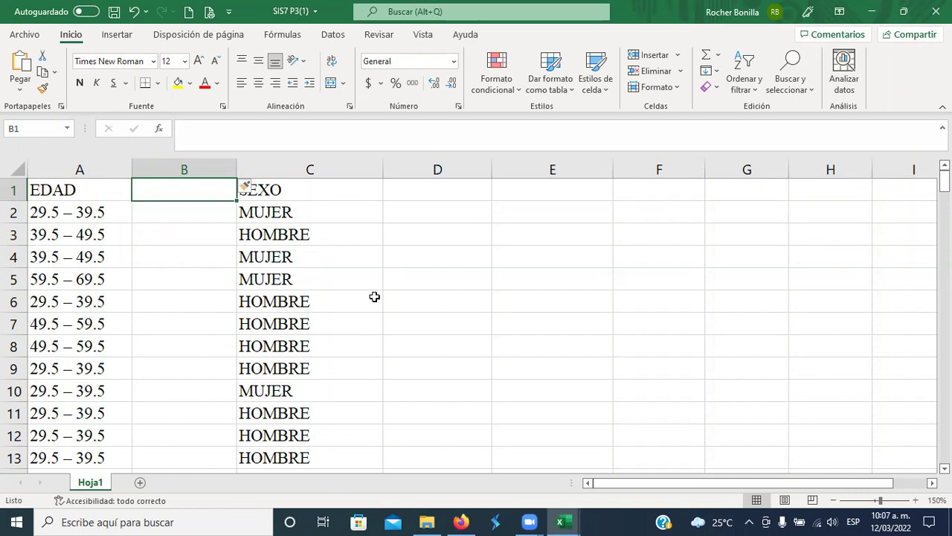
type("CONTE")
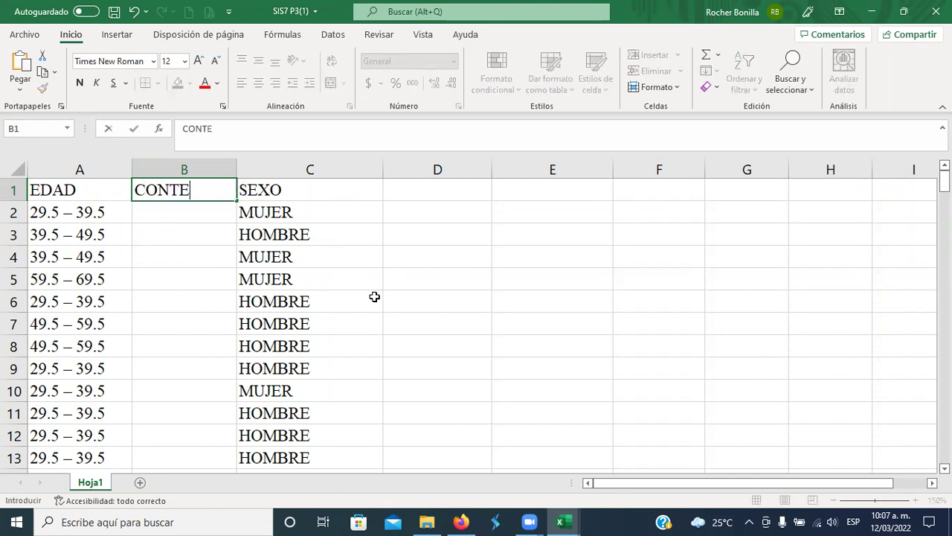
type("O")
key("Return")
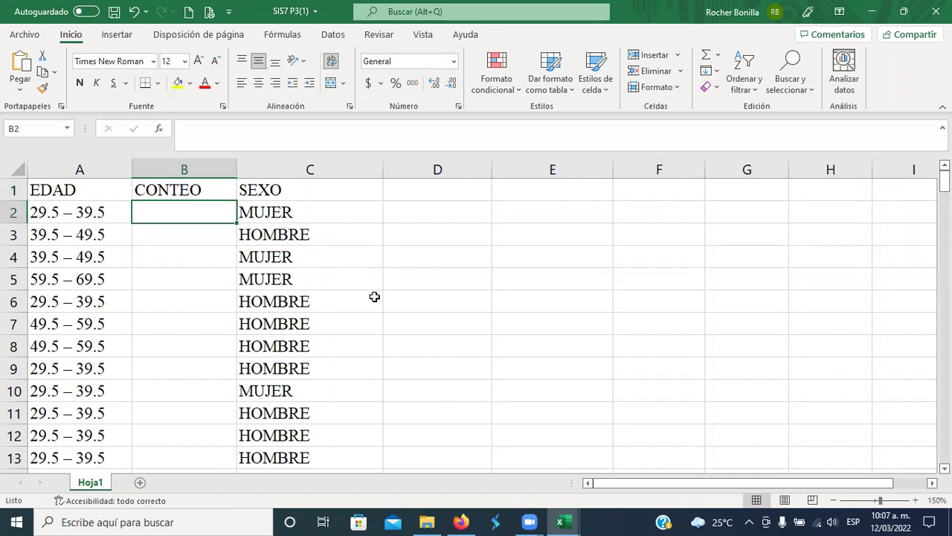
- Enter 1 in B2 and fill it down the CONTEO column to row 172
type("1")
left_click(181, 249)
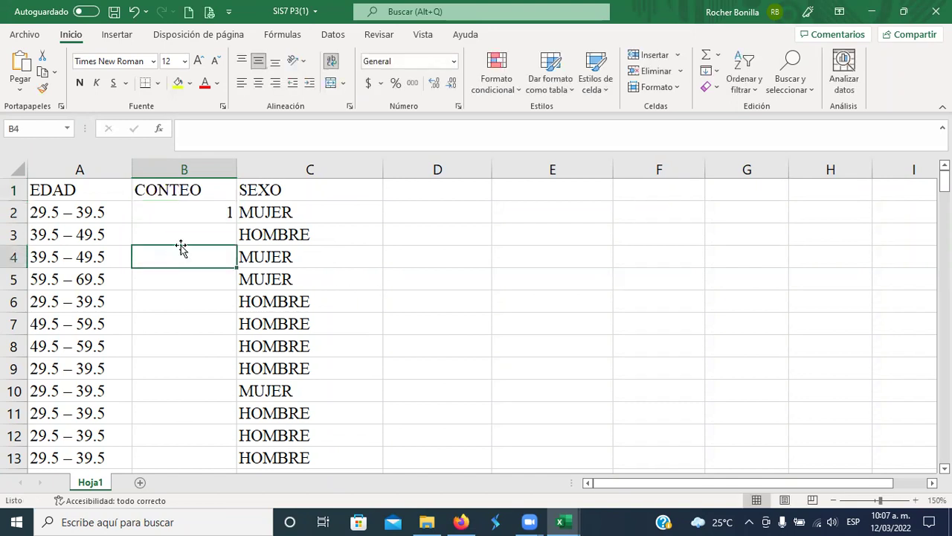
left_click(187, 212)
left_click_drag(238, 223, 211, 404)
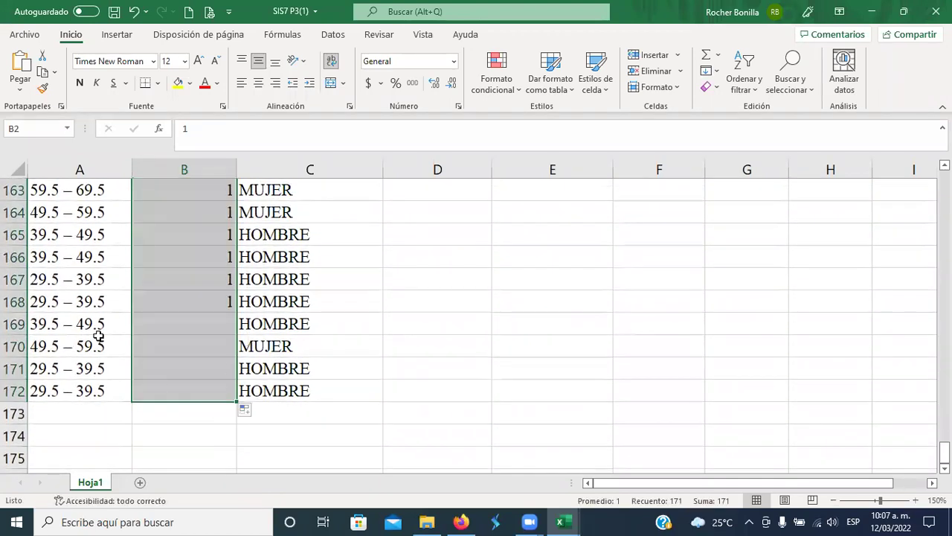
scroll(187, 270, "up", 10)
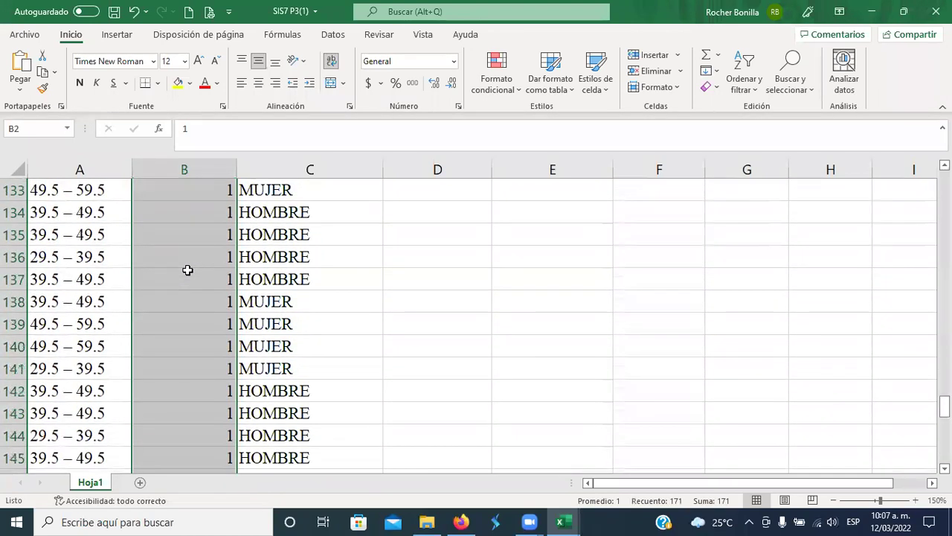
scroll(186, 270, "up", 6)
left_click_drag(944, 376, 944, 175)
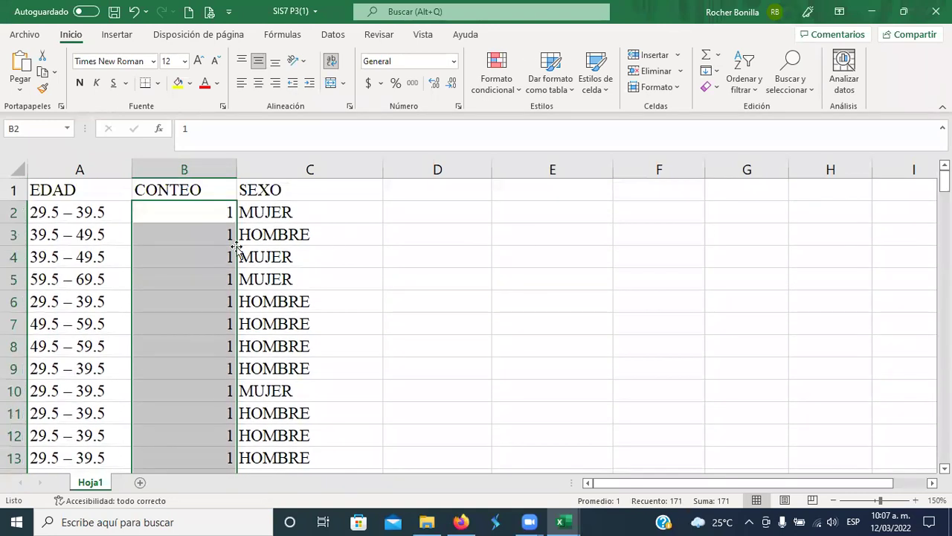
- Create a pivot table from Hoja1!$A$1:$C$172 on a new worksheet
left_click(255, 208)
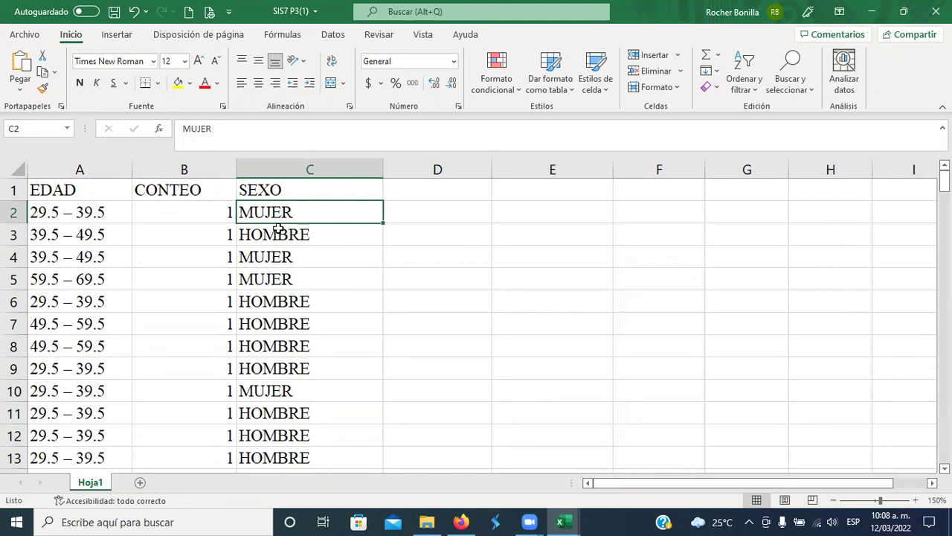
left_click(104, 232)
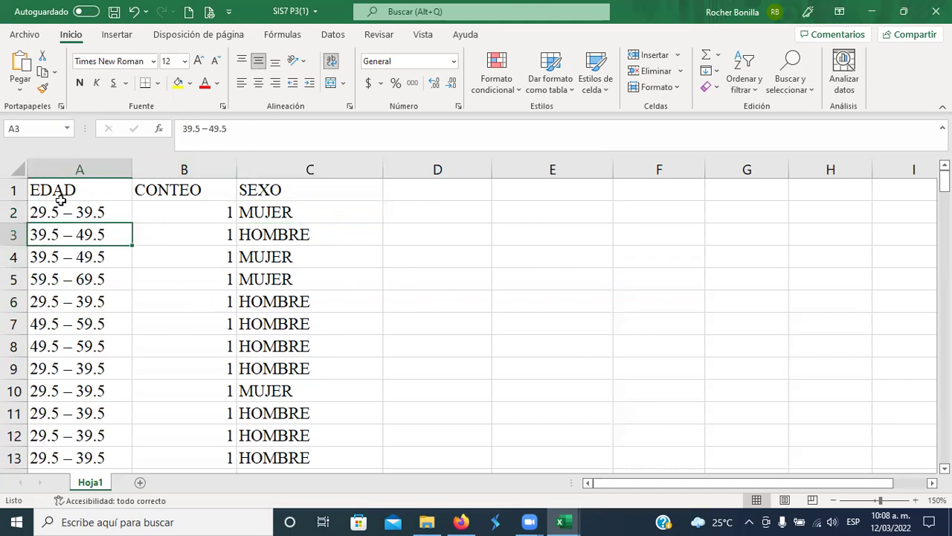
left_click(99, 187)
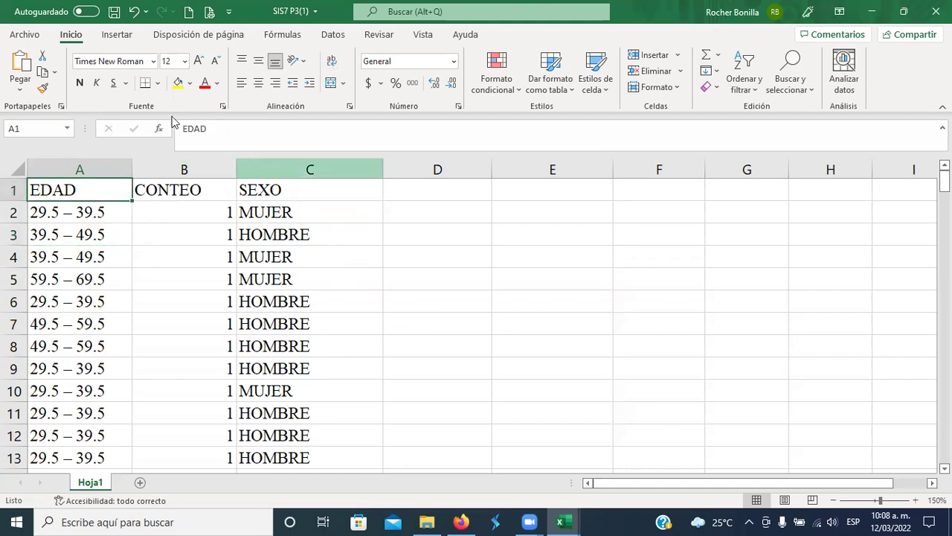
left_click(116, 36)
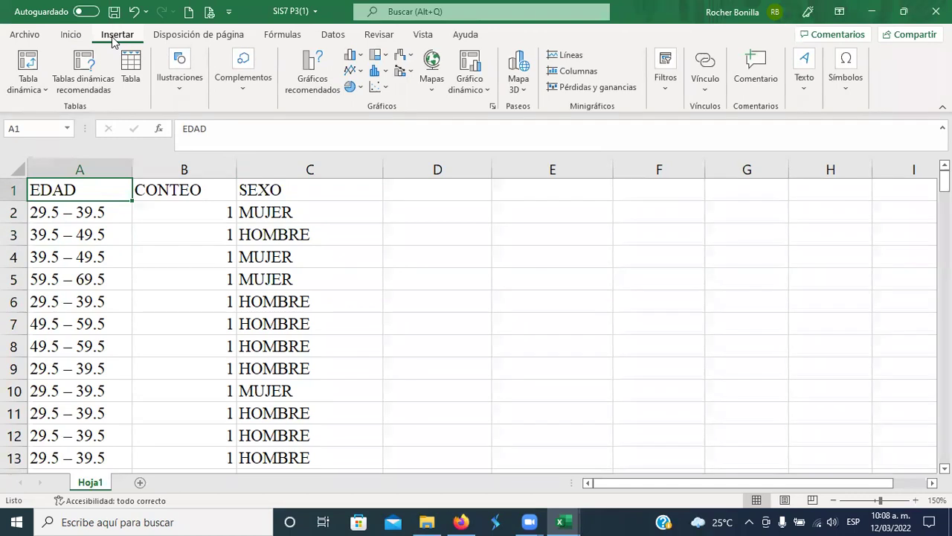
left_click(28, 61)
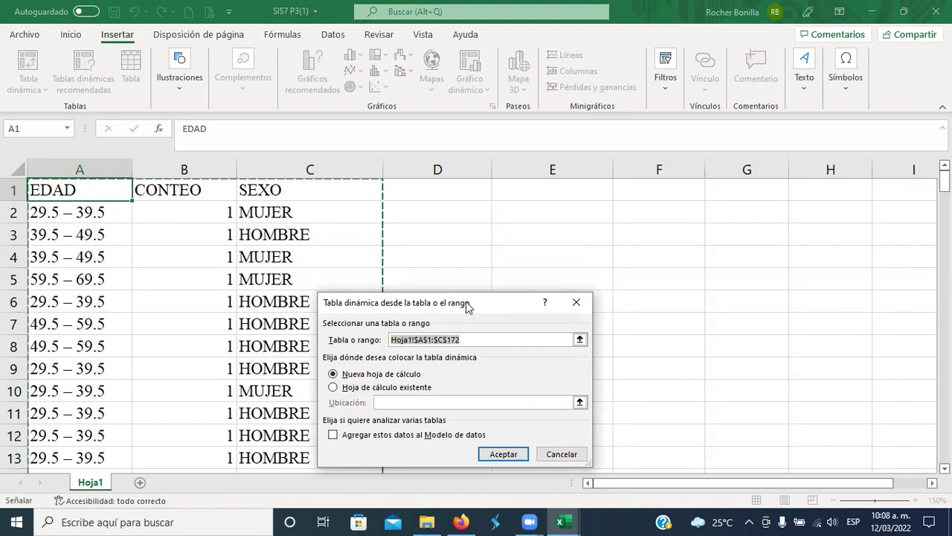
left_click_drag(467, 306, 590, 233)
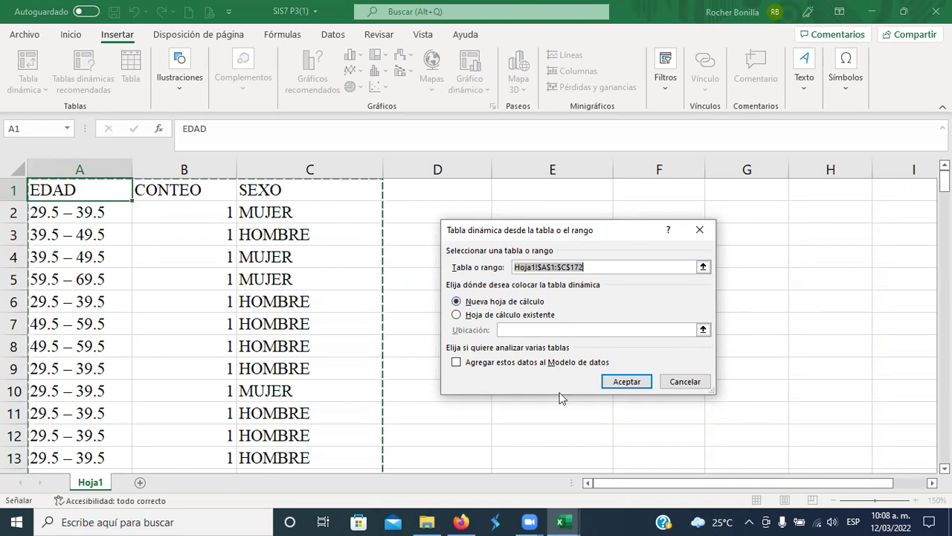
left_click(625, 381)
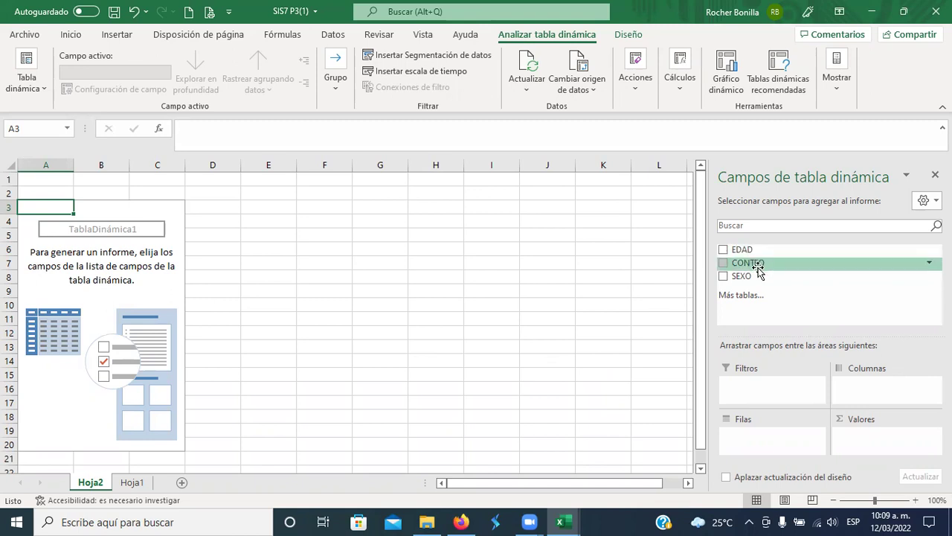
- Check the source headings on Hoja1, and place EDAD in the rows of the Hoja2 pivot table
left_click(131, 482)
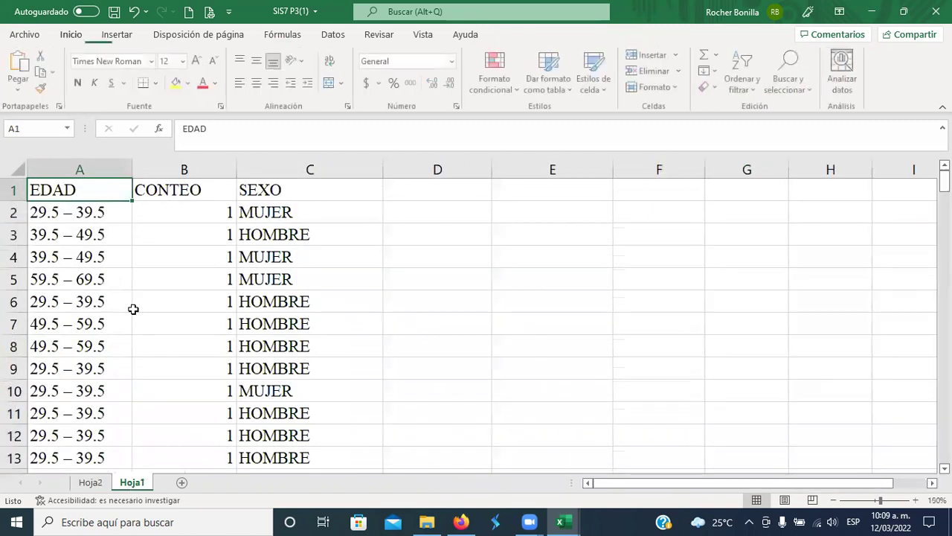
left_click(188, 189)
left_click(271, 184)
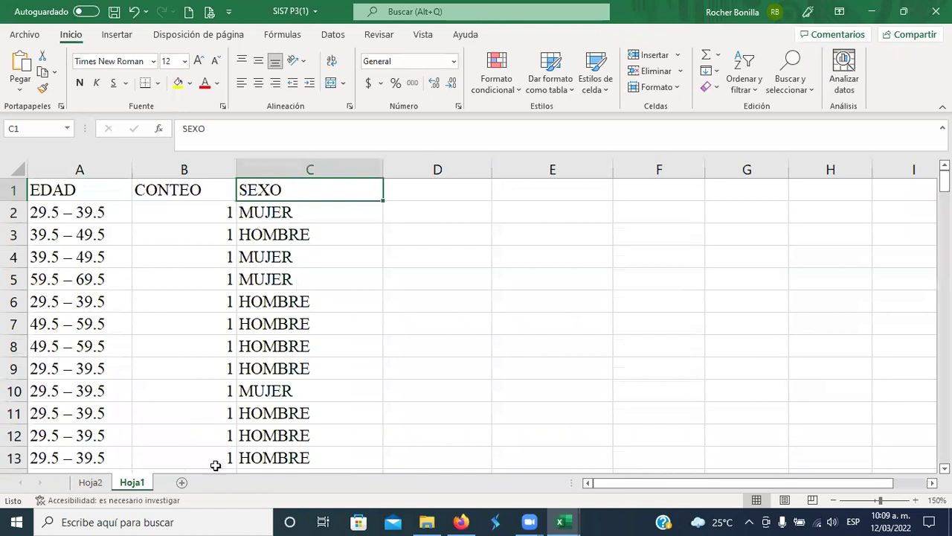
left_click(90, 482)
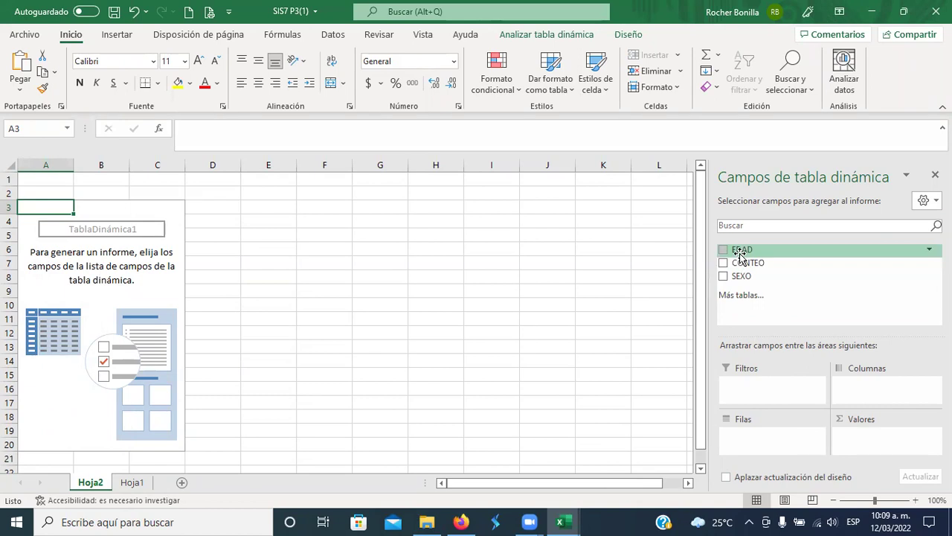
left_click_drag(740, 255, 774, 447)
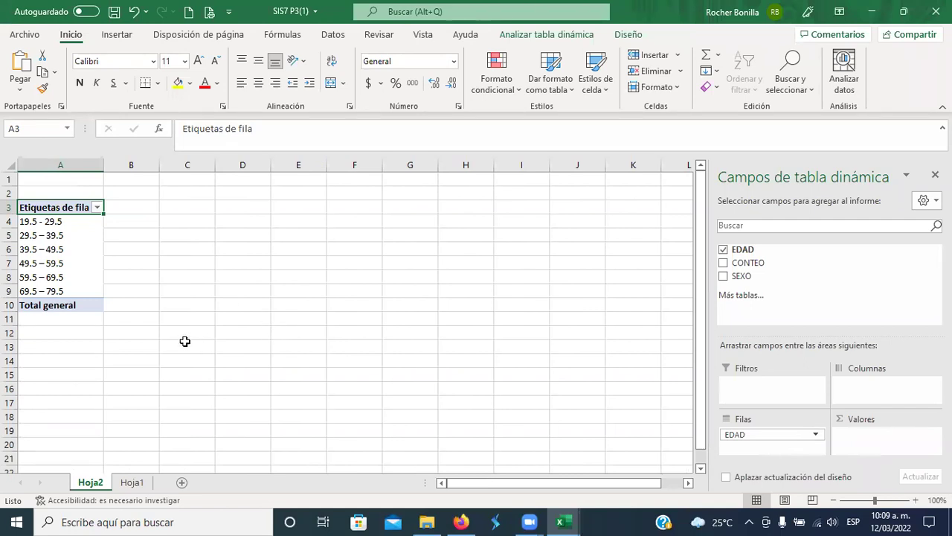
left_click(37, 223)
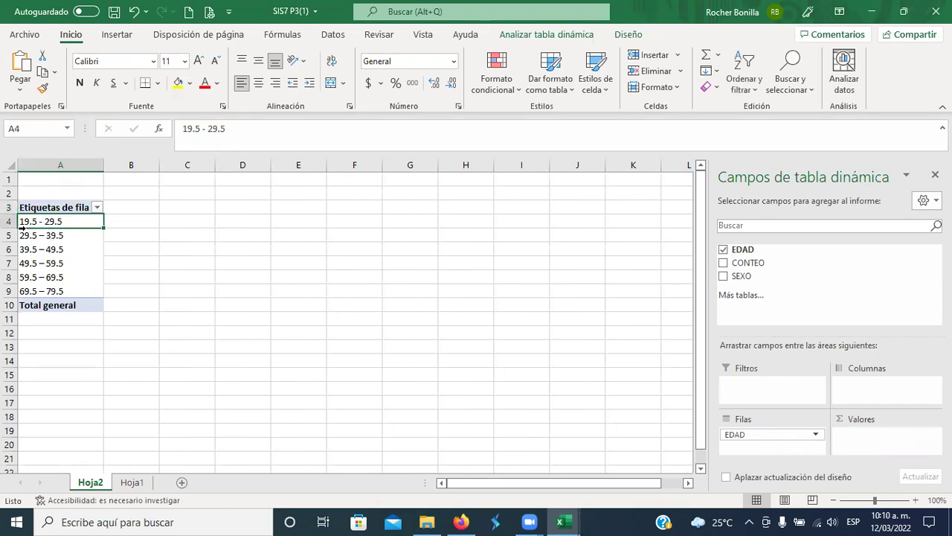
left_click(63, 238)
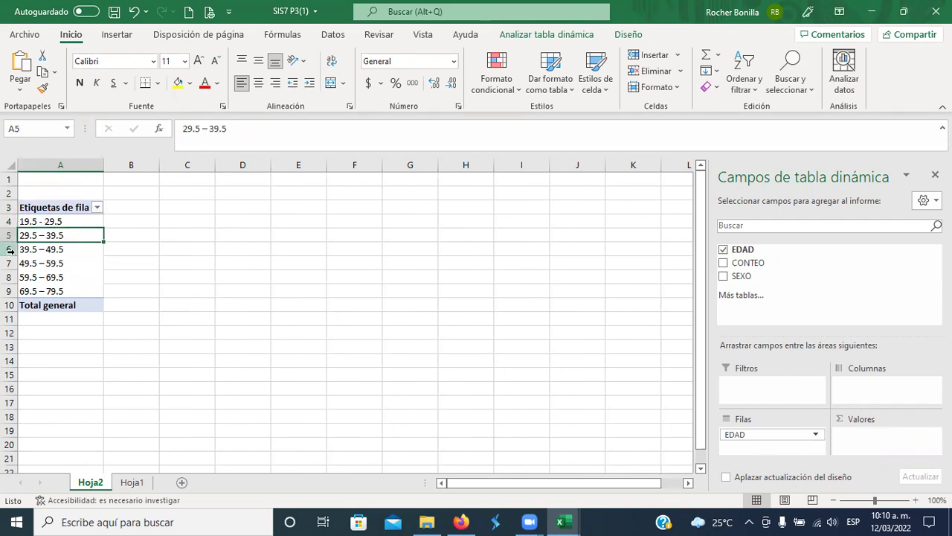
left_click(67, 249)
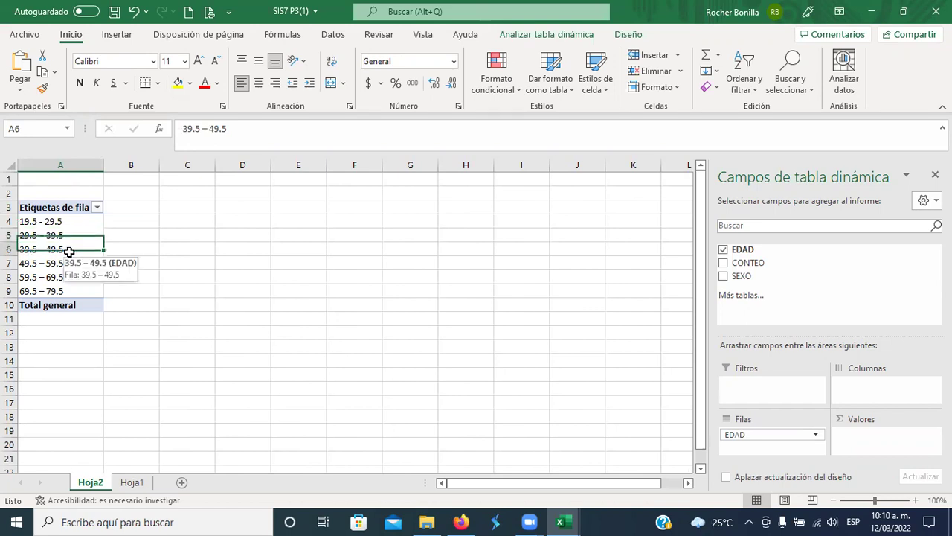
left_click(46, 305)
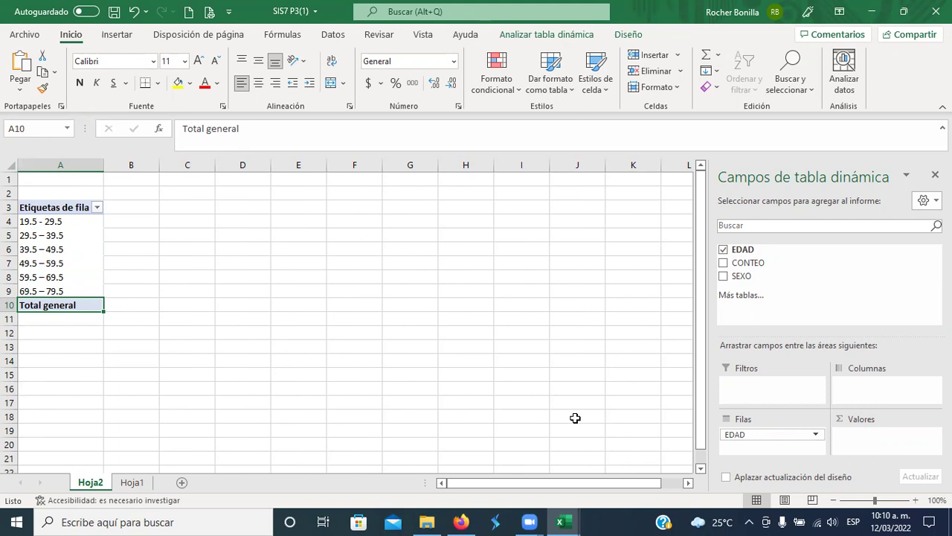
left_click(723, 264)
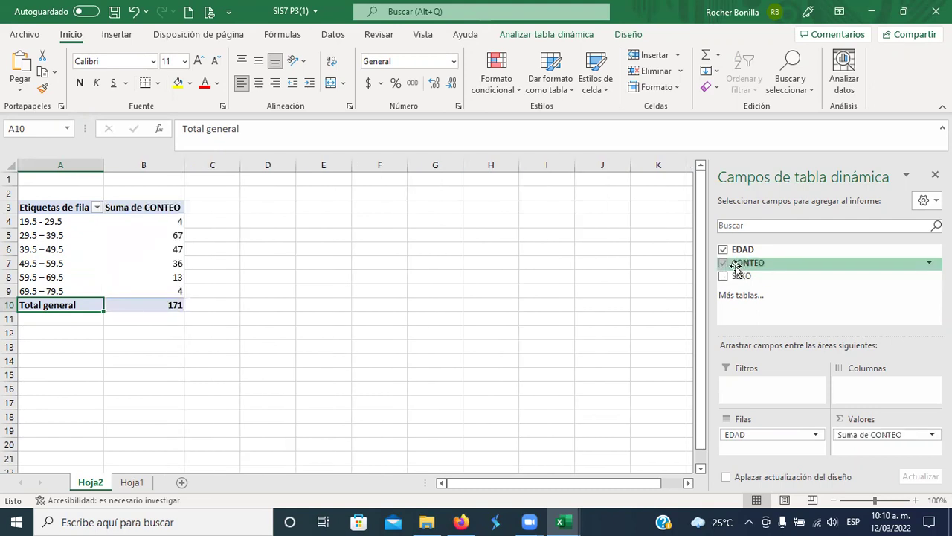
left_click_drag(729, 272, 857, 443)
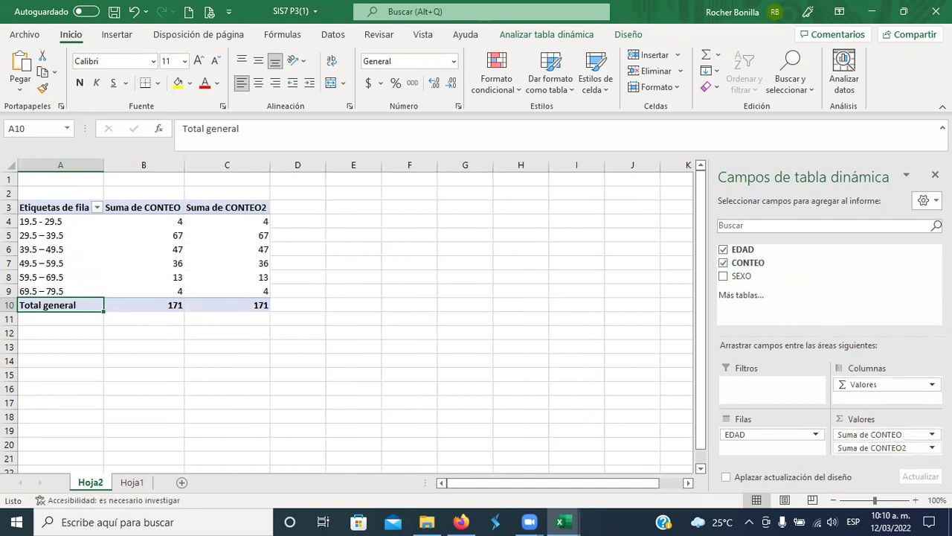
left_click(855, 447)
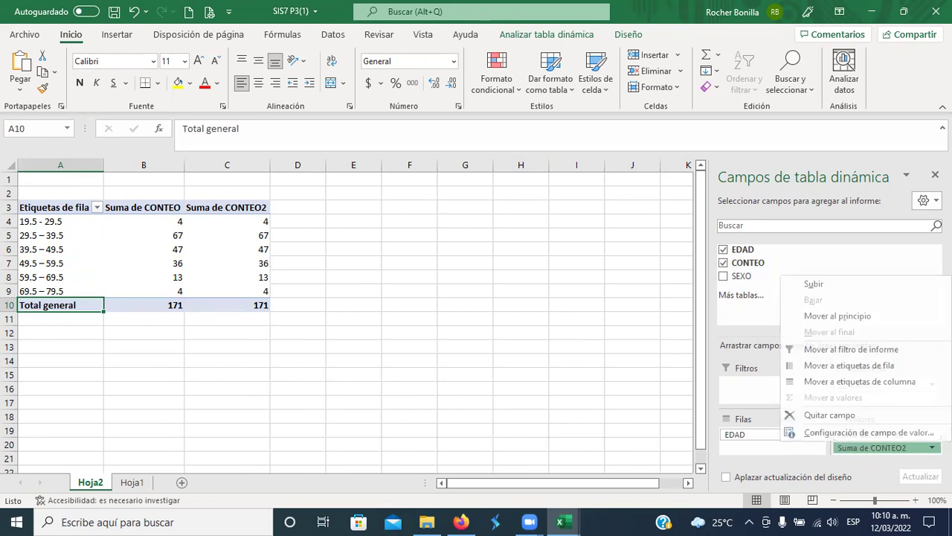
left_click(841, 418)
left_click(870, 434)
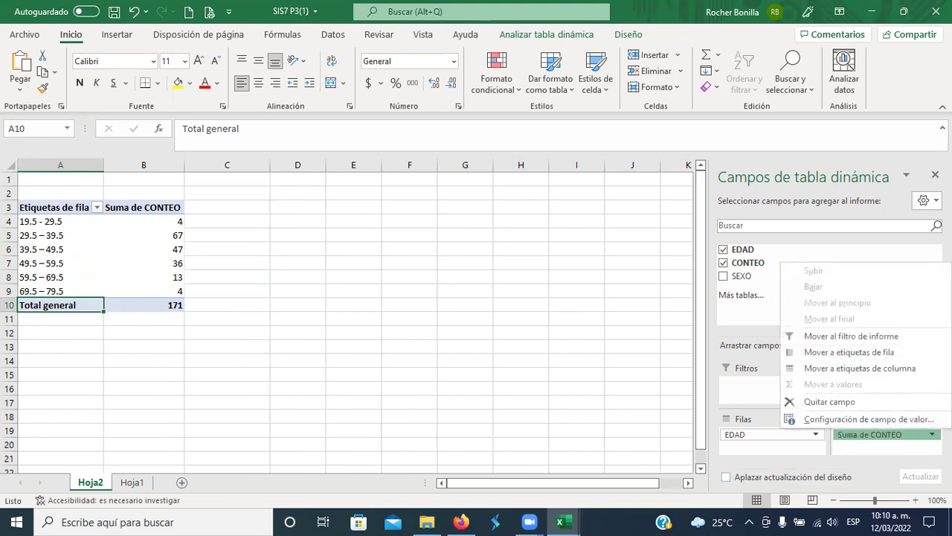
left_click(835, 406)
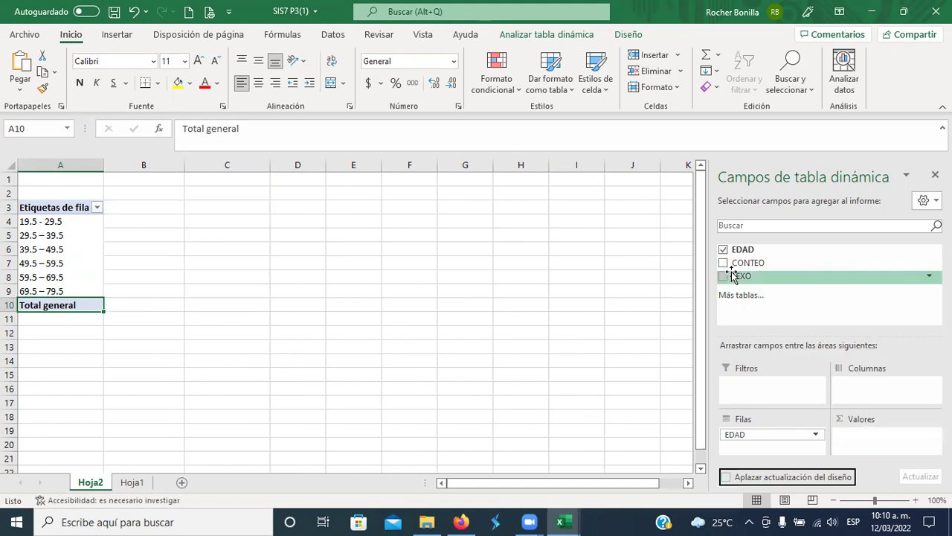
- Add CONTEO as a sum to the pivot table's values and review the count per age range and the grand total
left_click_drag(736, 264, 856, 440)
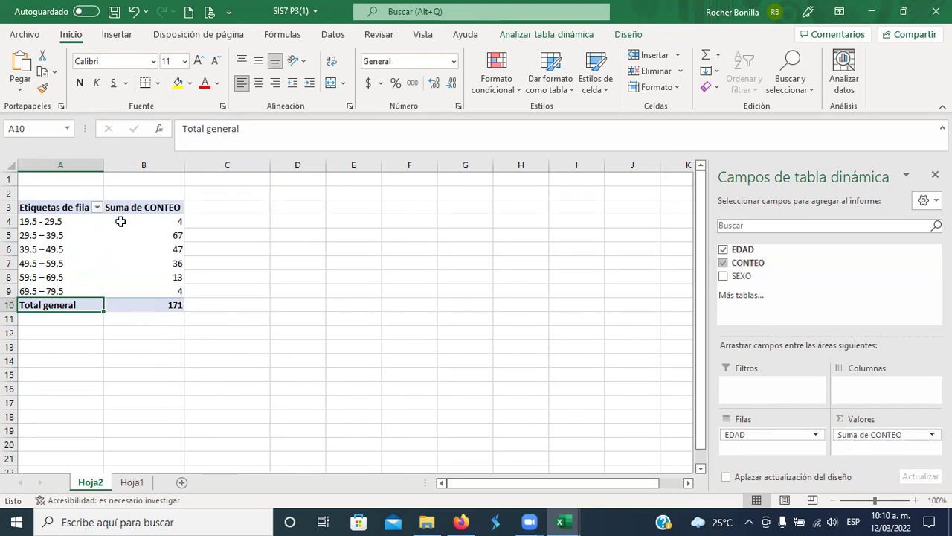
left_click(149, 224)
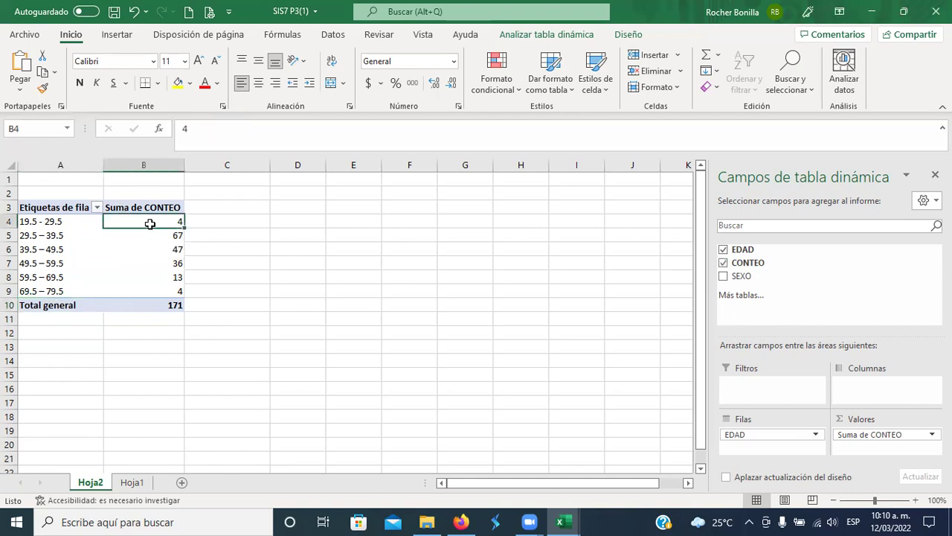
left_click(150, 235)
left_click(157, 250)
left_click(165, 265)
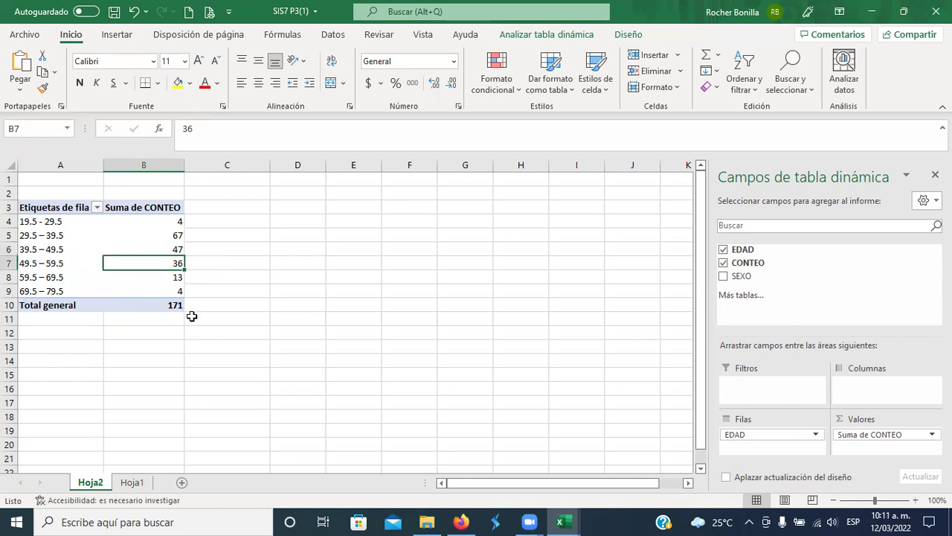
left_click(170, 277)
left_click(168, 294)
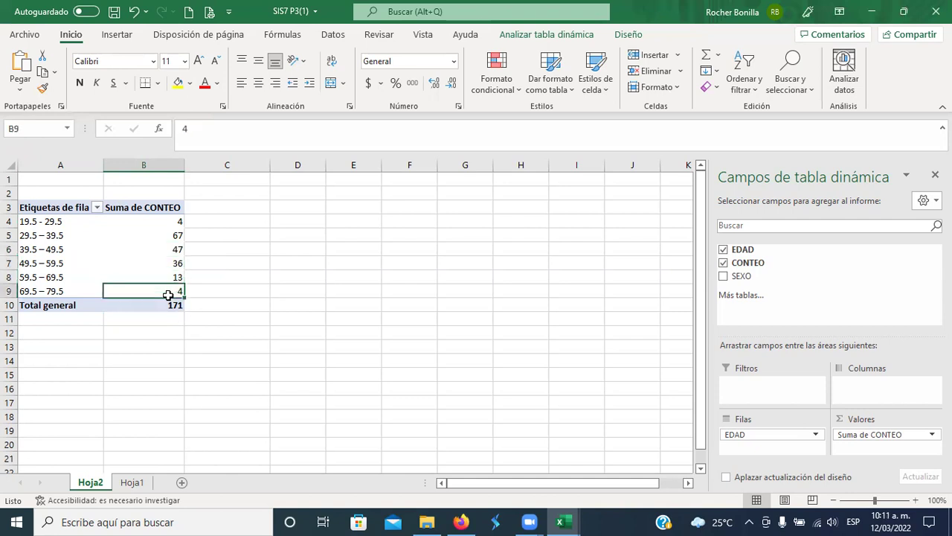
left_click(173, 318)
left_click(176, 305)
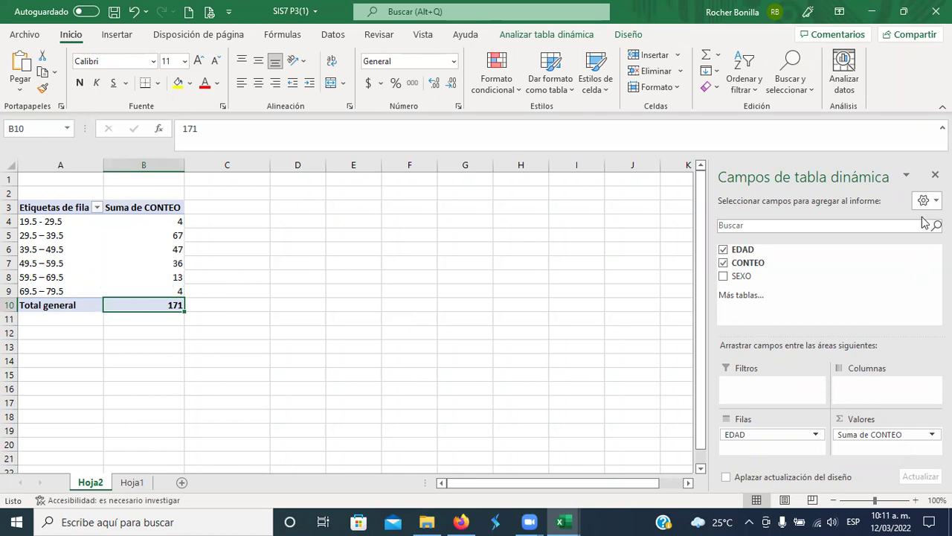
left_click(81, 240)
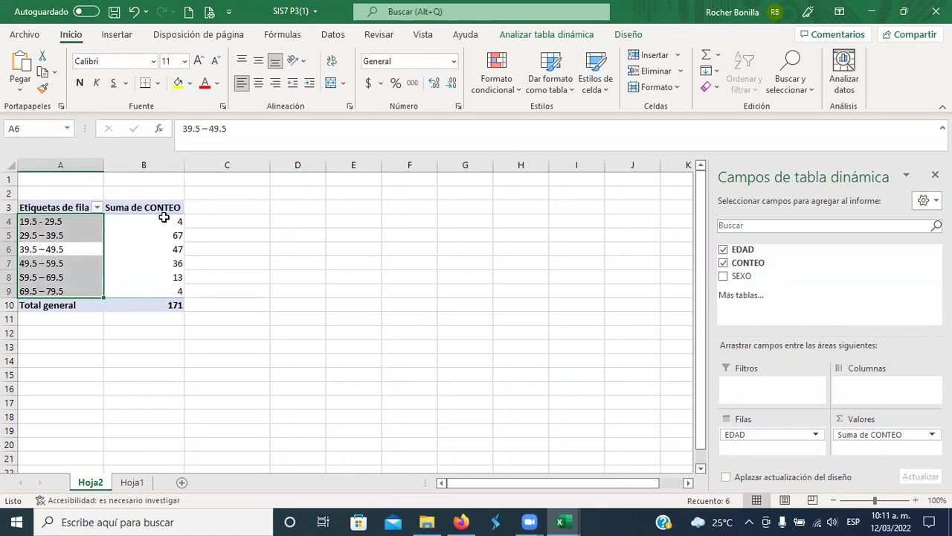
left_click(221, 210)
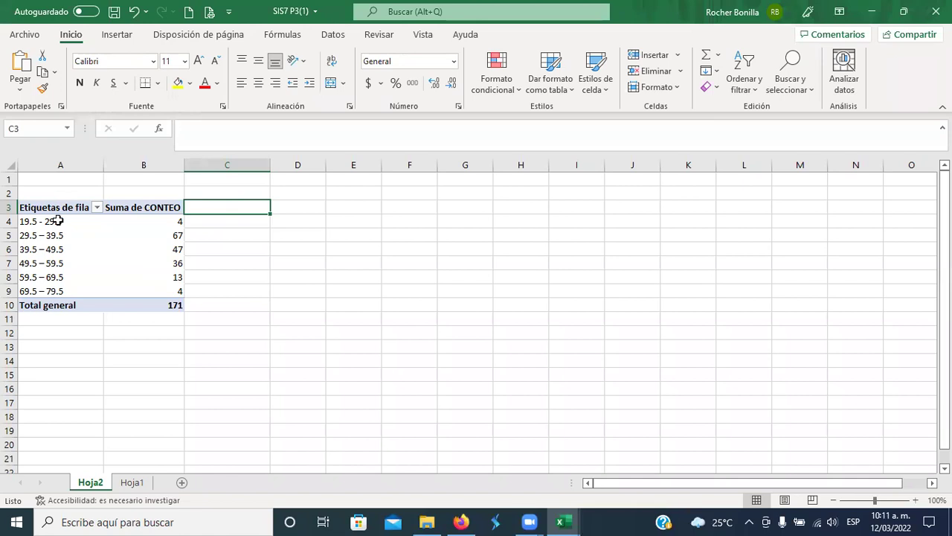
left_click(58, 220)
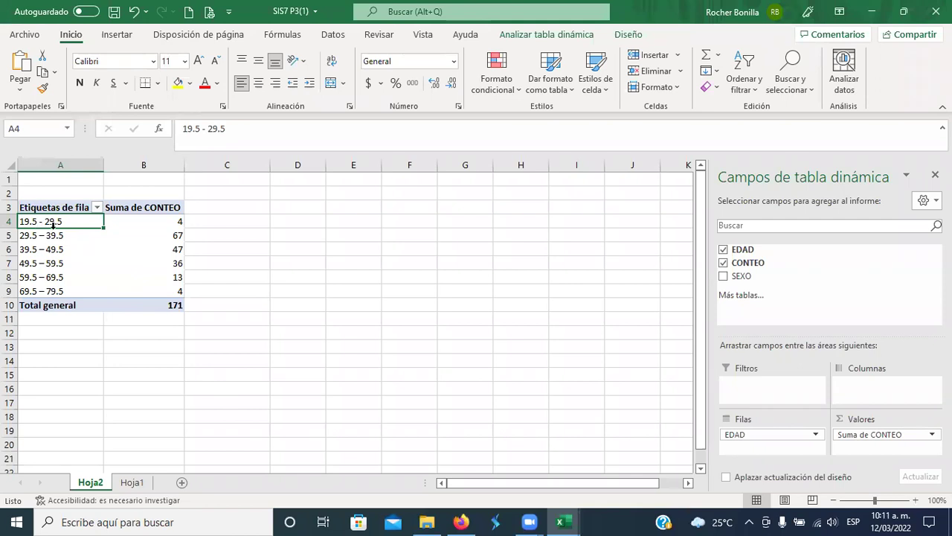
left_click_drag(47, 207, 153, 302)
left_click(238, 266)
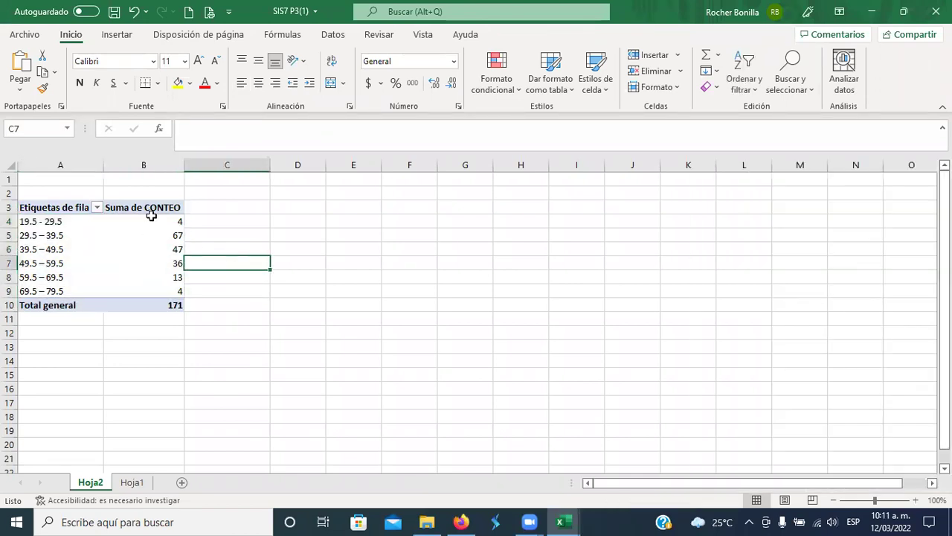
- Rename the pivot table's Suma de CONTEO header in B3 to frecuencia
left_click(150, 209)
left_click(259, 132)
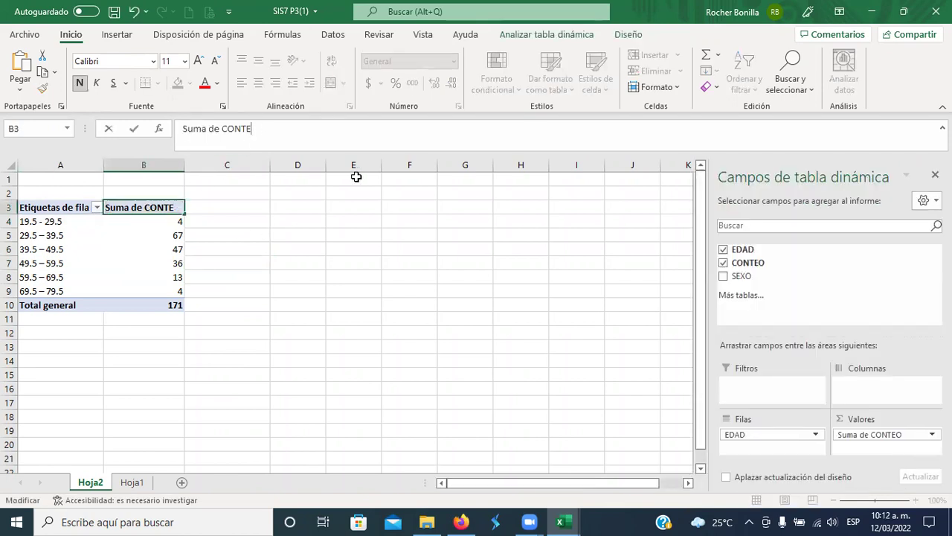
key("BackSpace")
key("BackSpace")
key("BackSpace")
key("BackSpace")
key("BackSpace")
key("BackSpace")
key("BackSpace")
key("BackSpace")
key("BackSpace")
key("BackSpace")
key("BackSpace")
key("BackSpace")
key("BackSpace")
type("fRE")
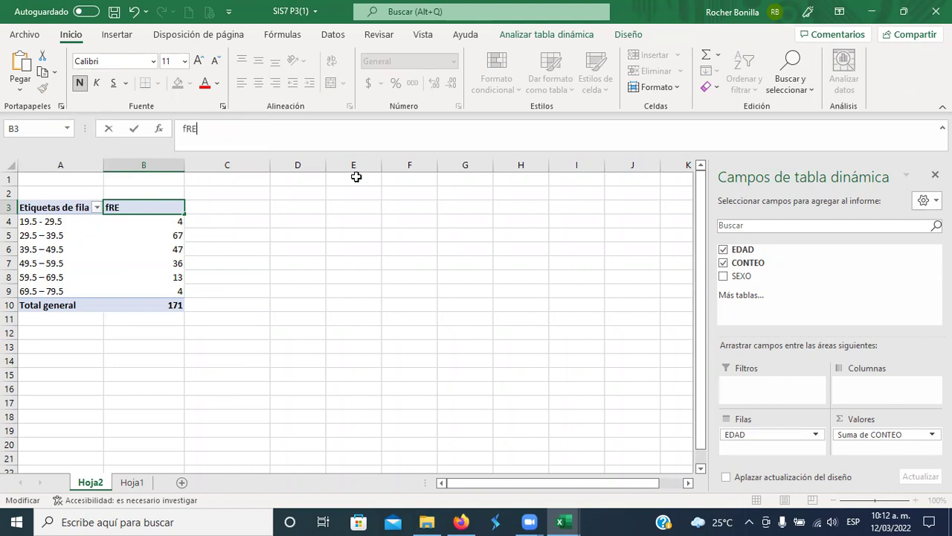
key("BackSpace")
key("BackSpace")
type("fEE")
type("uenc")
key("Return")
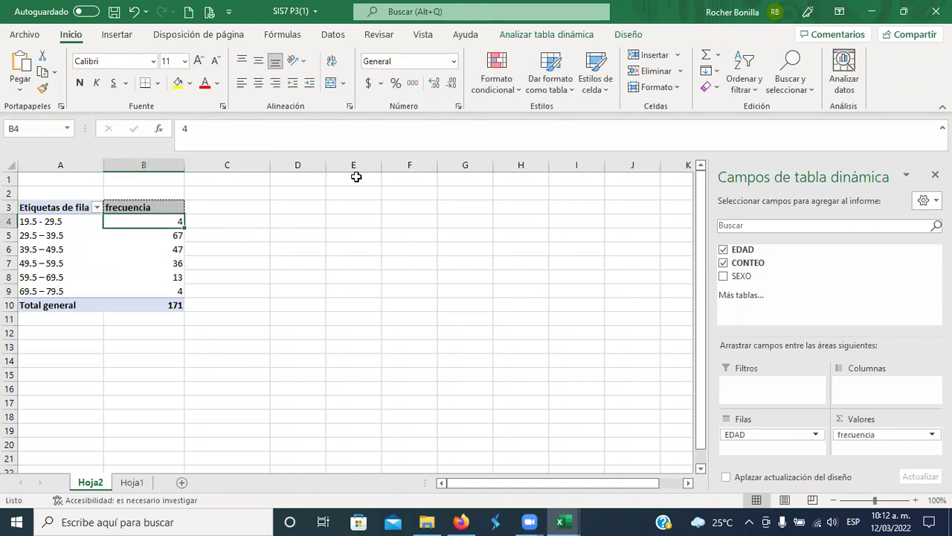
- Shorten the pivot table's Total general label in A10 to Total
key("Down")
key("Down")
key("Down")
key("Down")
key("Down")
key("Down")
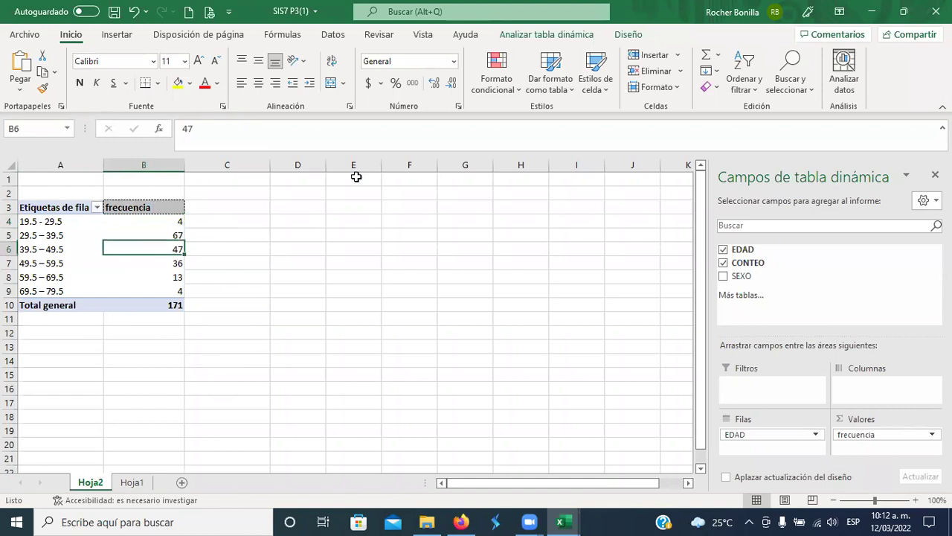
key("Left")
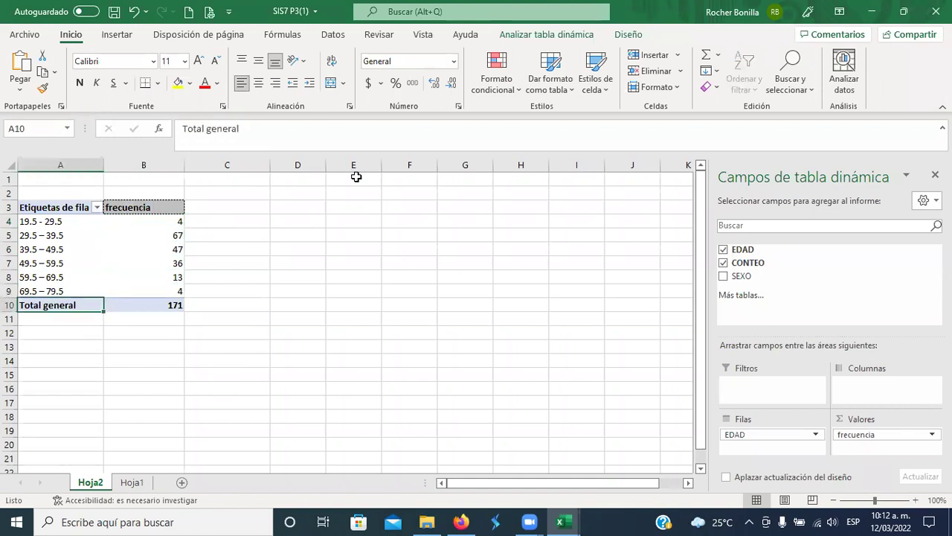
double_click(220, 134)
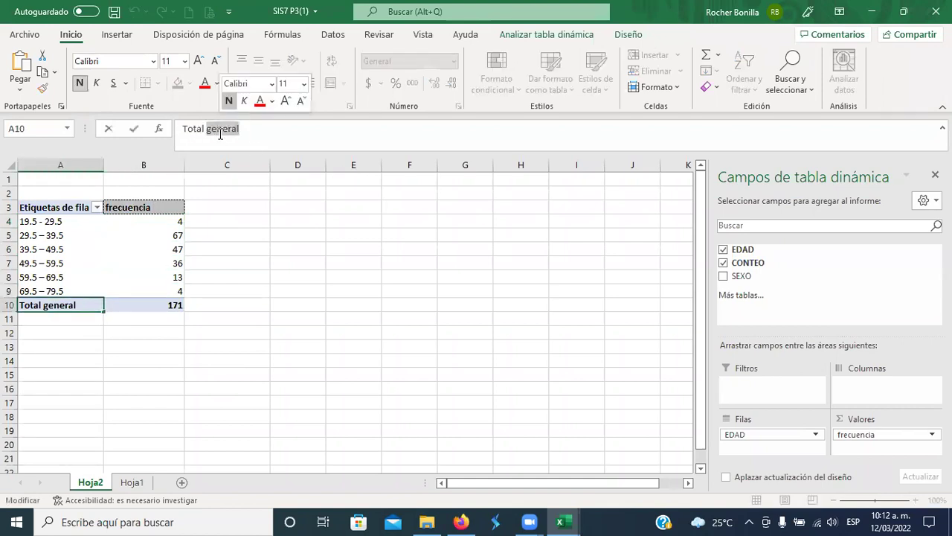
key("BackSpace")
key("Return")
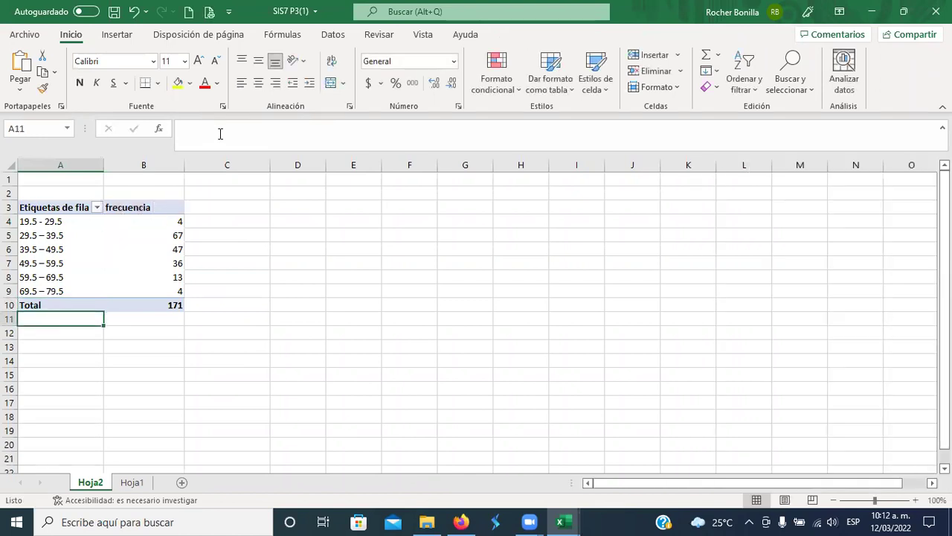
- Rename the pivot table's row labels header in A3 to Edad
left_click(46, 206)
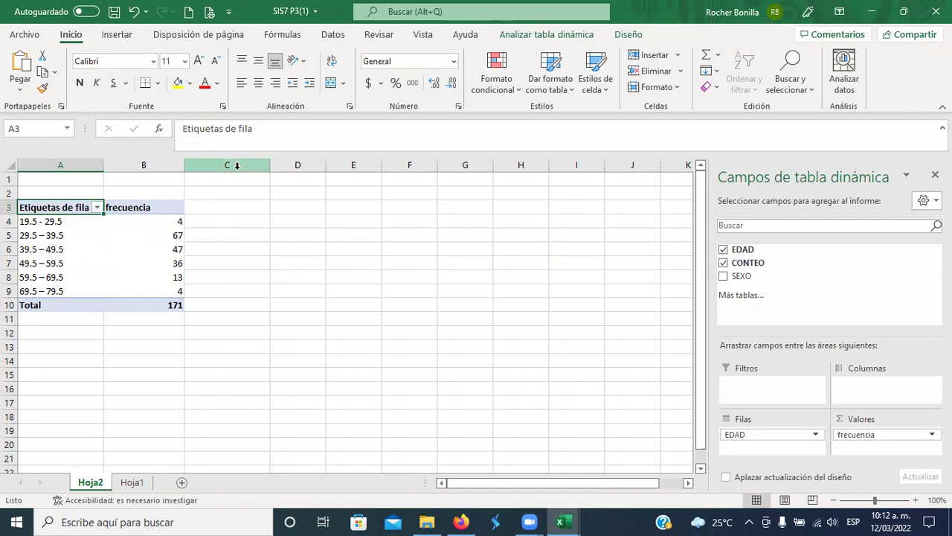
left_click_drag(272, 132, 119, 131)
type("Edad")
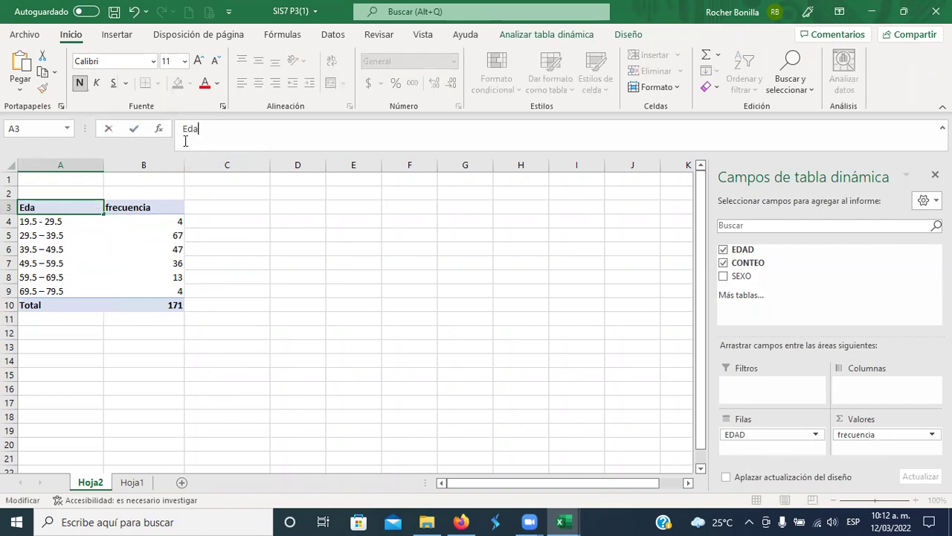
left_click(280, 235)
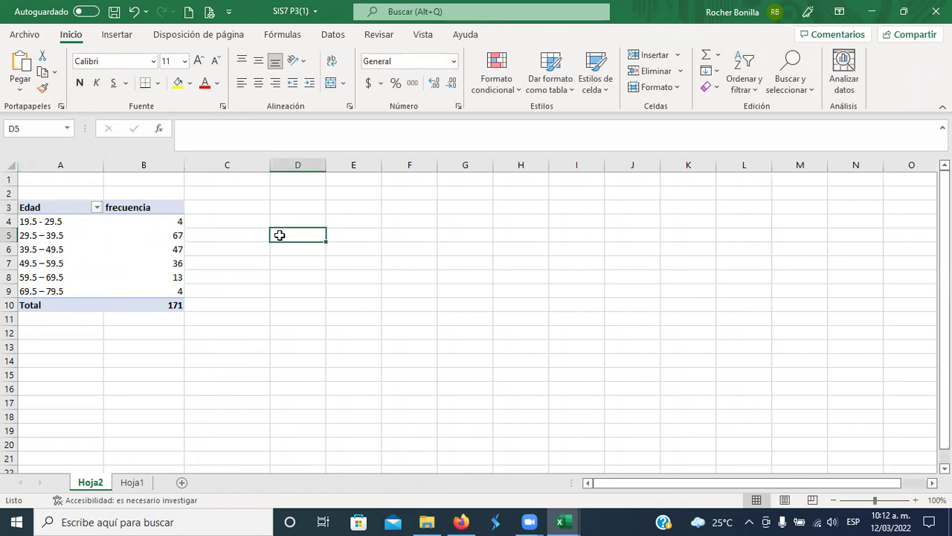
- Try to insert a new column before the frecuencia column of the pivot table
left_click(147, 208)
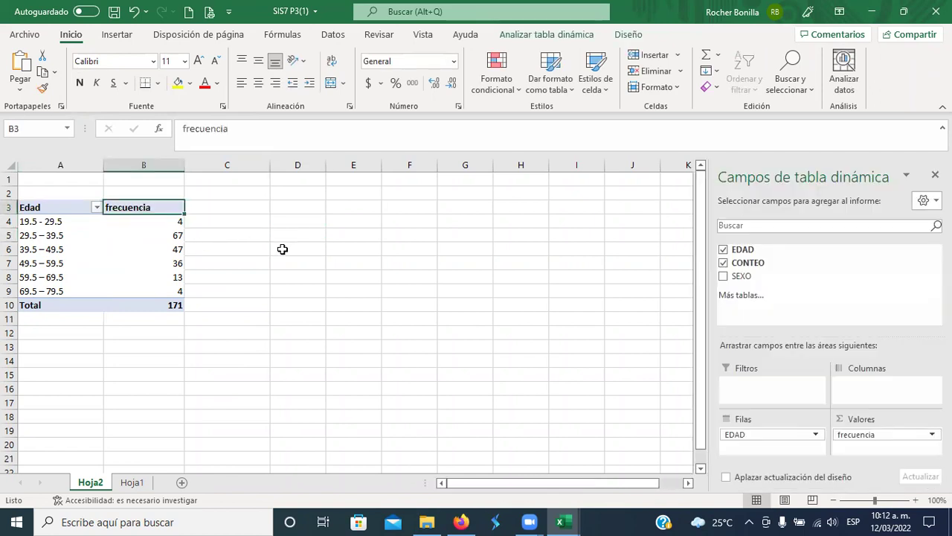
left_click(211, 208)
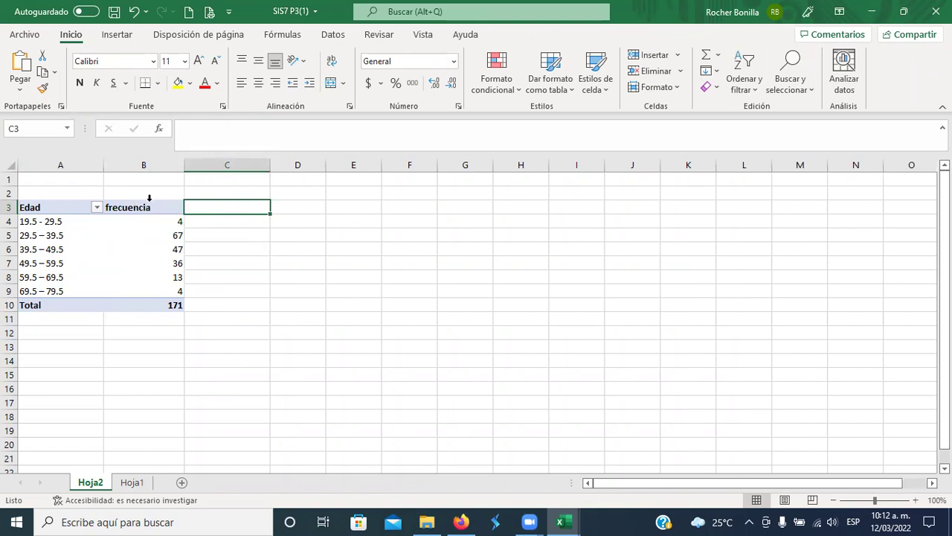
left_click(133, 160)
right_click(132, 168)
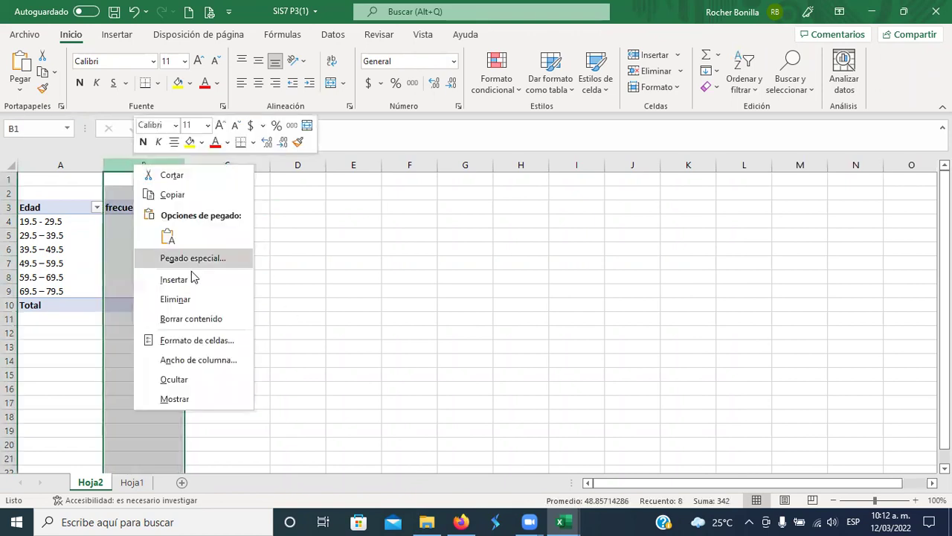
left_click(191, 278)
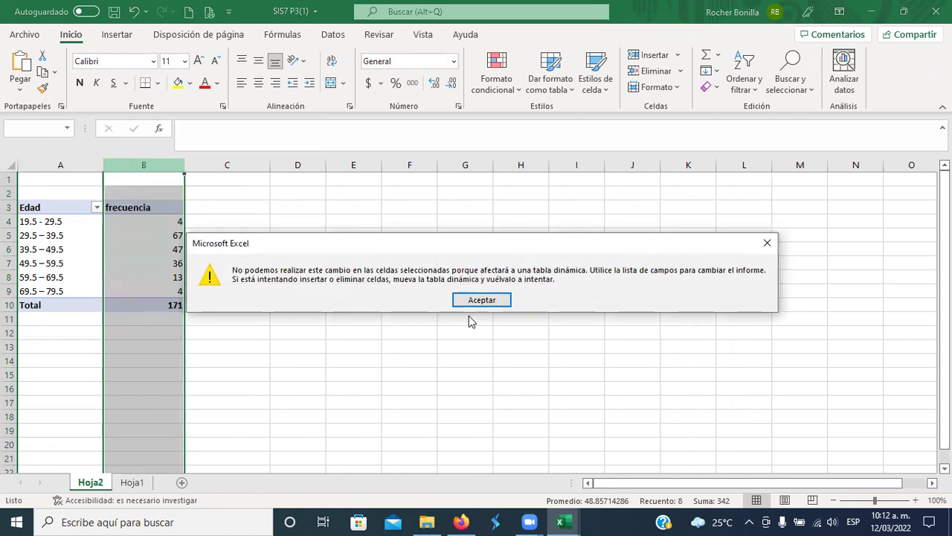
left_click(769, 253)
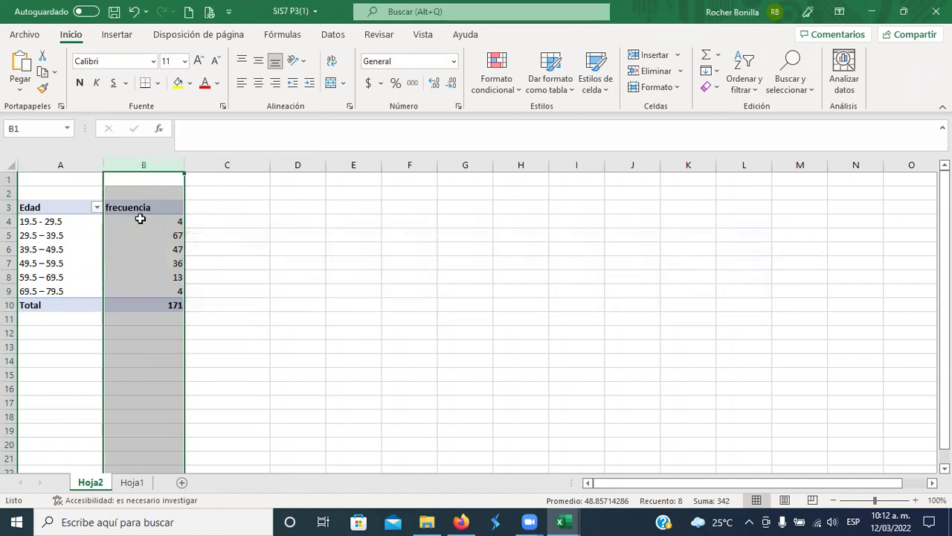
- Try to move the pivot table's frecuencia cells B3:B10 into column C
left_click(216, 236)
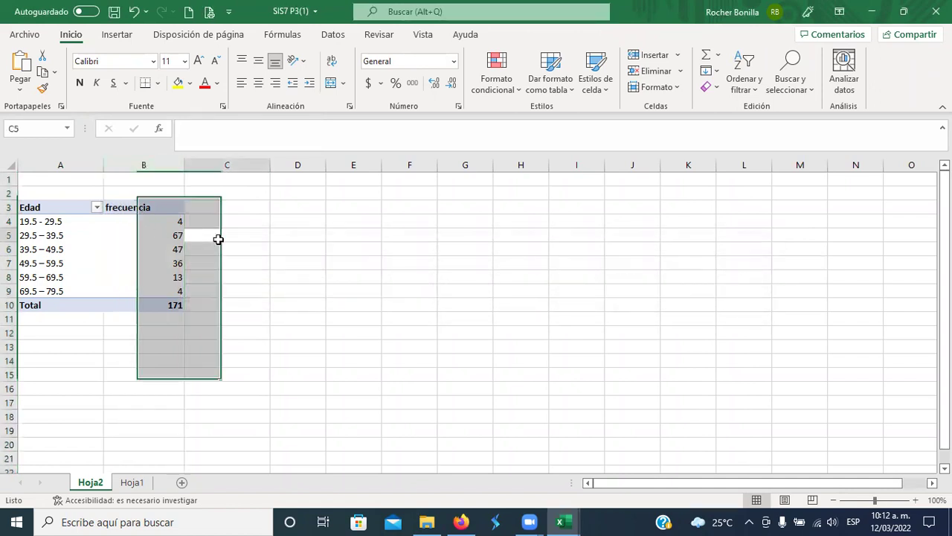
left_click_drag(132, 206, 132, 304)
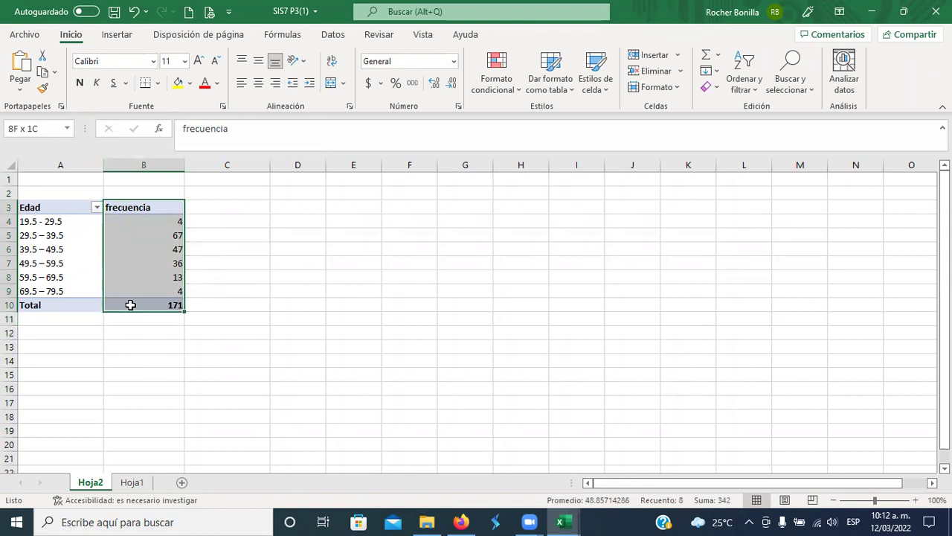
left_click_drag(183, 259, 208, 260)
left_click(477, 299)
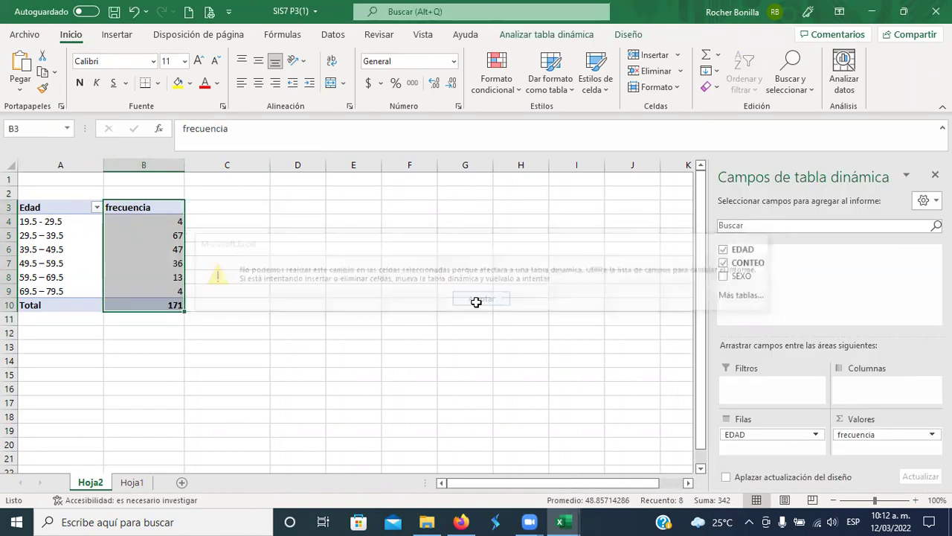
left_click(355, 339)
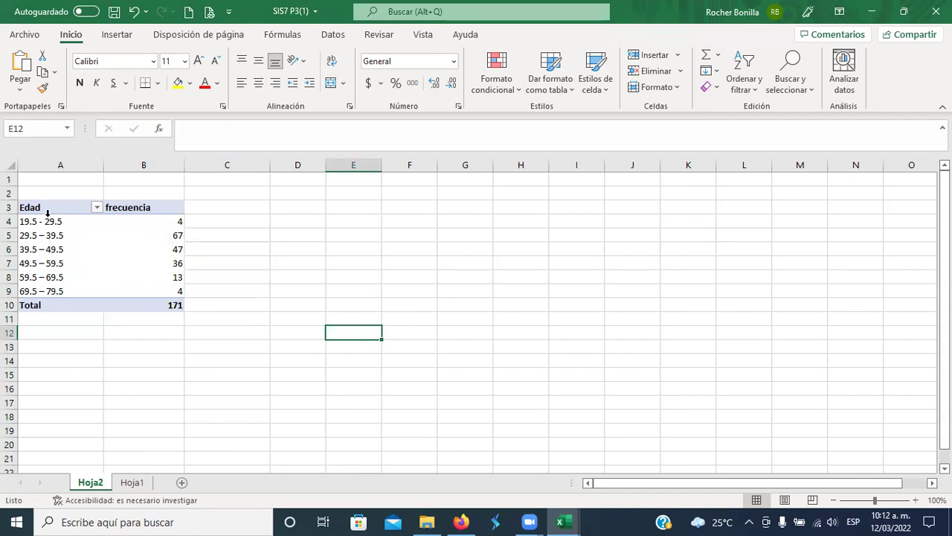
- Copy the whole pivot table, from the Edad header in A3 to the total in B10
left_click_drag(46, 209, 144, 300)
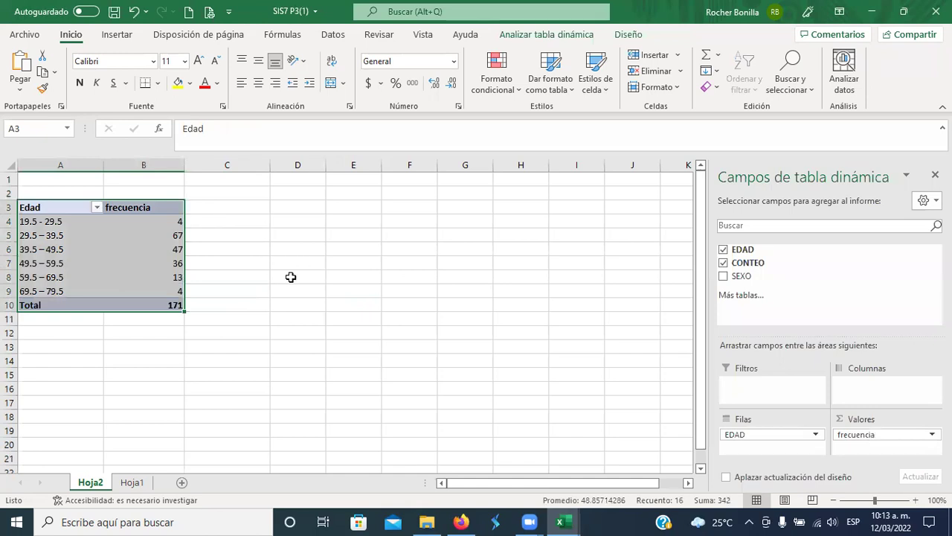
right_click(107, 253)
key("Escape")
left_click_drag(45, 227, 147, 302)
right_click(141, 254)
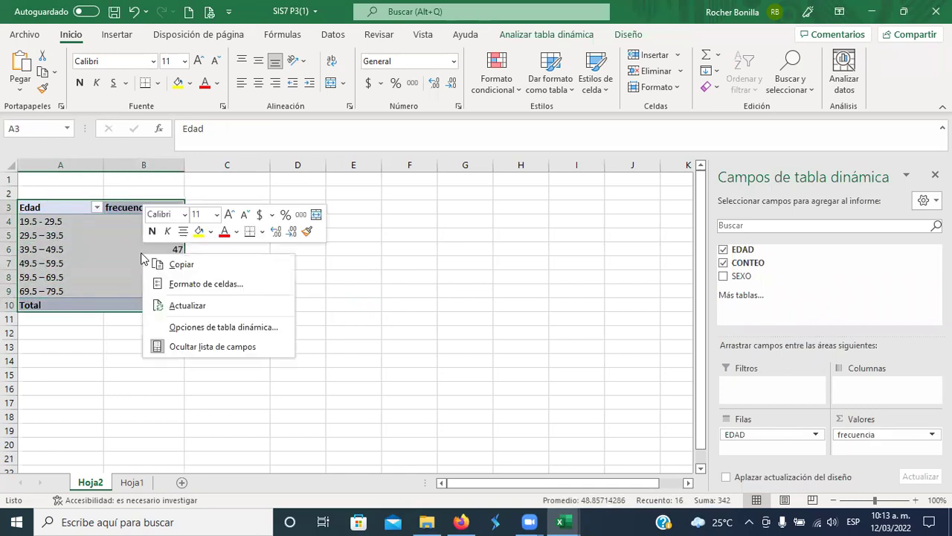
left_click(180, 265)
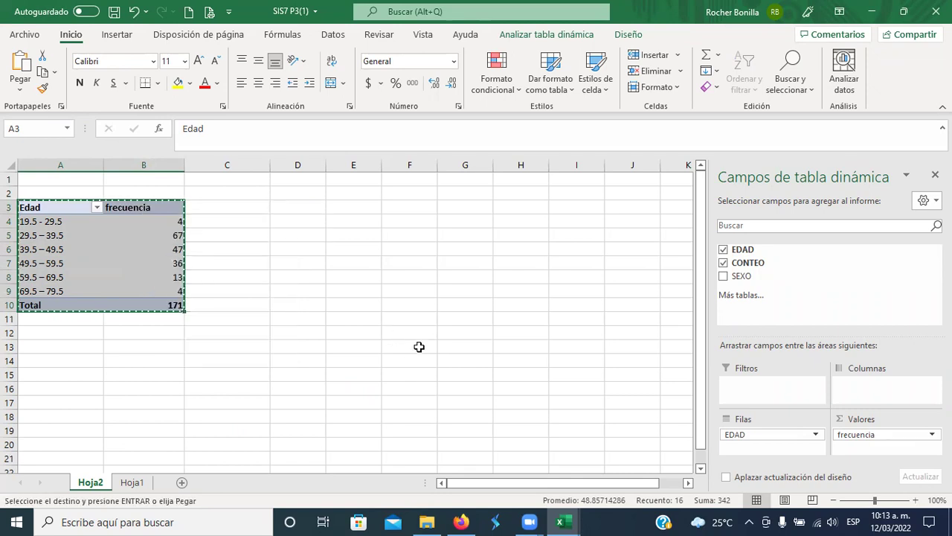
- Paste the copied pivot table at D3 with Paste Special, as values only (Valores)
scroll(419, 347, "down", 2)
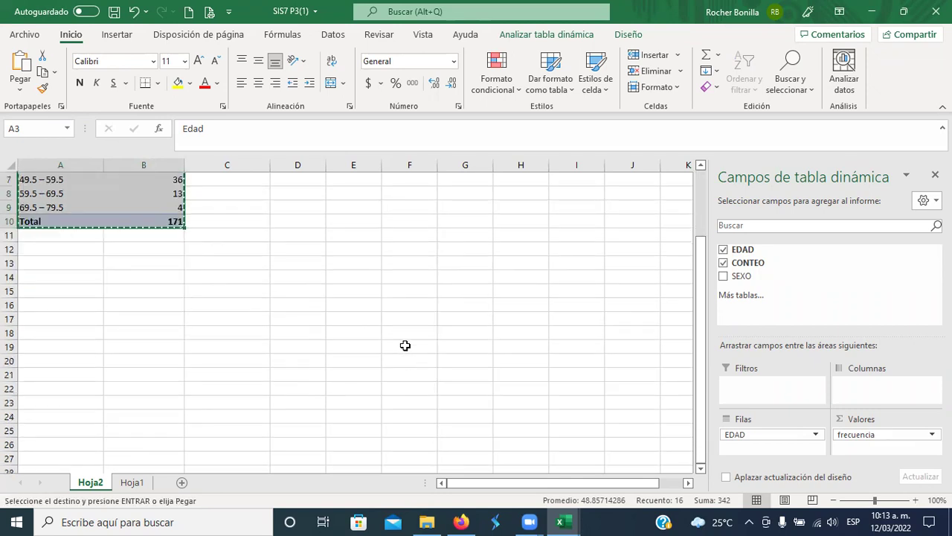
left_click(61, 277)
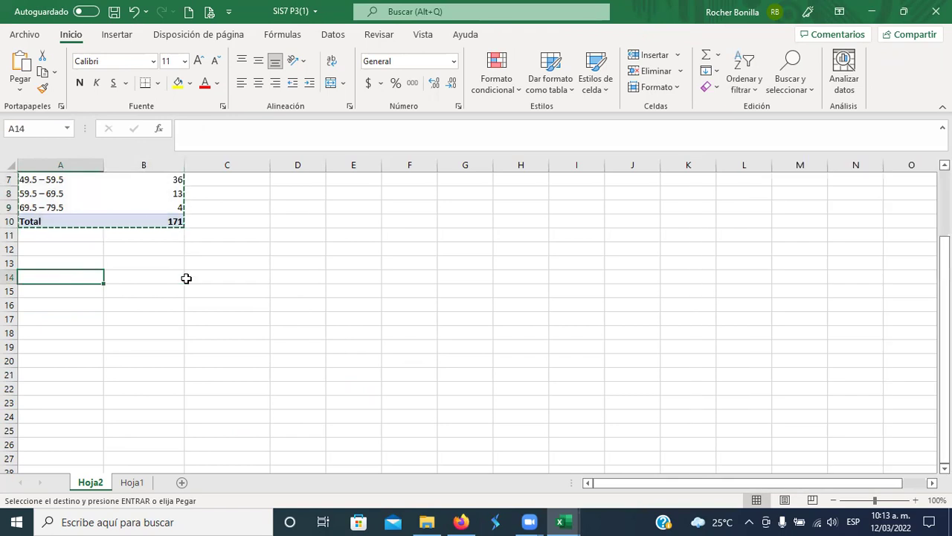
scroll(348, 310, "up", 2)
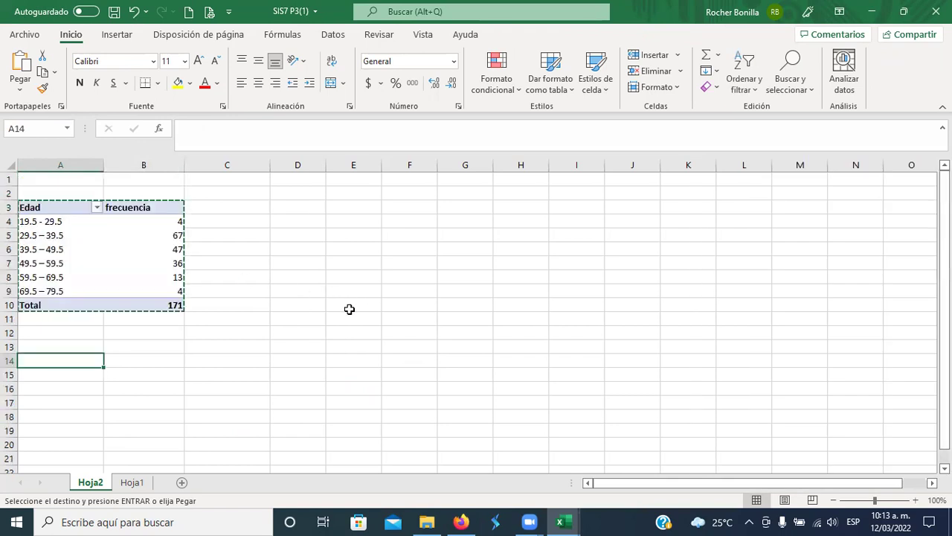
left_click(285, 209)
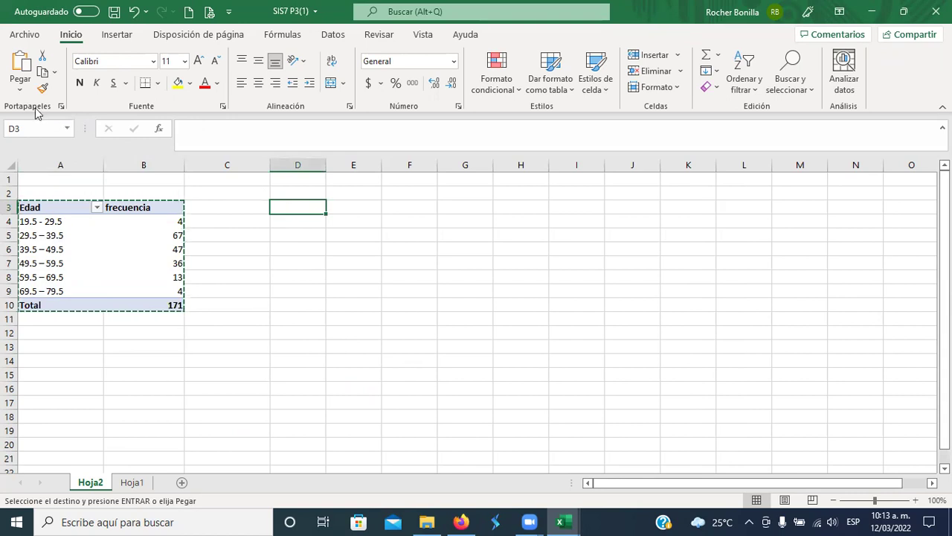
left_click(18, 93)
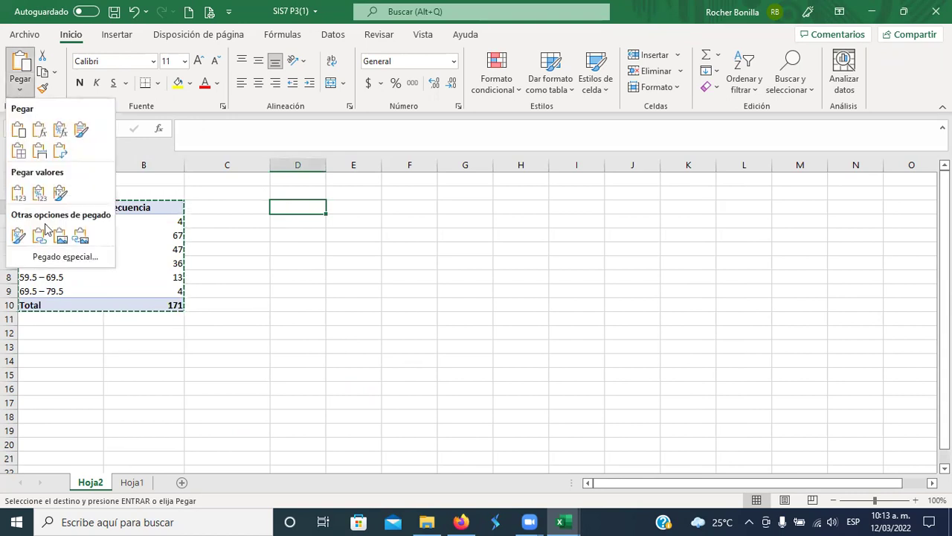
left_click(76, 258)
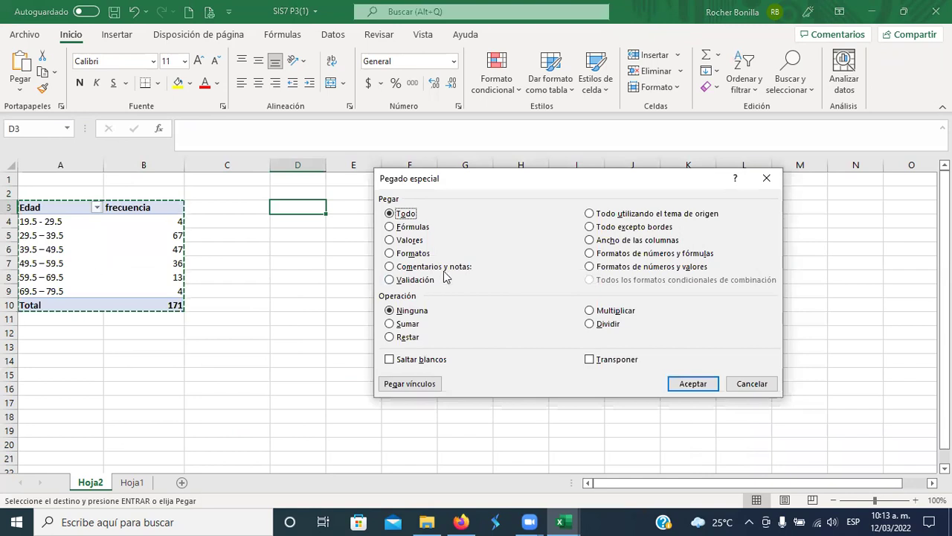
left_click(395, 244)
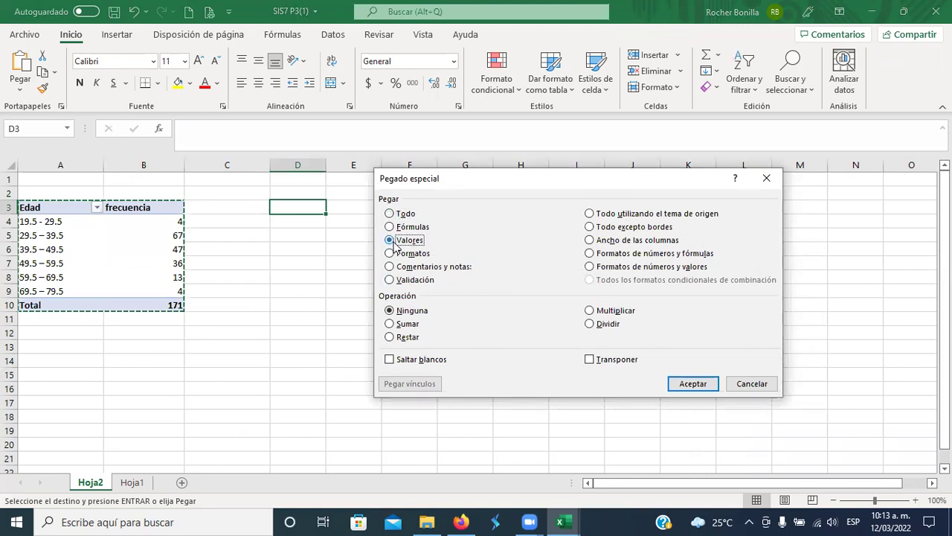
left_click(680, 383)
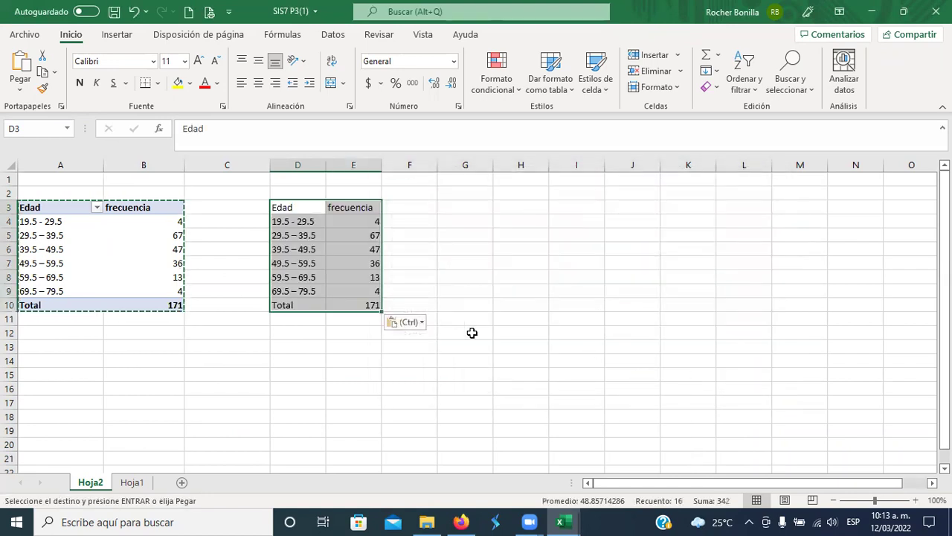
left_click(454, 285)
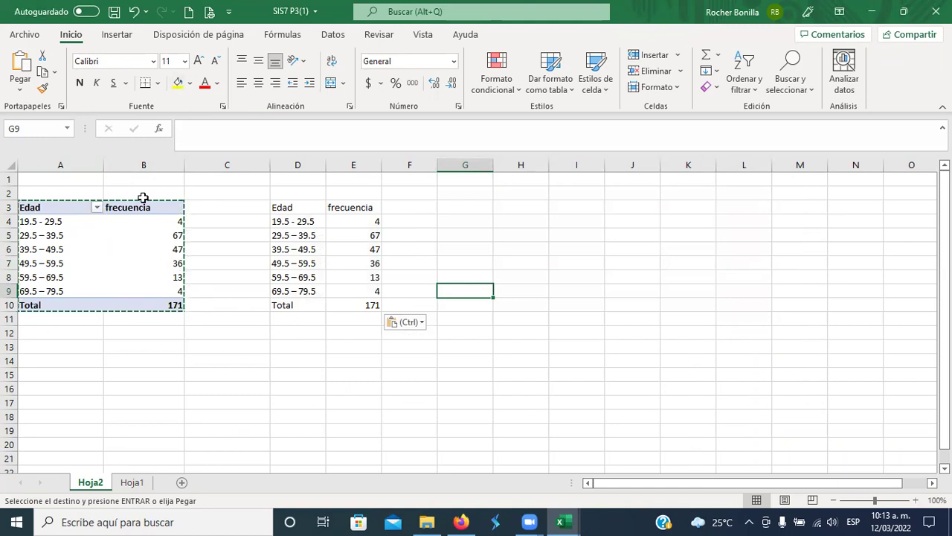
- Delete columns A to C, which hold the original pivot table, keeping the pasted values table
left_click_drag(295, 207, 369, 305)
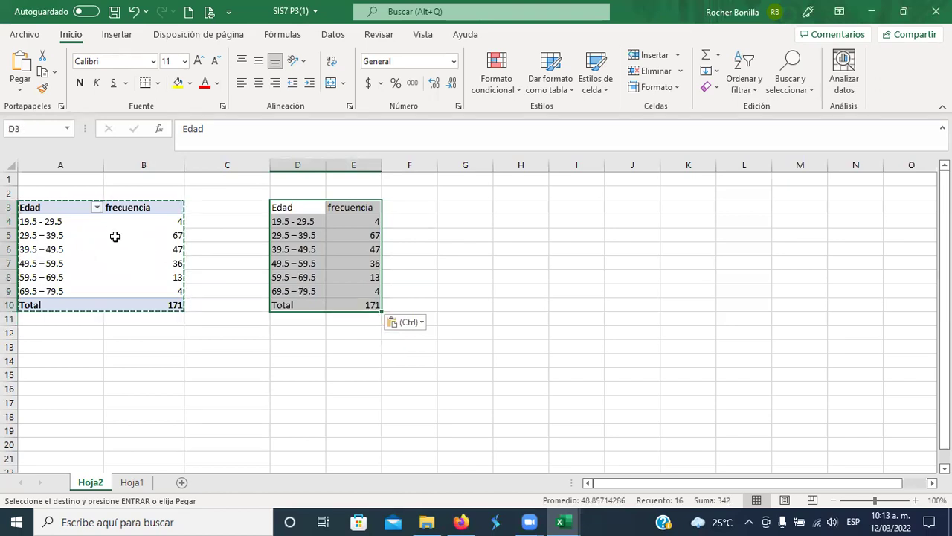
left_click(192, 249)
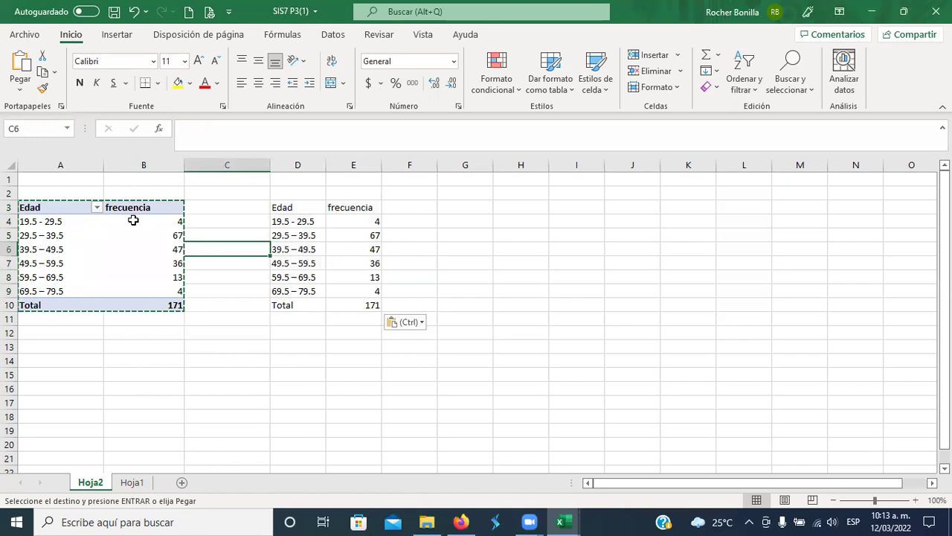
left_click_drag(195, 164, 33, 177)
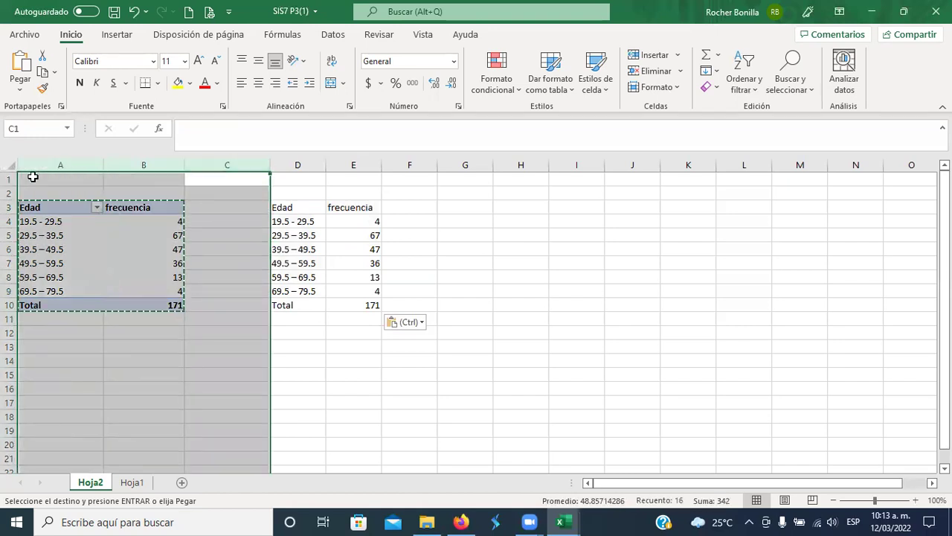
right_click(32, 176)
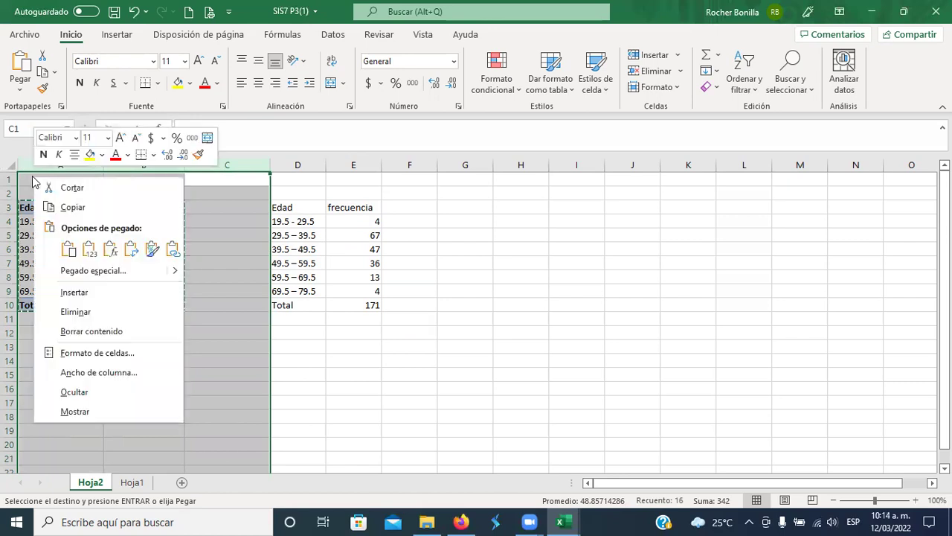
left_click(105, 319)
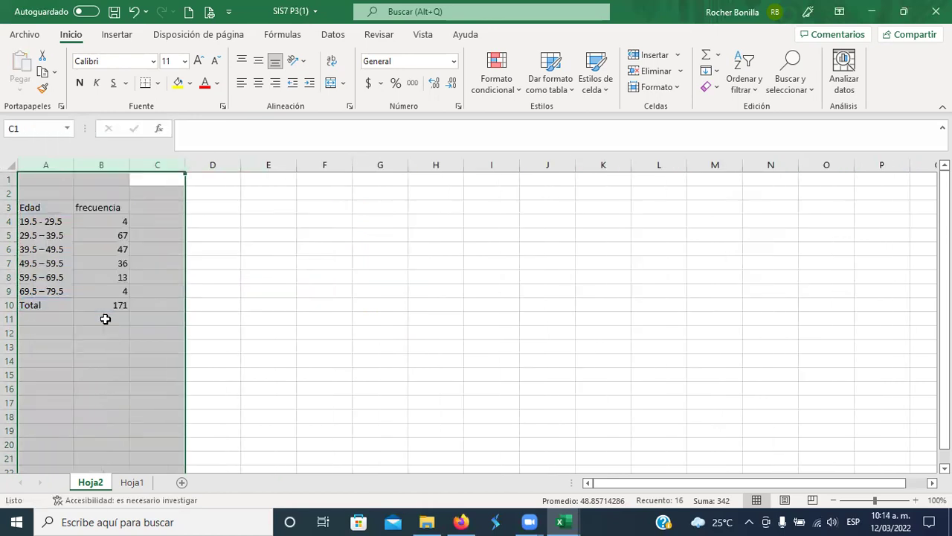
left_click(221, 293)
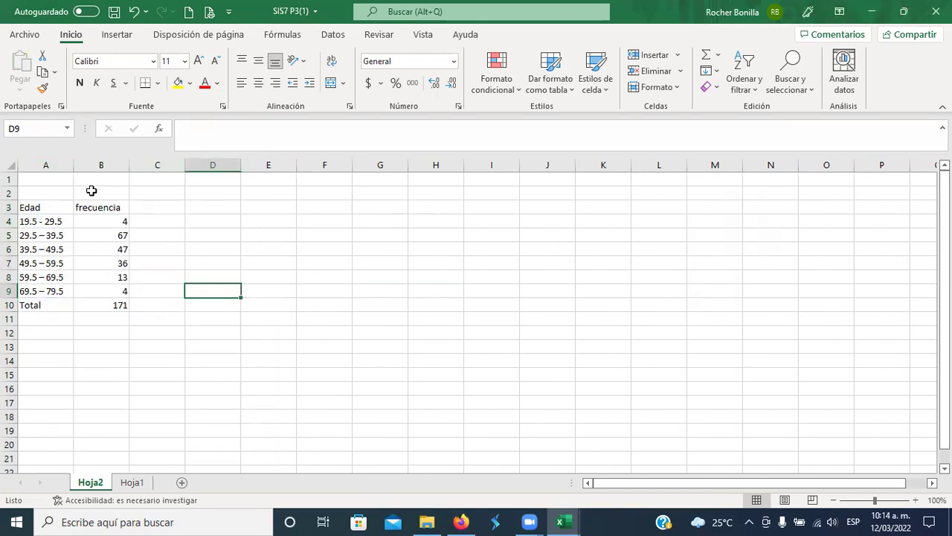
- Insert three blank columns between the Edad and frecuencia columns
left_click(95, 164)
right_click(95, 165)
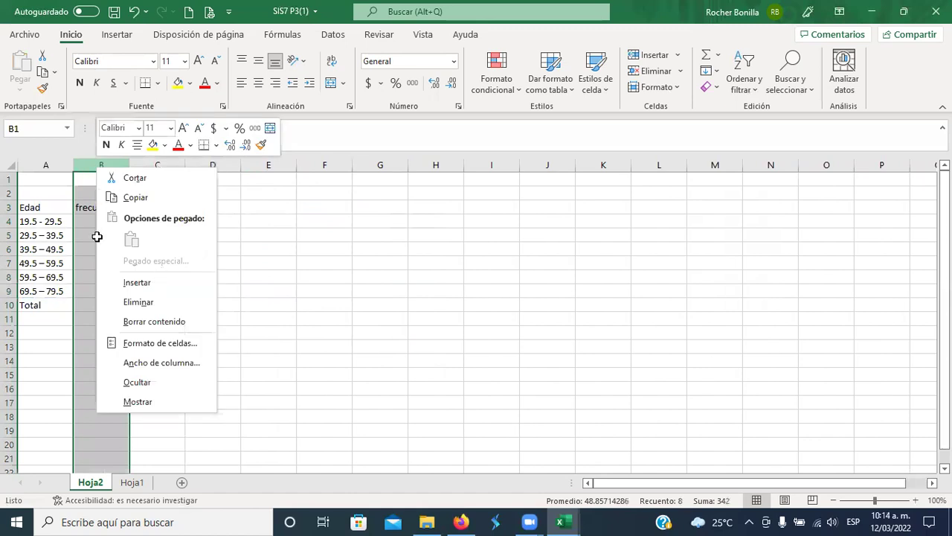
left_click(96, 208)
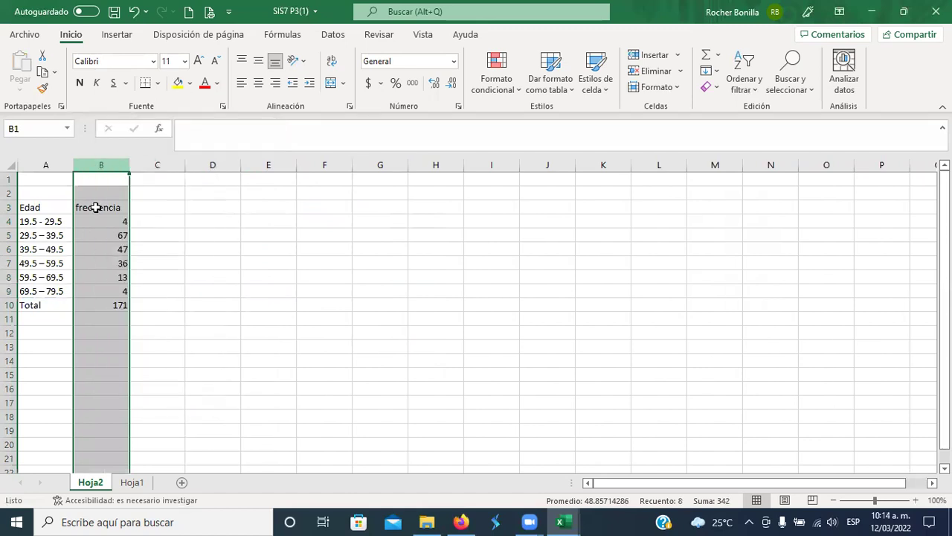
right_click(94, 166)
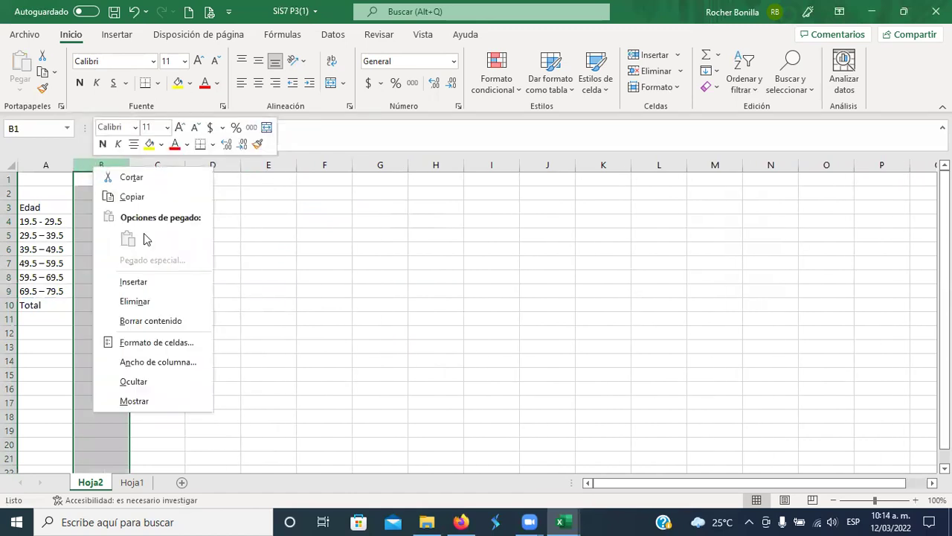
left_click(149, 283)
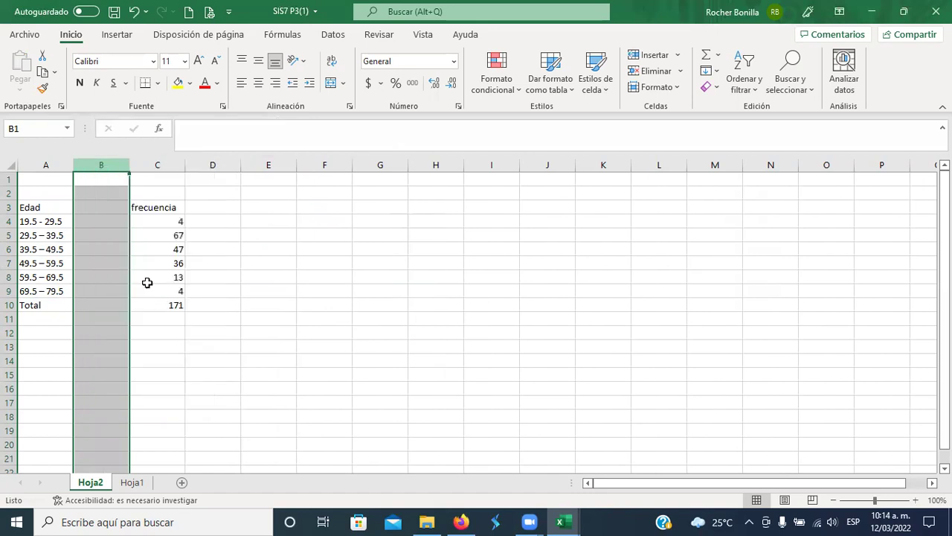
right_click(106, 173)
left_click(213, 283)
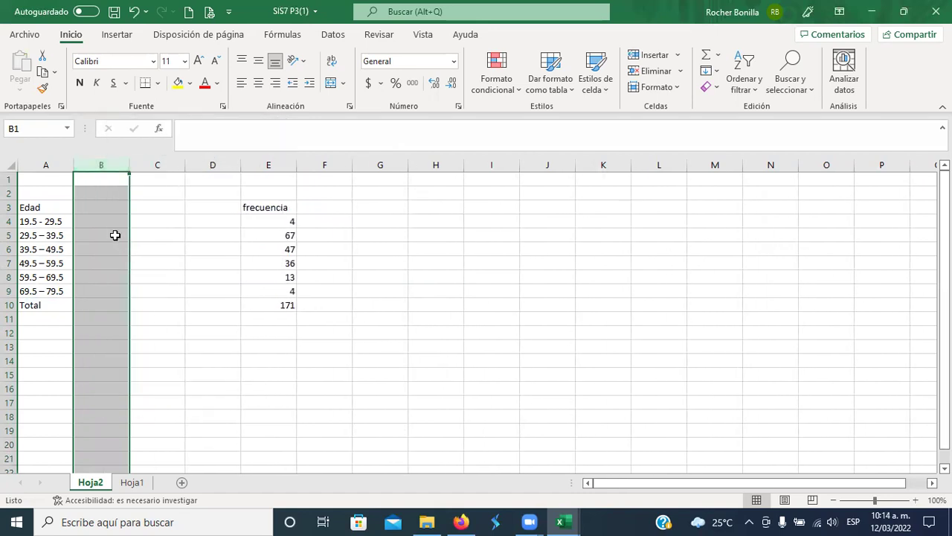
- Enter the headers L inferior, L superior and Punto medio in B3:D3, and widen column D to fit its header
left_click_drag(101, 211, 101, 249)
left_click(101, 212)
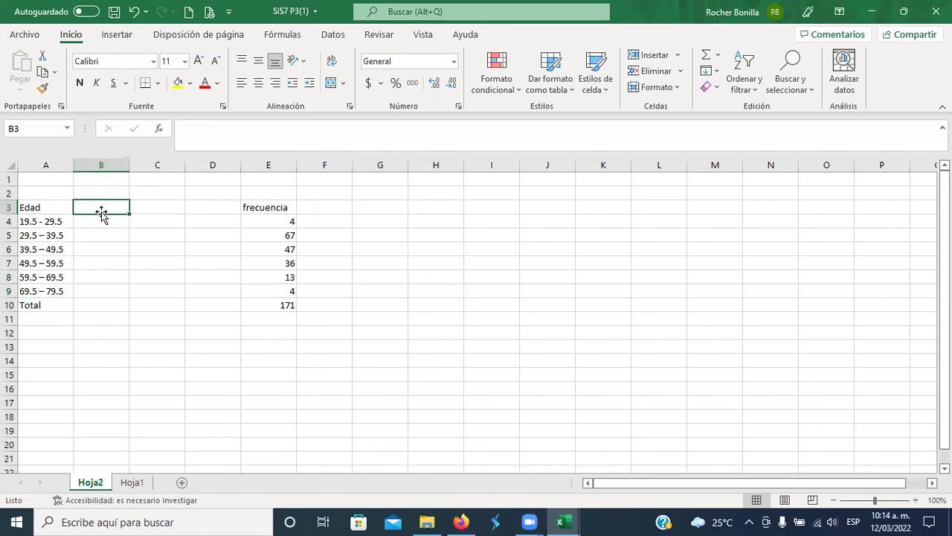
type("L inferior")
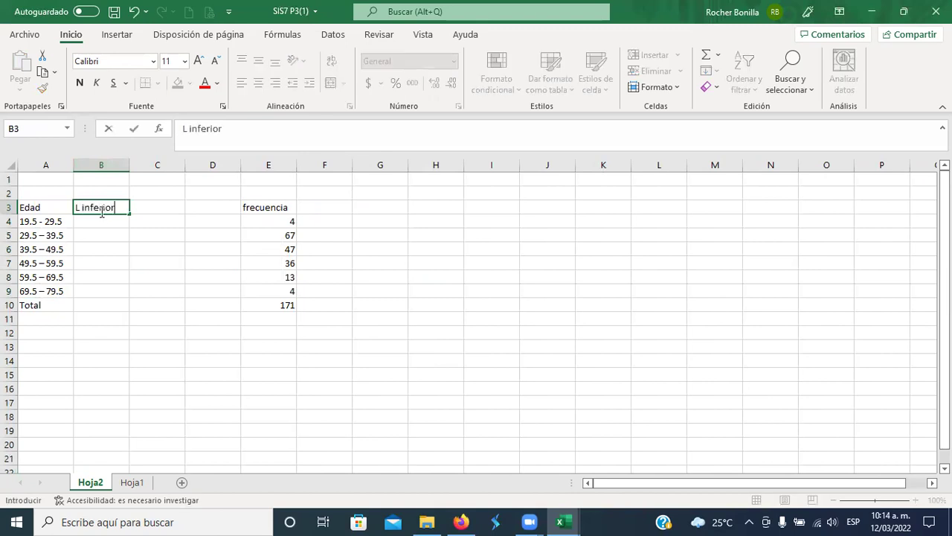
key("Tab")
type("L superior")
key("Return")
key("Up")
key("Right")
type("P")
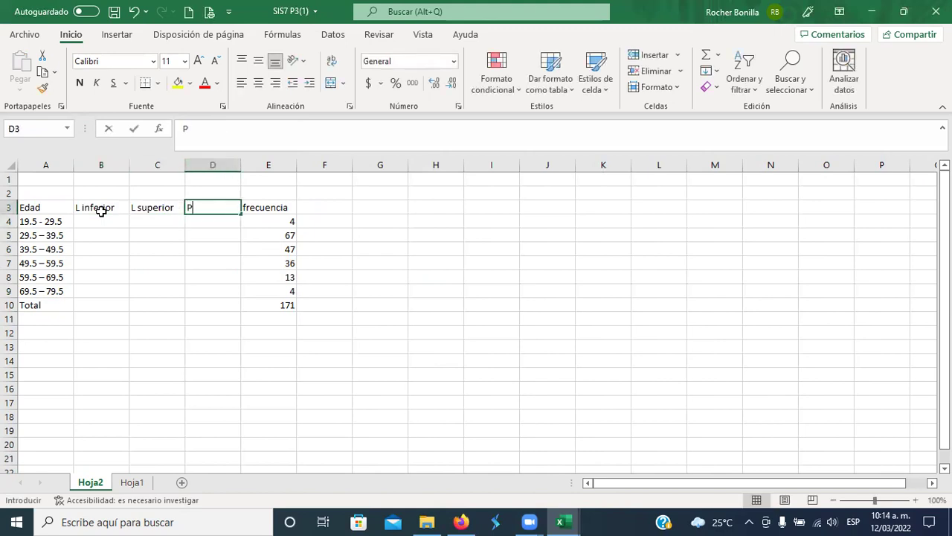
type("unto medio")
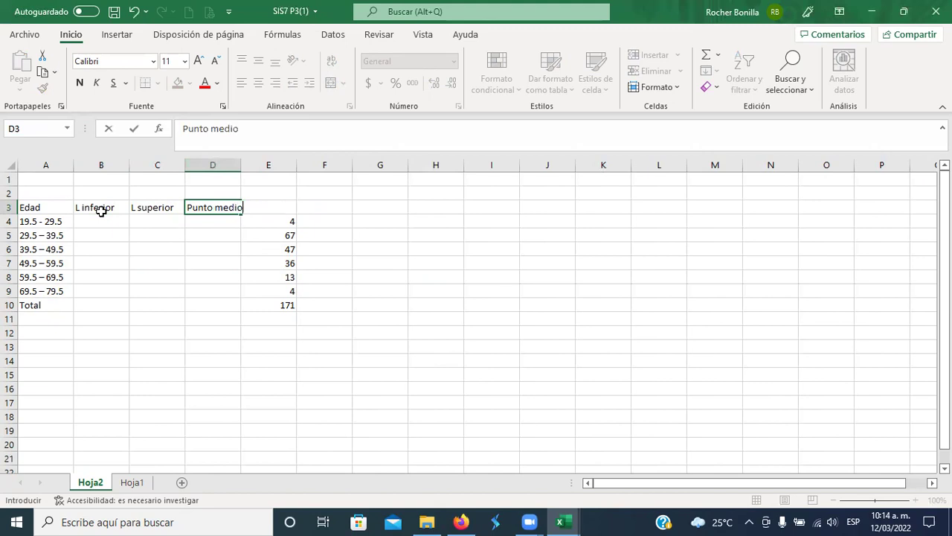
key("Return")
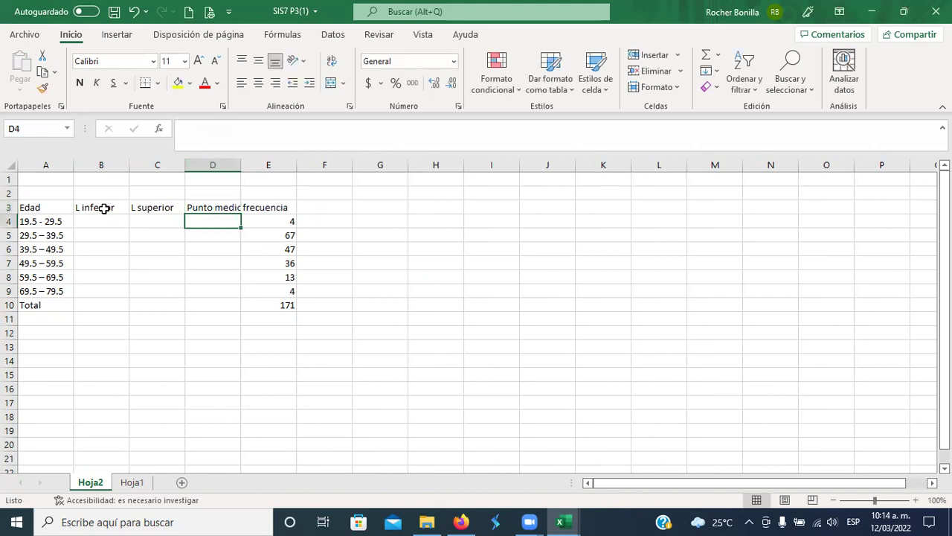
left_click_drag(244, 169, 253, 169)
- Fill the L inferior column, B4:B9, with the lower limits 19.5, 29.5, 39.5, 49.5, 59.5 and 69.5
left_click(99, 221)
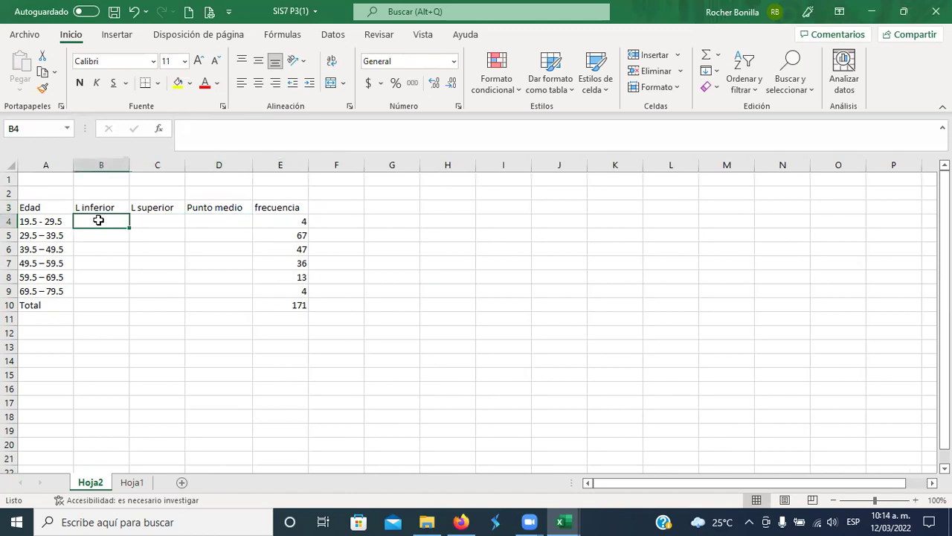
type("19.5")
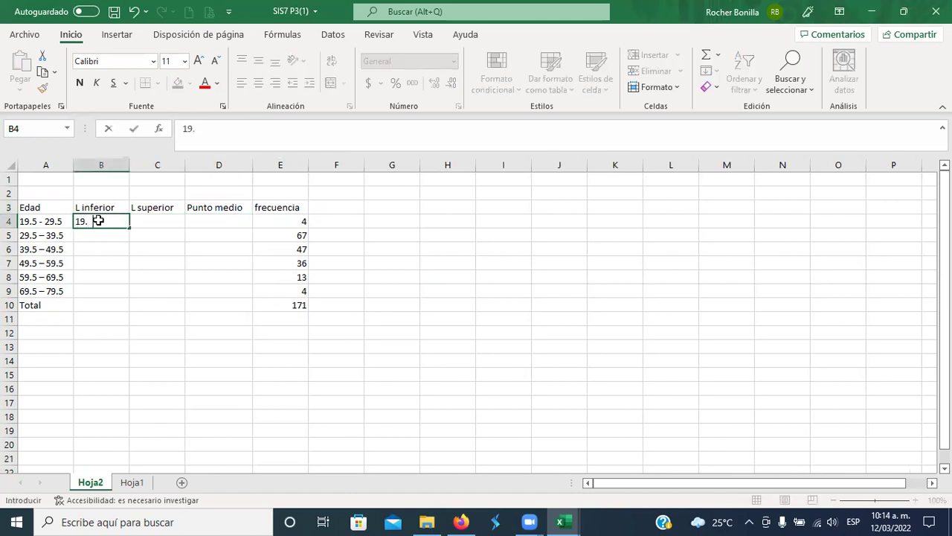
key("Return")
type("29.5")
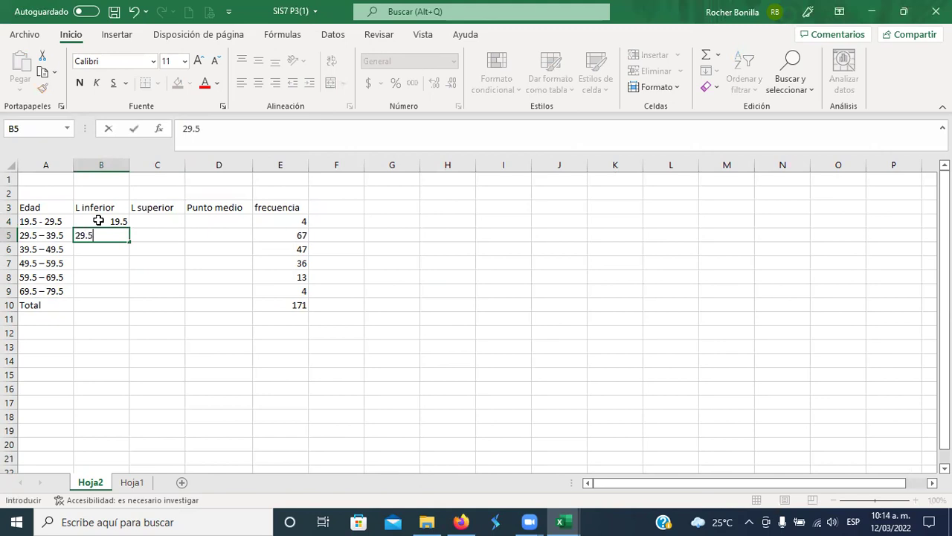
key("Return")
type("39.5")
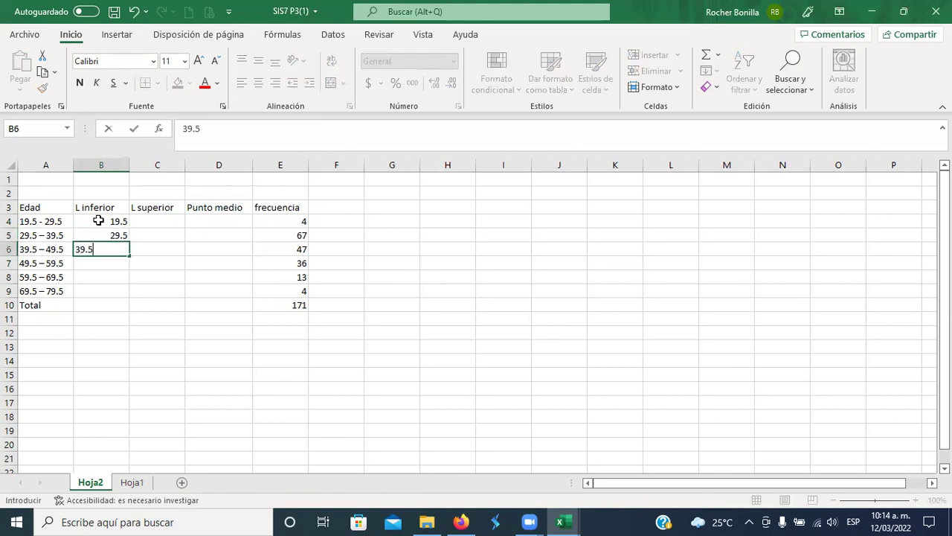
key("Return")
type("49.5")
key("Return")
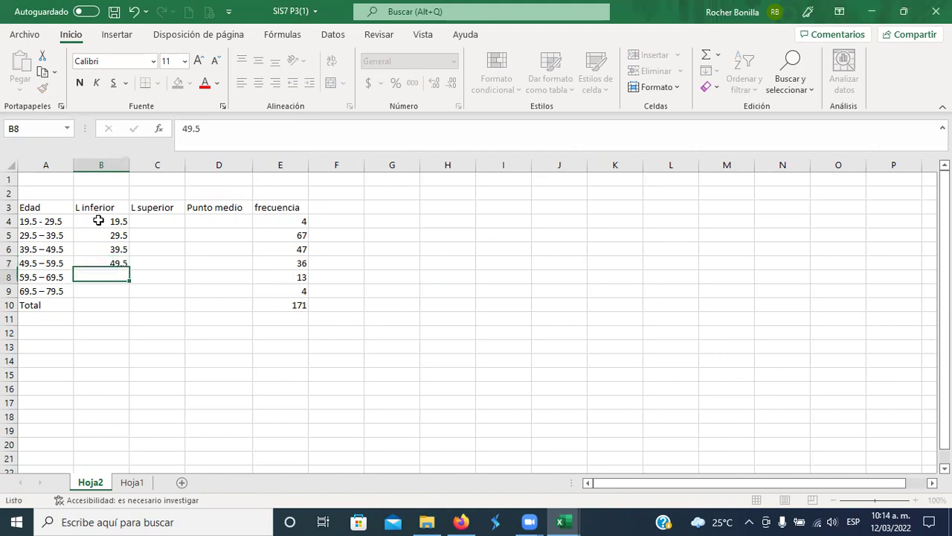
type("59.5")
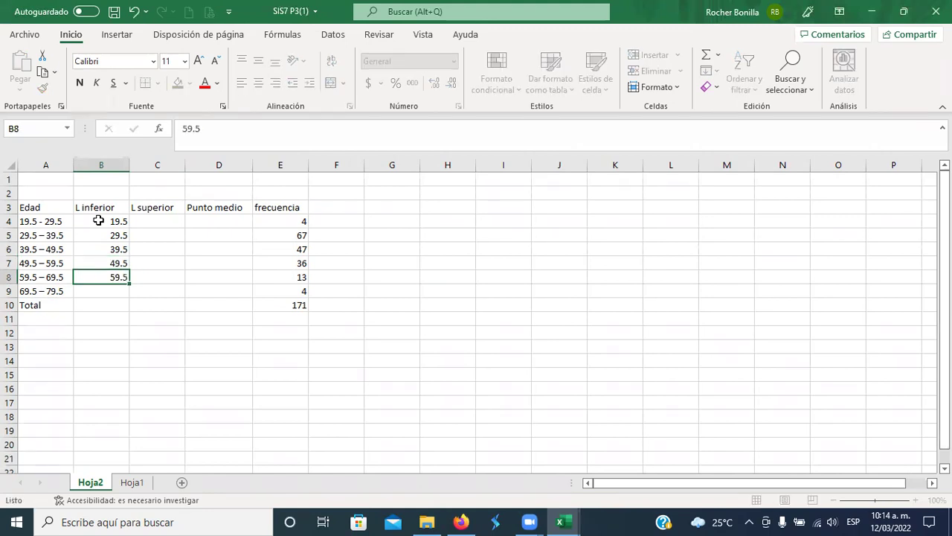
key("Return")
type("69.5")
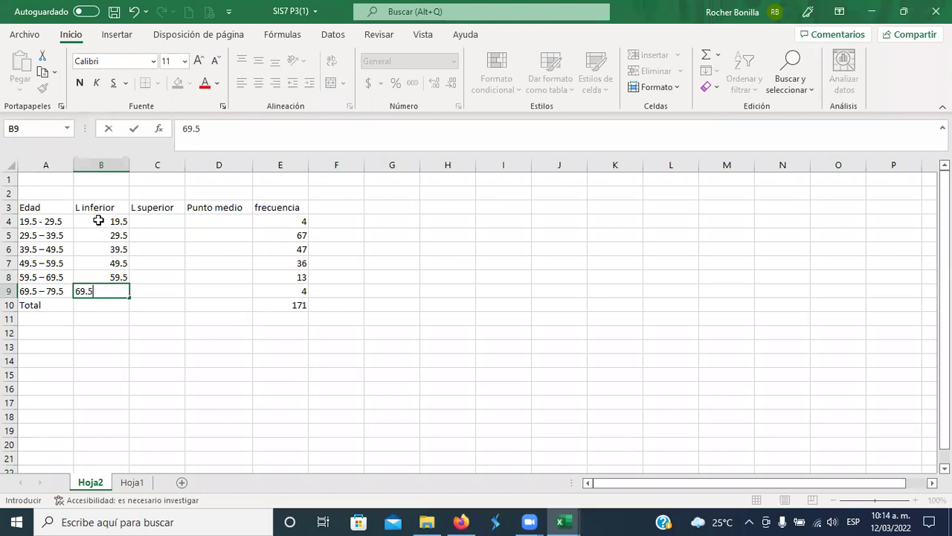
key("Tab")
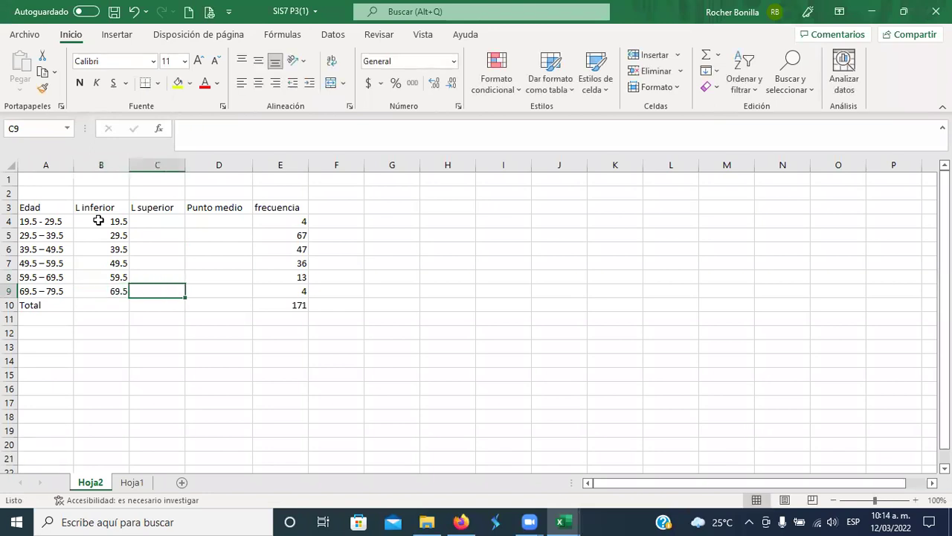
- Fill the L superior column, C4:C9, with the upper limits 29.5, 39.5, 49.5, 59.5, 69.5 and 79.5
left_click(135, 220)
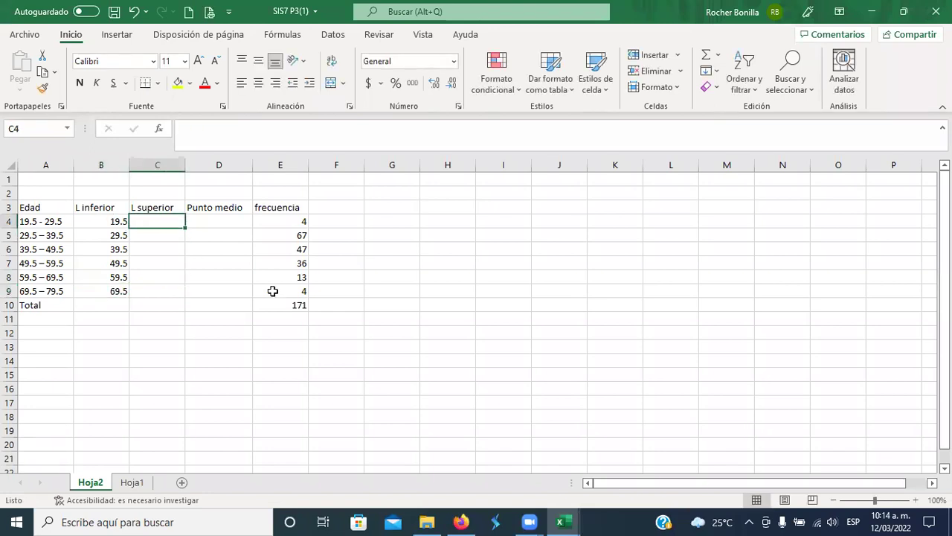
type("29.5")
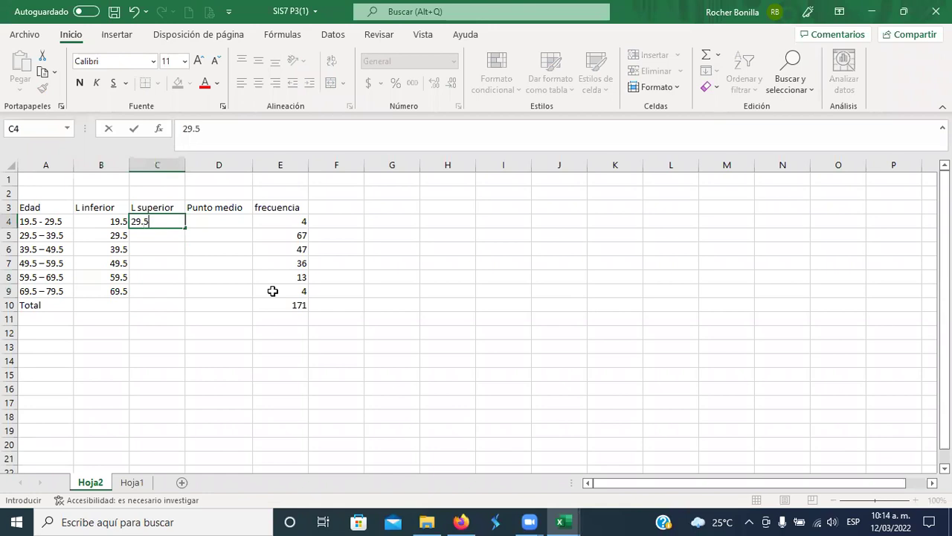
key("Return")
type("39.5")
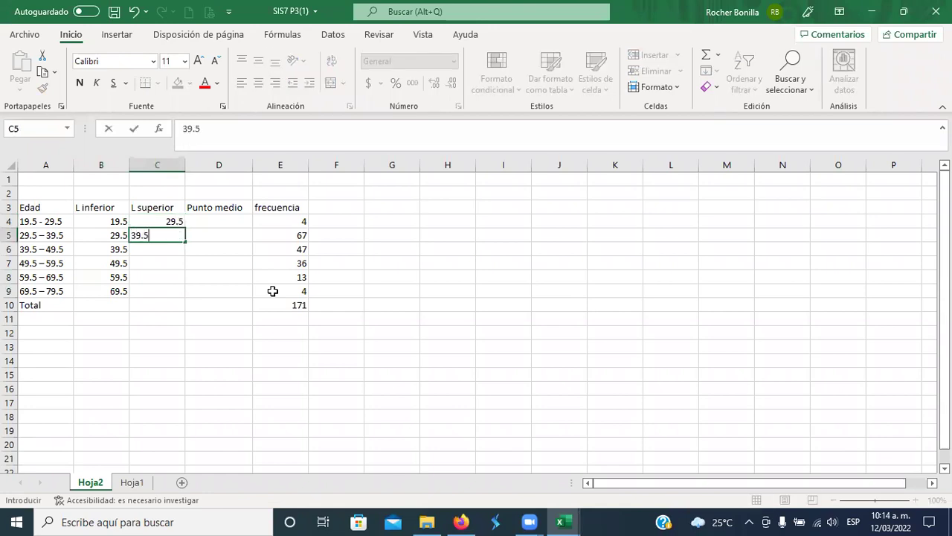
key("Return")
type("49.5")
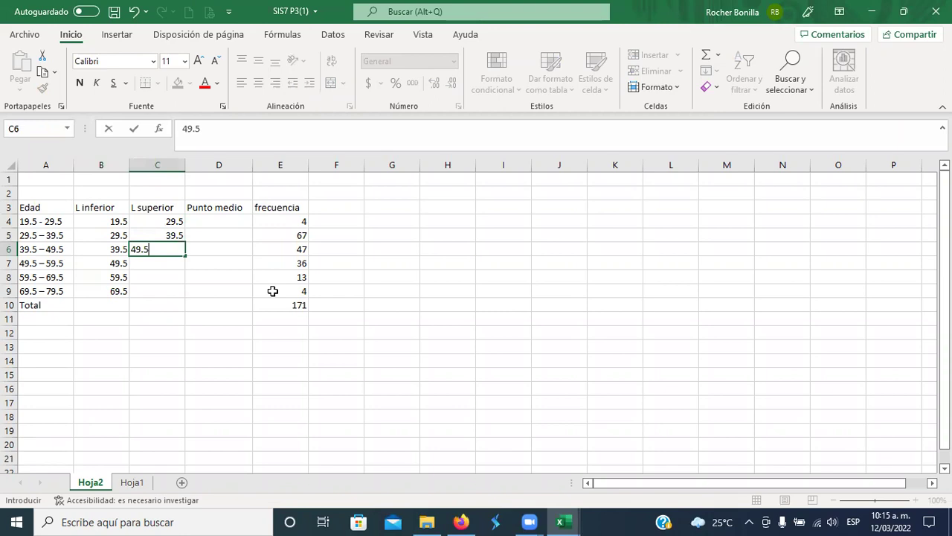
key("Return")
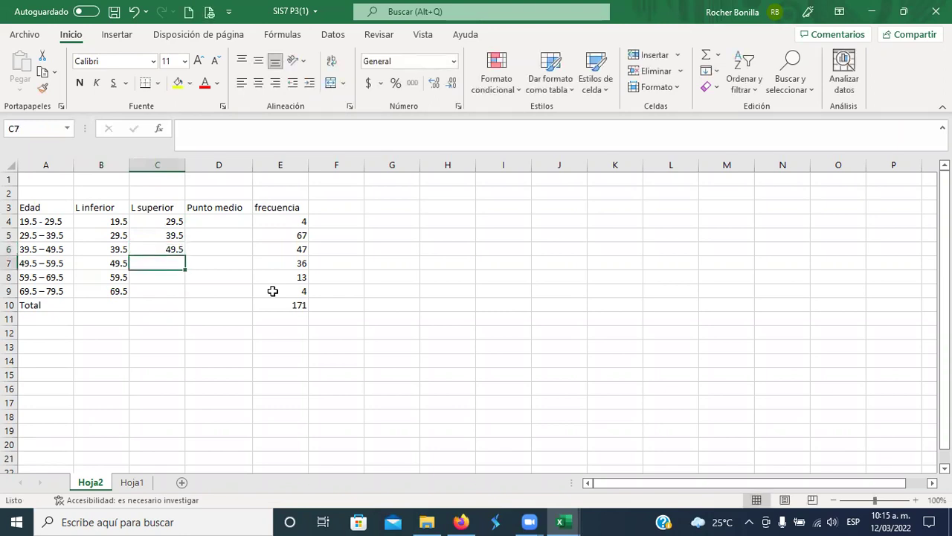
type("59.5")
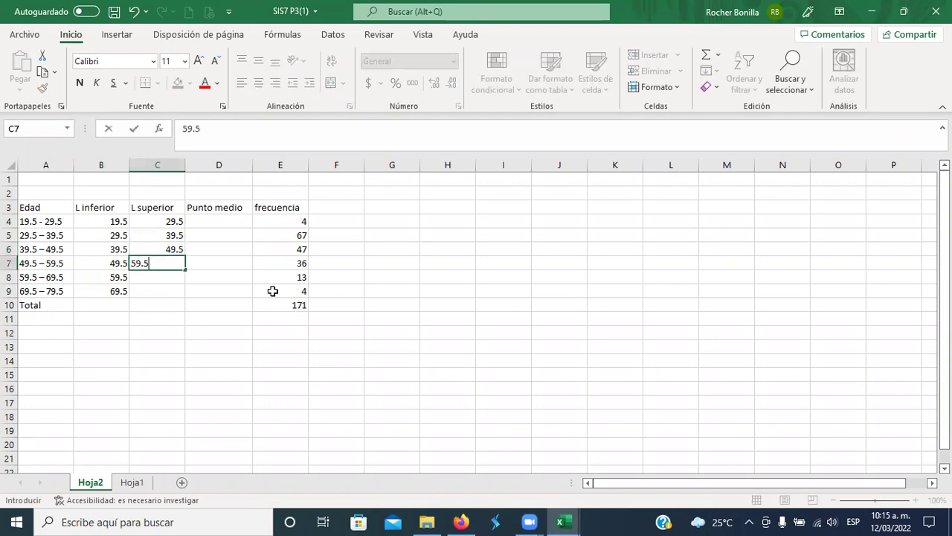
key("Return")
type("69.5")
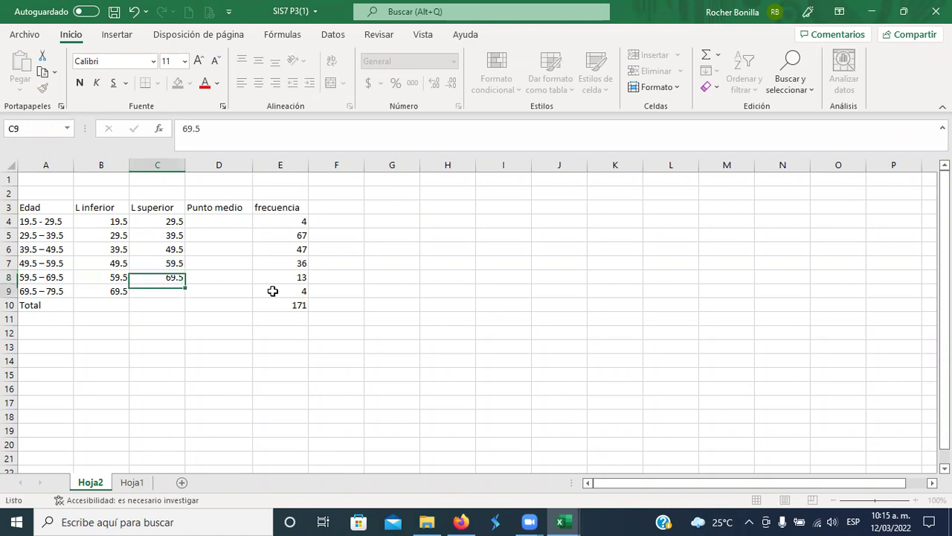
key("Return")
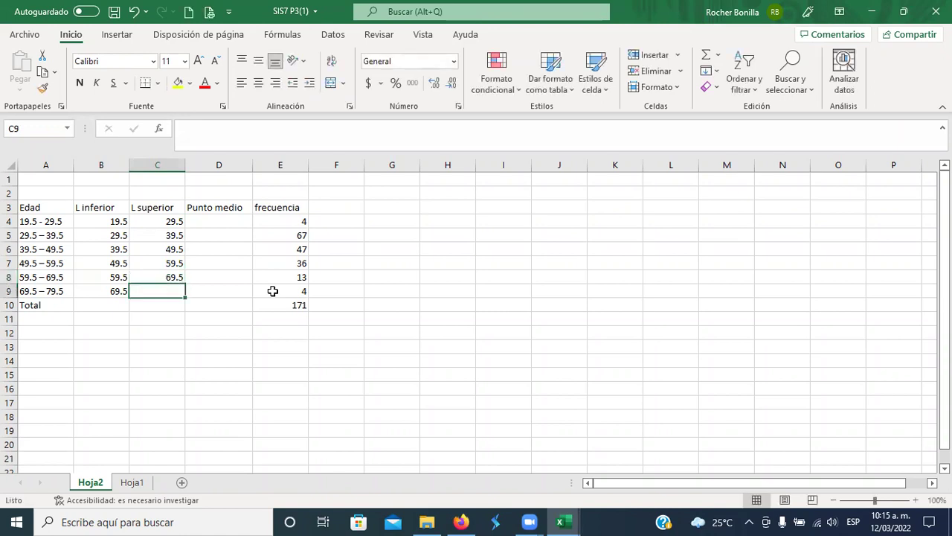
type("79.5")
key("Tab")
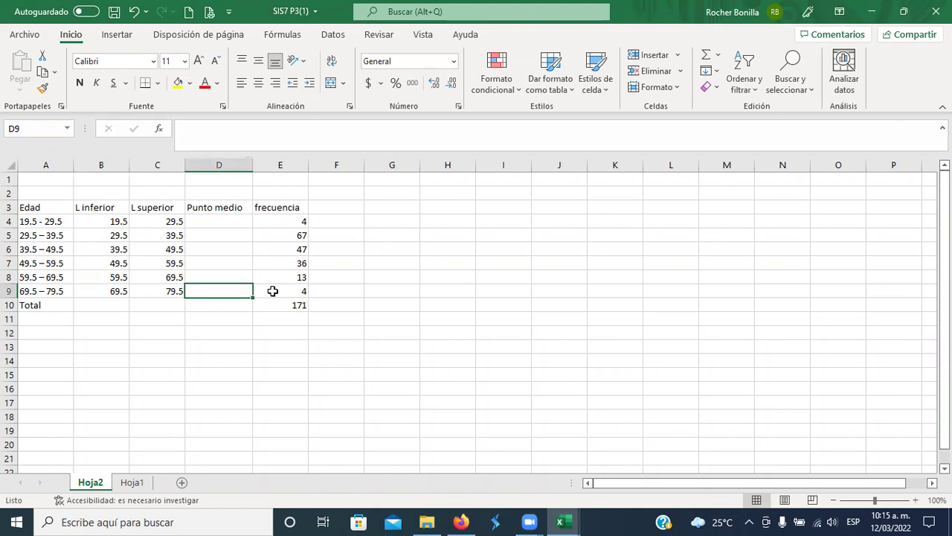
- Enlarge the view of the Hoja2 frequency table to 120%
left_click(220, 224)
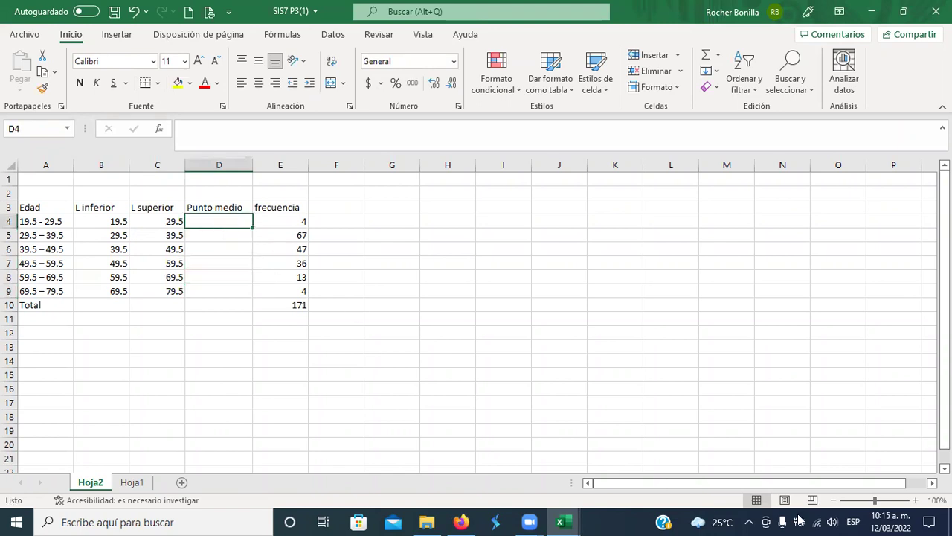
left_click(915, 500)
left_click(915, 500)
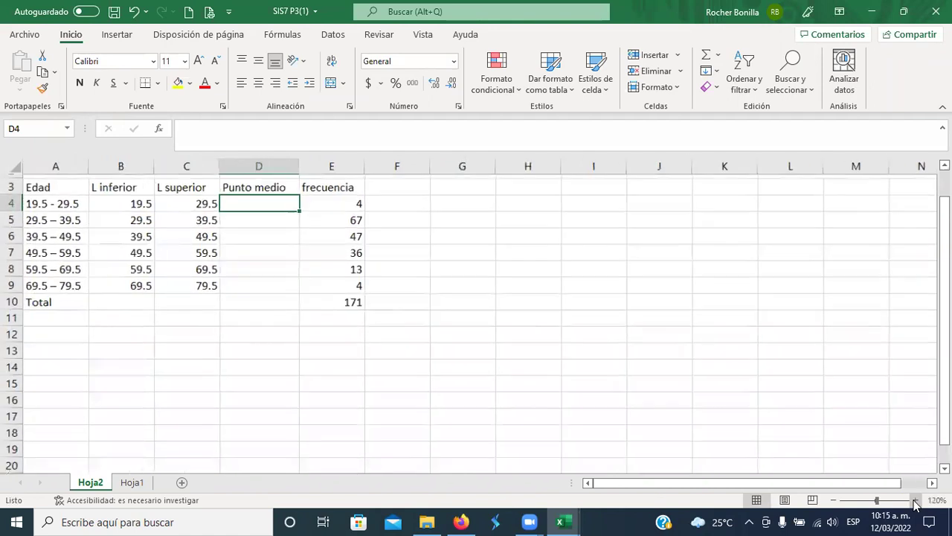
scroll(523, 315, "up", 1)
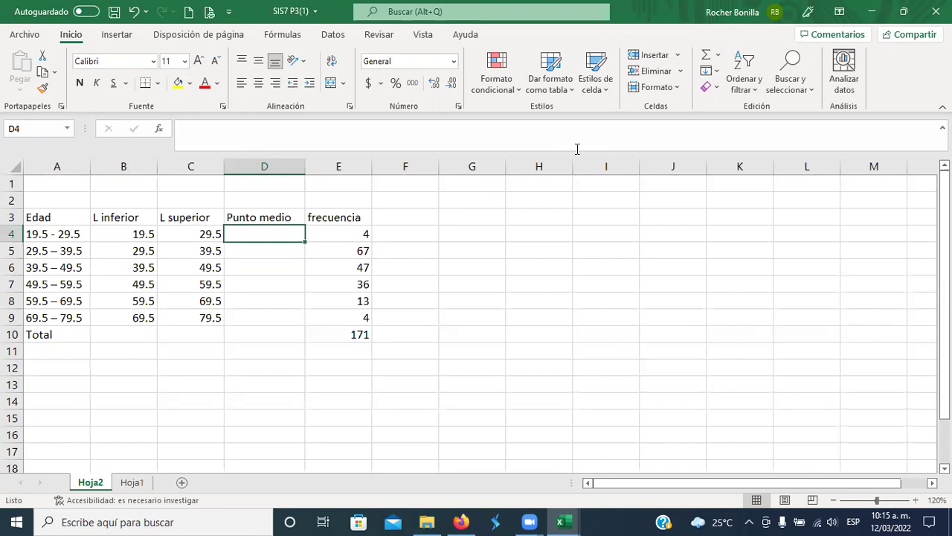
- Create a pivot table on a new worksheet from the Hoja1 data range A1:C172
left_click(130, 482)
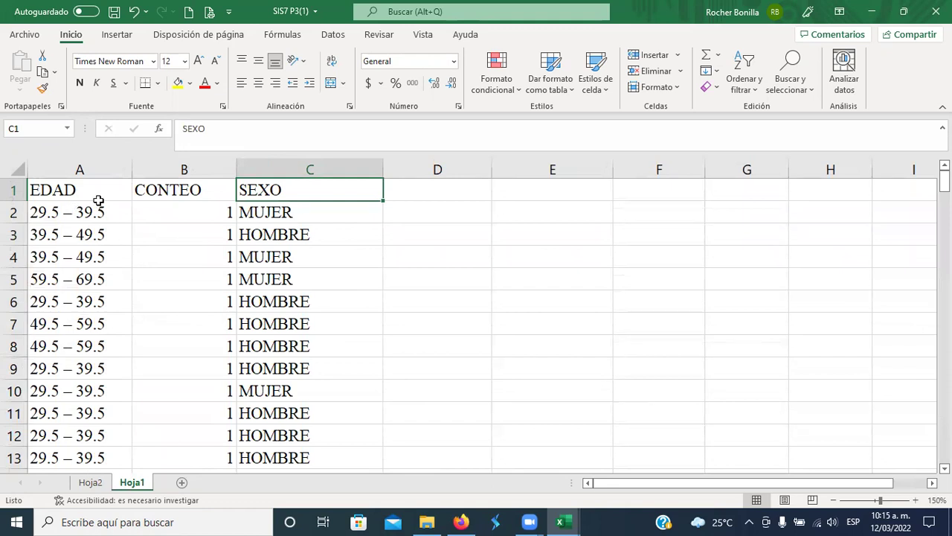
left_click(175, 204)
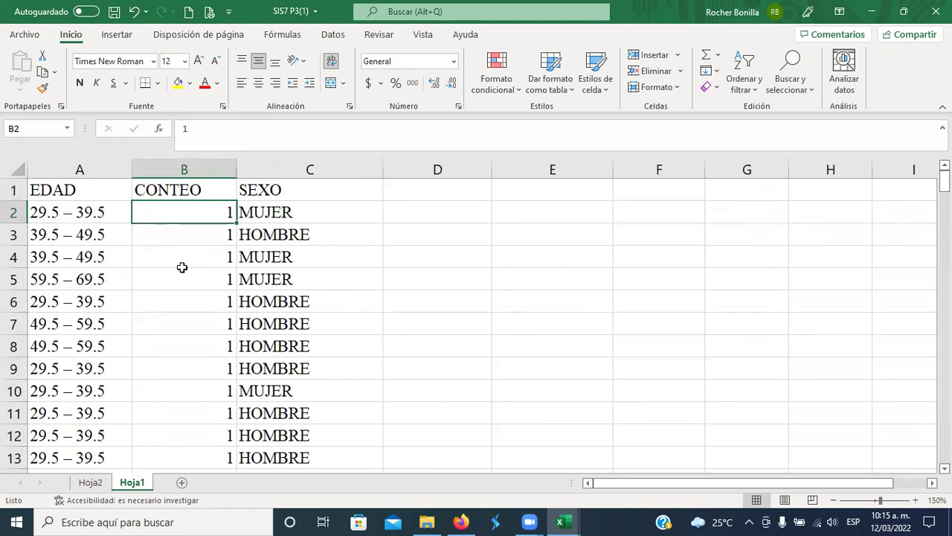
left_click(173, 191)
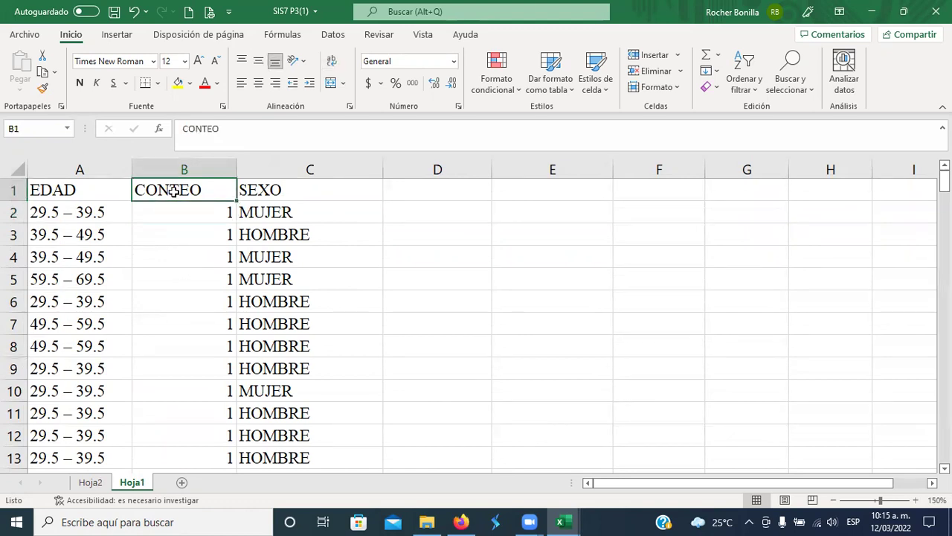
left_click(173, 313)
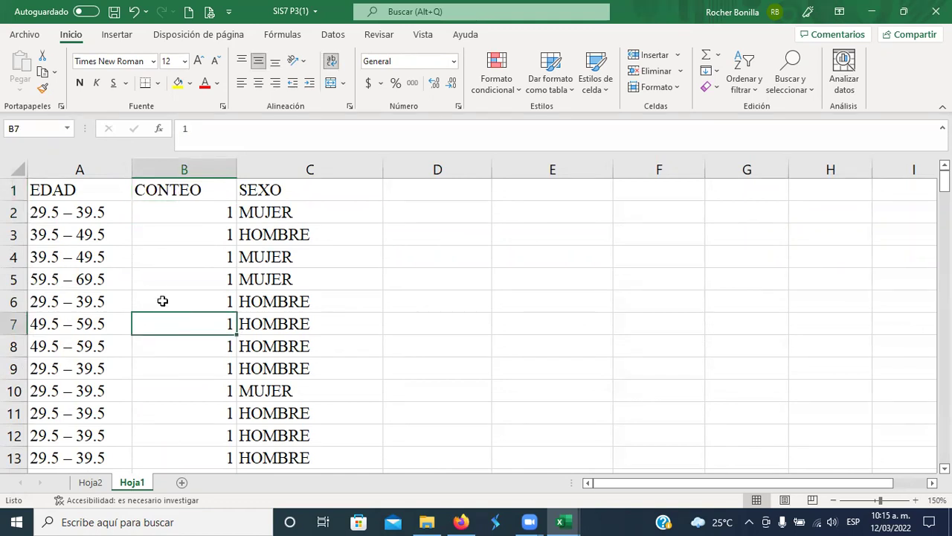
left_click(114, 37)
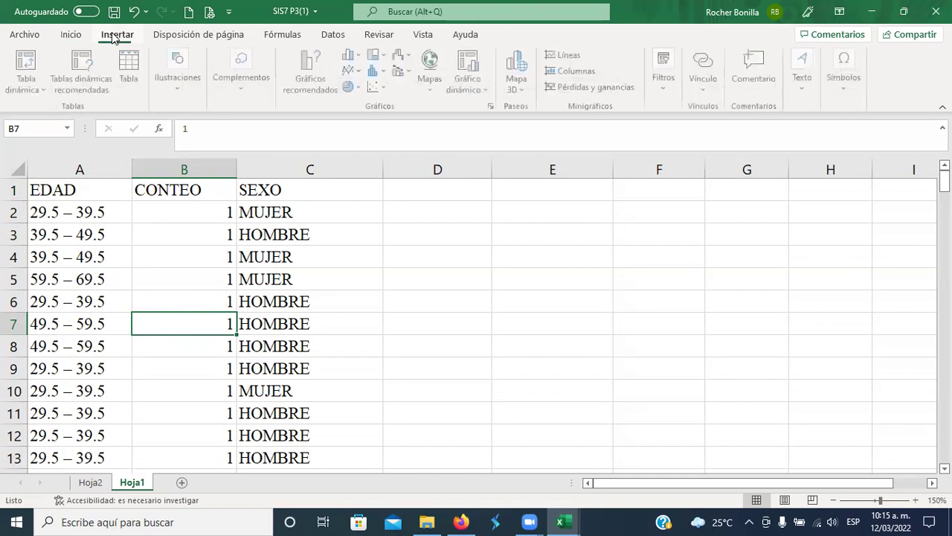
left_click(30, 71)
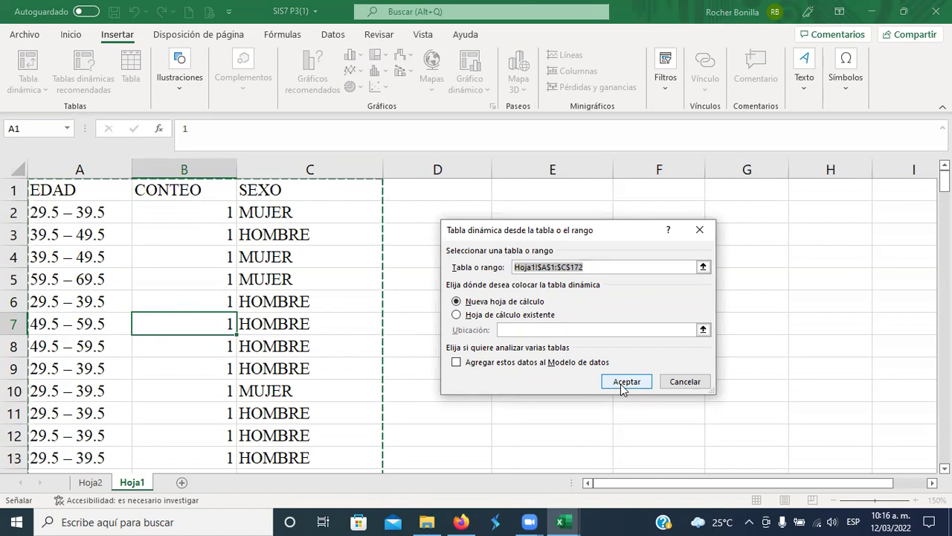
left_click(623, 387)
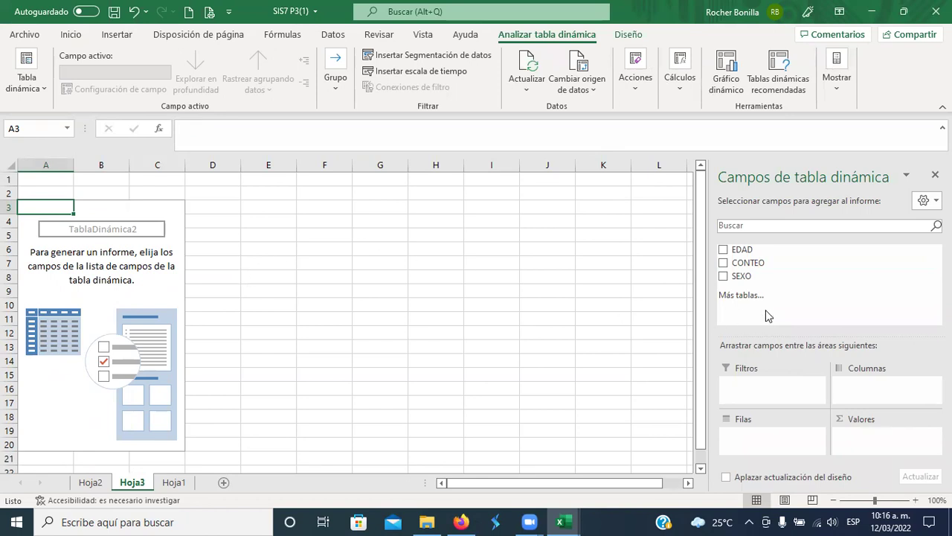
- Lay out the pivot table with EDAD as the rows and the sum of CONTEO as the values
left_click_drag(737, 251, 770, 440)
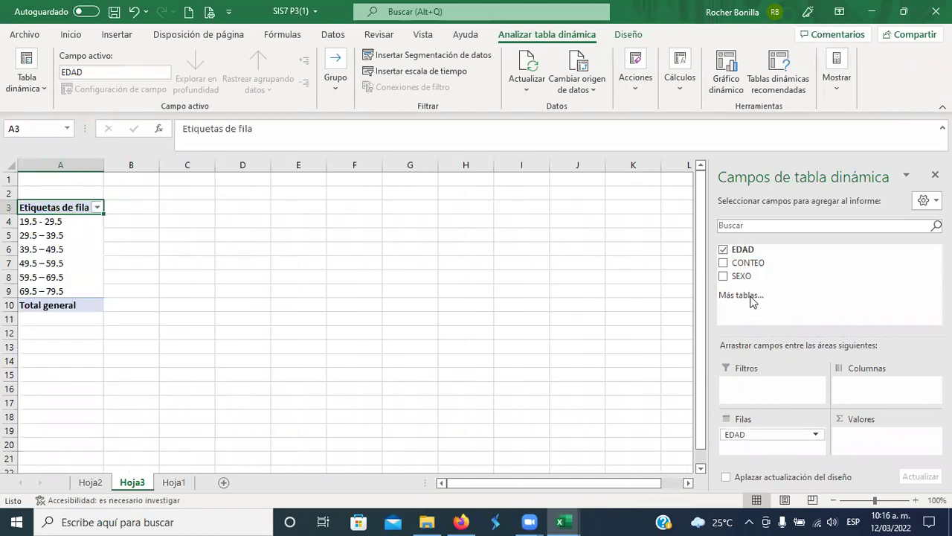
left_click_drag(748, 265, 849, 445)
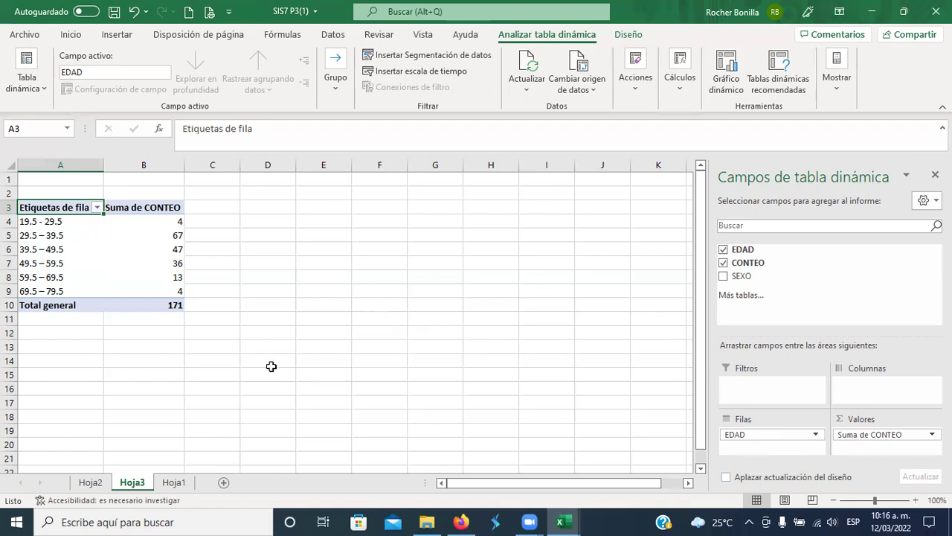
left_click(140, 292)
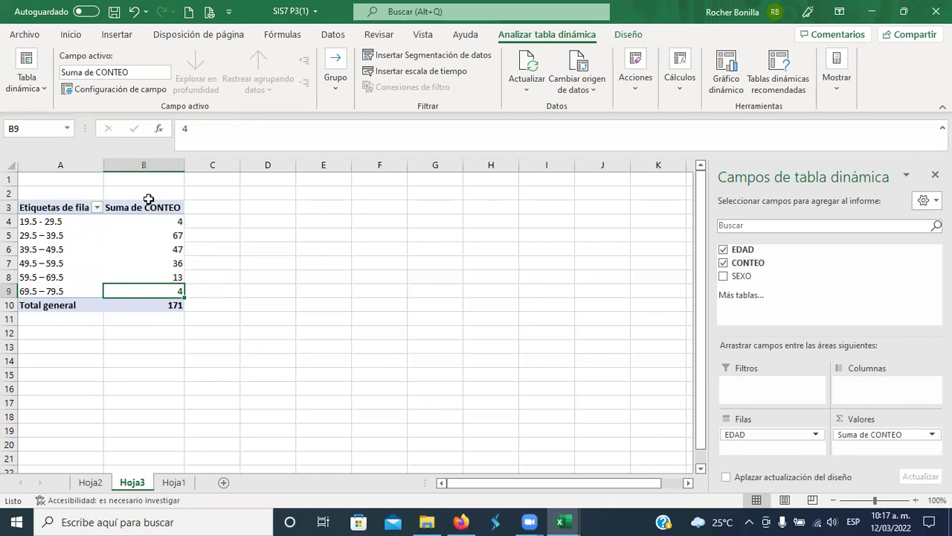
left_click_drag(58, 207, 116, 301)
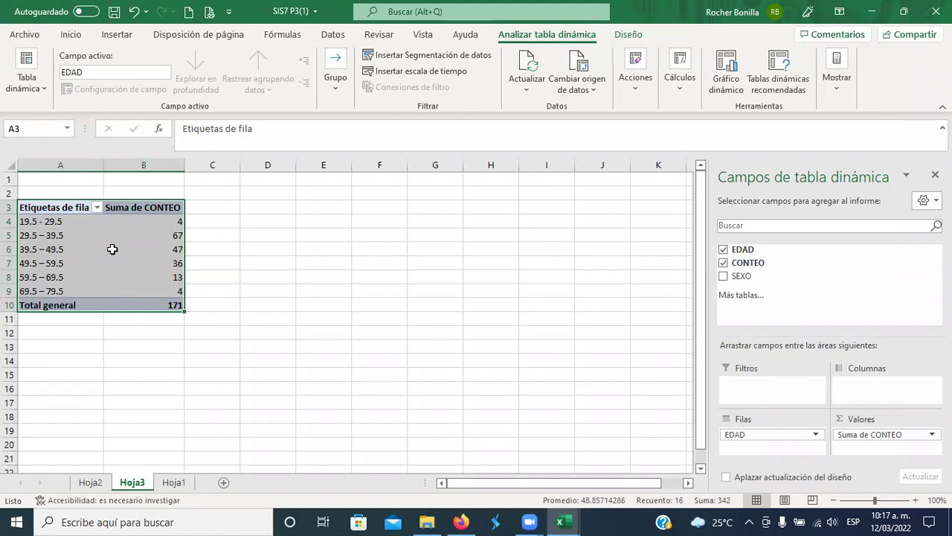
left_click(253, 261)
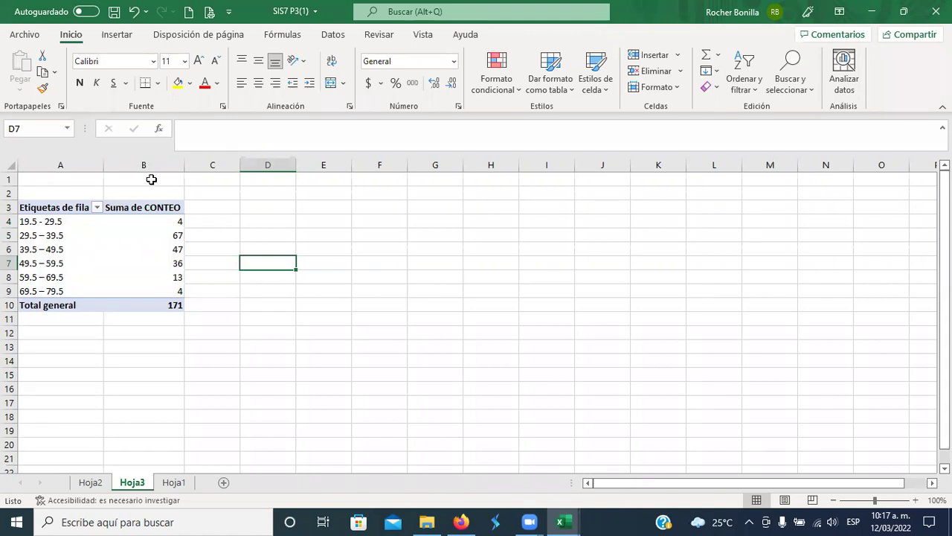
- Copy the whole pivot table, A3:B10, and paste it as values only starting at D3 on Hoja3
left_click_drag(38, 207, 132, 303)
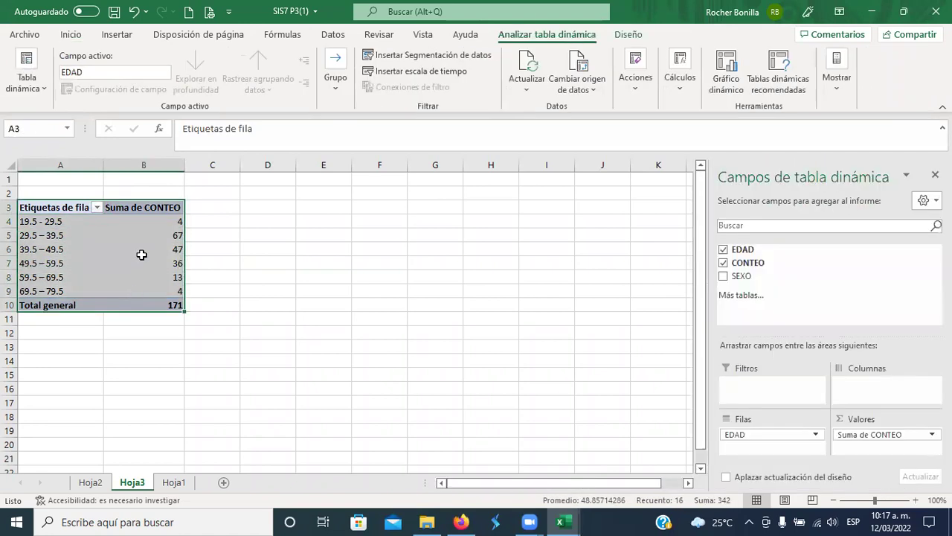
right_click(142, 255)
left_click(162, 270)
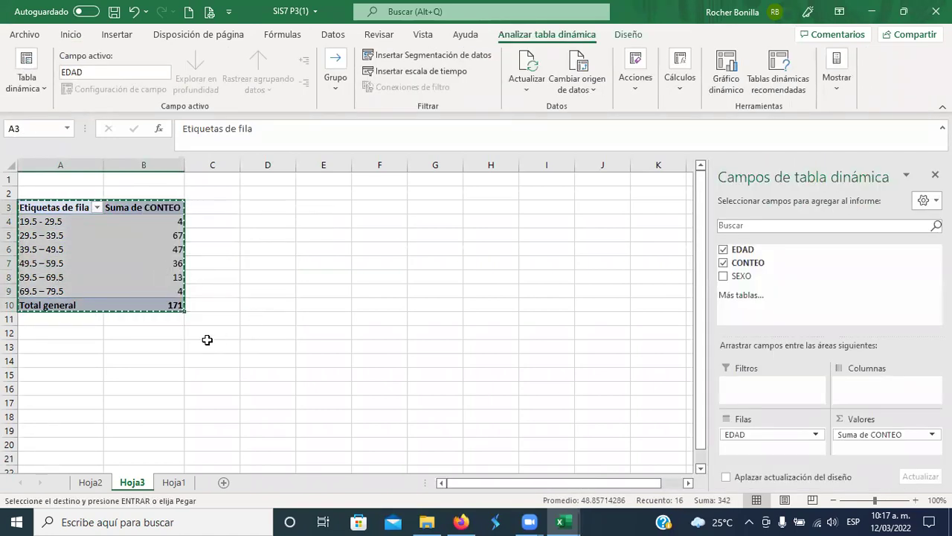
left_click(268, 209)
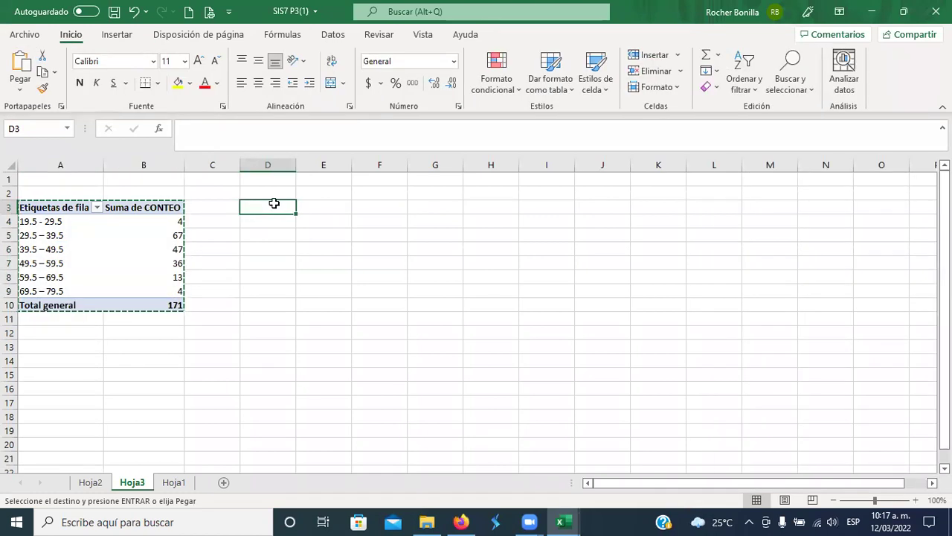
right_click(274, 203)
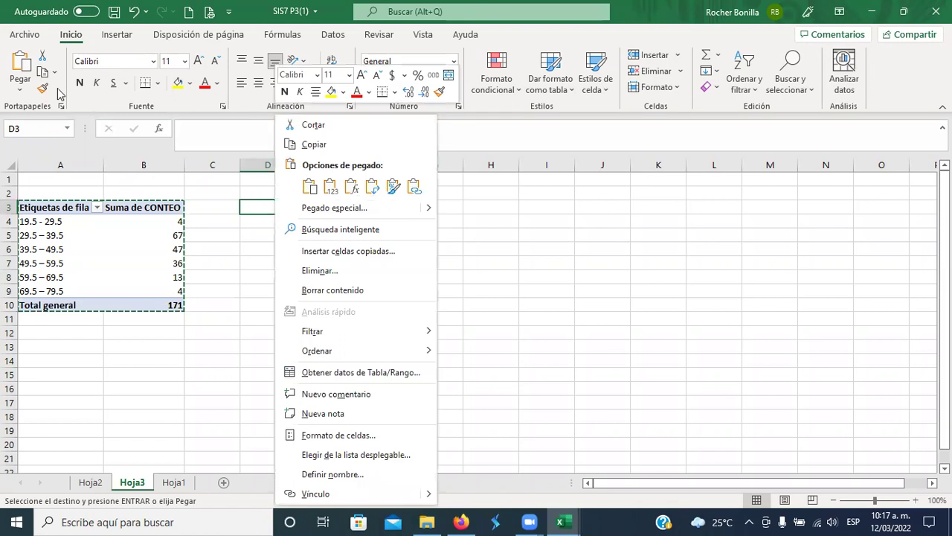
left_click(18, 90)
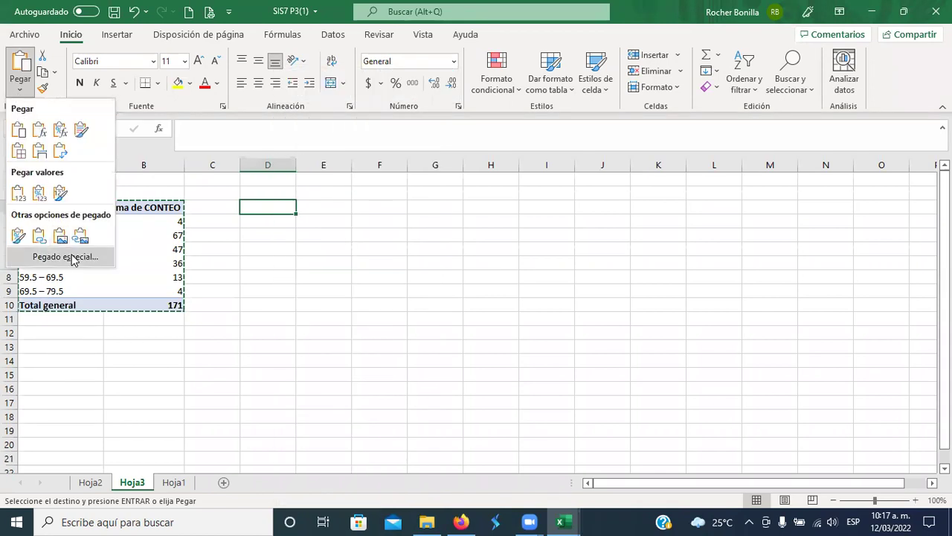
left_click(67, 257)
left_click(402, 241)
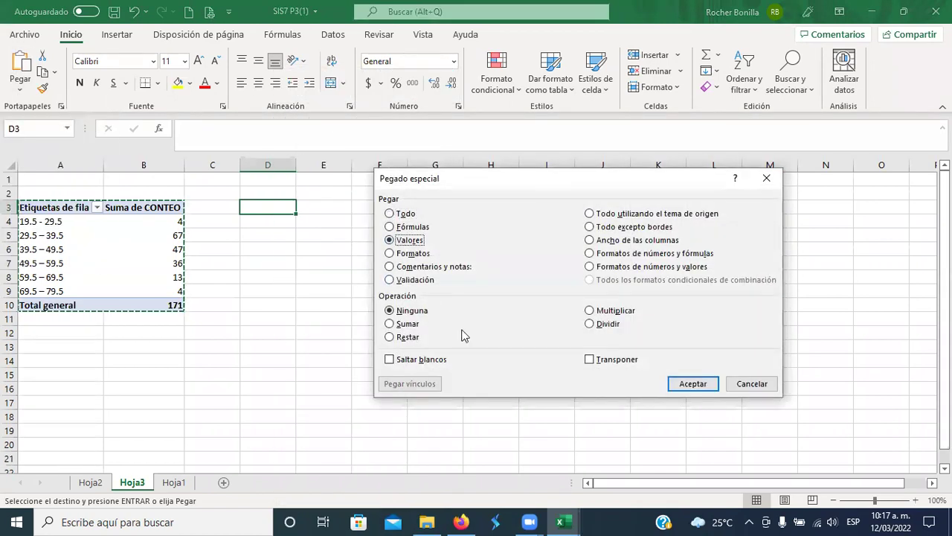
left_click(696, 384)
left_click(492, 290)
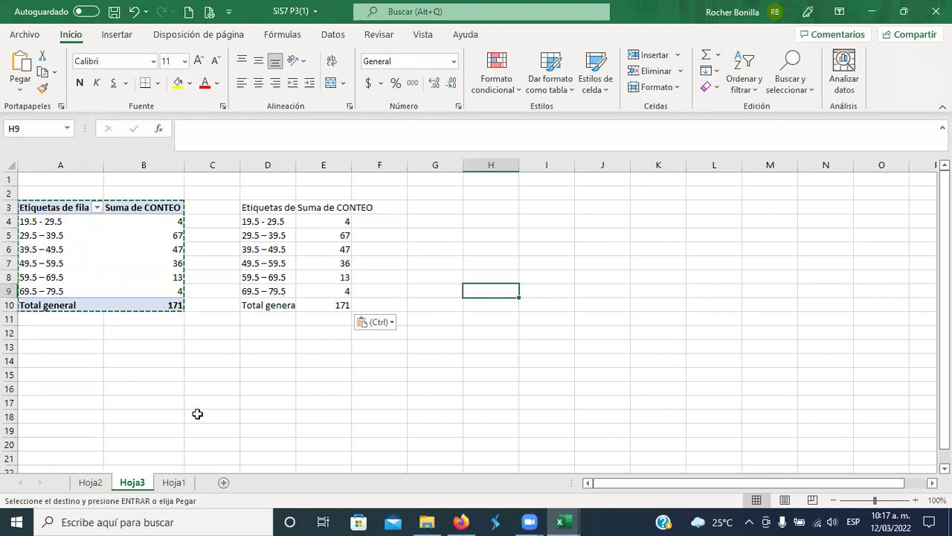
- On Hoja2, calculate the first class midpoint in D4 with the formula +(B4+C4)/2
left_click(91, 483)
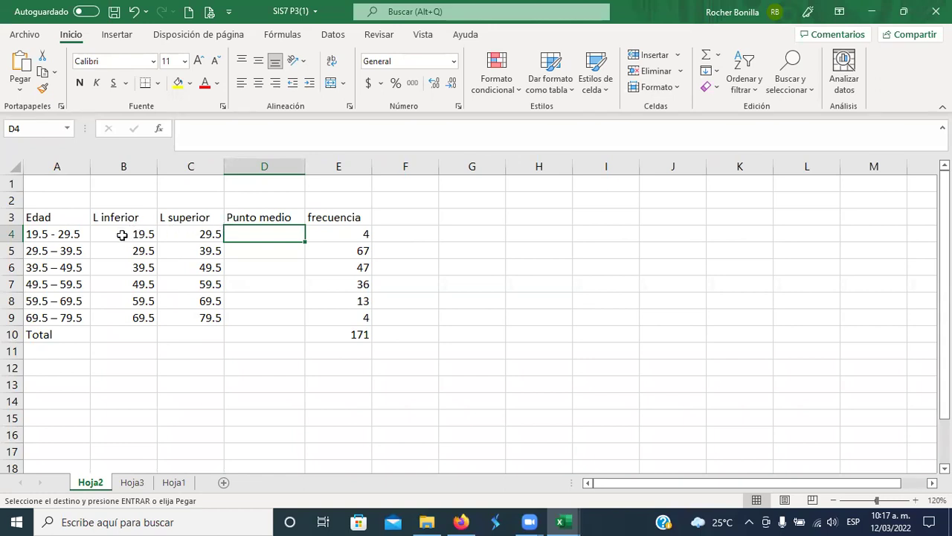
left_click(123, 234)
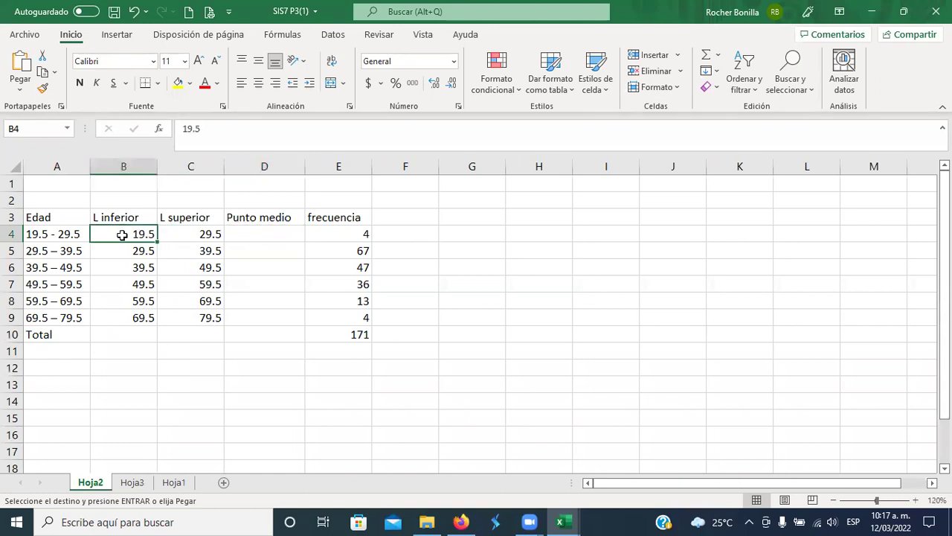
left_click(189, 239)
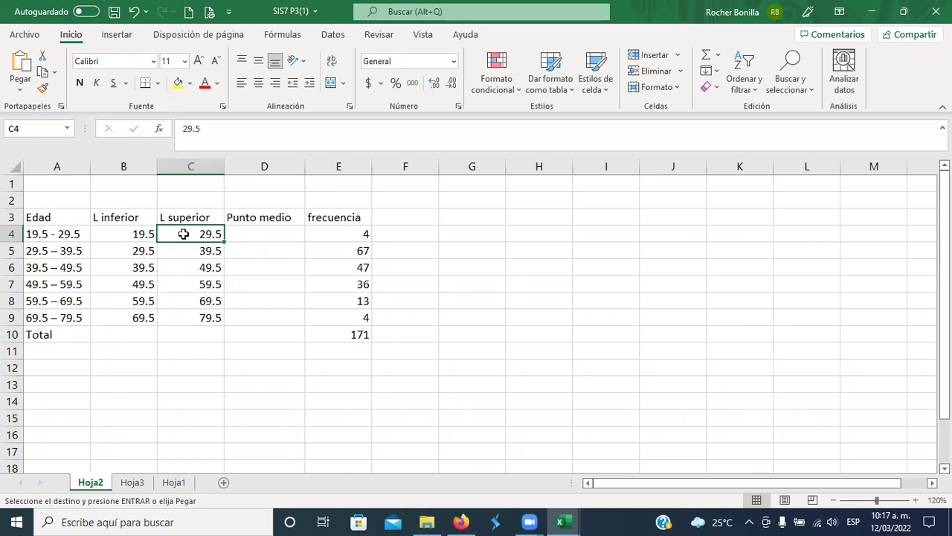
left_click(235, 235)
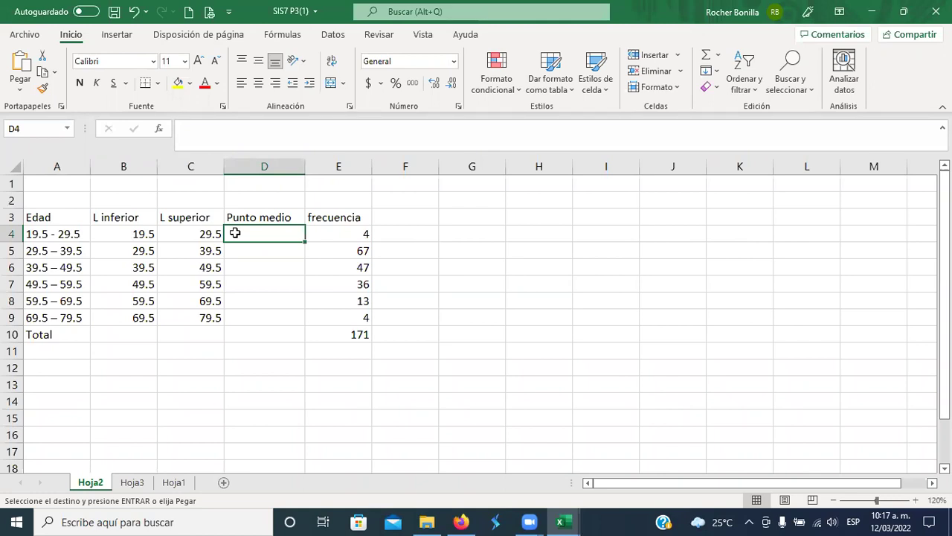
type("+")
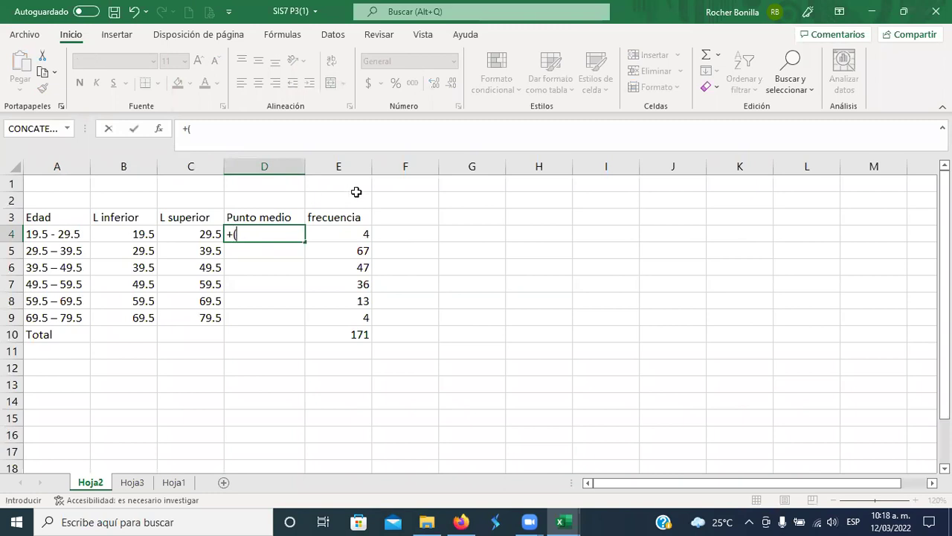
key("Escape")
type("+(")
left_click(119, 235)
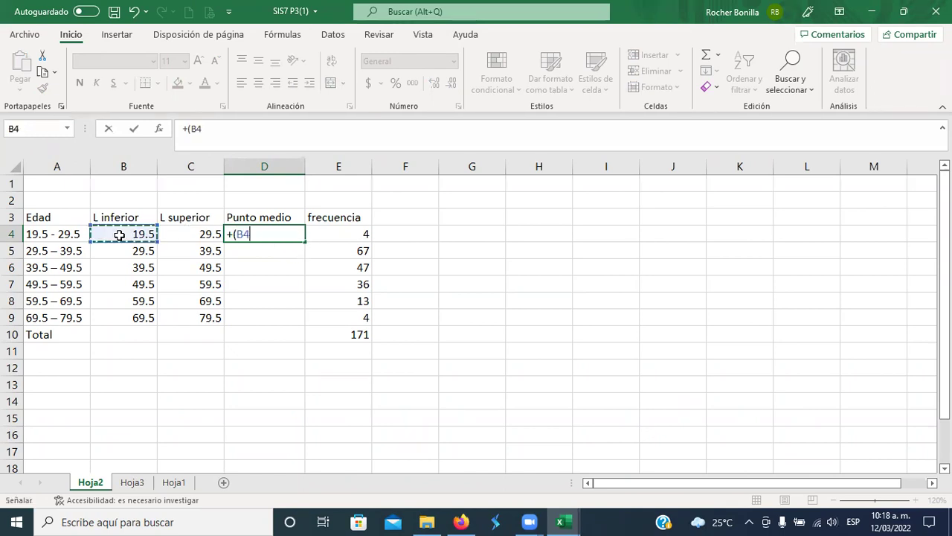
type("+")
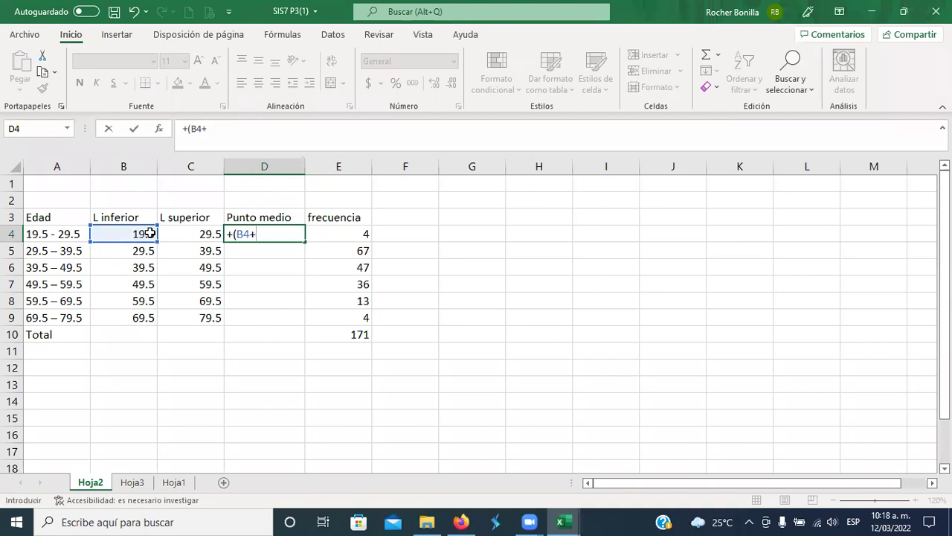
left_click(193, 238)
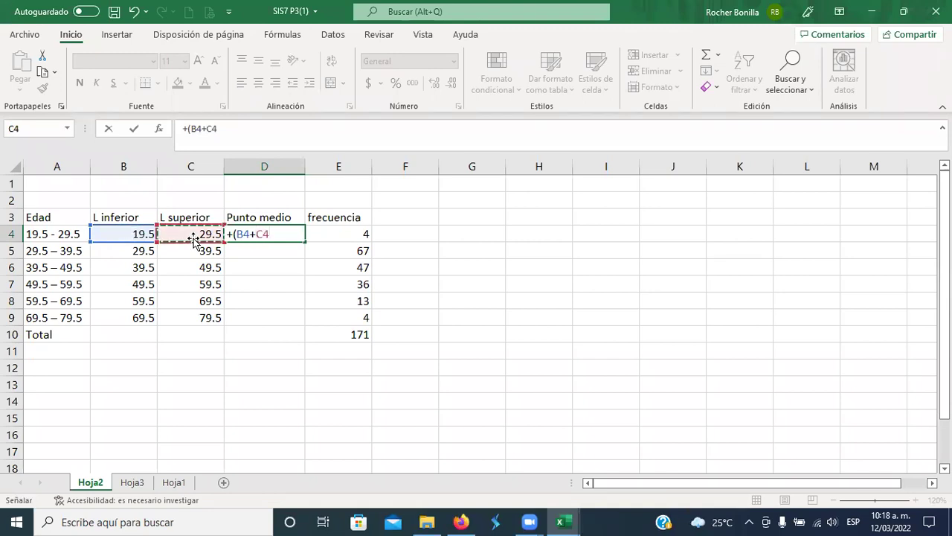
type(")/2")
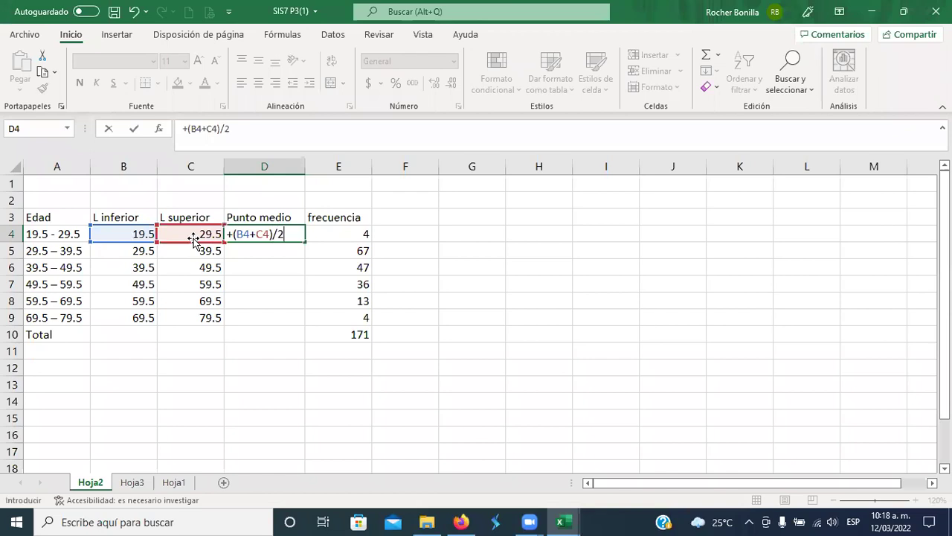
key("Return")
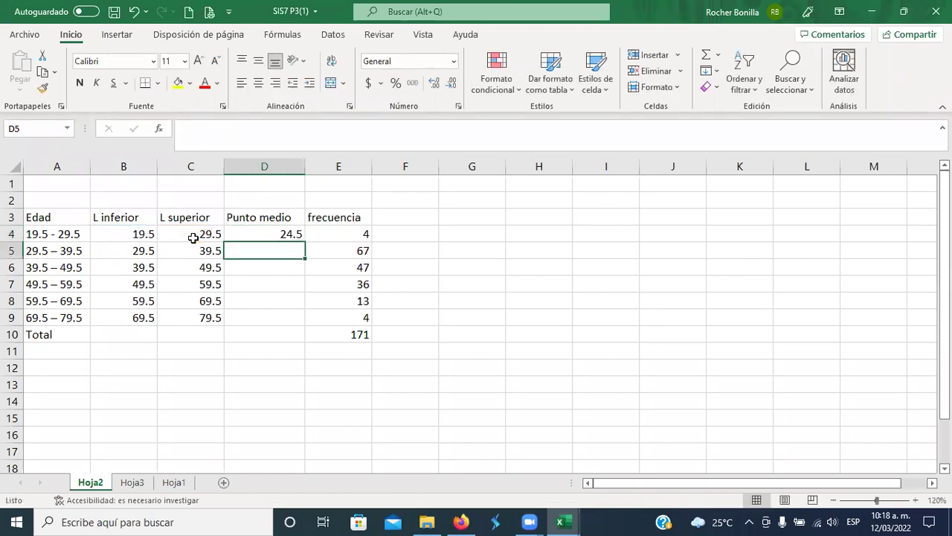
- Fill the midpoint formula from D4 down through D9 to complete the Punto medio column
left_click(283, 231)
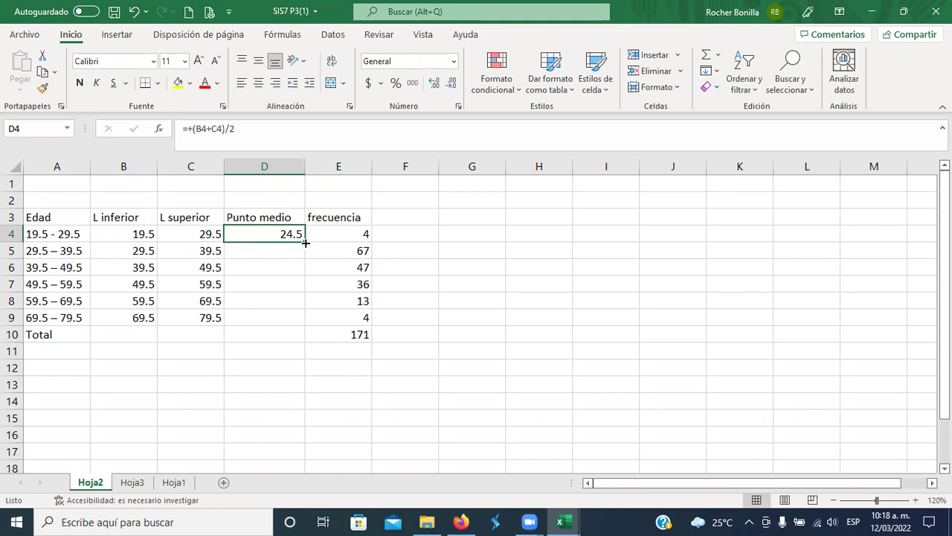
left_click_drag(304, 242, 302, 326)
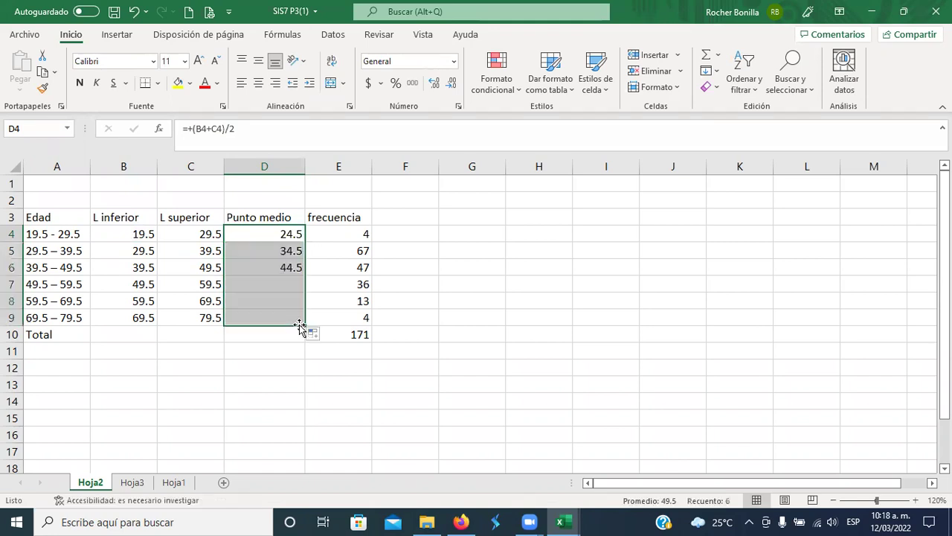
left_click(259, 313)
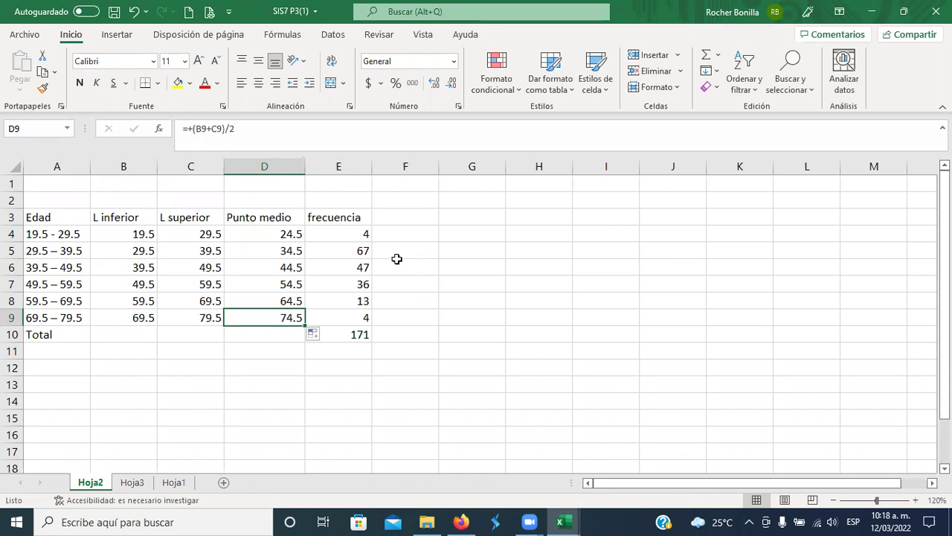
- Insert a clustered column chart (Columnas agrupadas) of the frequencies in E4:E9 and place it beside the table
left_click(341, 235)
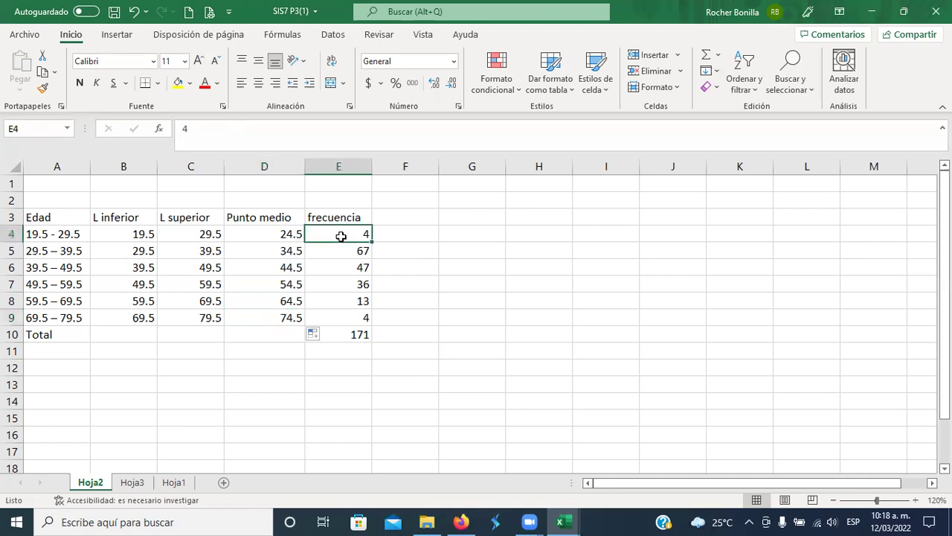
left_click_drag(341, 236, 344, 310)
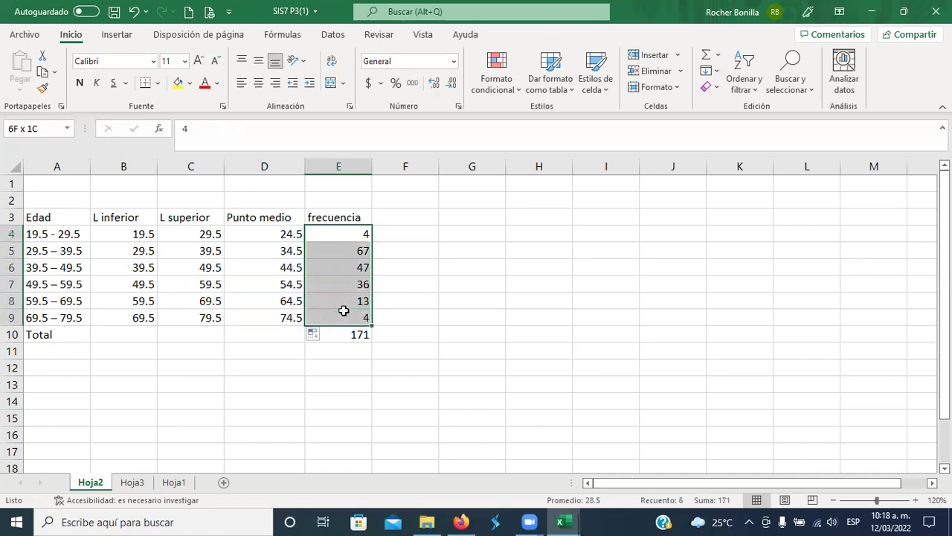
left_click_drag(343, 311, 343, 311)
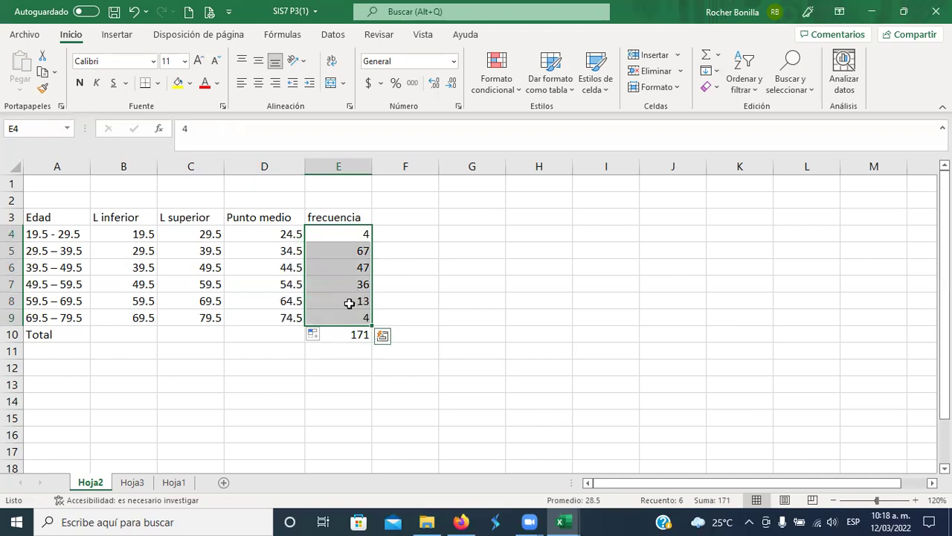
left_click_drag(351, 236, 347, 313)
left_click(116, 35)
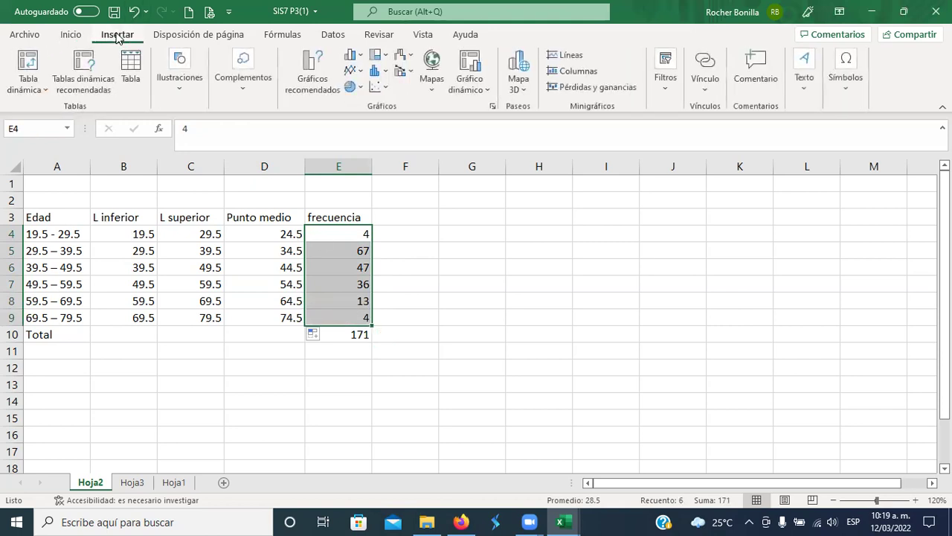
left_click(307, 73)
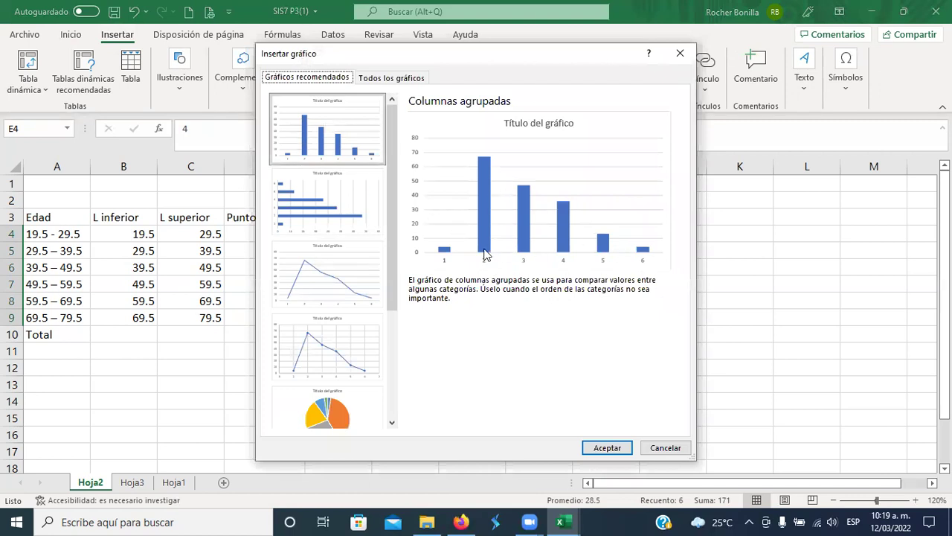
left_click(616, 446)
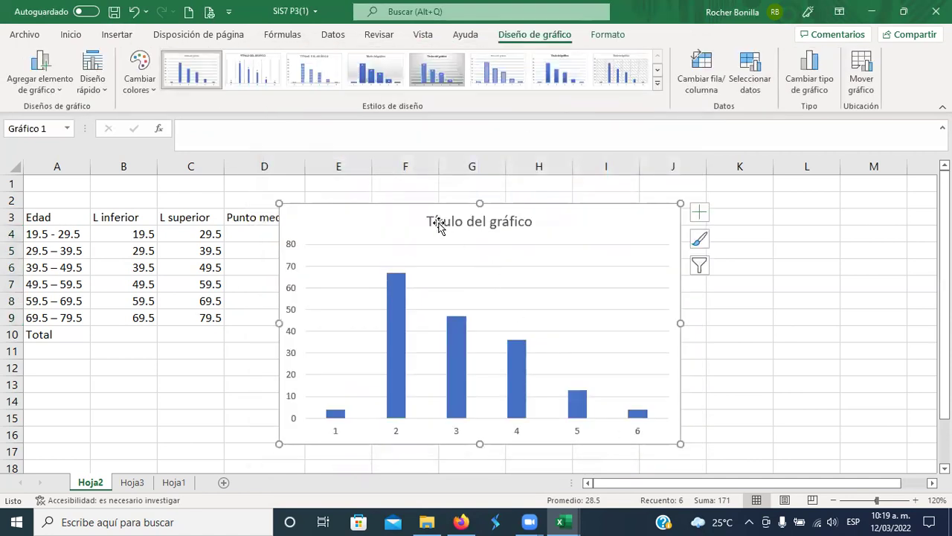
left_click_drag(393, 210, 520, 190)
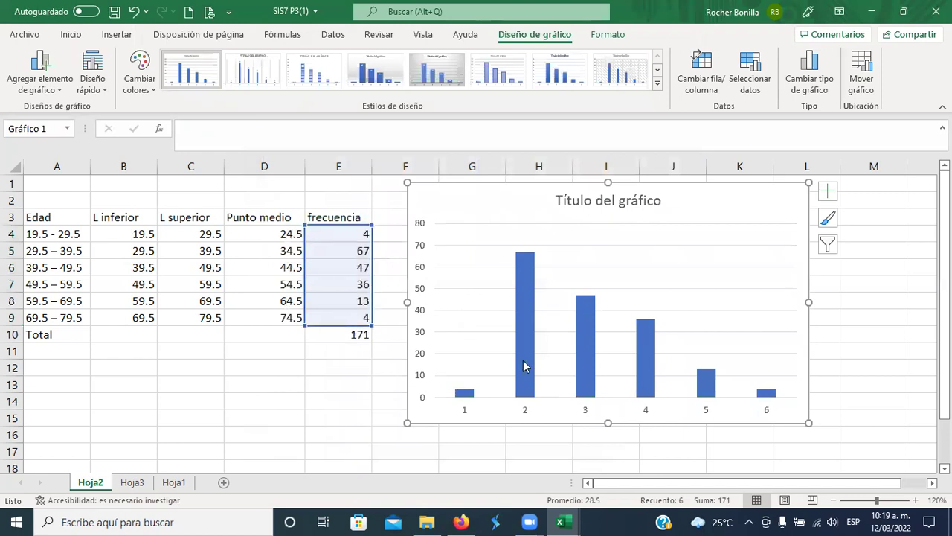
- Reduce the gap width (Ancho del rango) of the frequency columns to 1% so the chart looks like a histogram
mouse_move(525, 366)
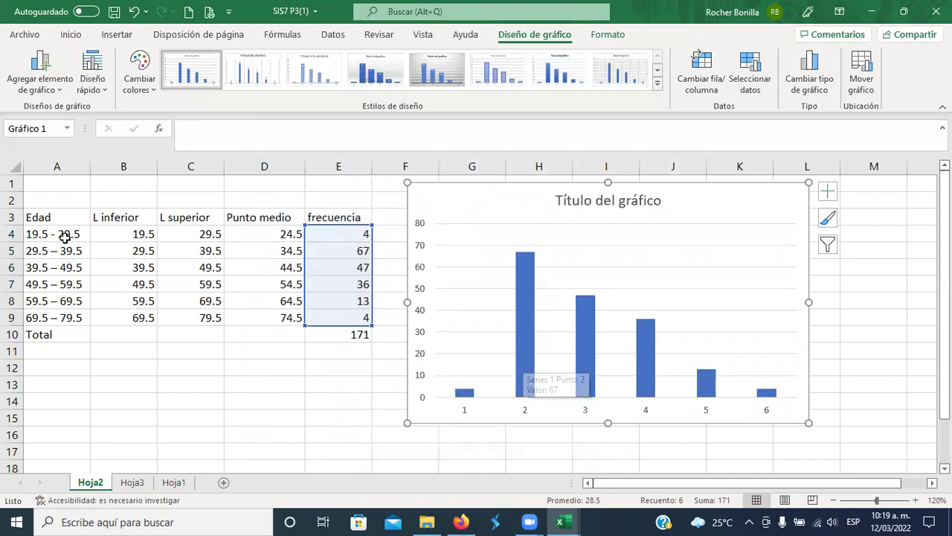
left_click(520, 343)
right_click(520, 347)
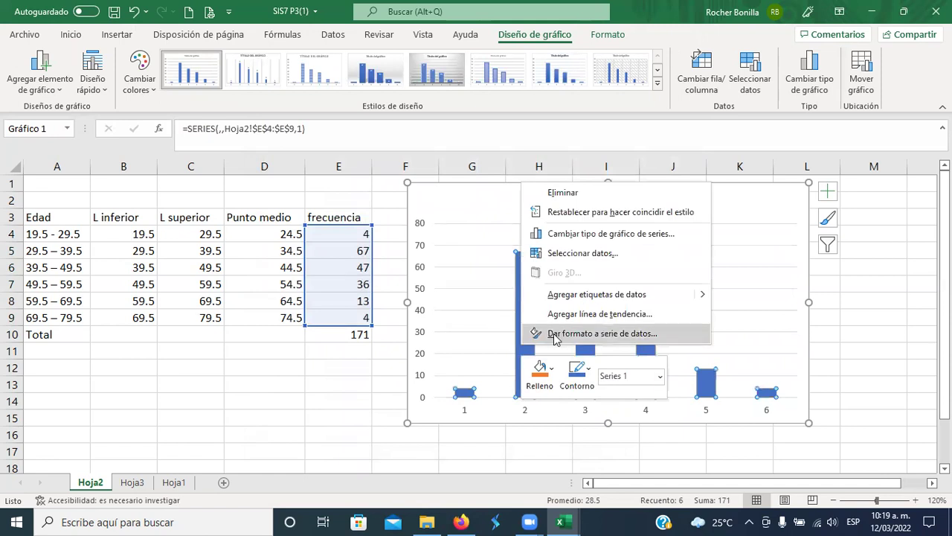
left_click(554, 333)
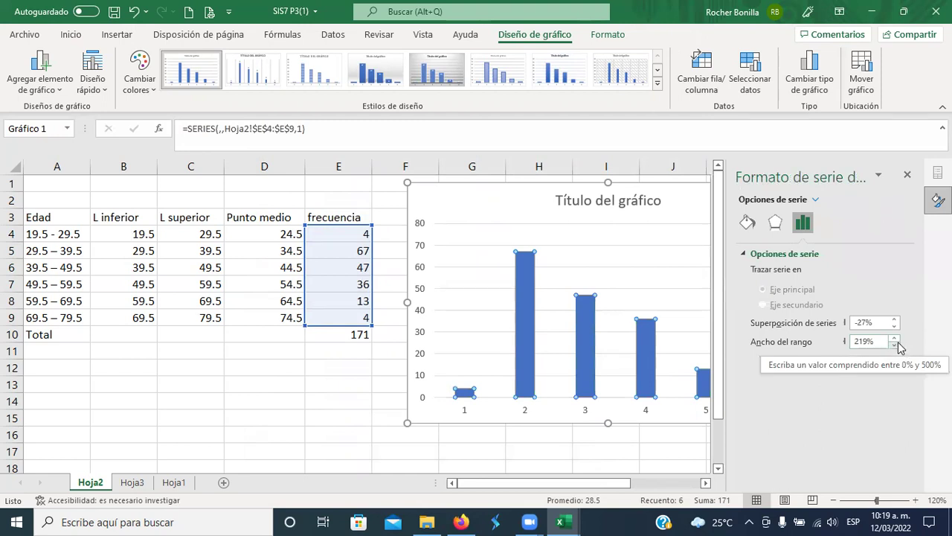
left_click(896, 346)
left_click(896, 346)
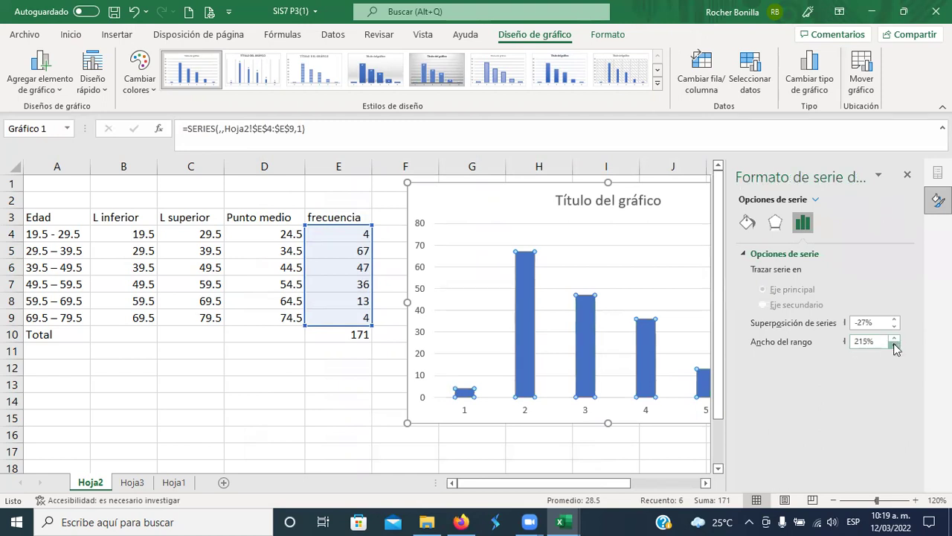
left_click_drag(894, 345, 894, 343)
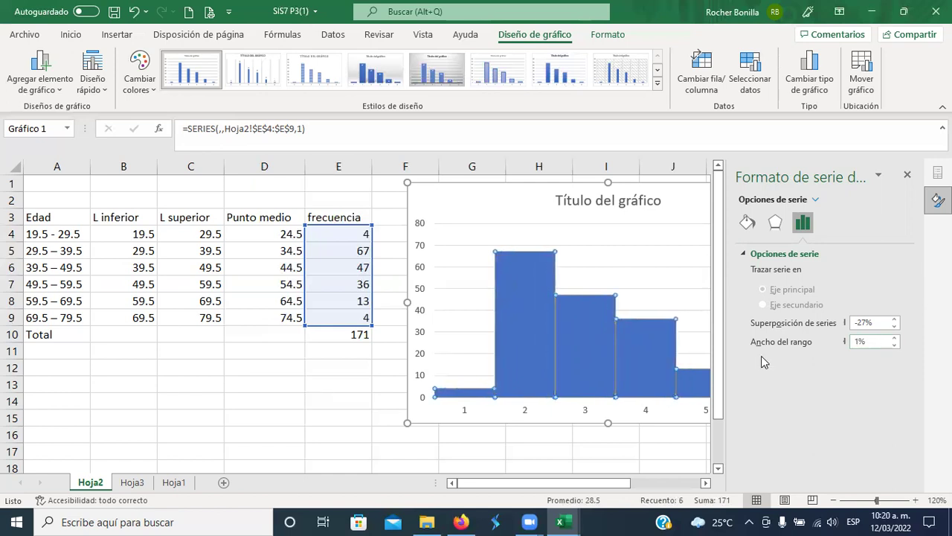
left_click(581, 417)
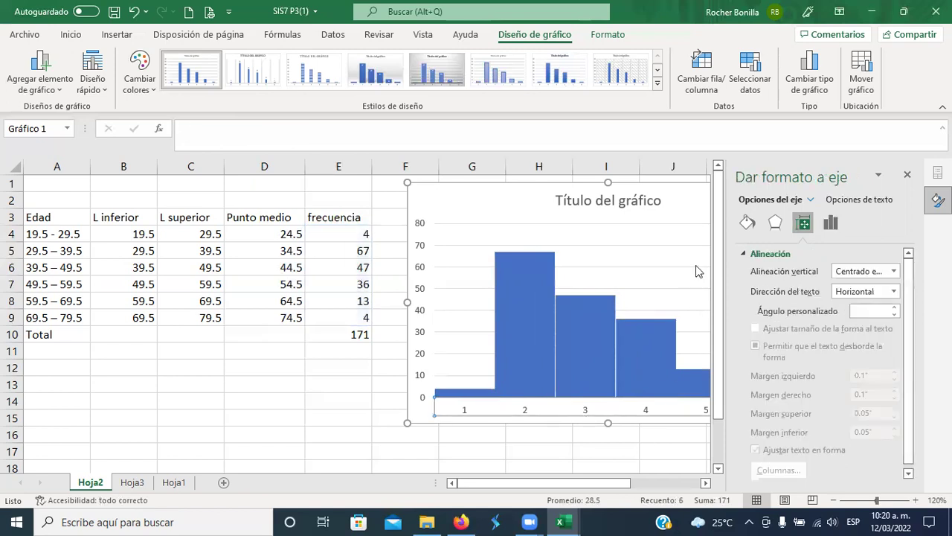
left_click(907, 174)
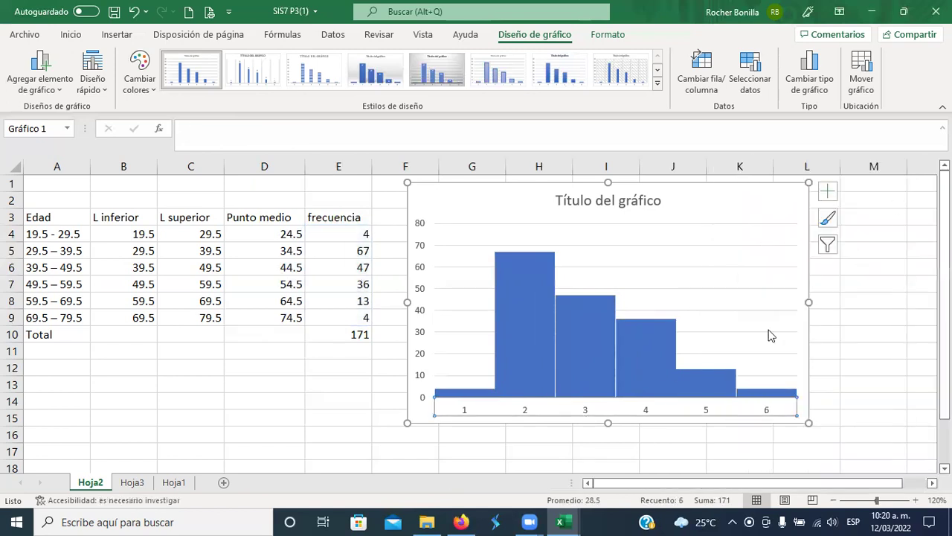
left_click(870, 334)
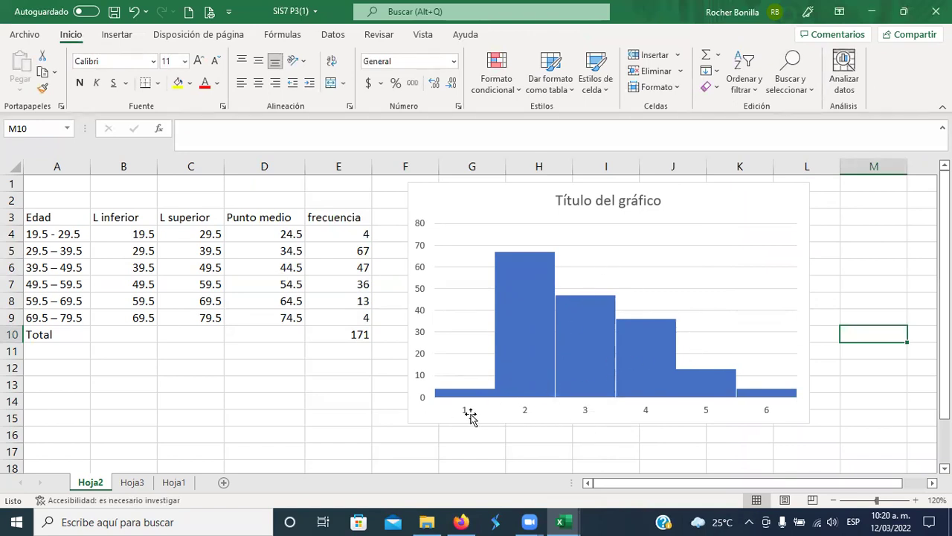
left_click(524, 417)
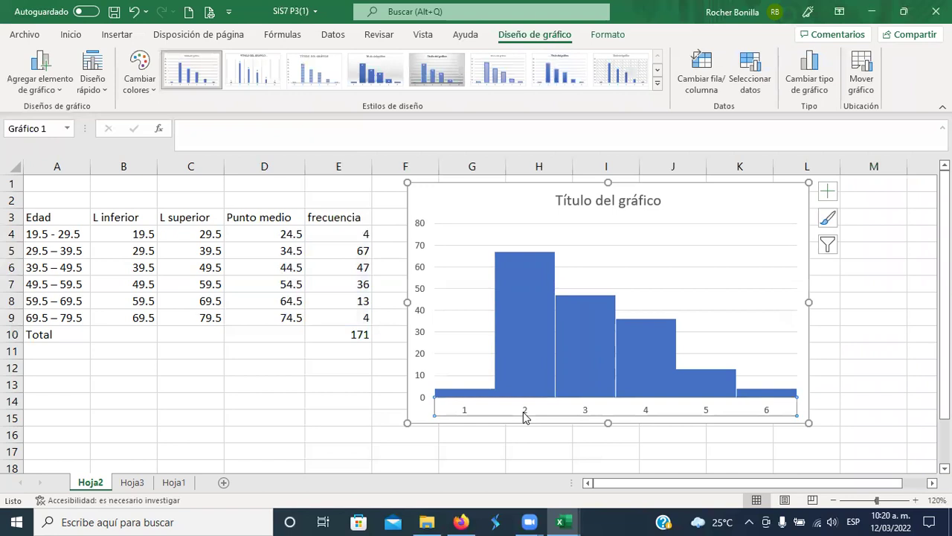
right_click(524, 417)
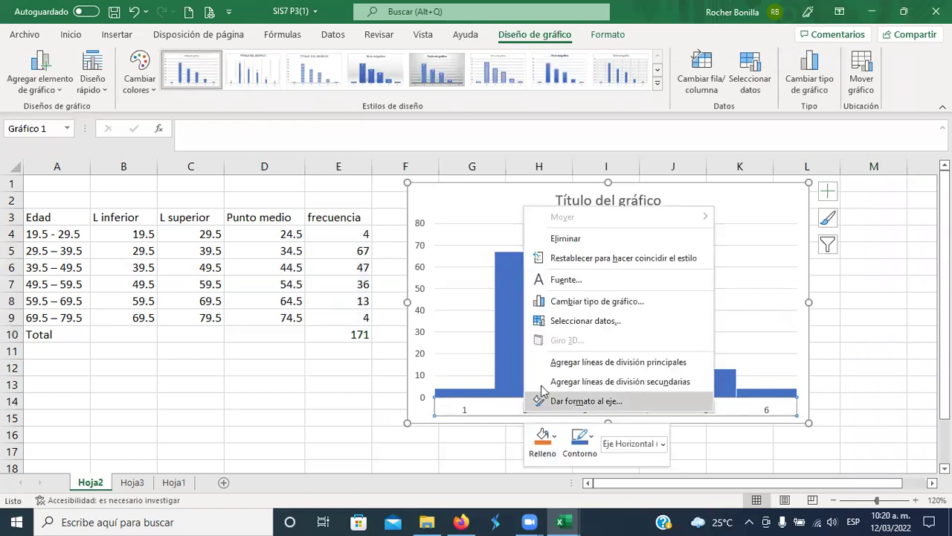
left_click(593, 322)
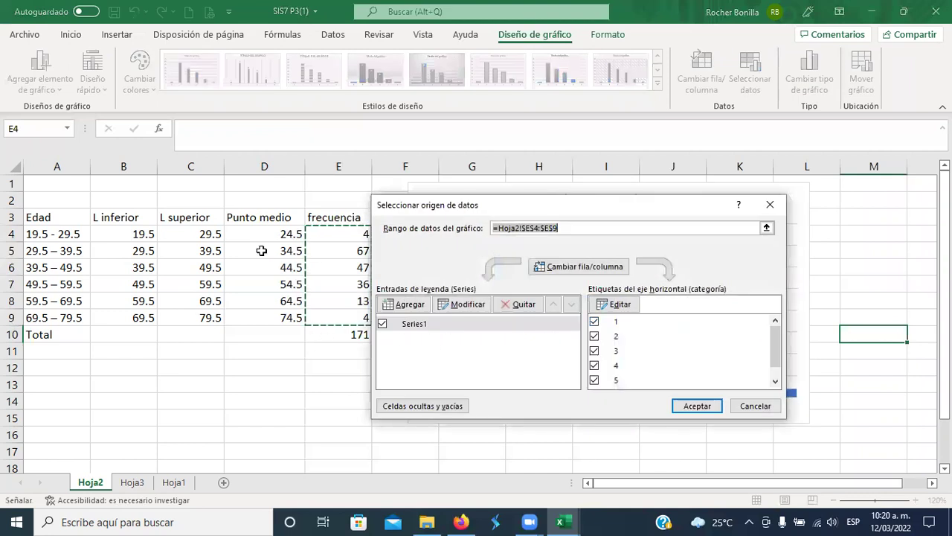
left_click_drag(262, 237, 266, 321)
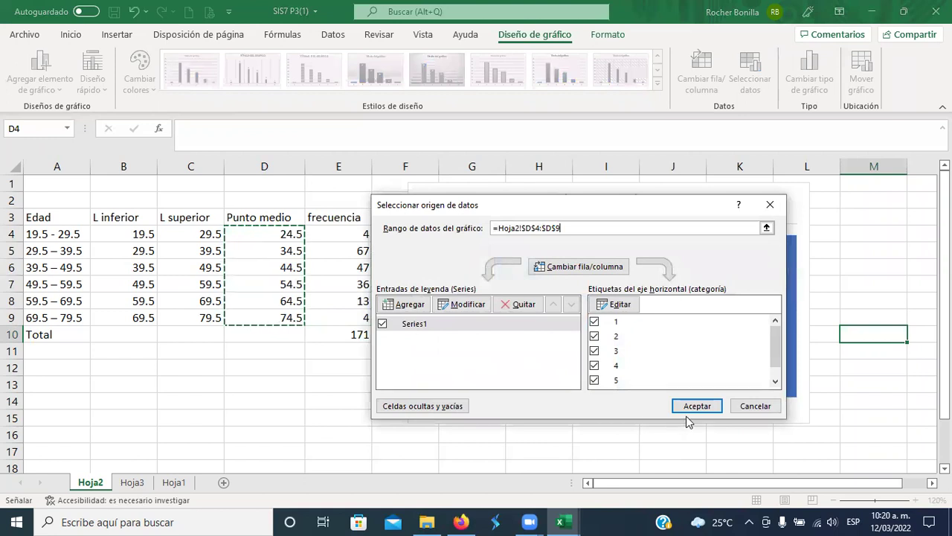
left_click(607, 308)
left_click_drag(289, 234, 289, 317)
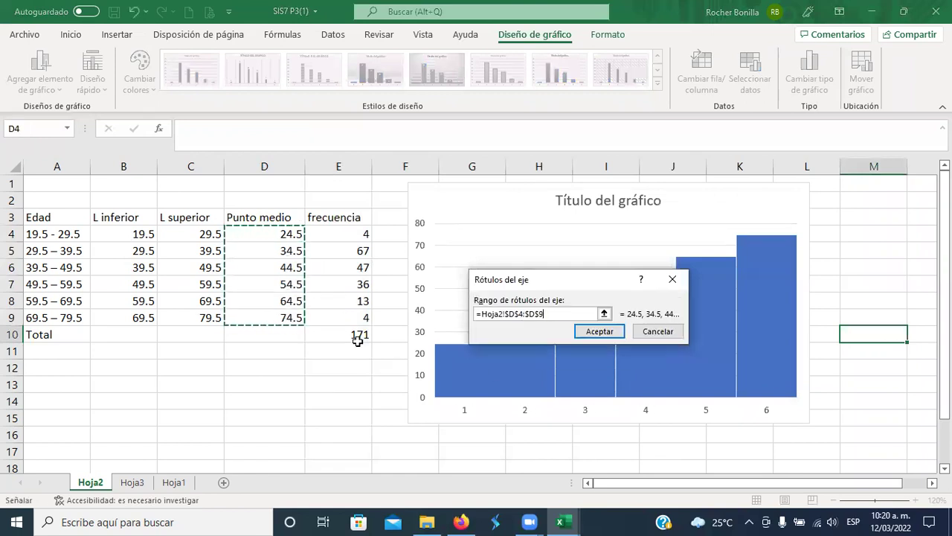
left_click(604, 335)
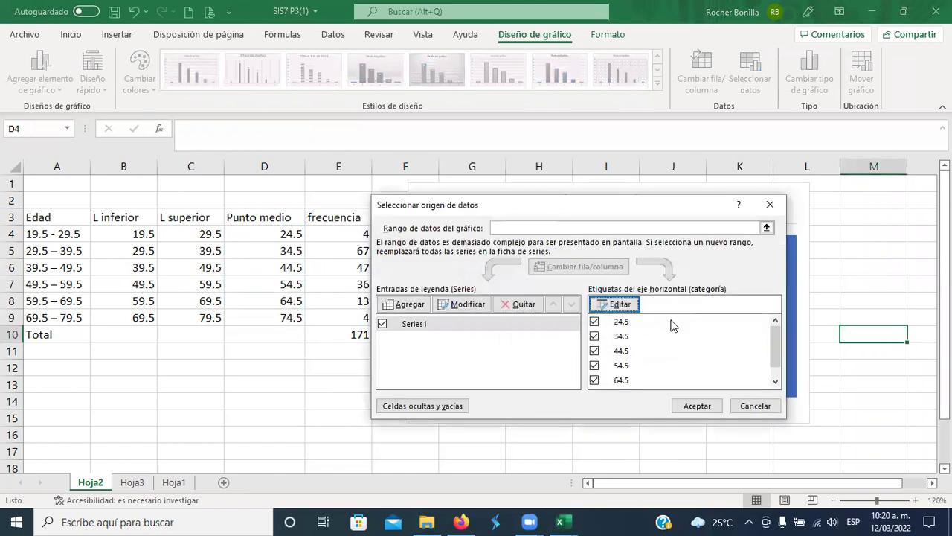
left_click(774, 198)
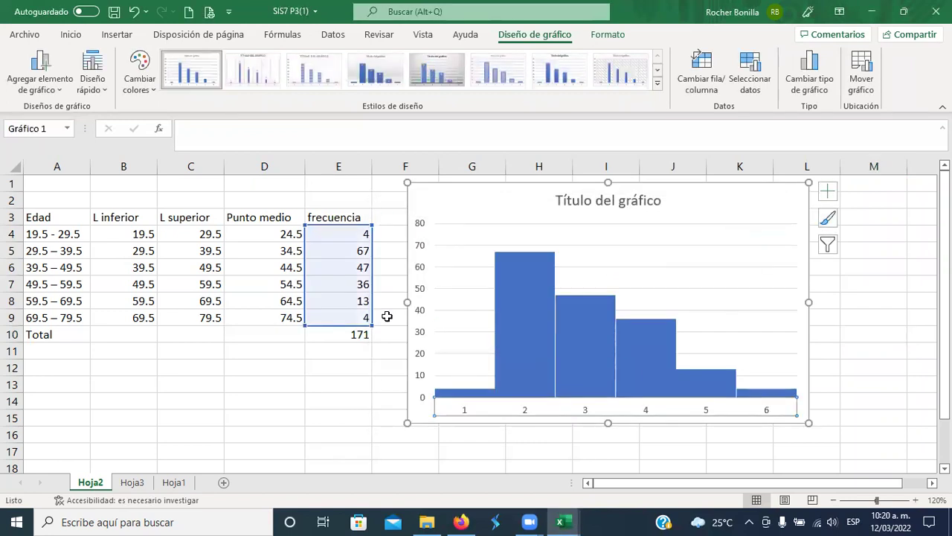
left_click(872, 363)
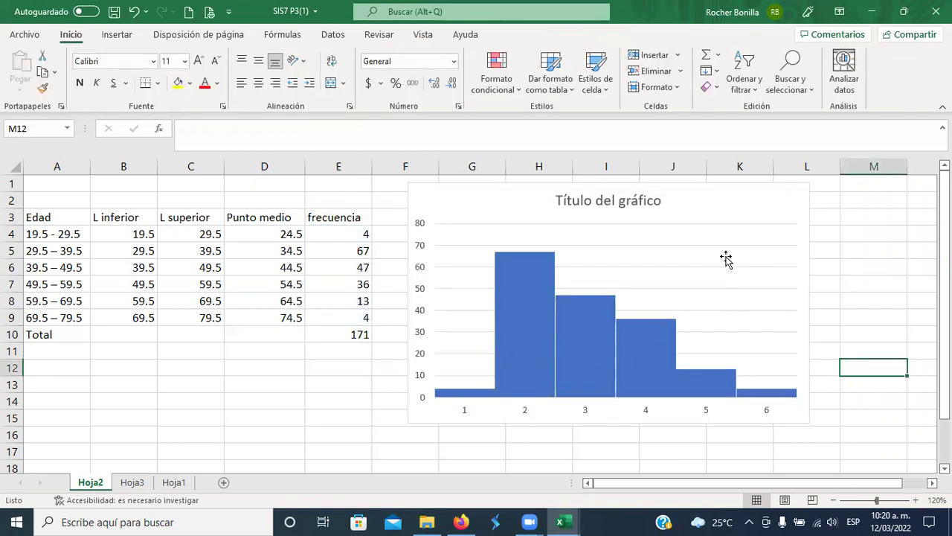
- Use the Punto medio values in D4:D9 as the chart's horizontal axis labels and delete the chart title
left_click(702, 208)
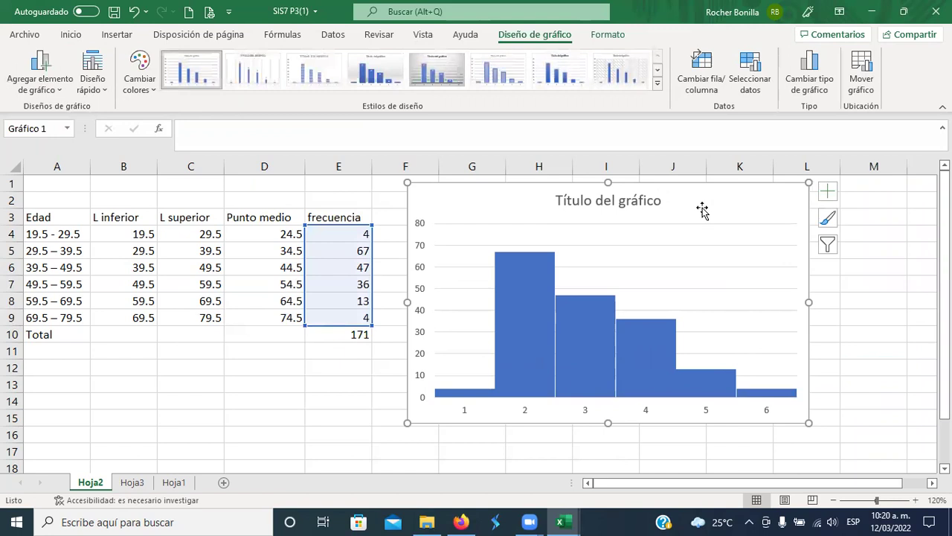
left_click(584, 413)
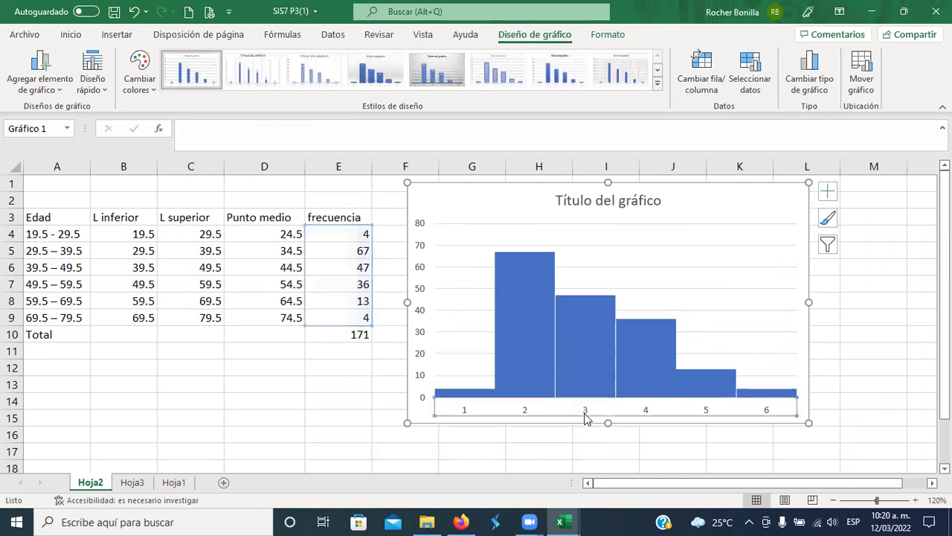
right_click(466, 413)
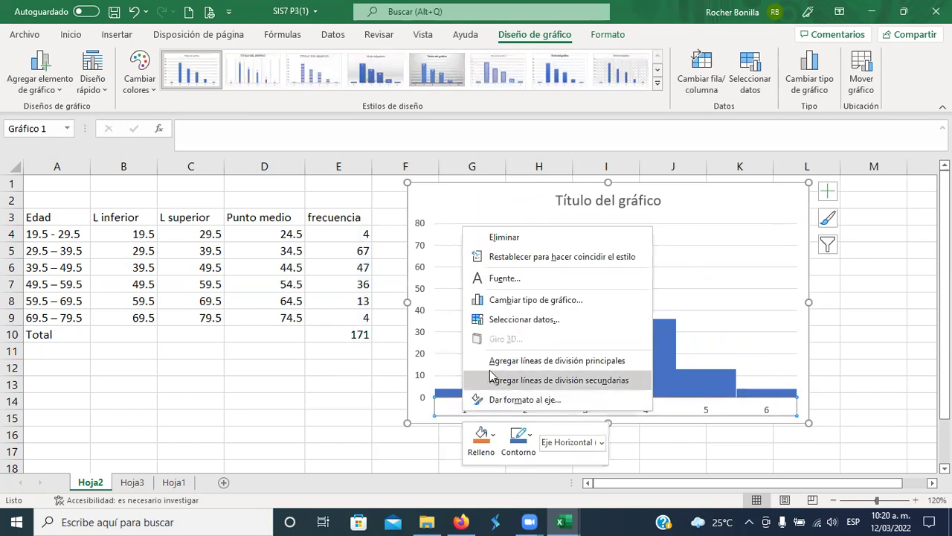
left_click(516, 319)
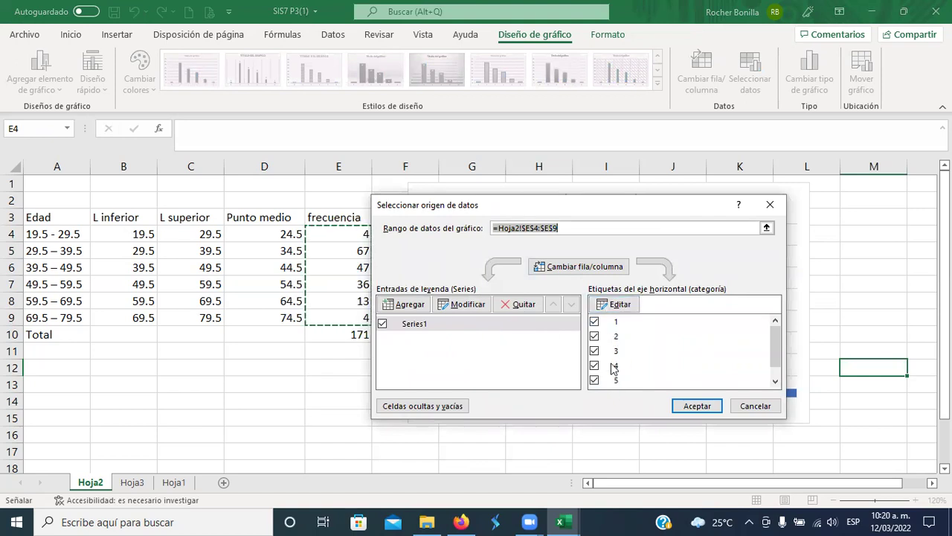
left_click(616, 304)
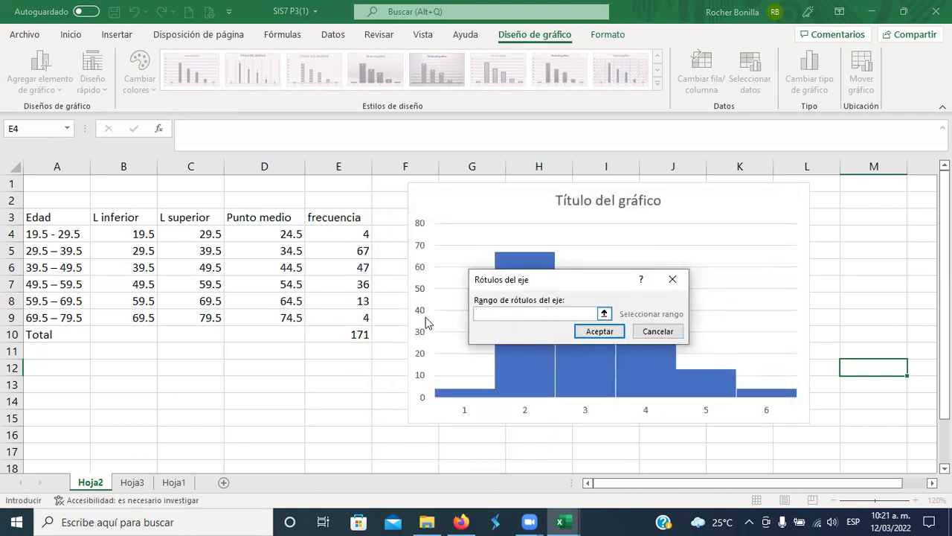
left_click_drag(254, 236, 258, 313)
left_click(607, 334)
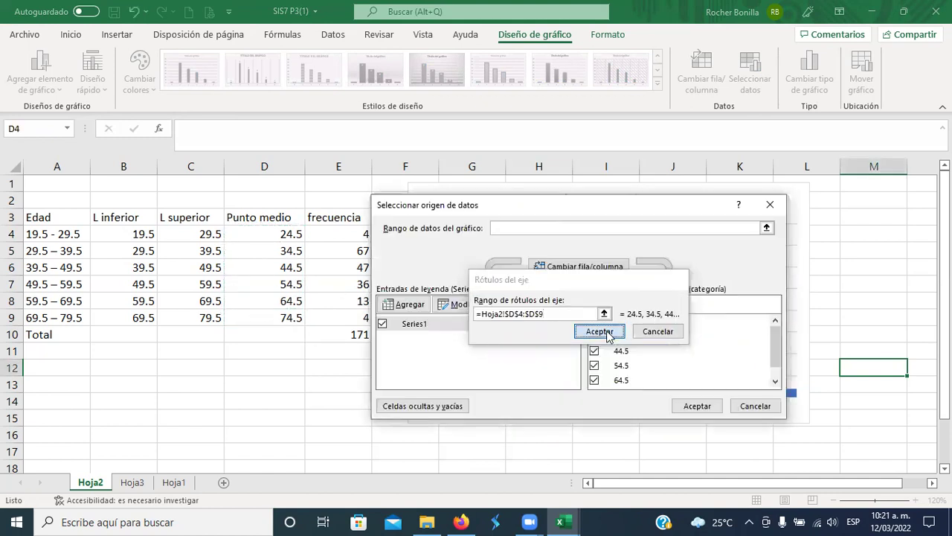
left_click(699, 406)
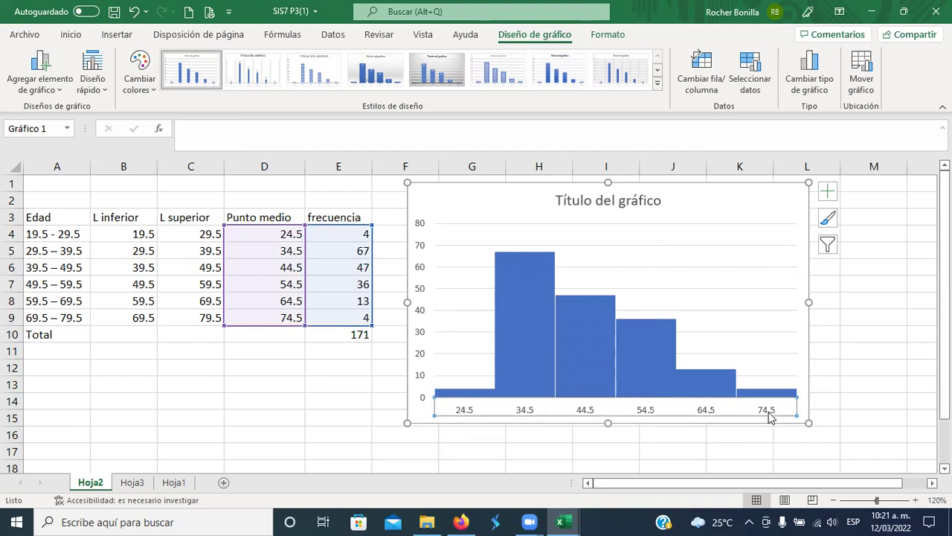
left_click(613, 201)
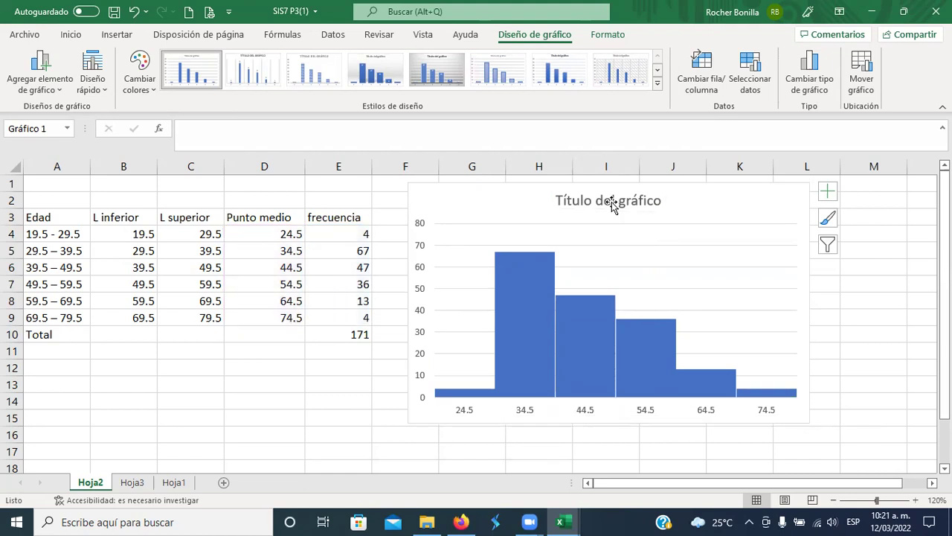
key("Delete")
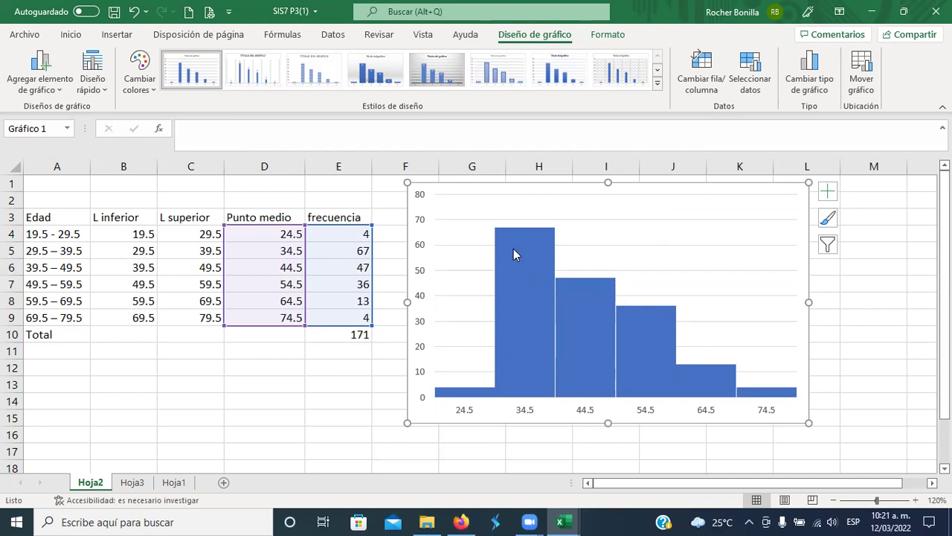
- Try converting the frequency histogram to a line chart (Líneas), and undo the chart type change
mouse_move(606, 292)
right_click(579, 213)
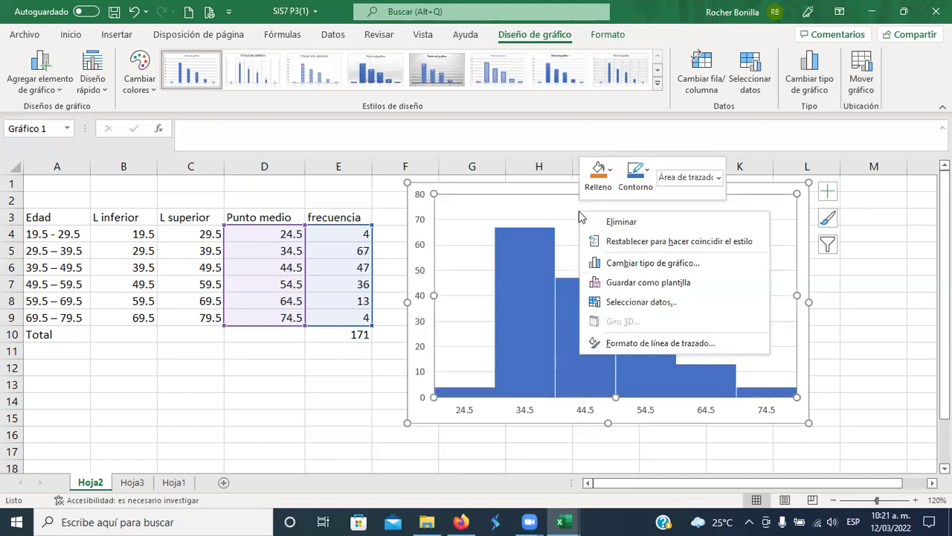
left_click(647, 262)
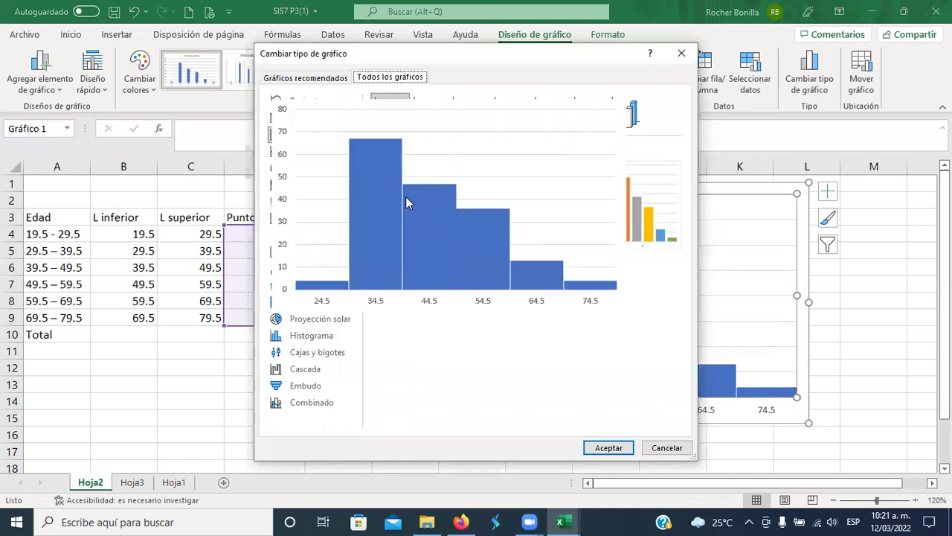
left_click(300, 154)
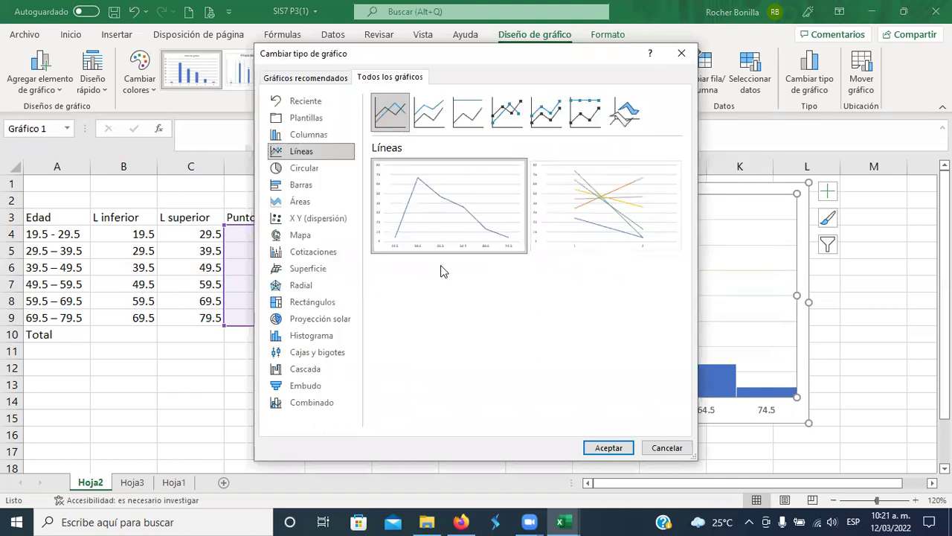
mouse_move(453, 238)
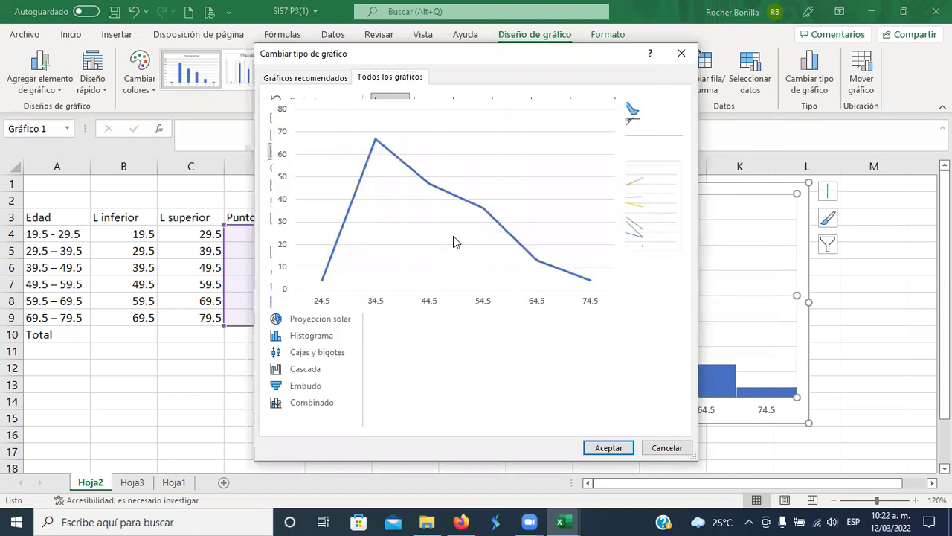
left_click(615, 450)
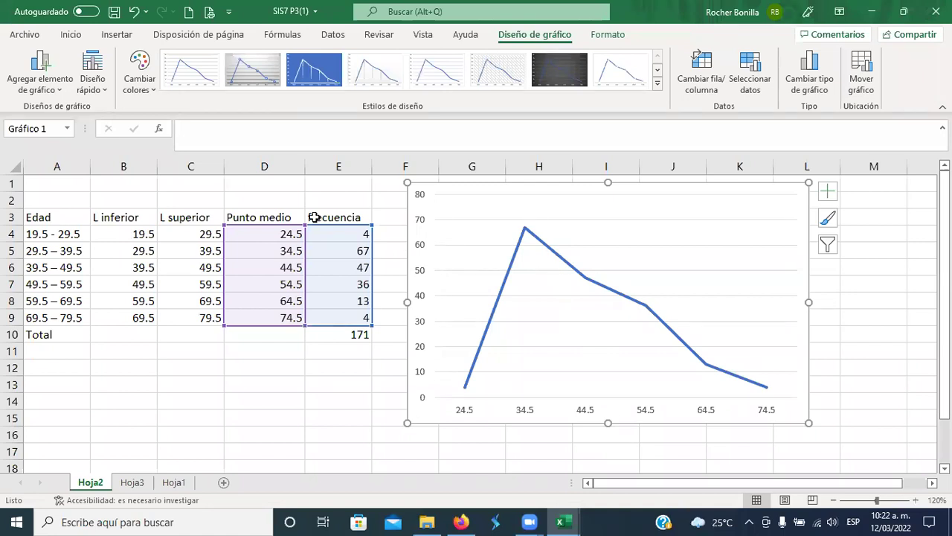
left_click(133, 11)
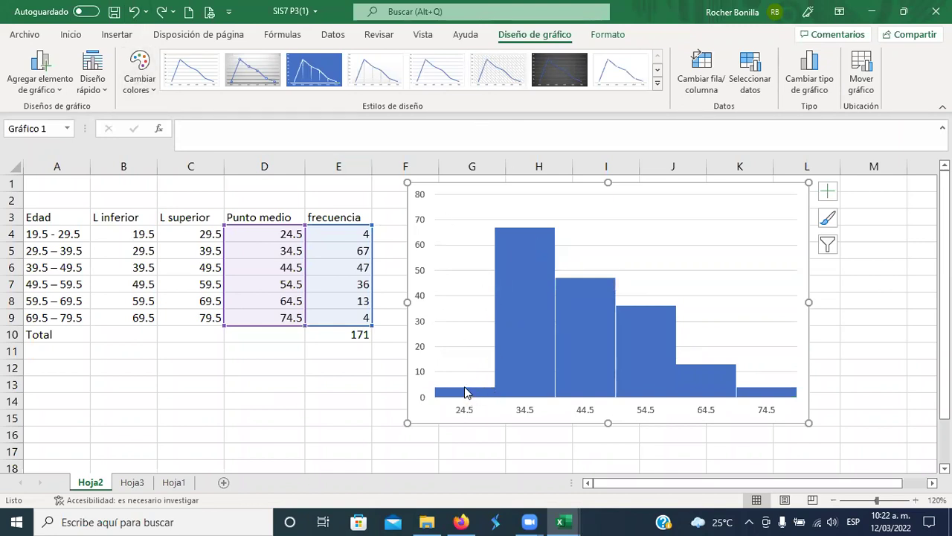
- Change the frequency histogram's chart type to the basic Líneas line chart
mouse_move(518, 232)
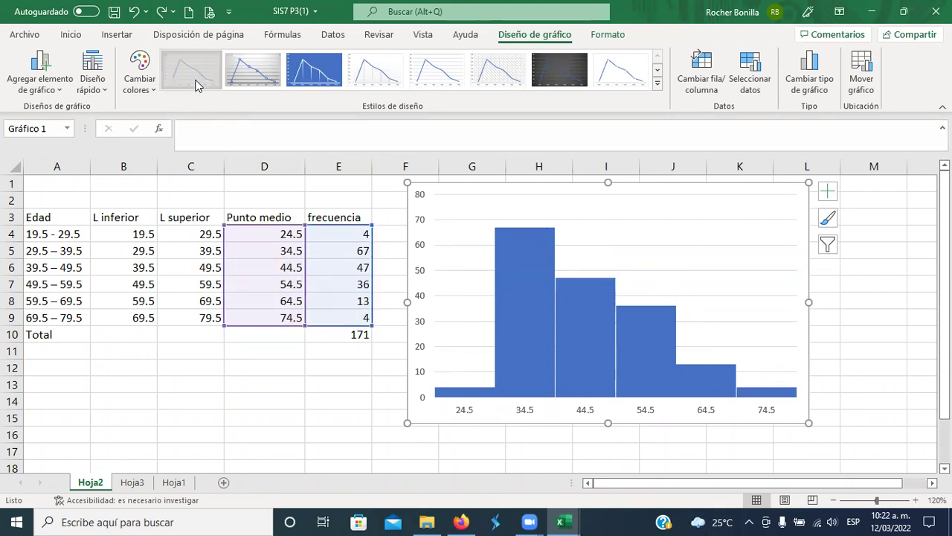
right_click(655, 244)
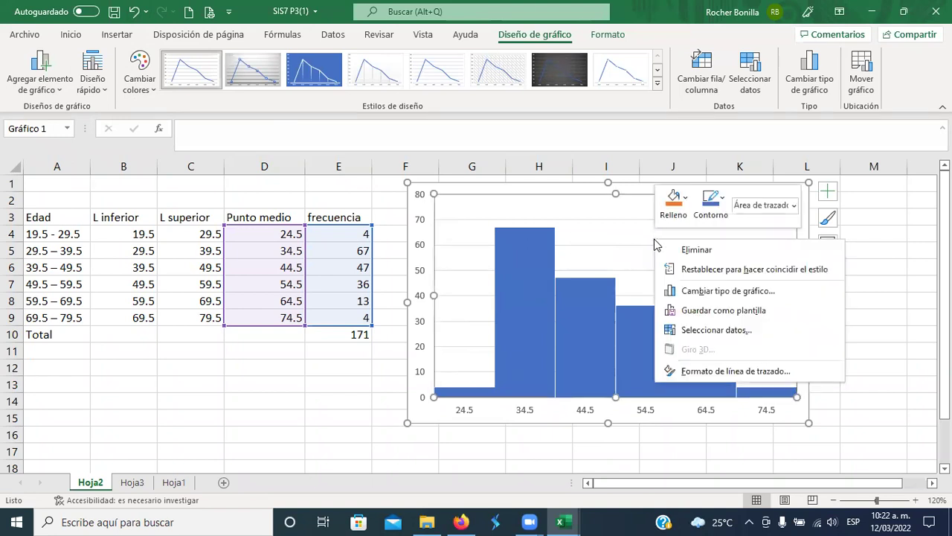
left_click(725, 291)
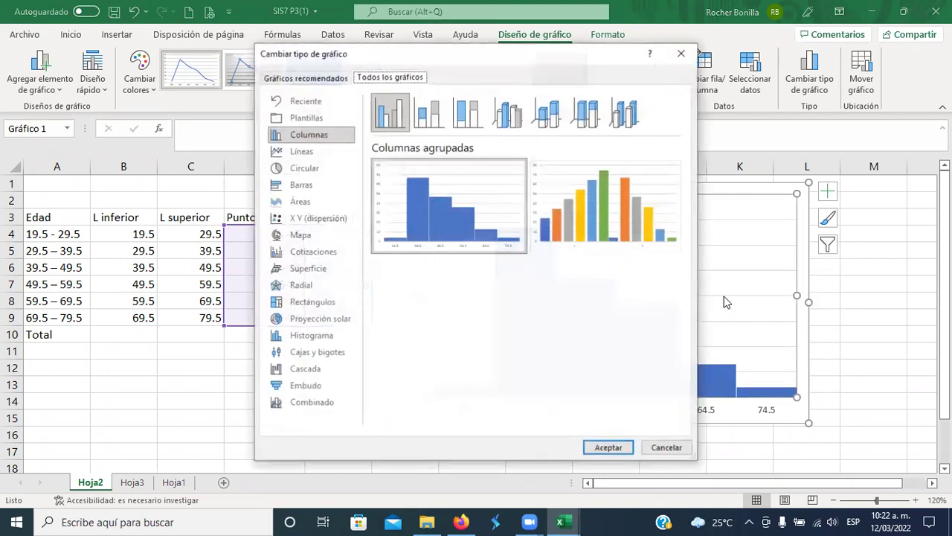
left_click(302, 153)
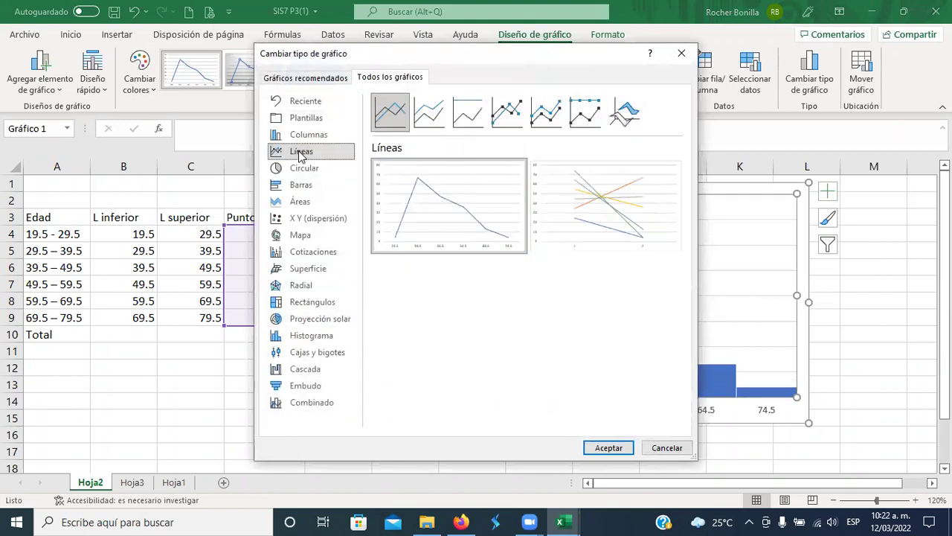
left_click(609, 448)
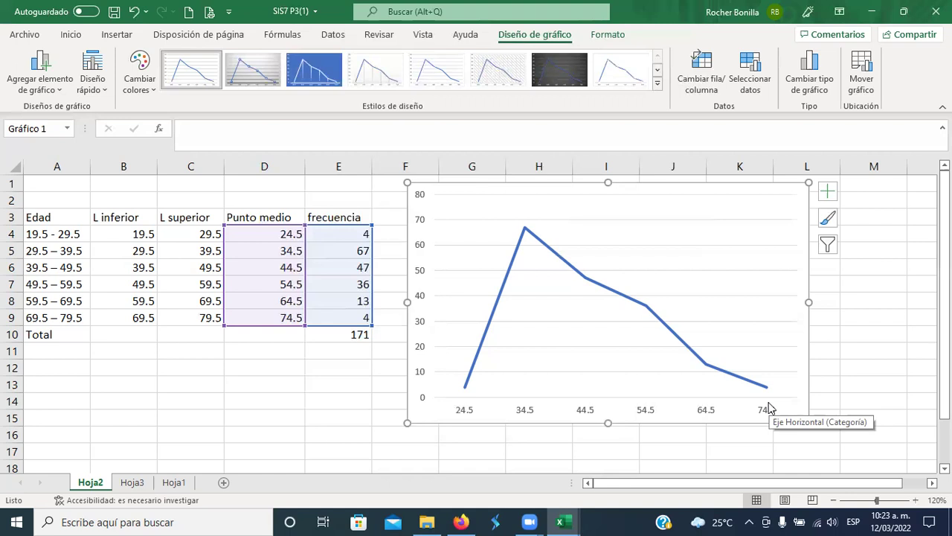
left_click(174, 482)
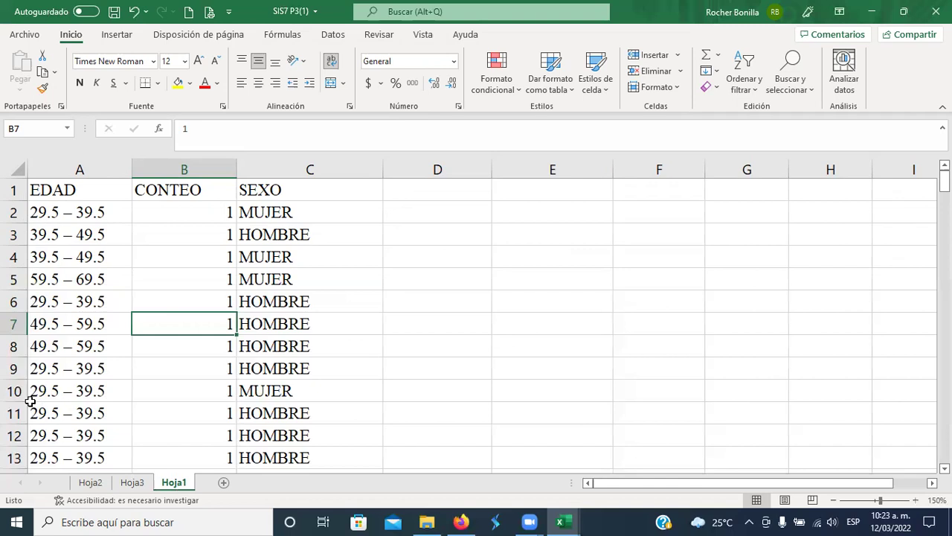
left_click(91, 483)
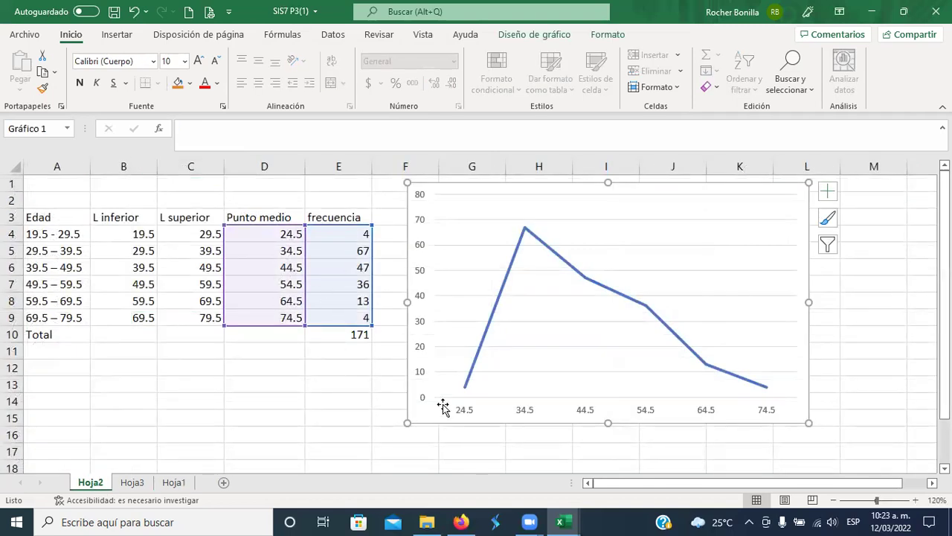
left_click(286, 363)
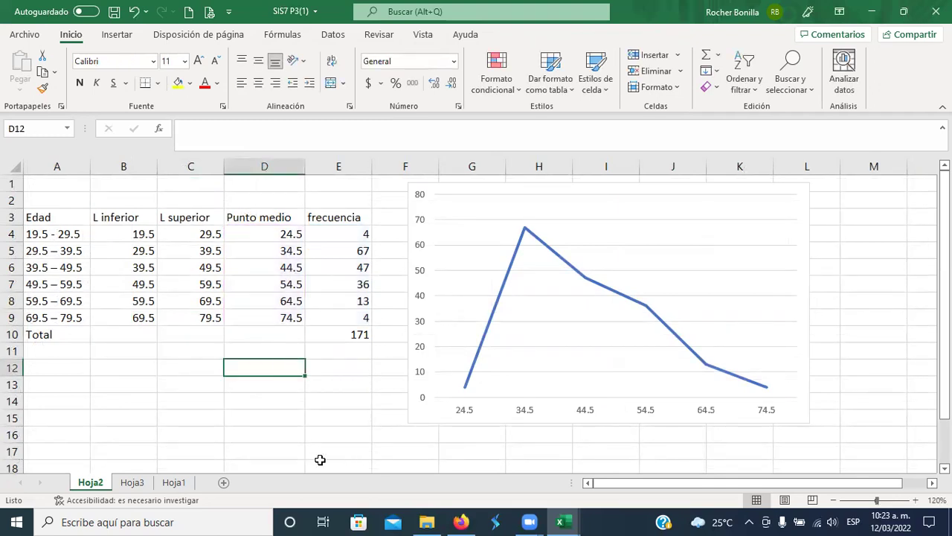
- Insert a pivot table on a new worksheet from the Hoja1 data in A1:C172
left_click(174, 484)
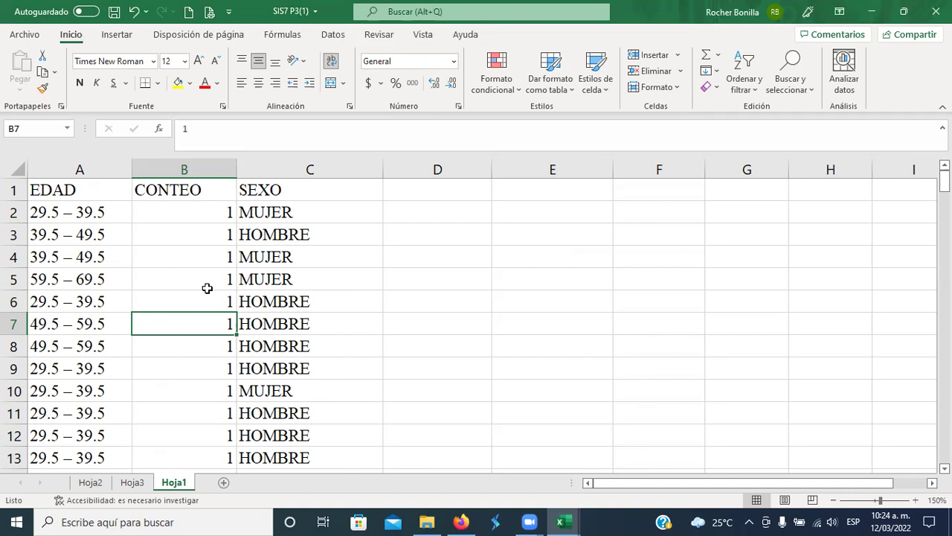
left_click(113, 35)
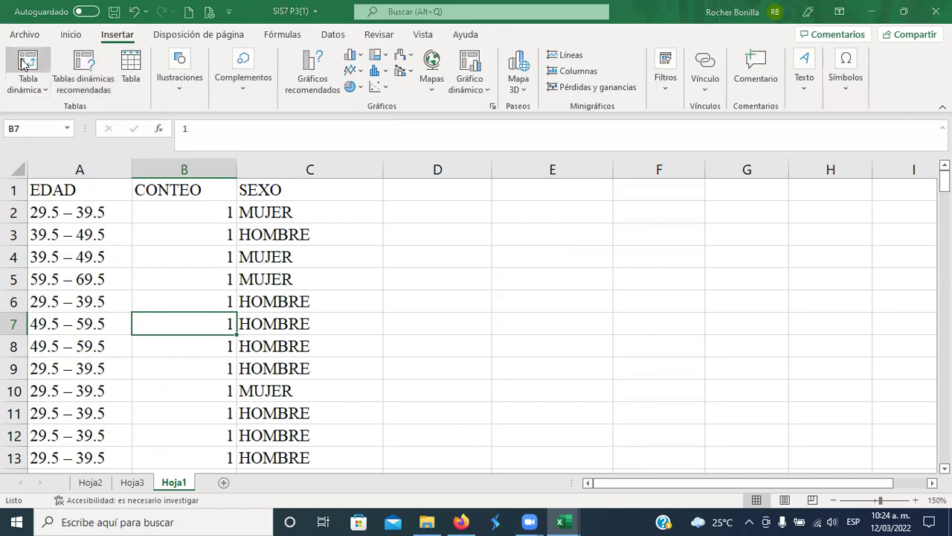
left_click(24, 64)
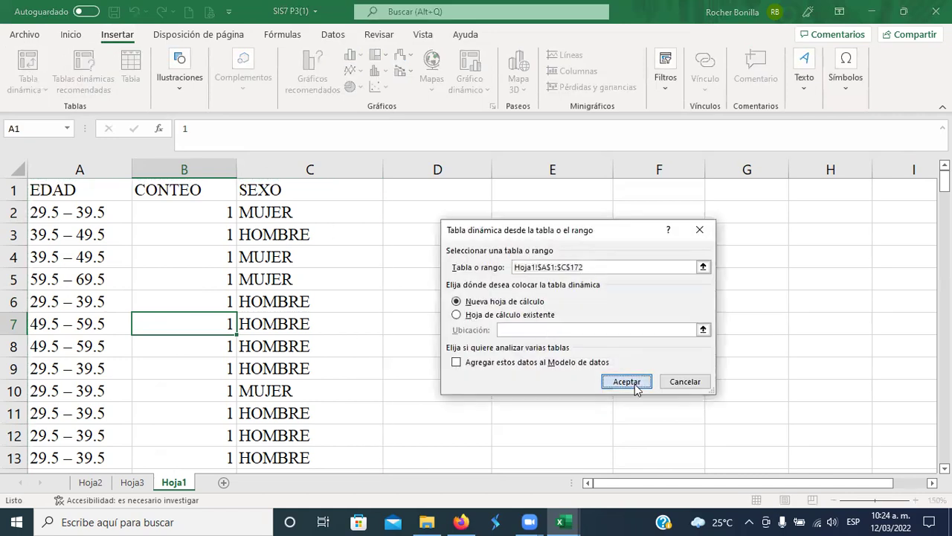
left_click(626, 382)
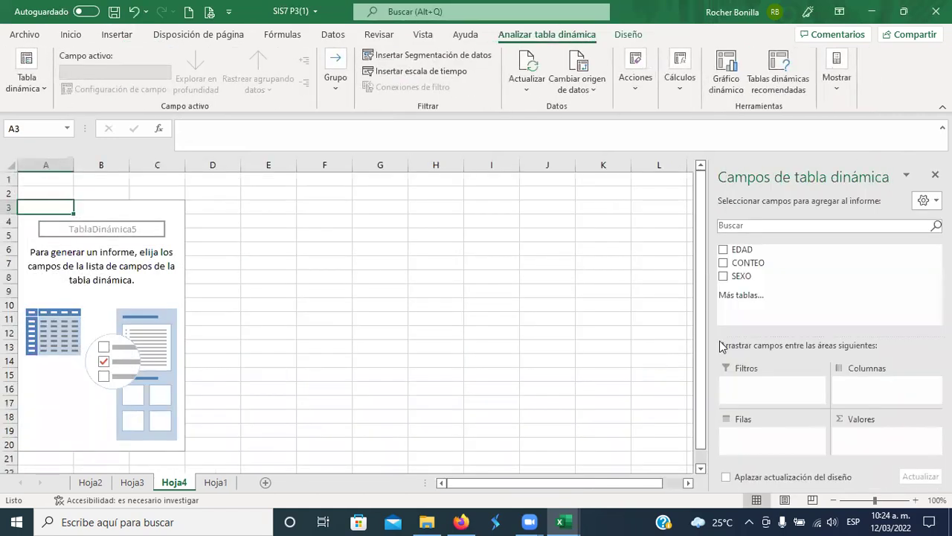
- Lay out the pivot table with EDAD as rows, SEXO as columns and the sum of CONTEO as values
left_click_drag(736, 255, 755, 439)
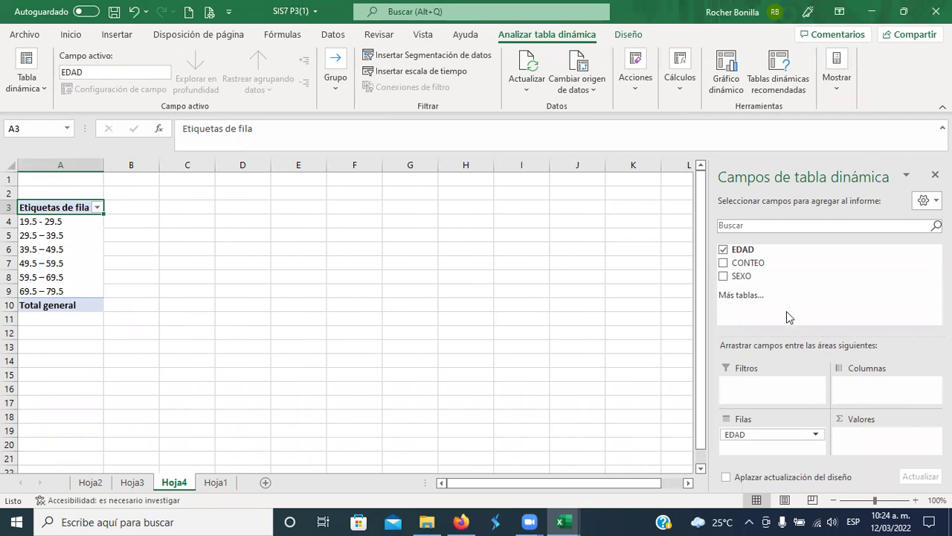
left_click_drag(733, 282, 853, 387)
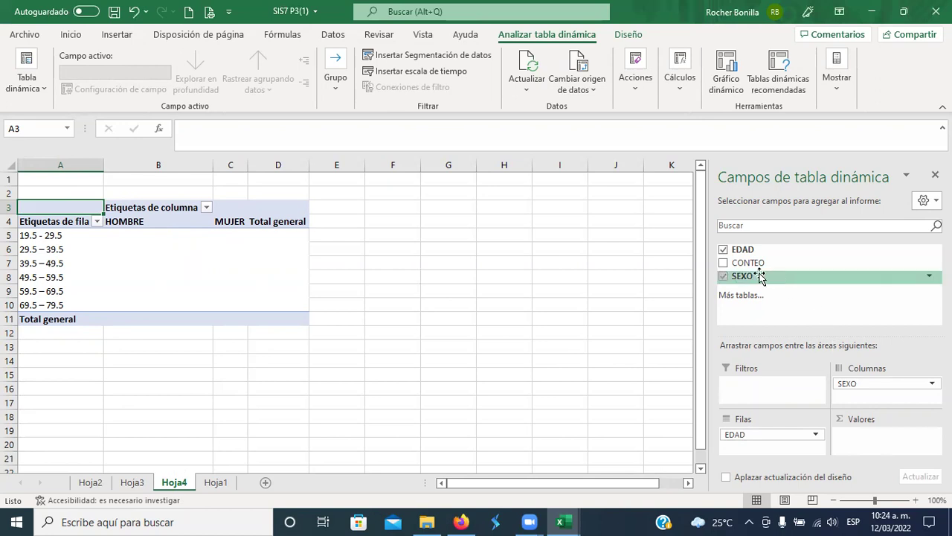
left_click_drag(727, 269, 858, 440)
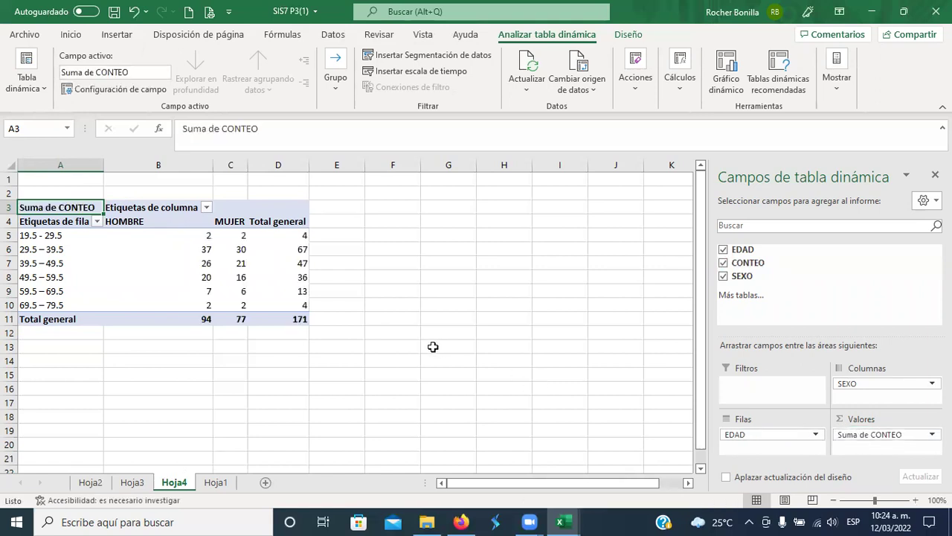
left_click(405, 310)
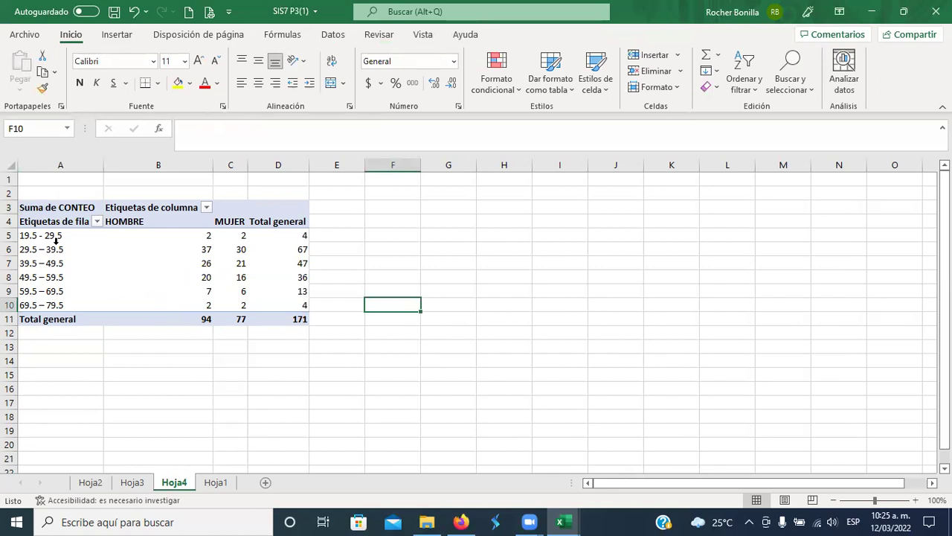
- Examine the HOMBRE and MUJER counts for the age classes from 19.5 to 59.5 in the pivot table
left_click(205, 235)
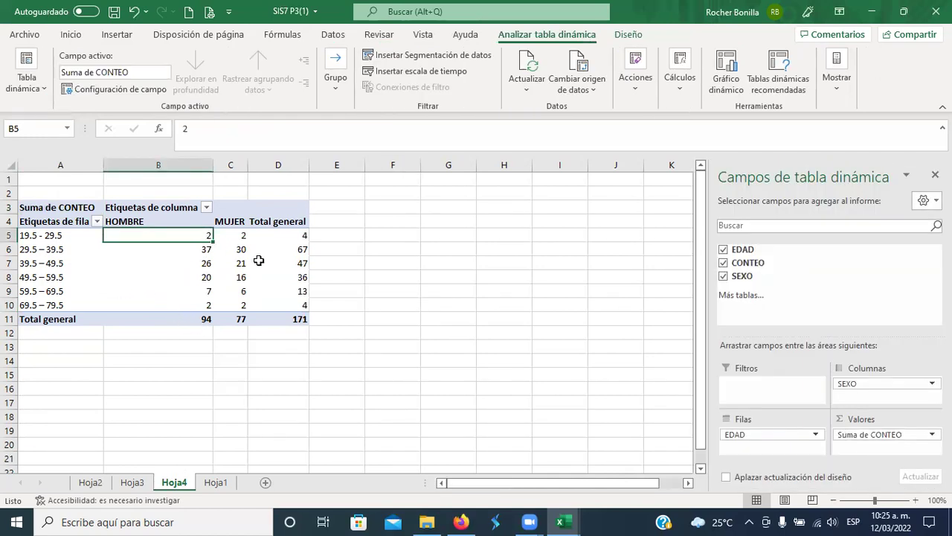
left_click(236, 234)
left_click(205, 251)
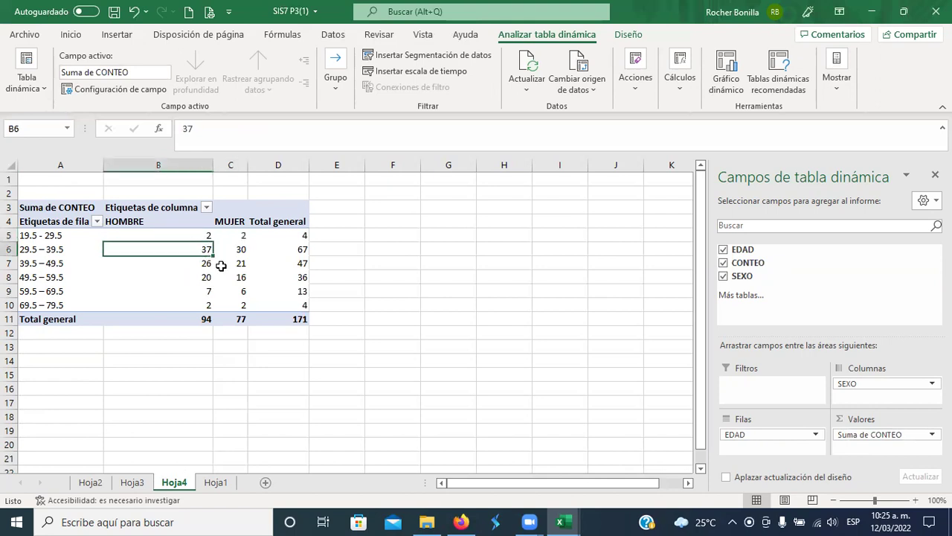
left_click(240, 251)
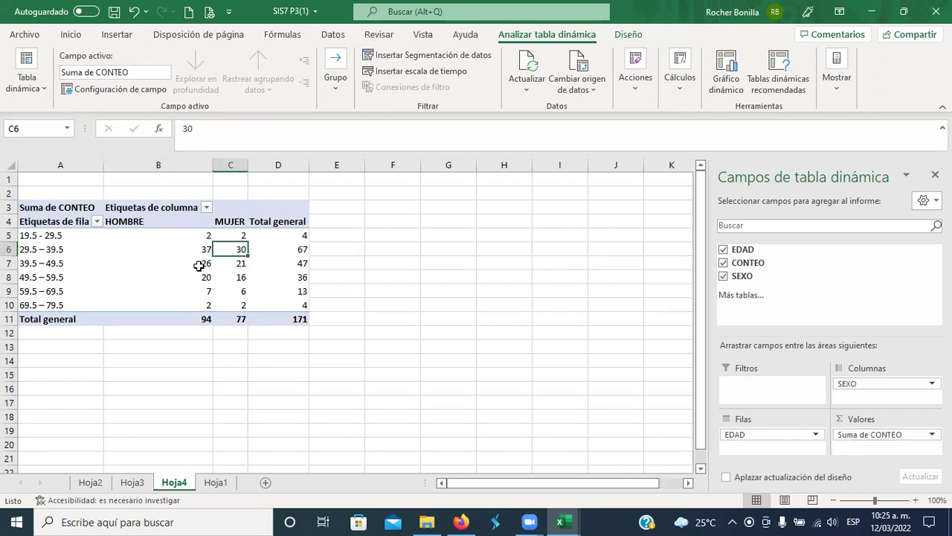
left_click(200, 265)
left_click(243, 266)
left_click(209, 277)
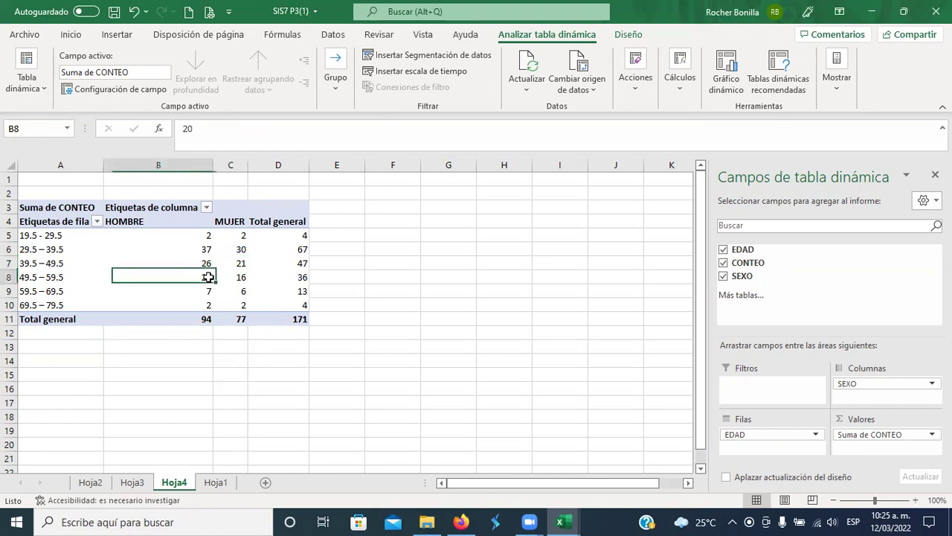
left_click(236, 277)
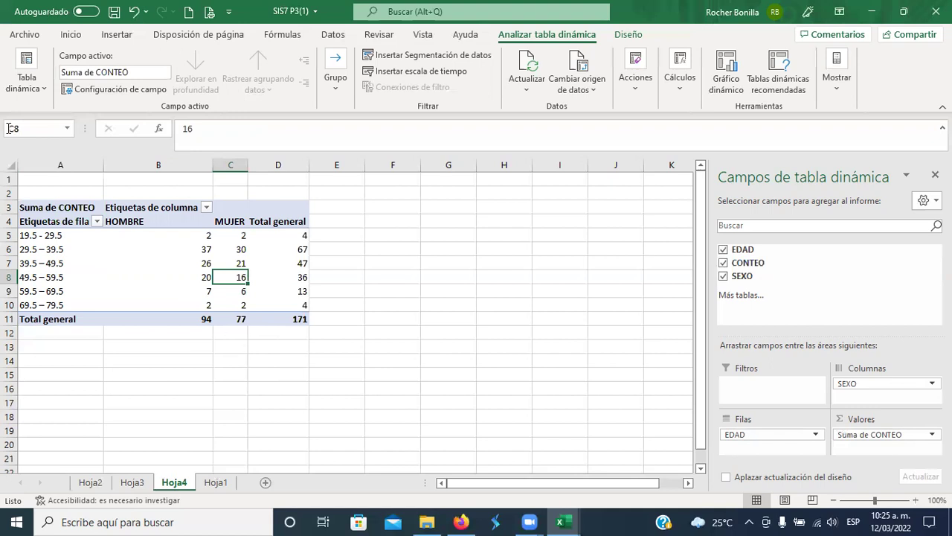
- Copy the whole pivot table in A3:D11 and open the paste options for cell A14
left_click(36, 216)
left_click(59, 208)
left_click_drag(60, 208, 276, 318)
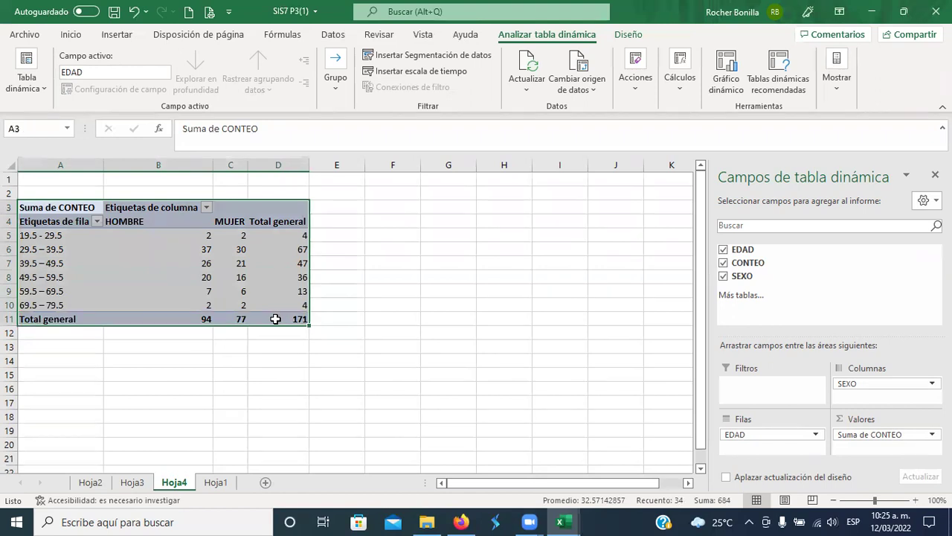
right_click(272, 303)
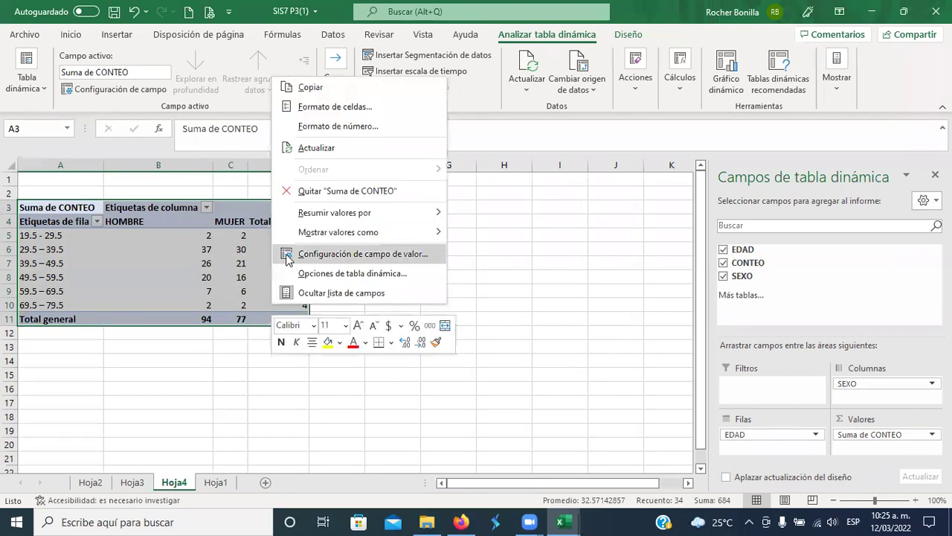
left_click(311, 88)
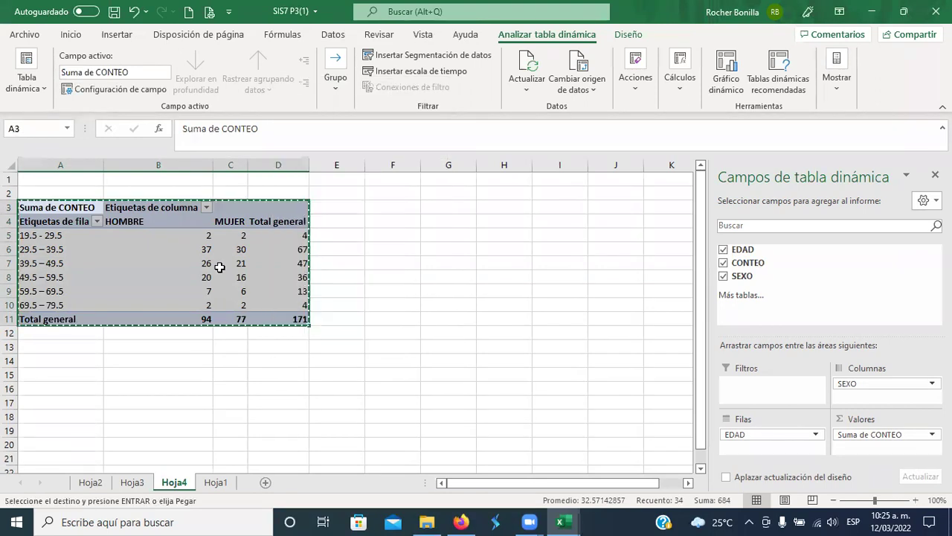
left_click(71, 358)
right_click(71, 358)
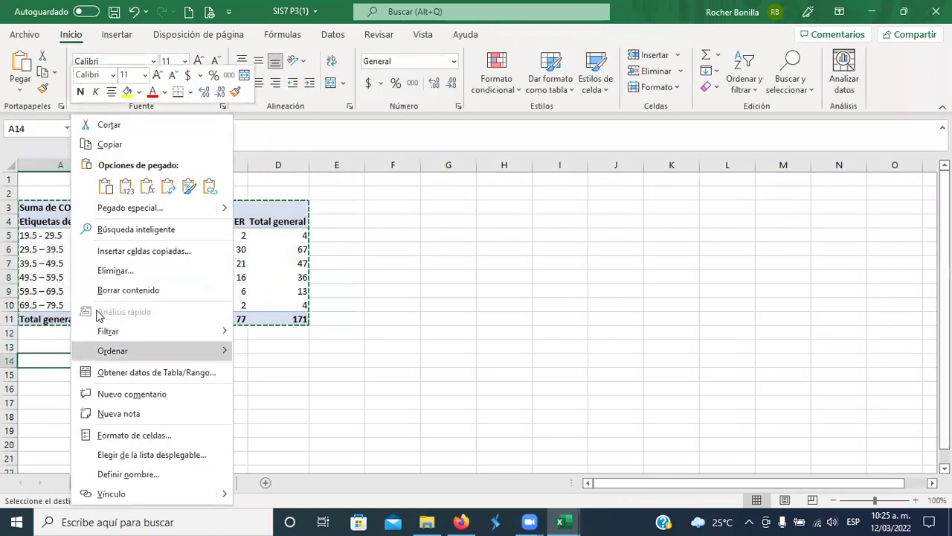
left_click(22, 91)
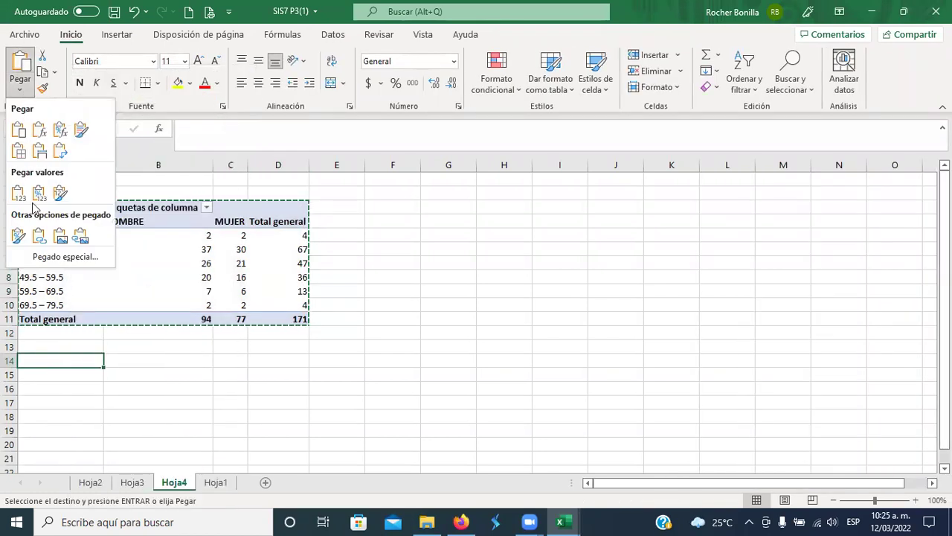
- Paste the copied pivot table as values only, starting at cell A14
left_click(52, 257)
left_click(409, 240)
left_click(689, 383)
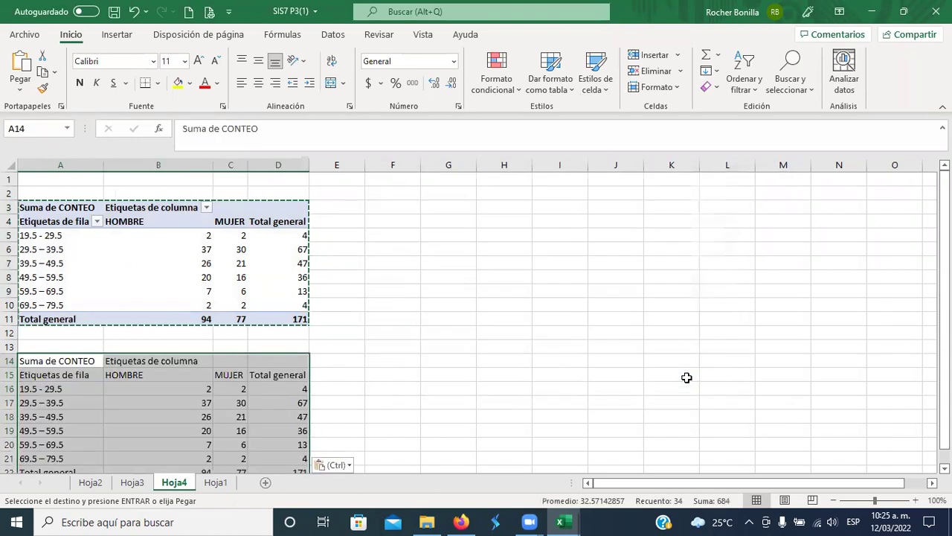
- Delete rows 1 to 12, which hold the original pivot table, keeping only the pasted values
left_click(493, 338)
left_click_drag(13, 182, 7, 333)
right_click(63, 311)
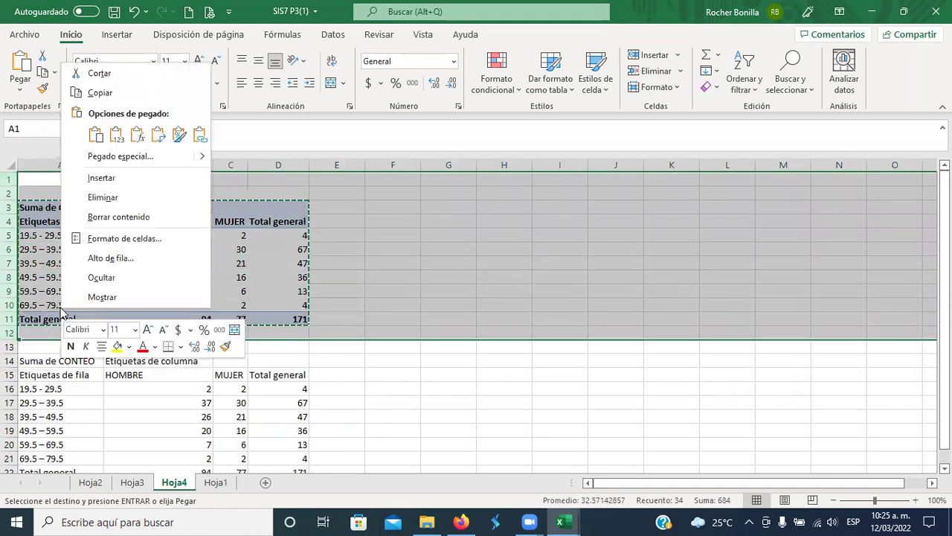
left_click(107, 200)
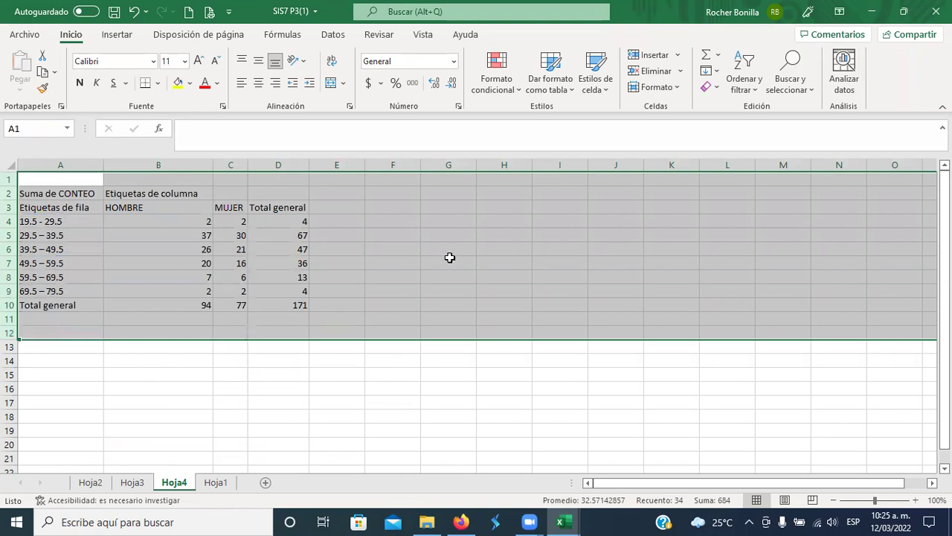
left_click(448, 259)
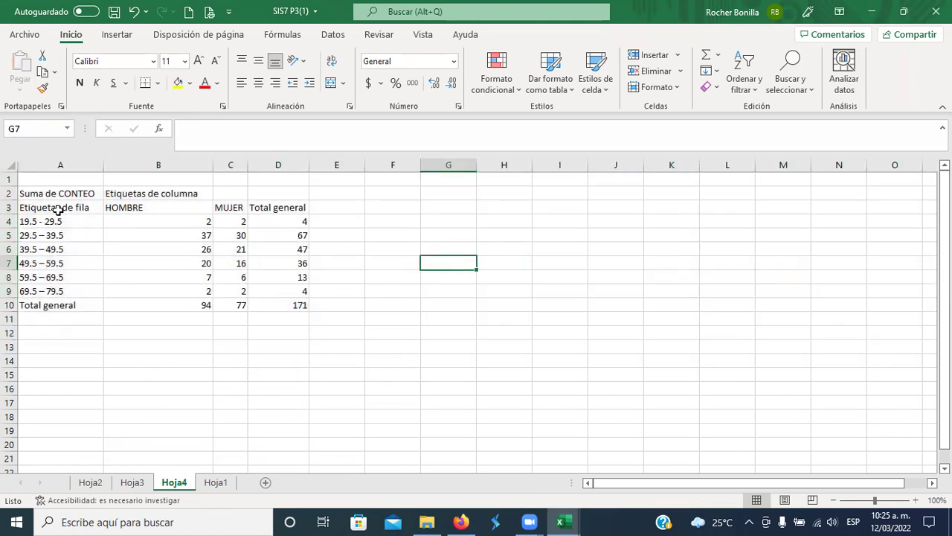
- Replace the Total general column header in D3 with TOTAL and give columns B to D the same width
left_click(267, 209)
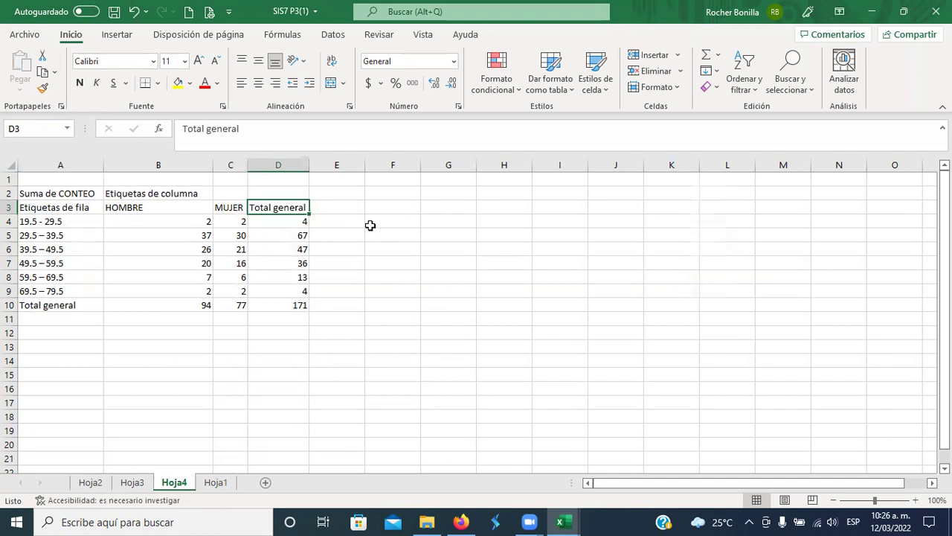
type("TOTAL")
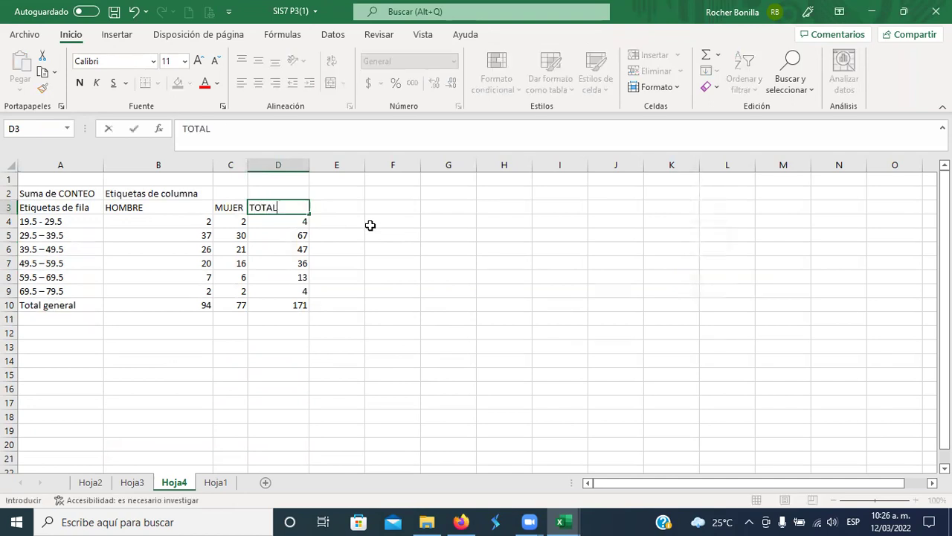
key("Return")
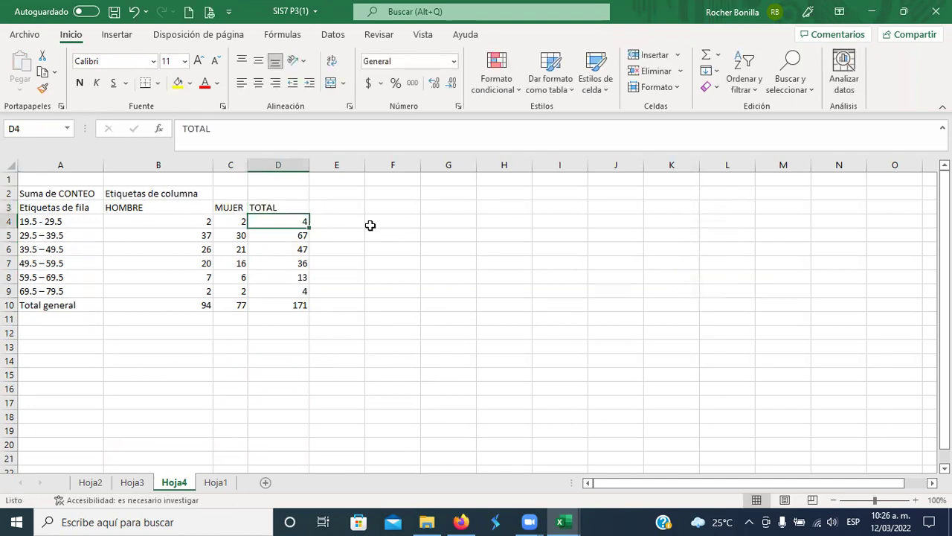
mouse_move(149, 160)
left_mouse_down()
mouse_move(260, 166)
mouse_move(163, 167)
left_mouse_up()
left_click(294, 217)
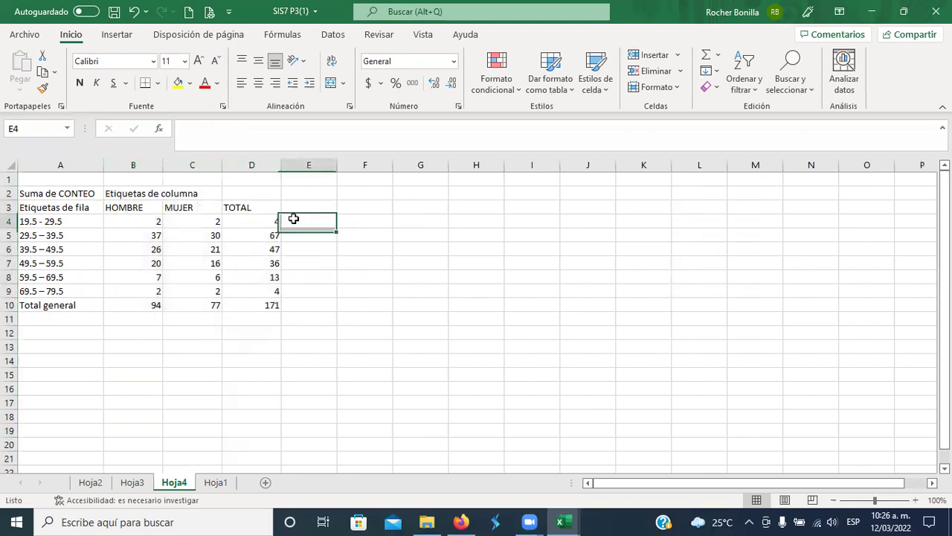
- Clear the leftover pivot labels in cells A2 to D2
left_click(63, 194)
left_click_drag(85, 193, 244, 197)
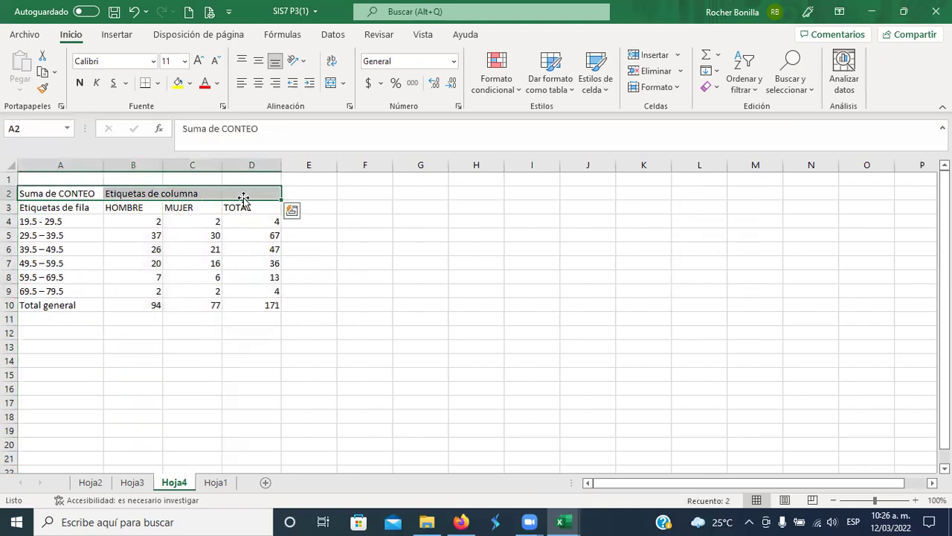
key("Delete")
- Change the row-label header in A3 to Edades and the Total general label in A10 to TOTAL
left_click(75, 209)
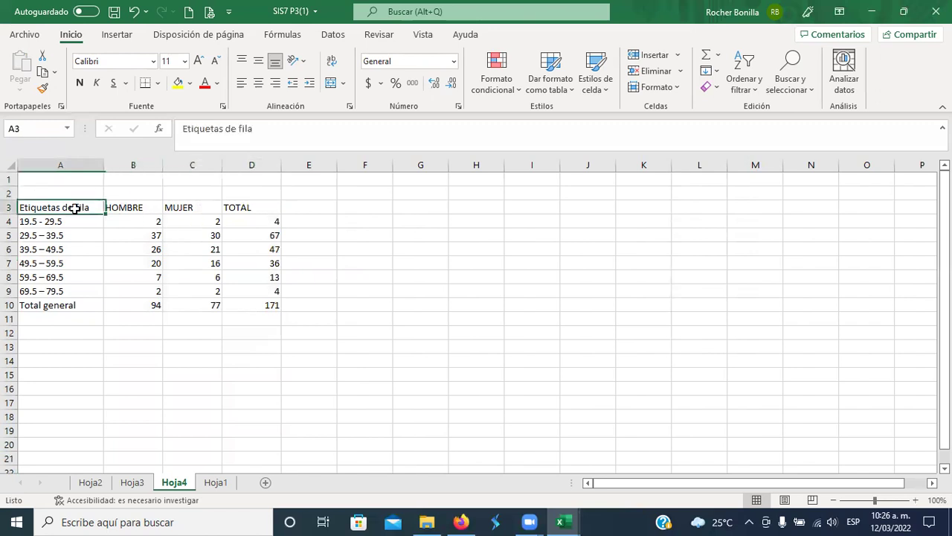
type("Edades")
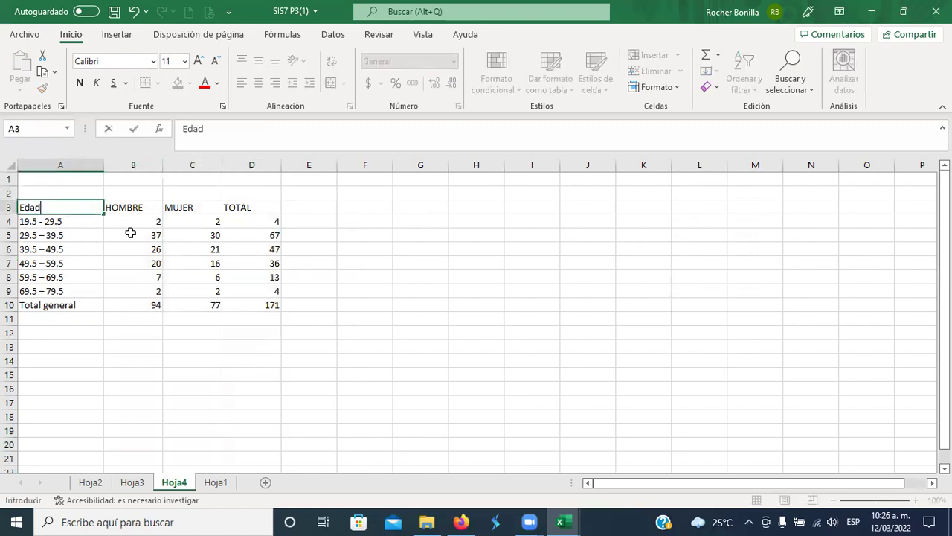
left_click(63, 313)
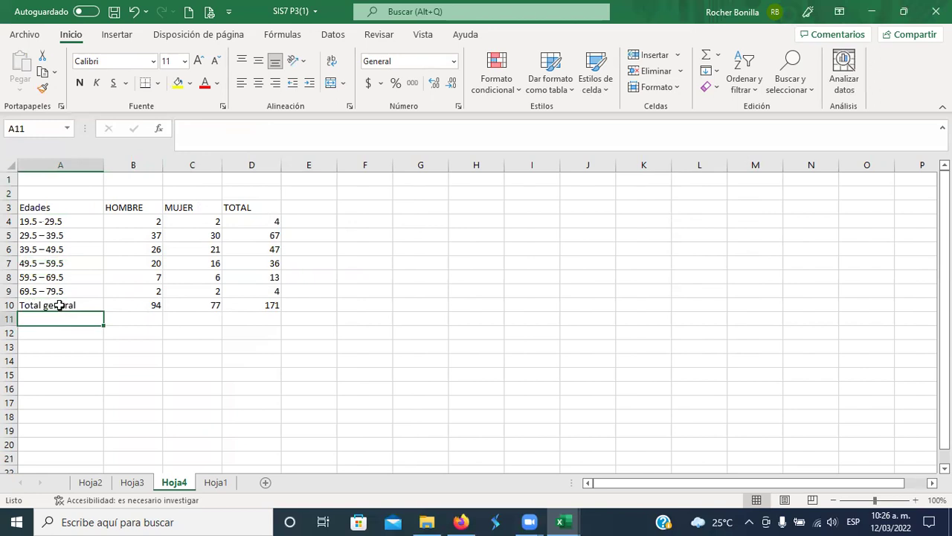
left_click(56, 301)
type("T")
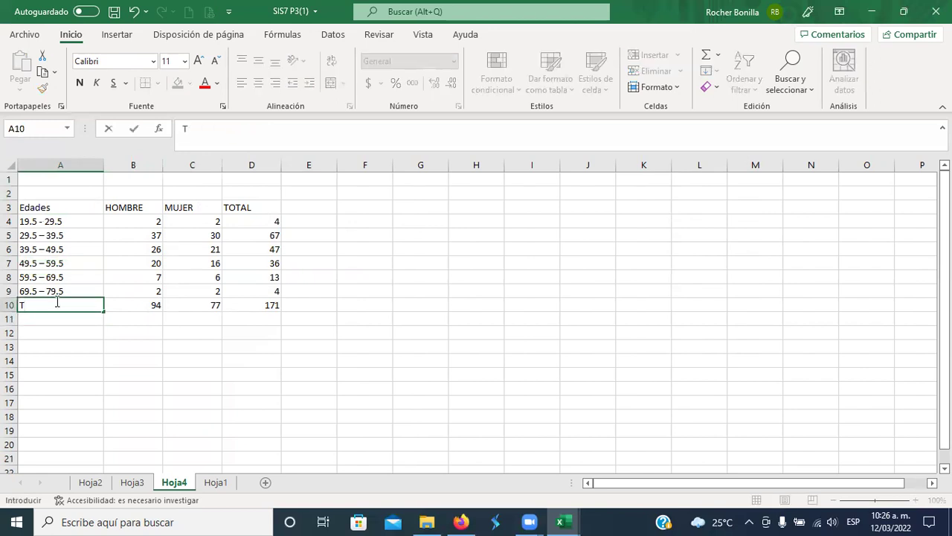
type("OTAL")
key("Return")
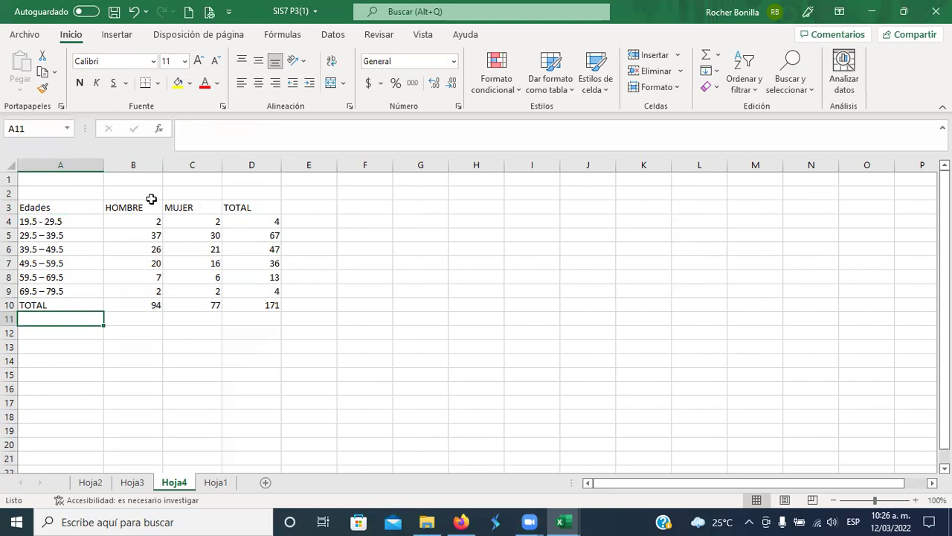
- Insert three blank columns between the Edades and HOMBRE columns and narrow them to an equal width
left_click_drag(134, 163, 240, 164)
right_click(244, 166)
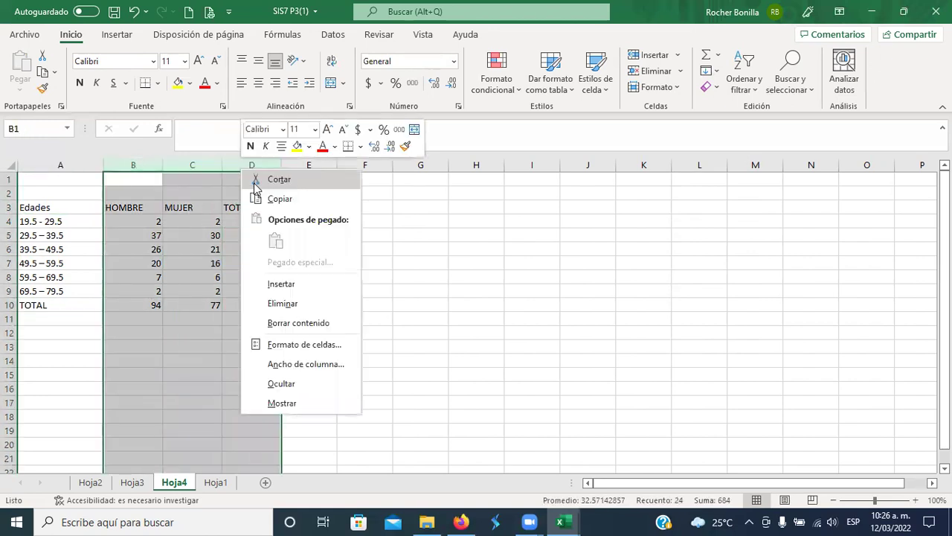
left_click(281, 283)
left_click_drag(189, 166, 155, 165)
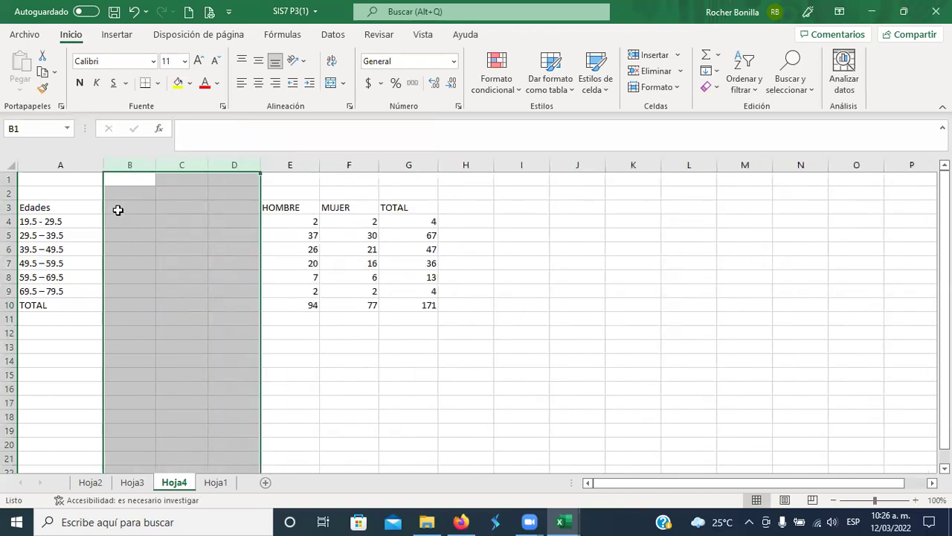
- Enter the headers L inf, L sup and P medio in cells B3 to D3
left_click(128, 208)
type("L in")
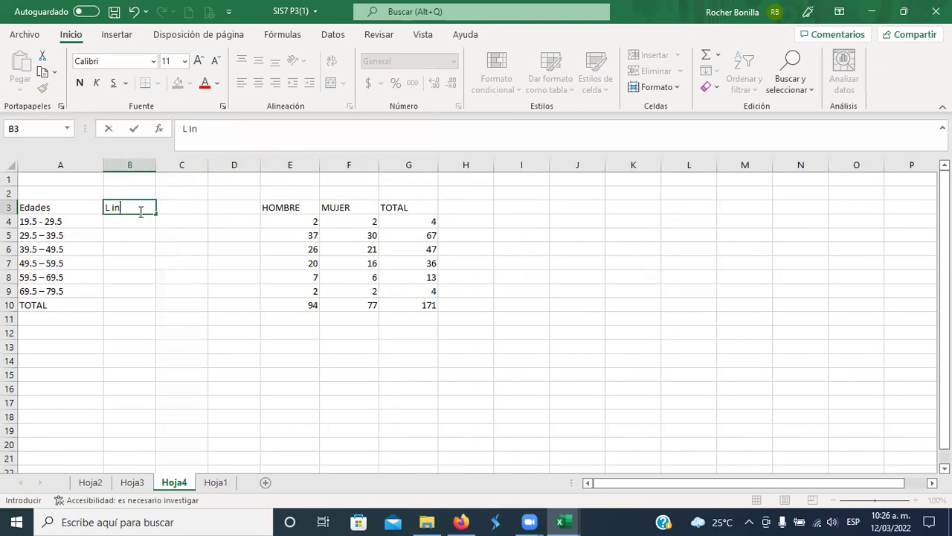
type("f")
key("Tab")
type("L")
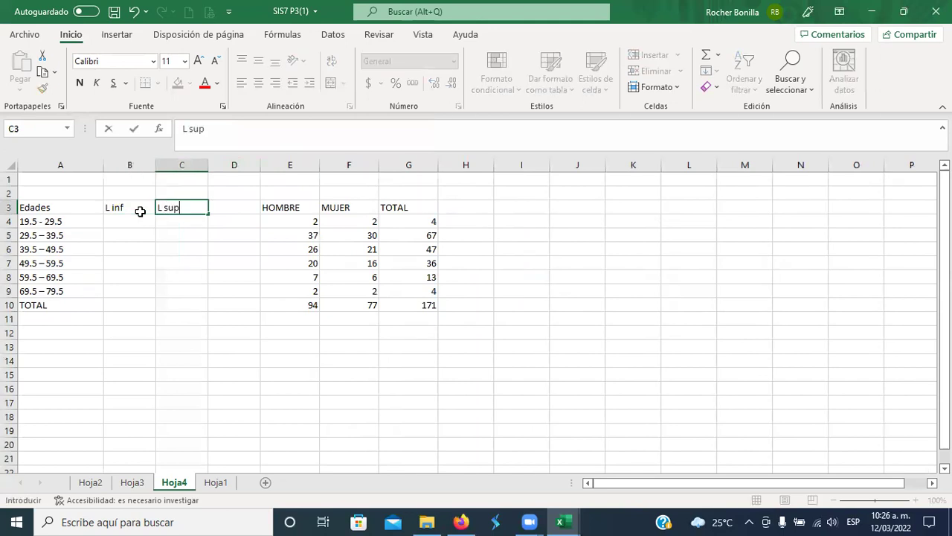
key("Tab")
type("P med")
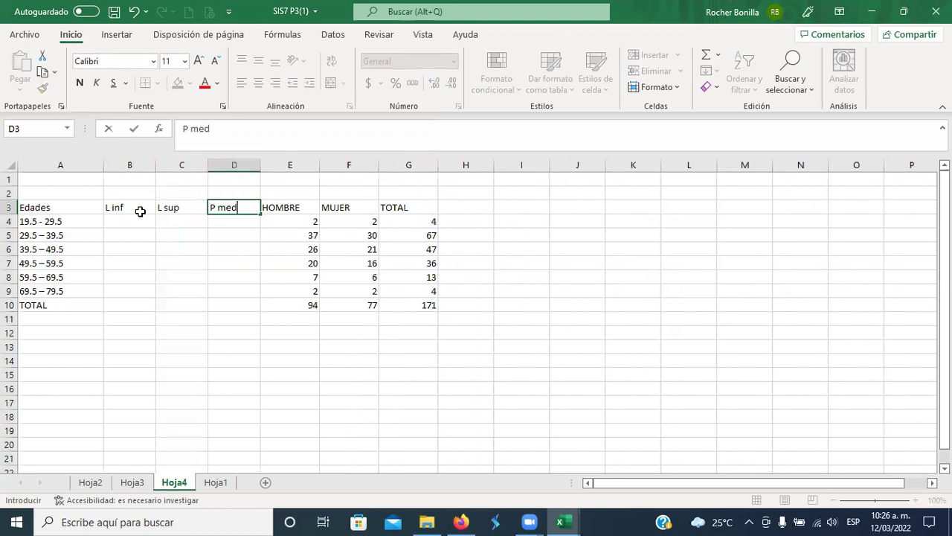
key("Return")
- Fill the L inf column, B4 to B9, with the lower limits 19.5, 29.5, 39.5, 49.5, 59.5 and 69.5
key("Left")
key("Left")
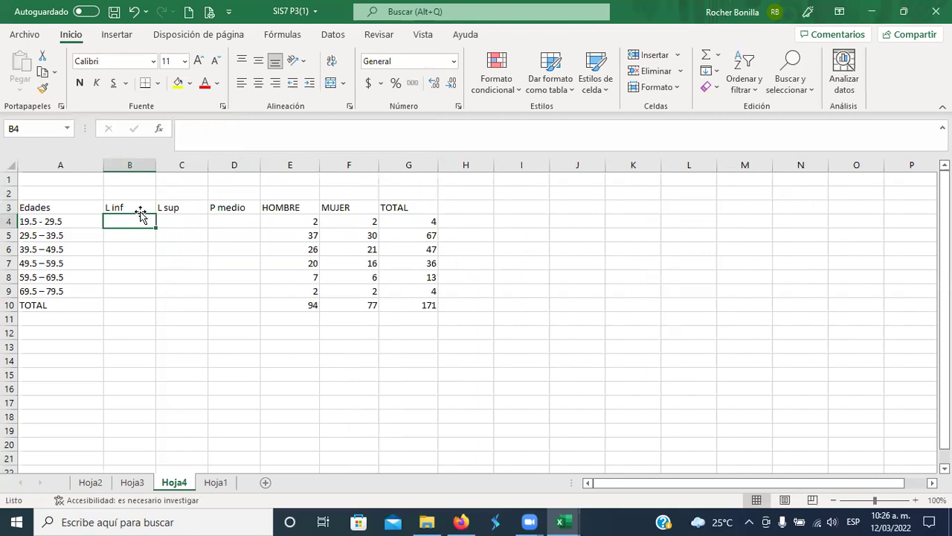
type("19.5")
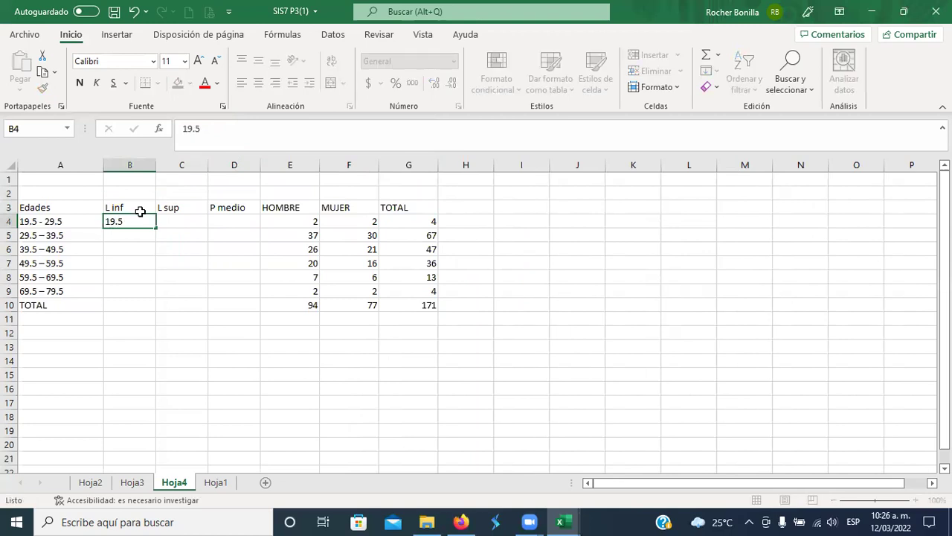
key("Return")
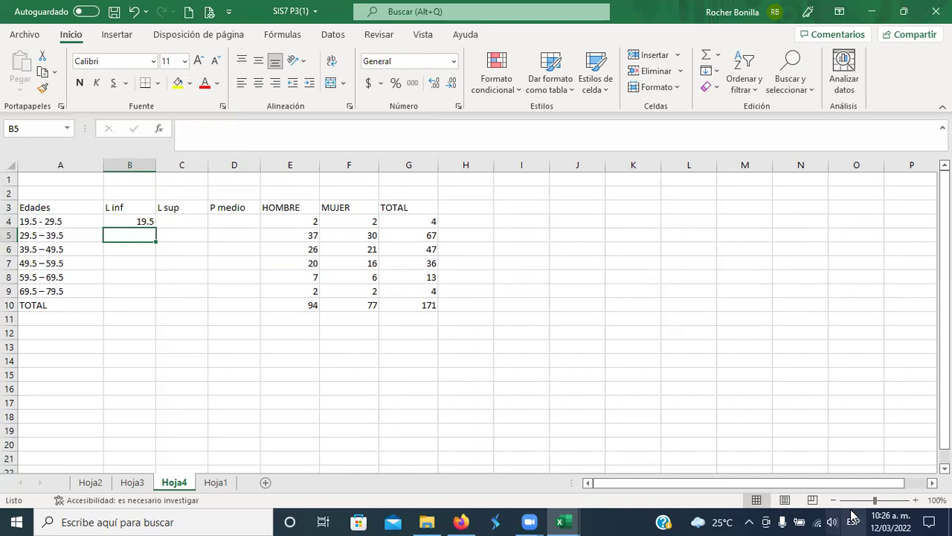
left_click(915, 500)
left_click(915, 500)
scroll(445, 361, "up", 1)
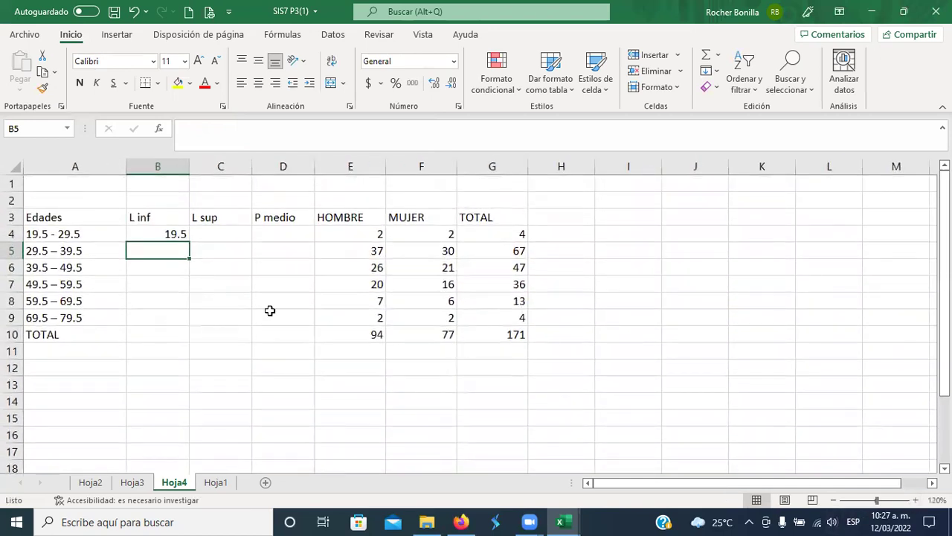
type("29.5")
key("Return")
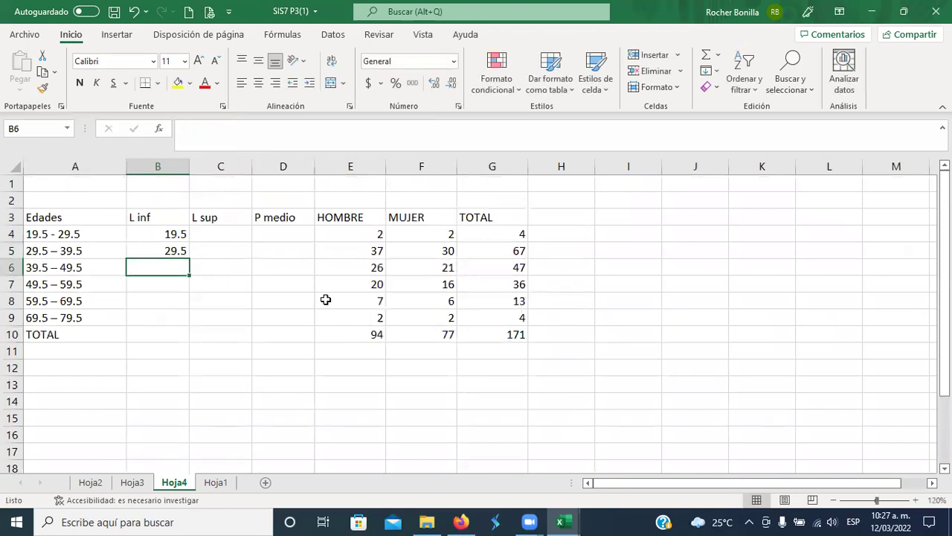
type("39.5")
key("Return")
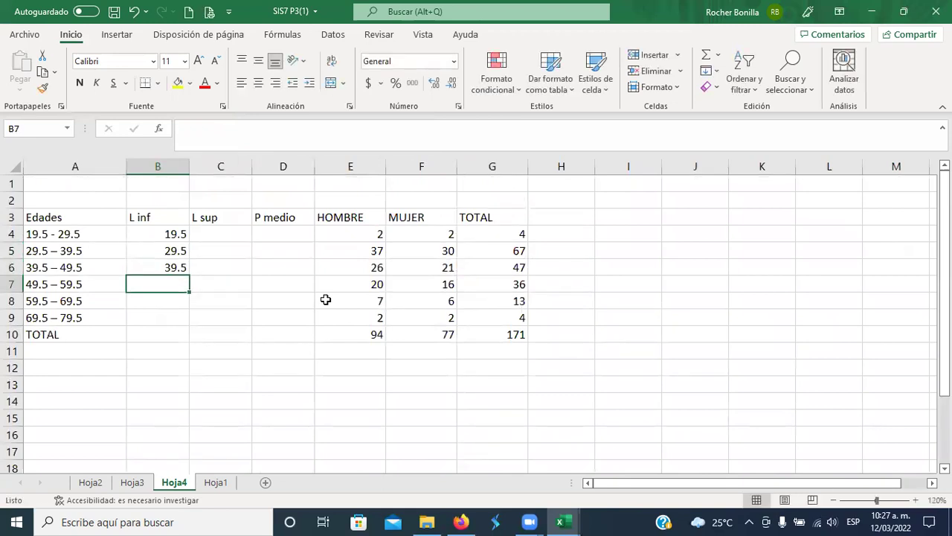
type("49.5")
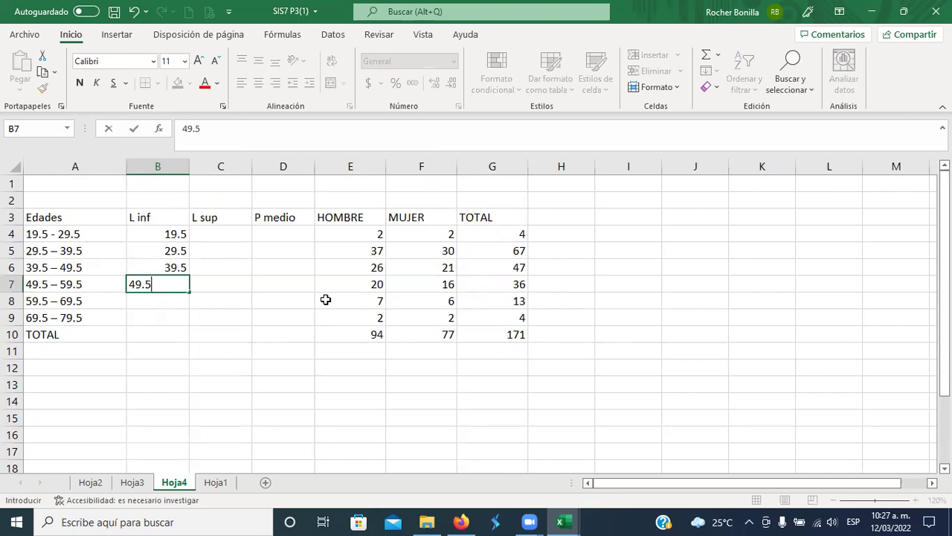
key("Return")
type("59.5")
key("Return")
type("69.5")
key("Return")
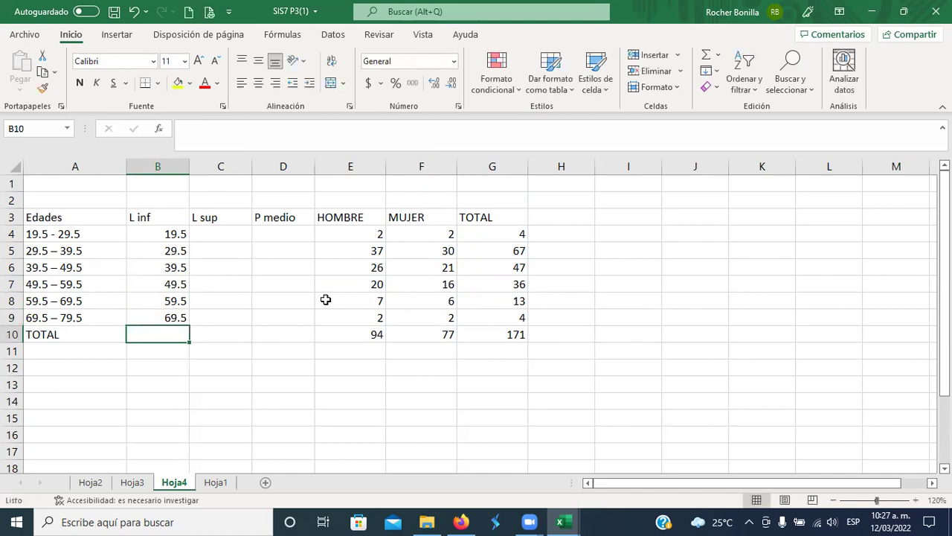
- Fill the L sup column, C4 to C9, with the upper limits 29.5, 39.5, 49.5, 59.5, 69.5 and 79.5
left_click(213, 234)
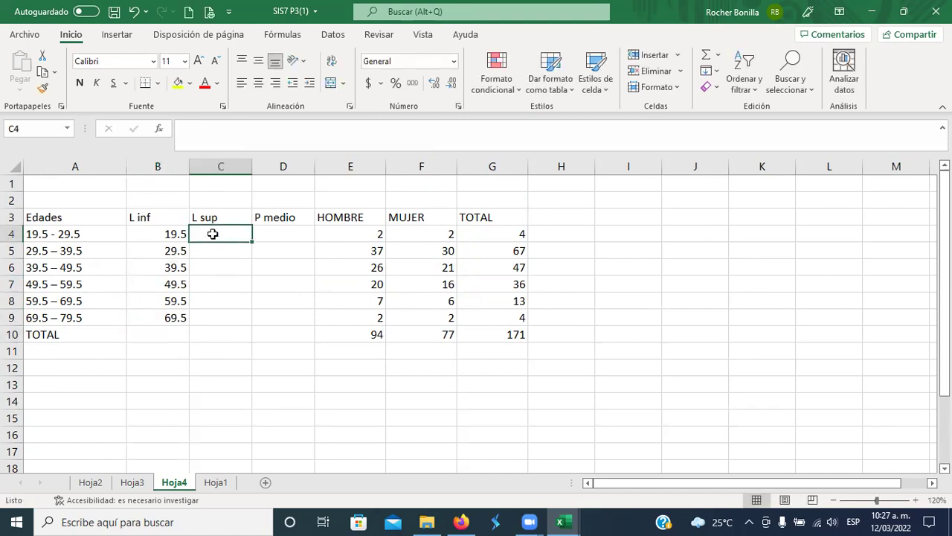
type("29.5")
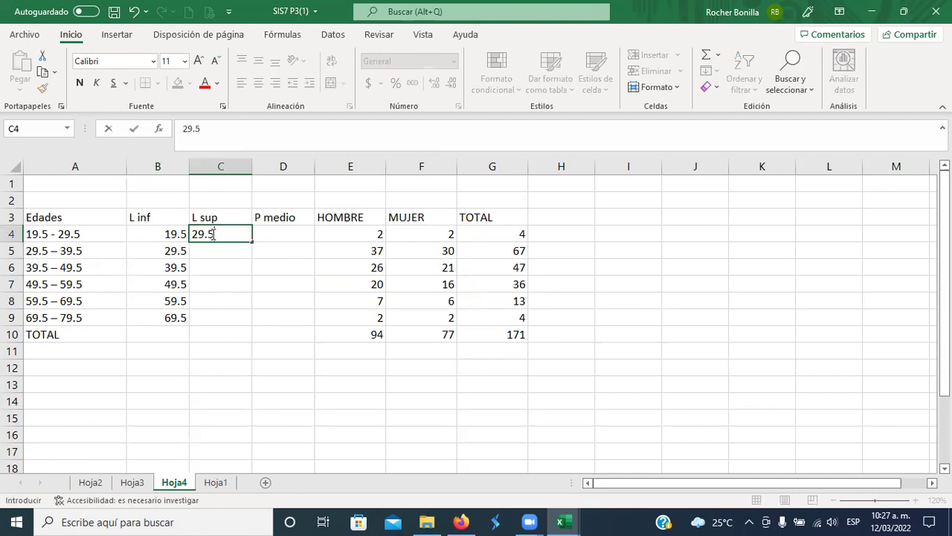
key("Return")
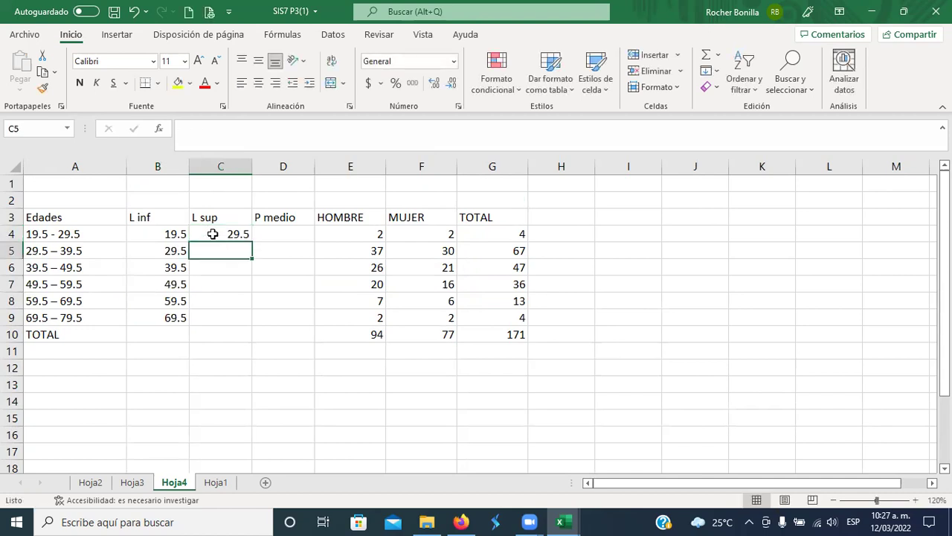
type("39.5")
key("Return")
type("49.5")
key("Return")
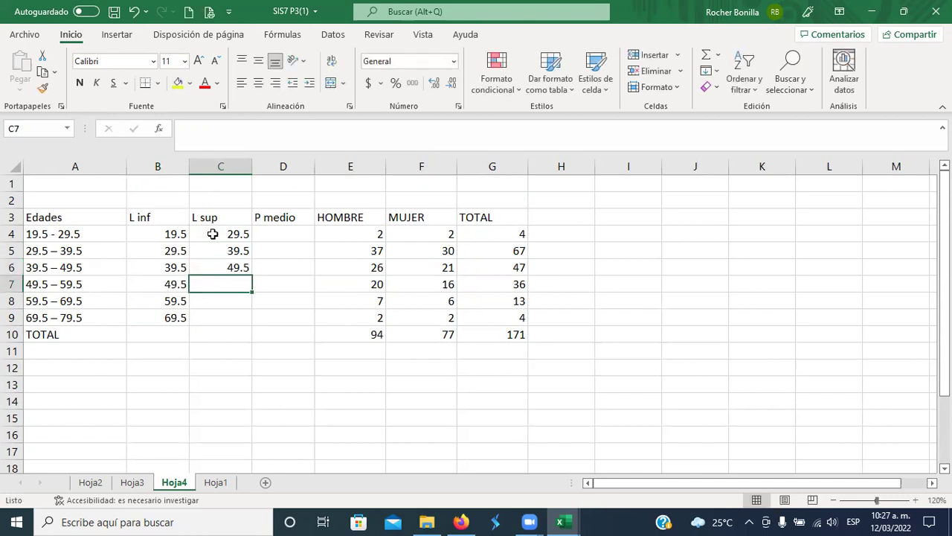
type("59.5")
key("Return")
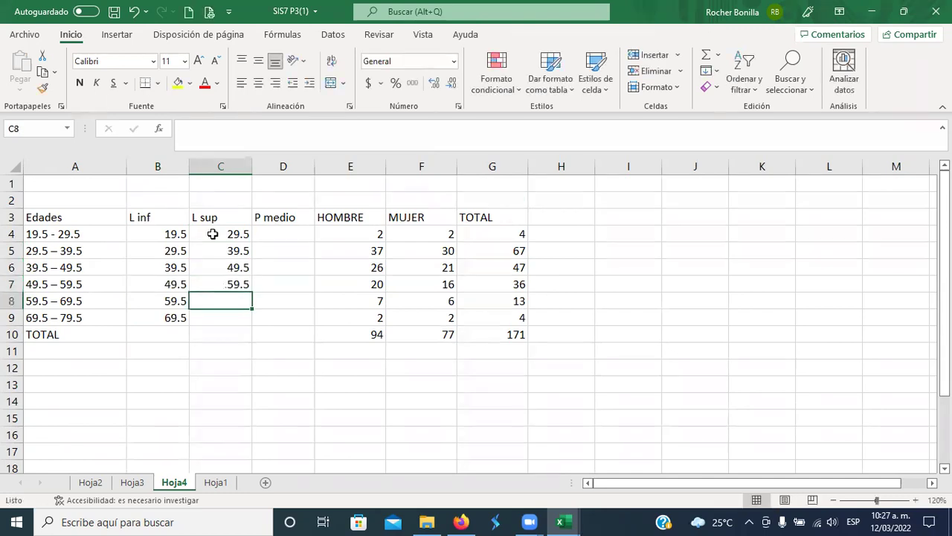
type("69.5")
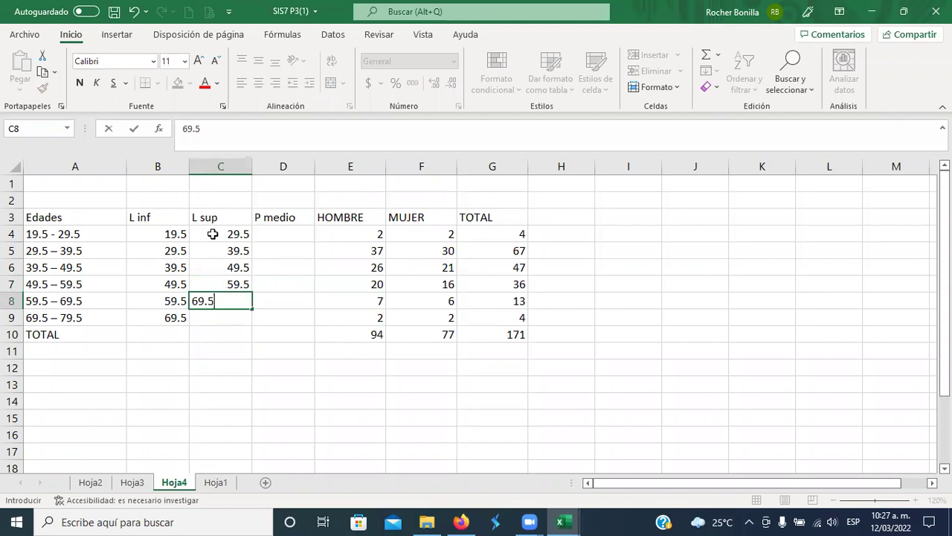
key("Return")
type("4")
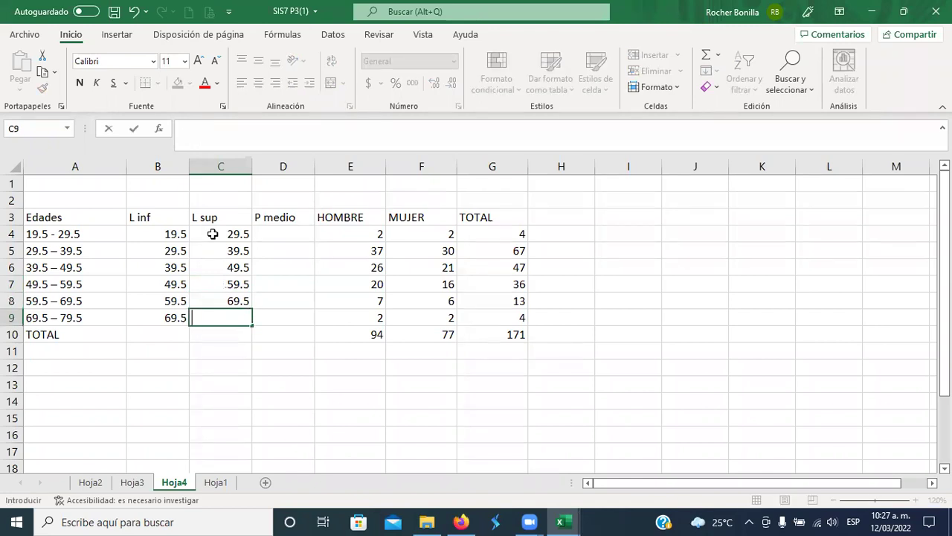
type("9.5")
key("Return")
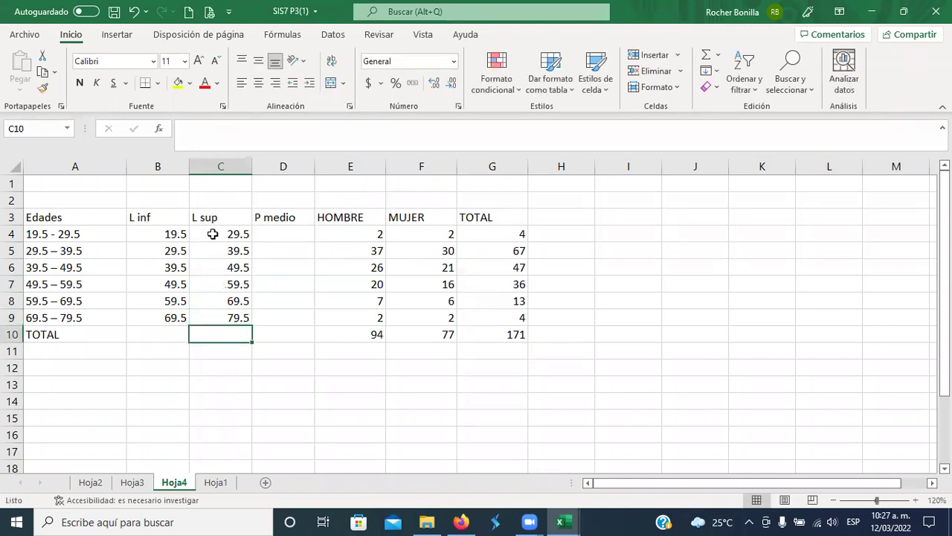
- Calculate the first class midpoint in D4 of the P medio column with the formula +(B4+C4)/2
left_click(272, 246)
left_click(291, 233)
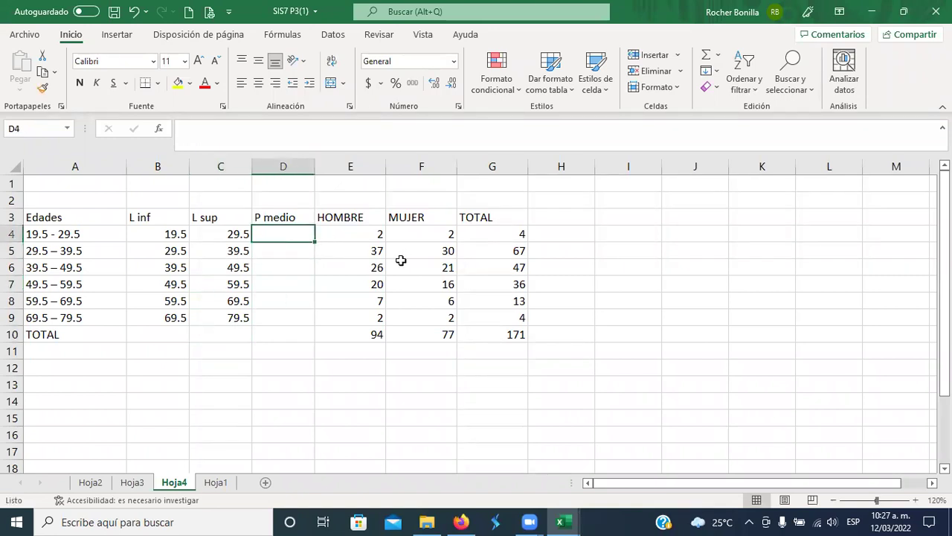
type("+(B4+")
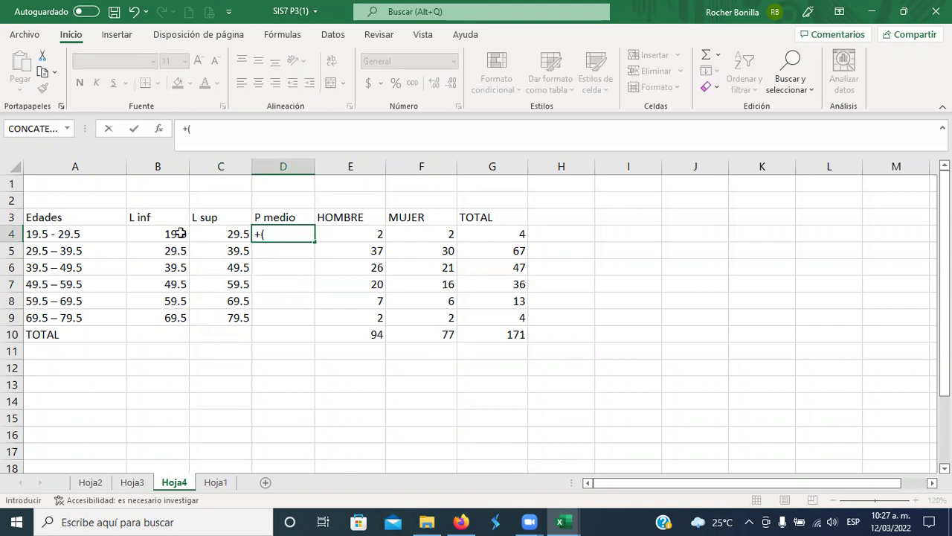
left_click(172, 234)
type("+")
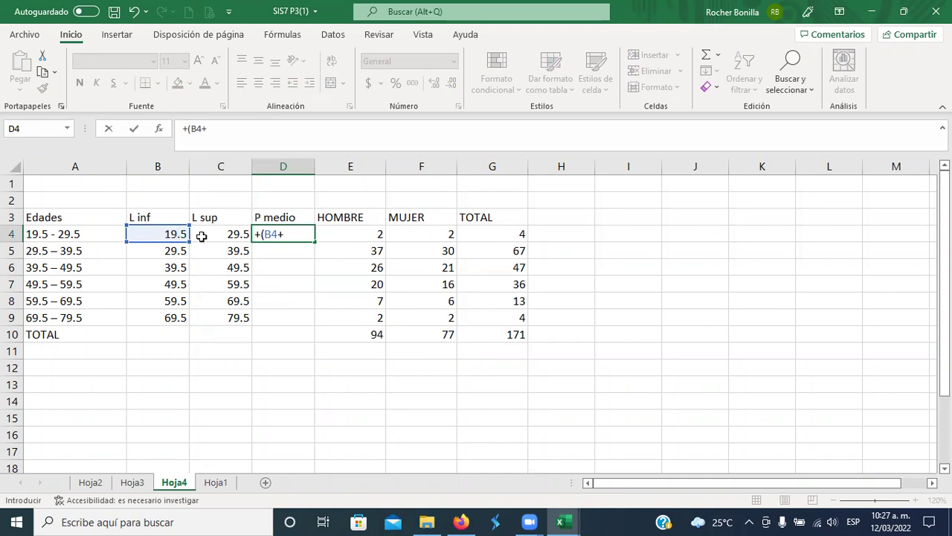
left_click(209, 236)
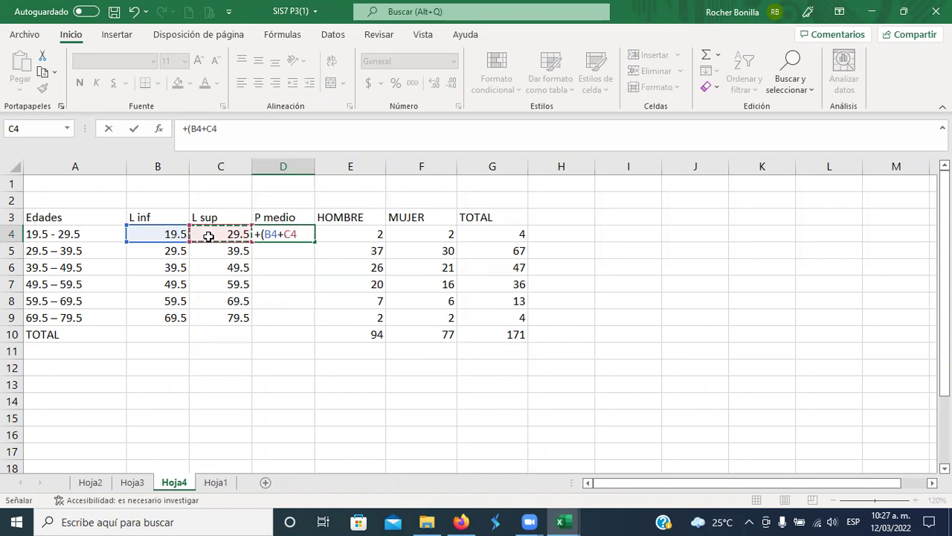
type(")")
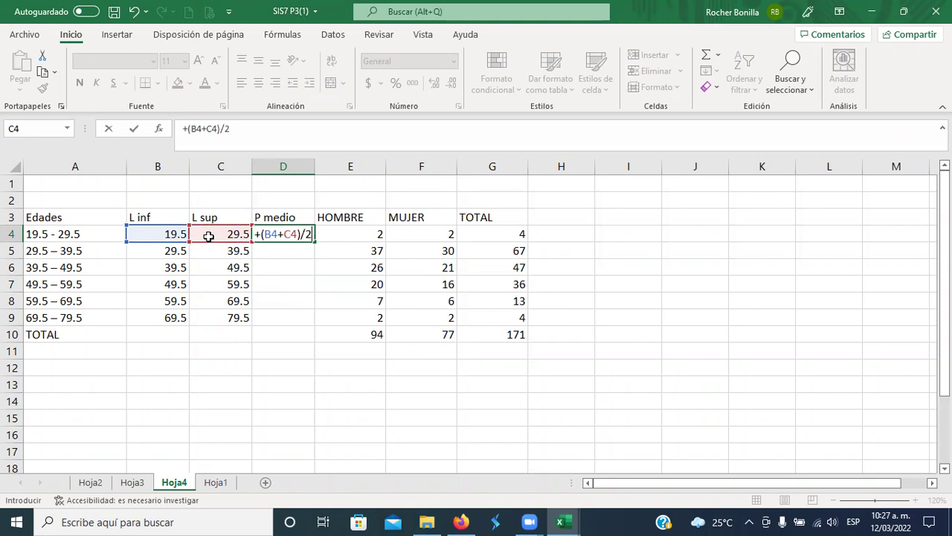
type("/2")
key("Return")
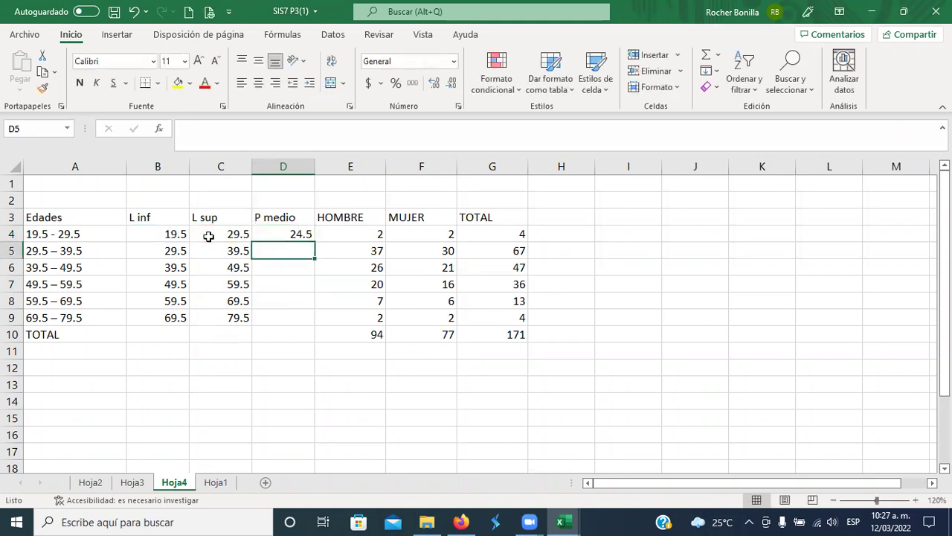
- Copy the midpoint formula from D4 down to cells D5 to D9
left_click(275, 235)
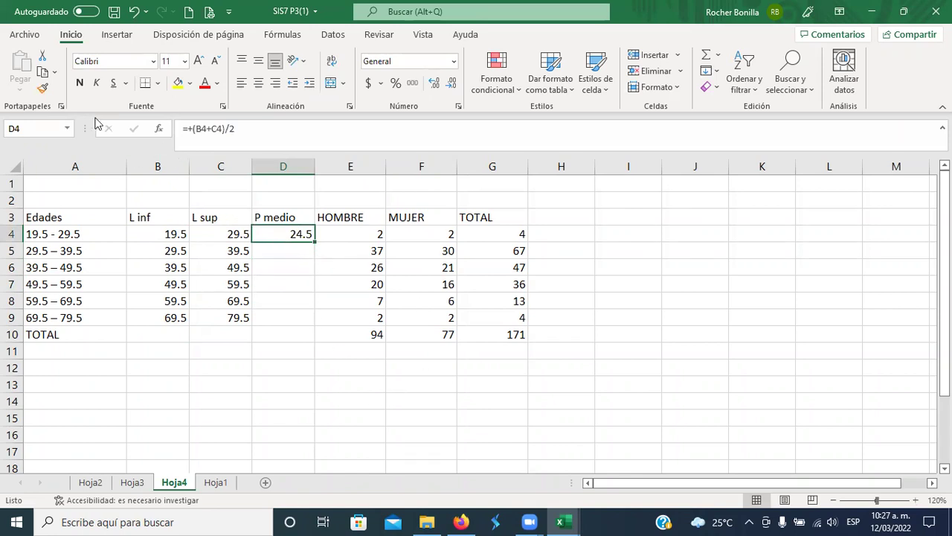
left_click(43, 71)
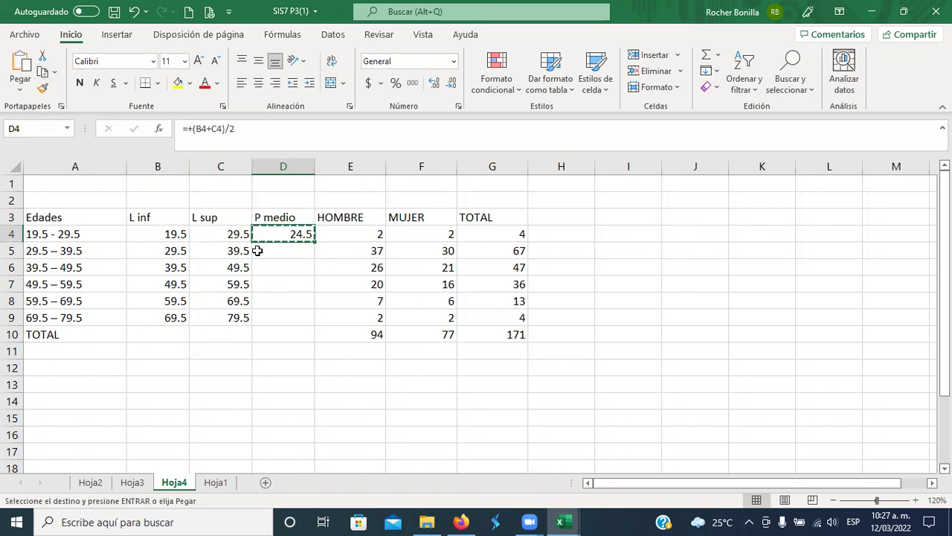
left_click(275, 253)
left_click_drag(285, 250, 283, 320)
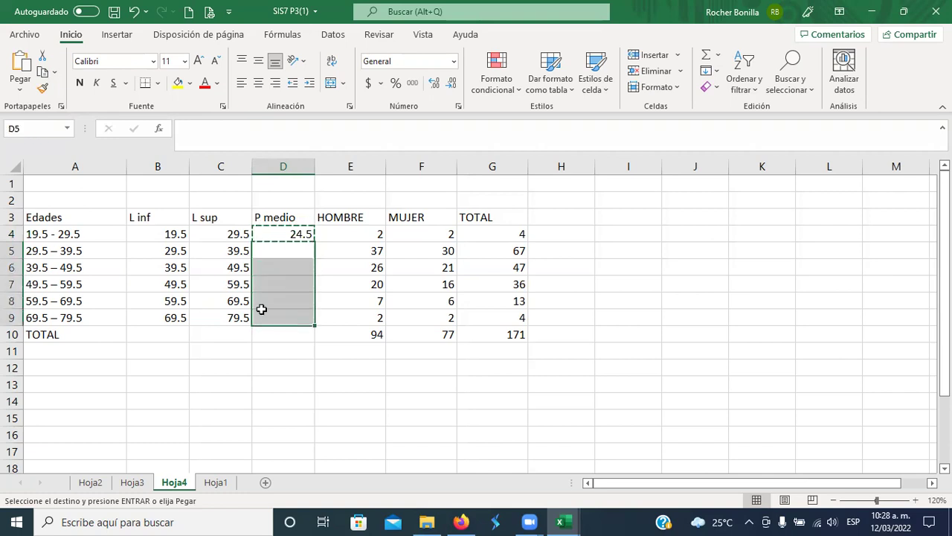
left_click(21, 61)
left_click(297, 285)
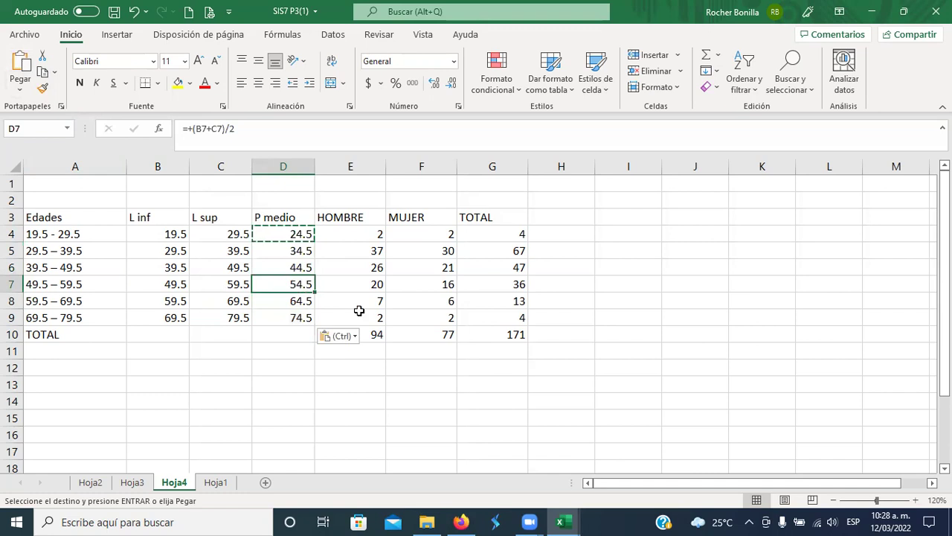
key("Escape")
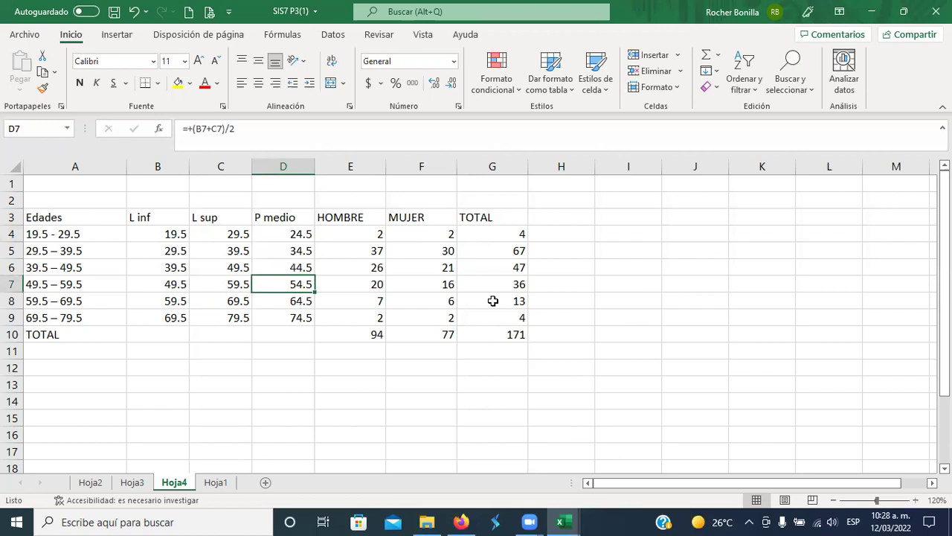
- Insert the recommended line chart (Líneas) for the HOMBRE and MUJER frequencies in E3 to F9, headers included
left_click(339, 216)
left_click_drag(338, 214, 406, 317)
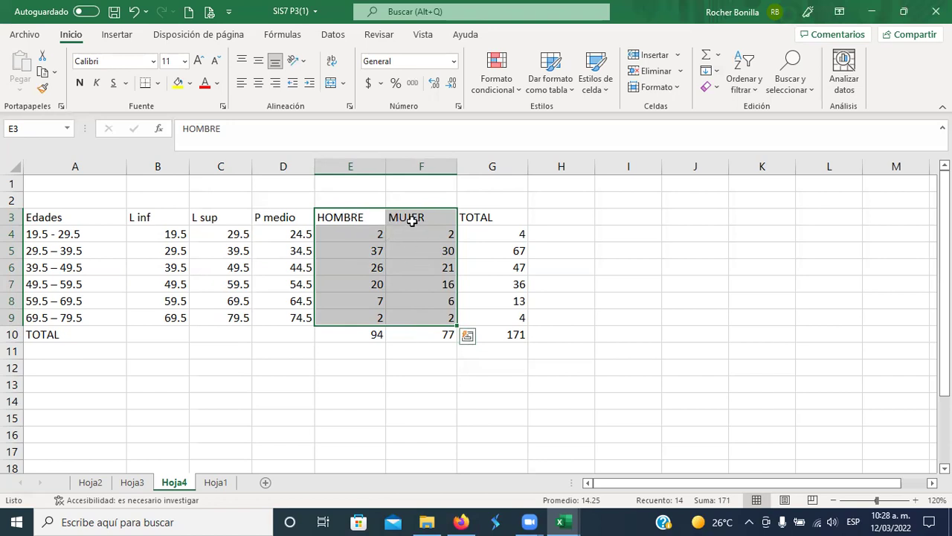
left_click(119, 35)
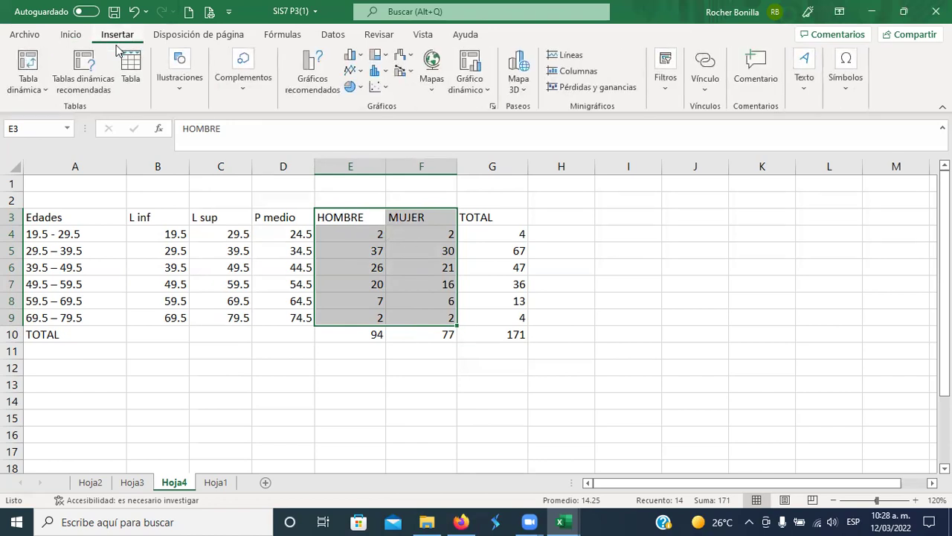
left_click(309, 65)
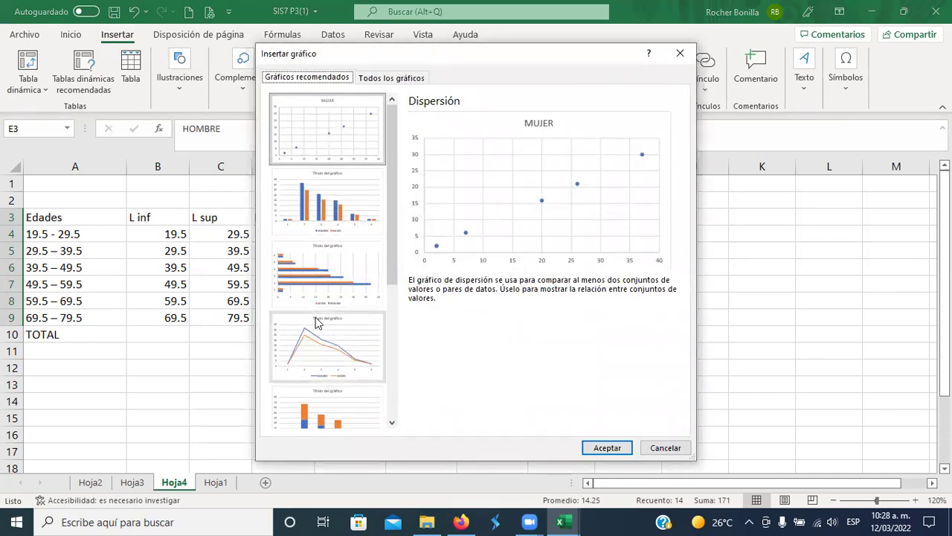
left_click(324, 342)
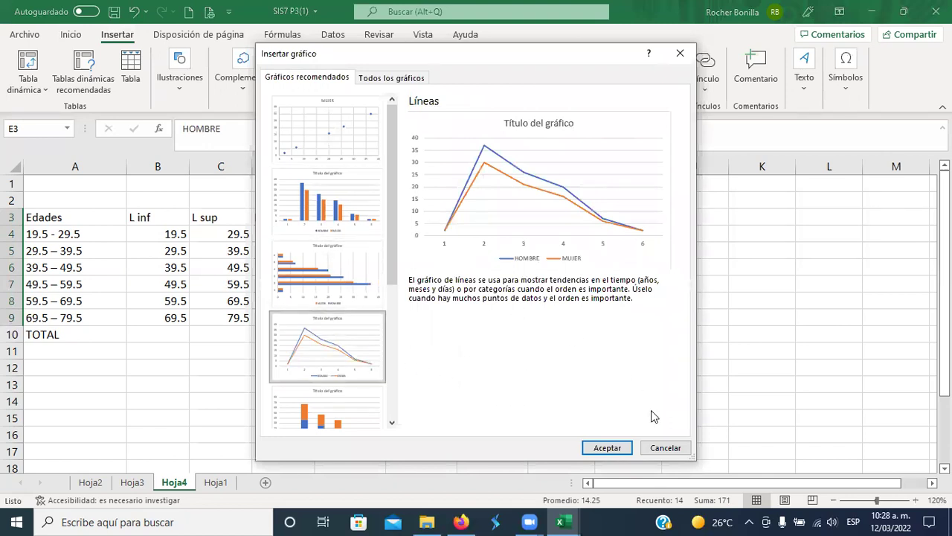
left_click_drag(392, 256, 389, 301)
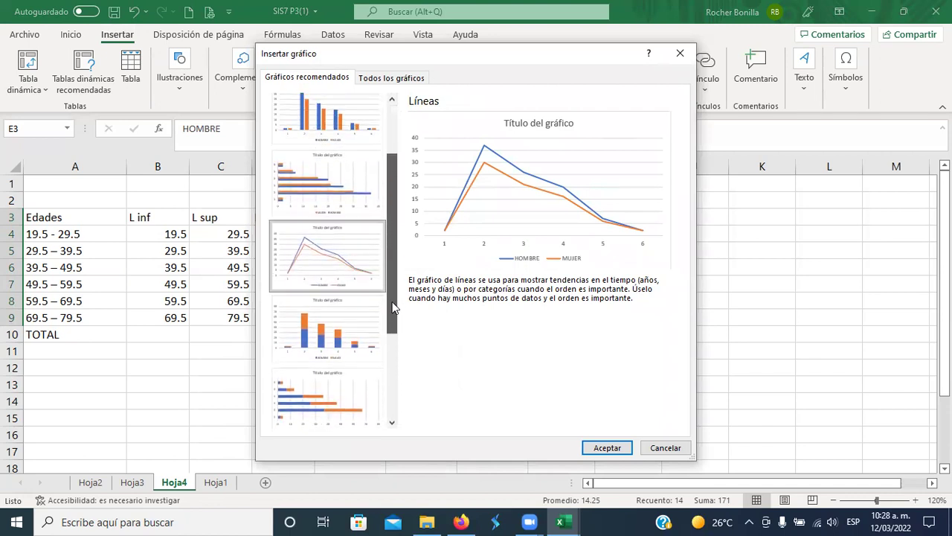
left_click(604, 448)
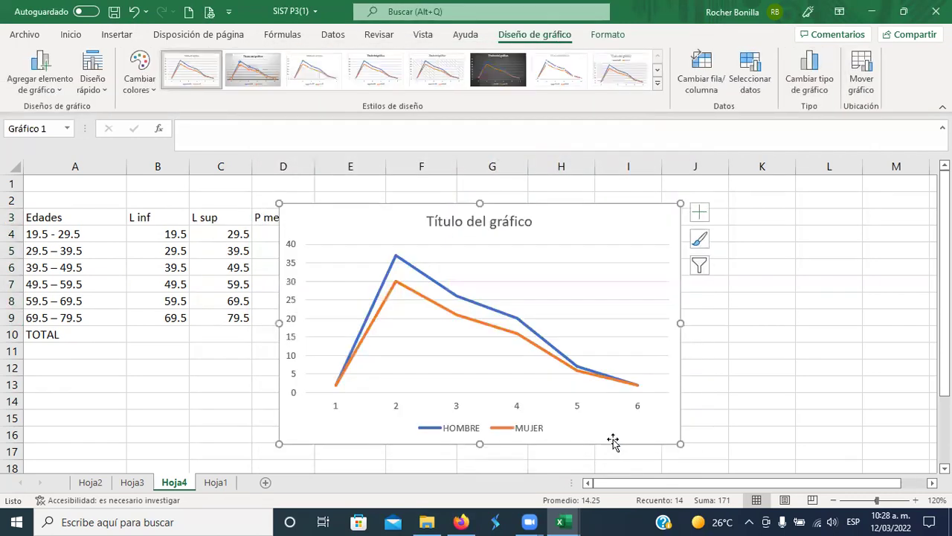
- Shrink the line chart slightly and move it beside the frequency table so the HOMBRE and MUJER columns are uncovered
left_click_drag(538, 212, 795, 172)
key("ctrl+z")
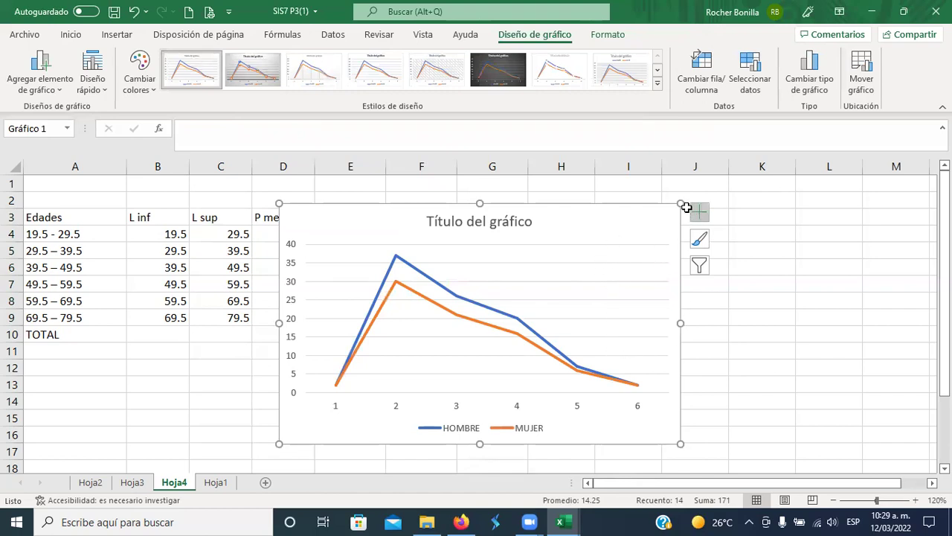
left_click_drag(682, 204, 659, 224)
left_click_drag(595, 237, 823, 197)
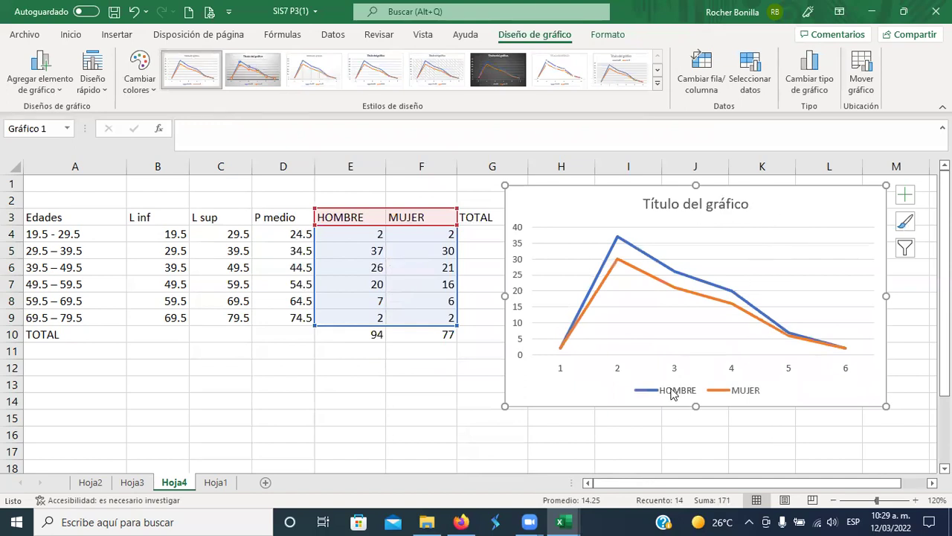
left_click(788, 435)
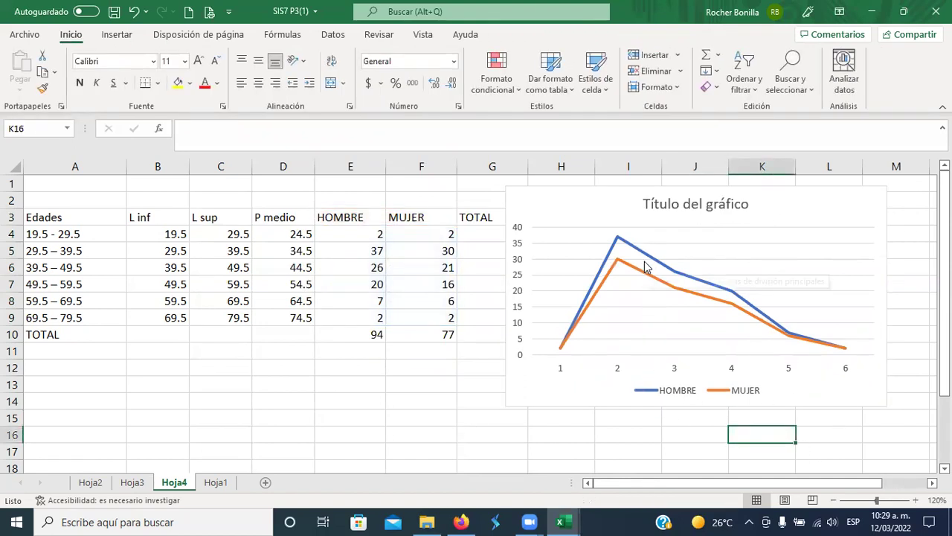
- Review the HOMBRE and MUJER line chart with the column totals, and the earlier frequency chart on sheet Hoja2
mouse_move(644, 264)
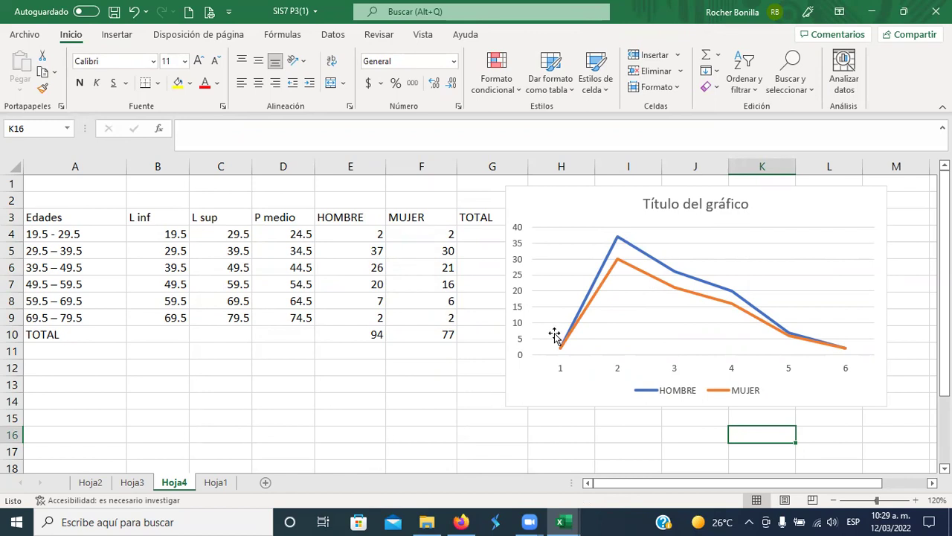
left_click(376, 335)
left_click(443, 347)
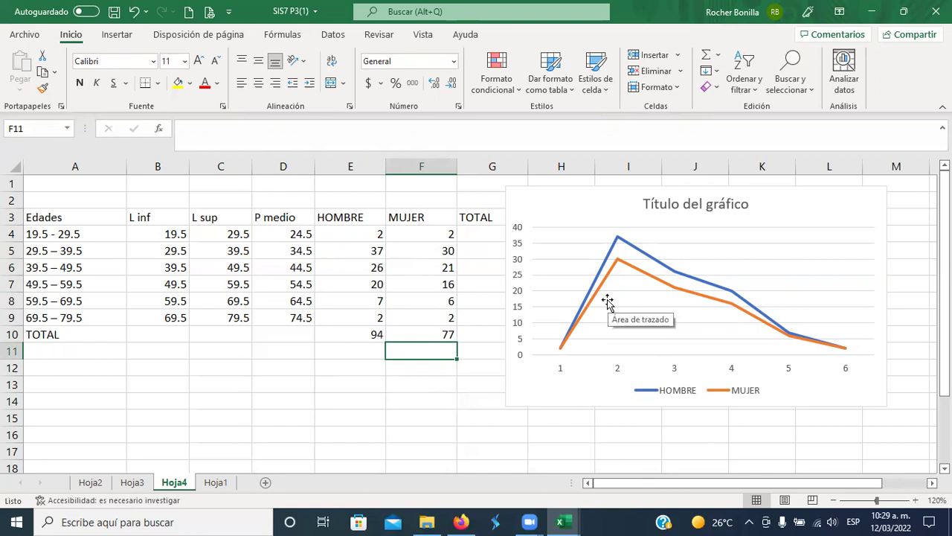
left_click(133, 483)
left_click(93, 485)
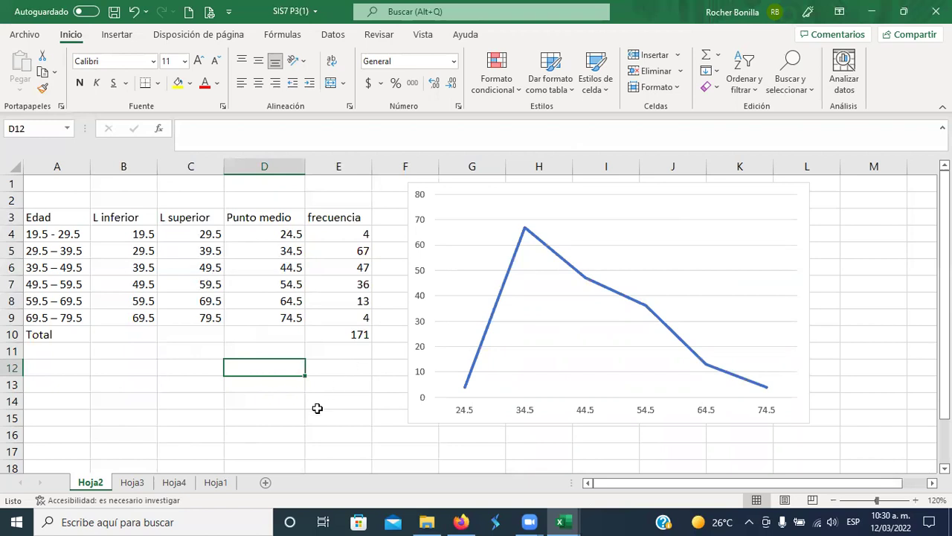
- Create a pivot table on a new worksheet from the data range A1 to C172 on sheet Hoja1
left_click(213, 484)
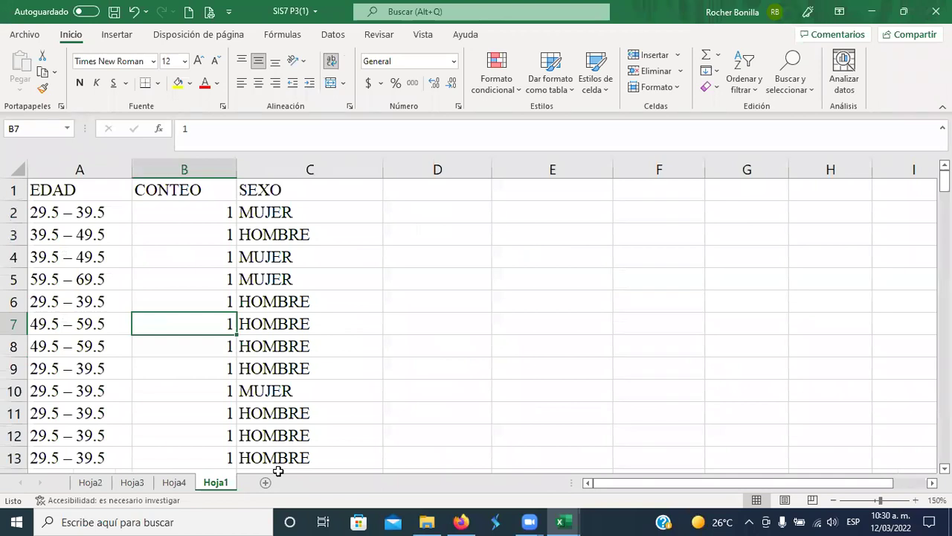
left_click(86, 198)
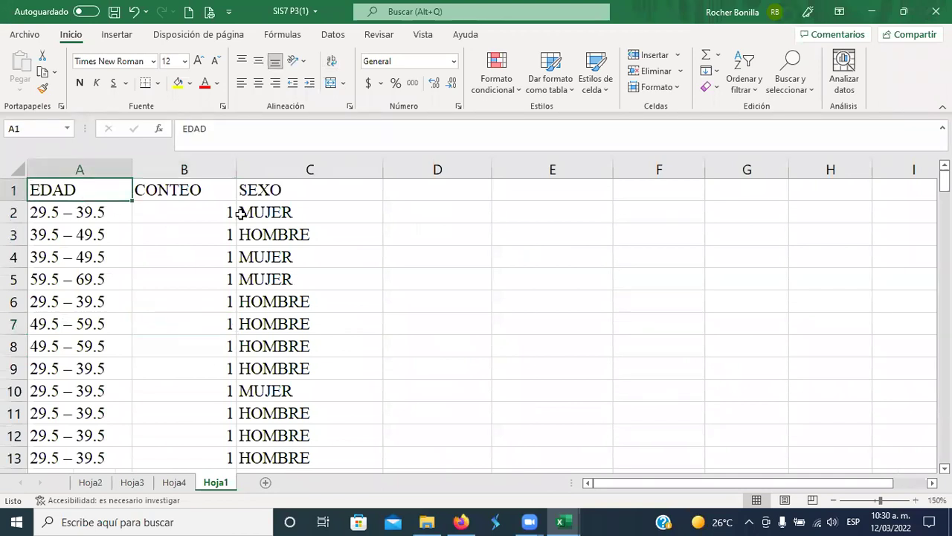
left_click(116, 35)
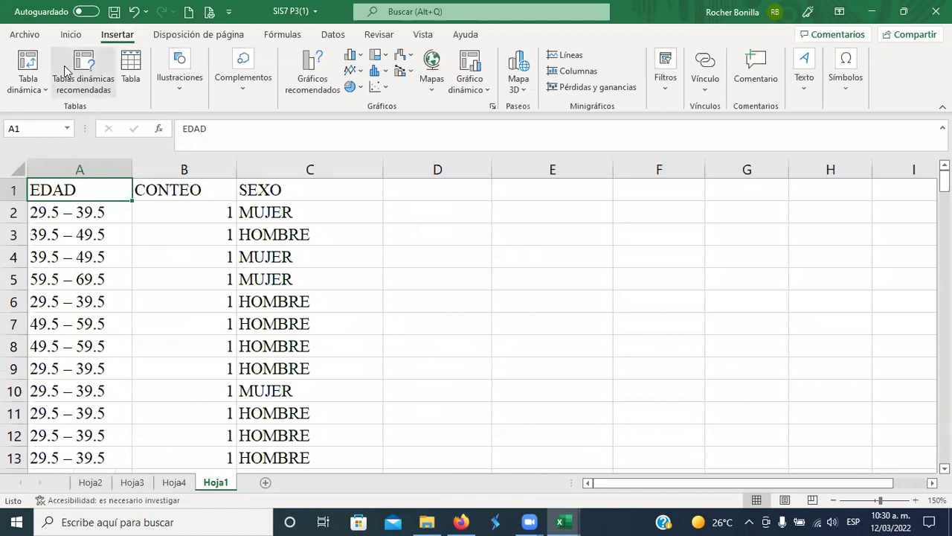
left_click(33, 68)
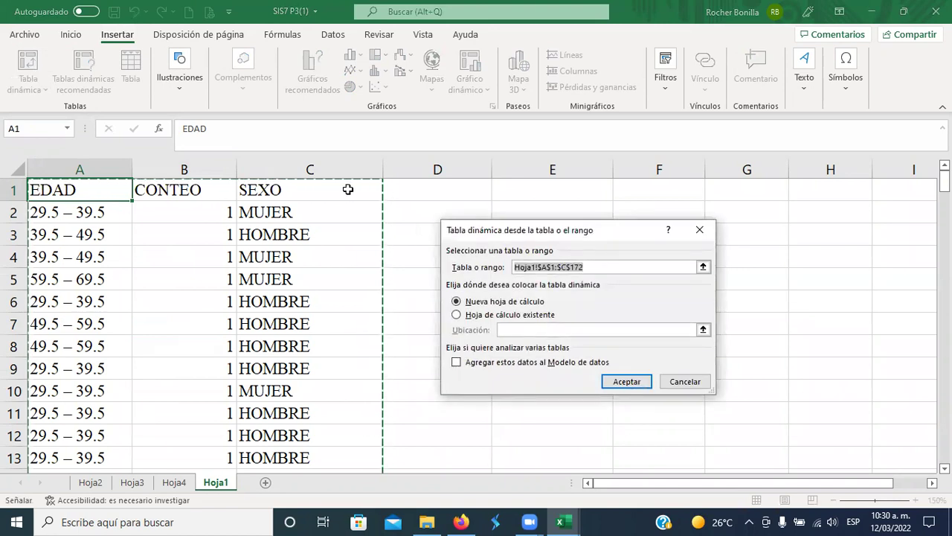
left_click(626, 383)
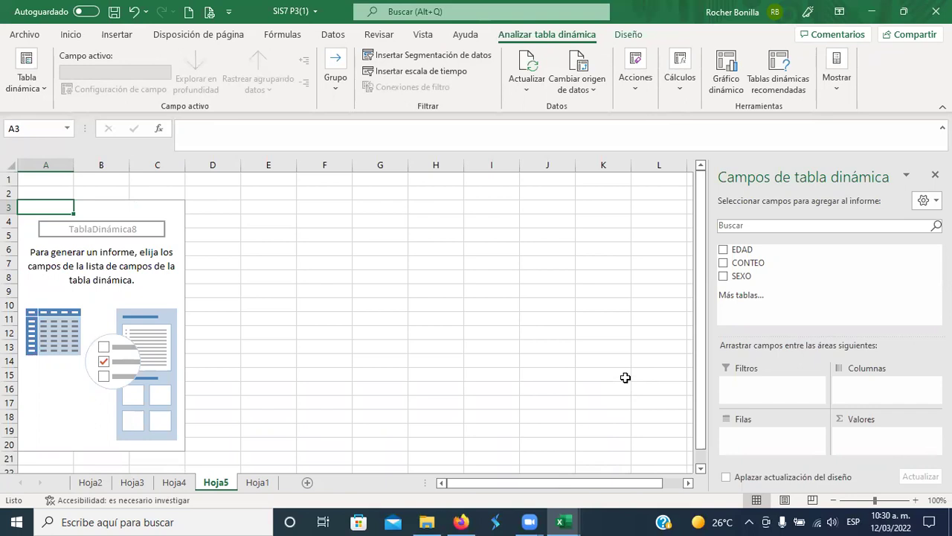
- Place the EDAD field in the pivot table's rows and the sum of CONTEO in its values
left_click_drag(739, 251, 740, 438)
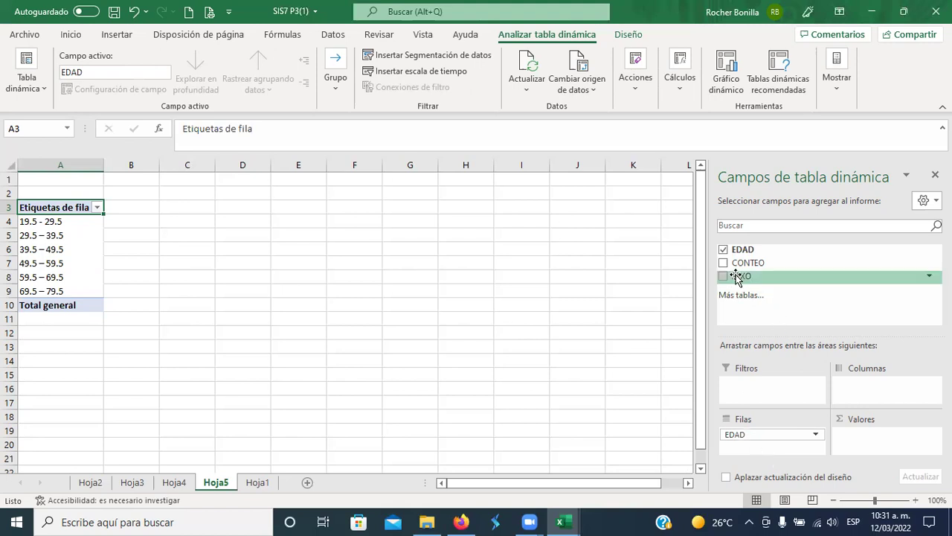
left_click_drag(731, 265, 859, 440)
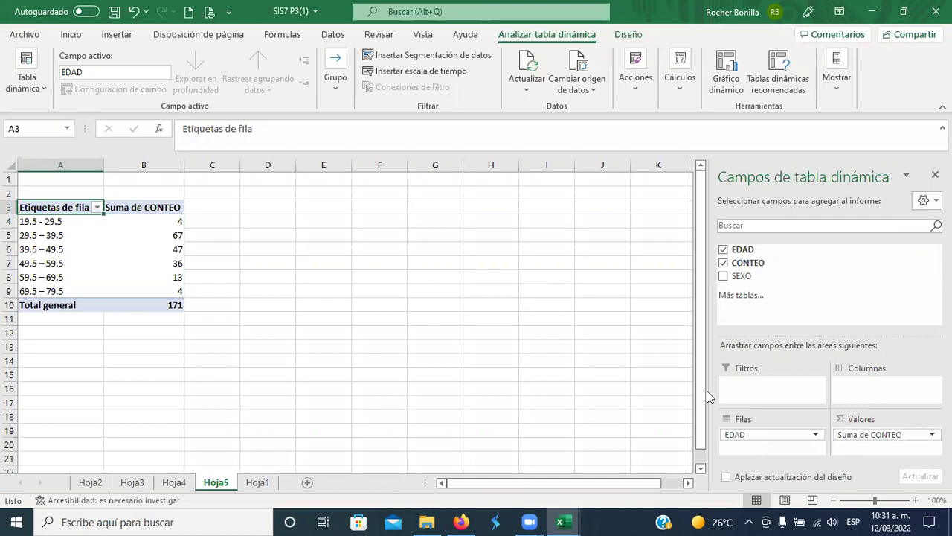
left_click(313, 302)
left_click(64, 206)
left_click(64, 206)
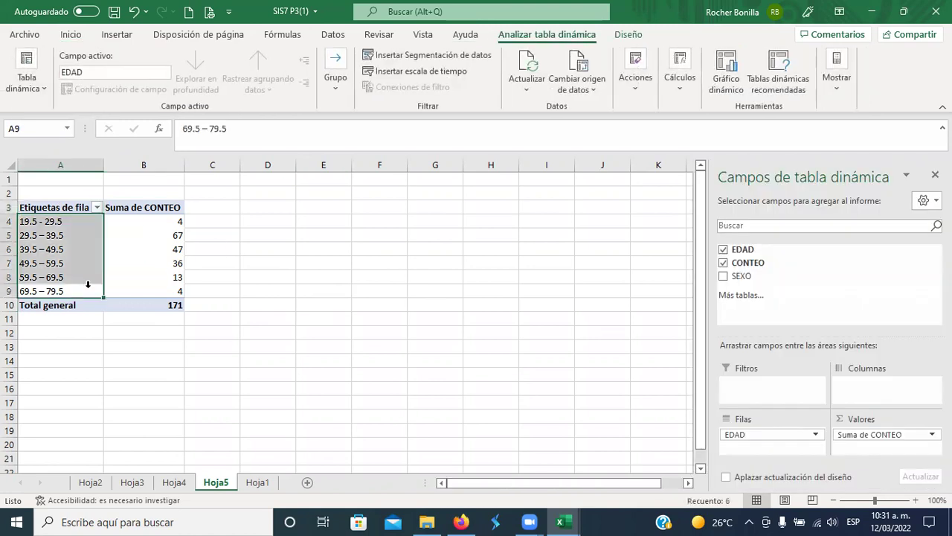
left_click(144, 301)
left_click(67, 216)
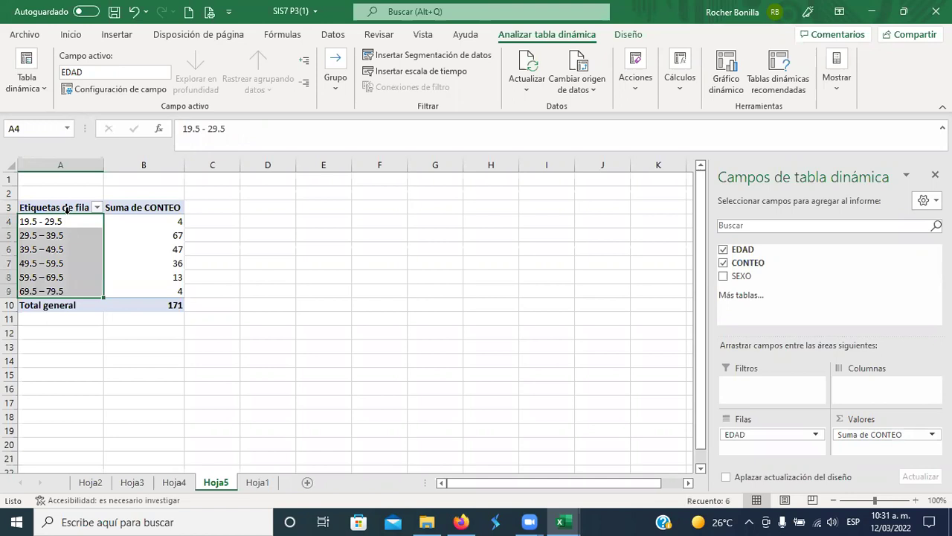
left_click(66, 208)
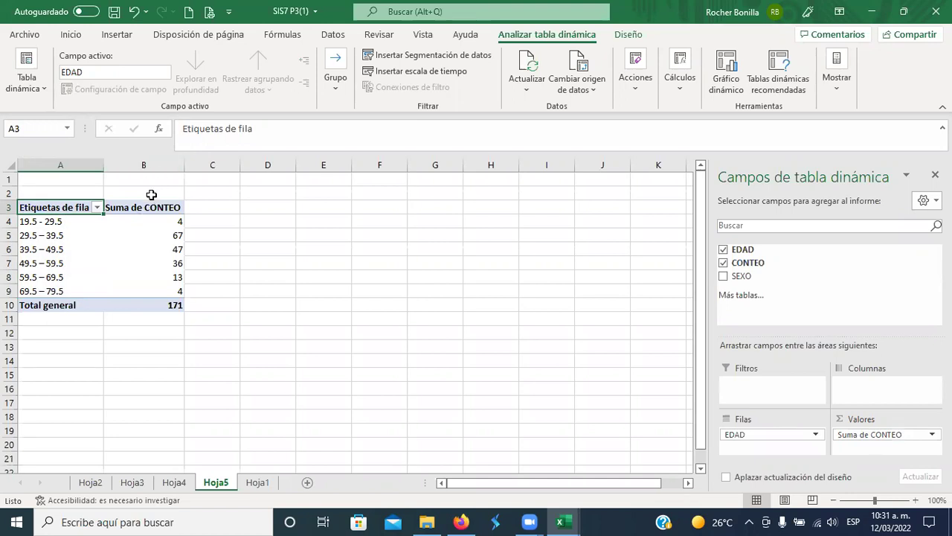
- Copy the whole pivot table, including its total row, and paste it as plain values starting at cell D3
left_click(256, 218)
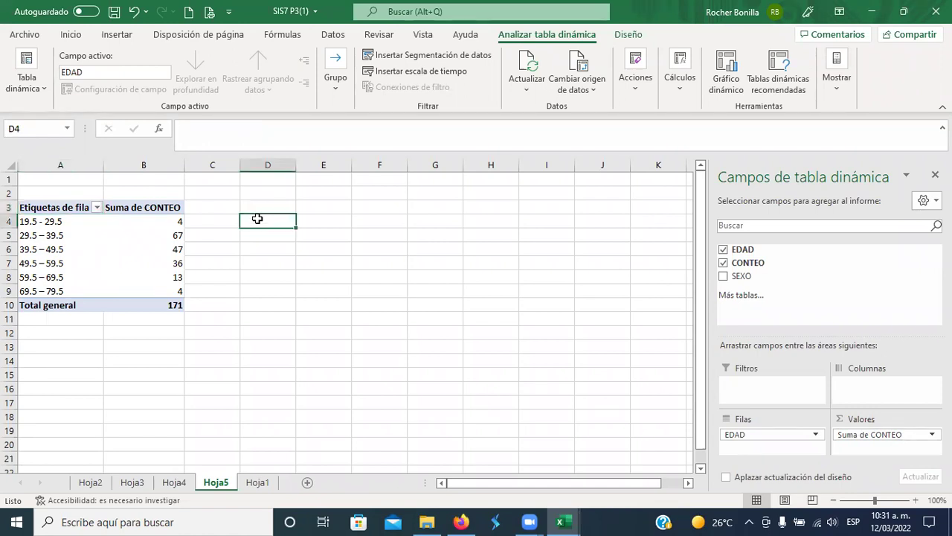
left_click_drag(47, 207, 146, 301)
key("ctrl+c")
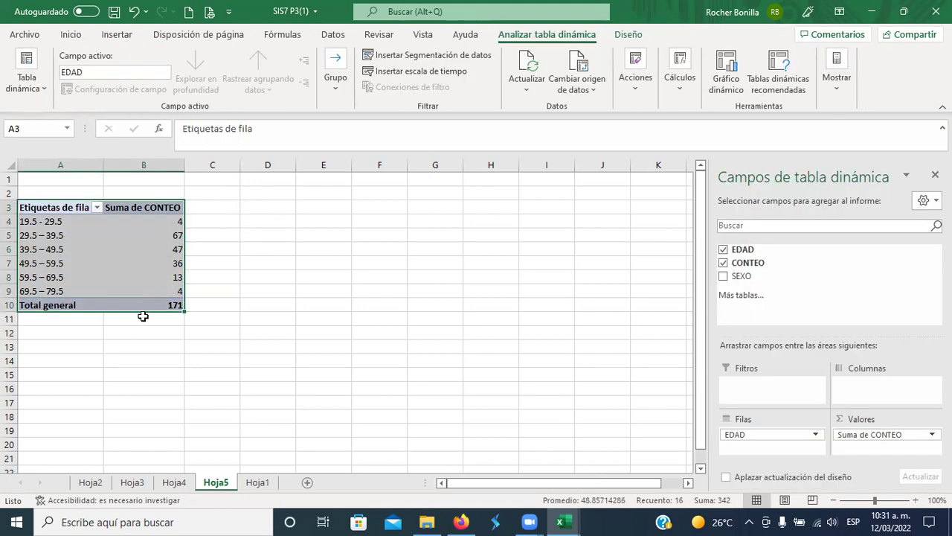
right_click(146, 285)
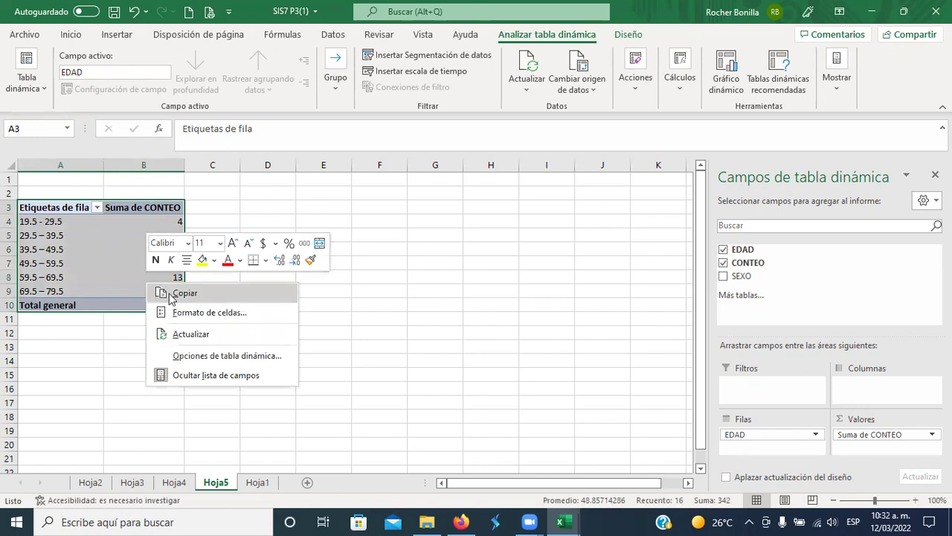
left_click(151, 293)
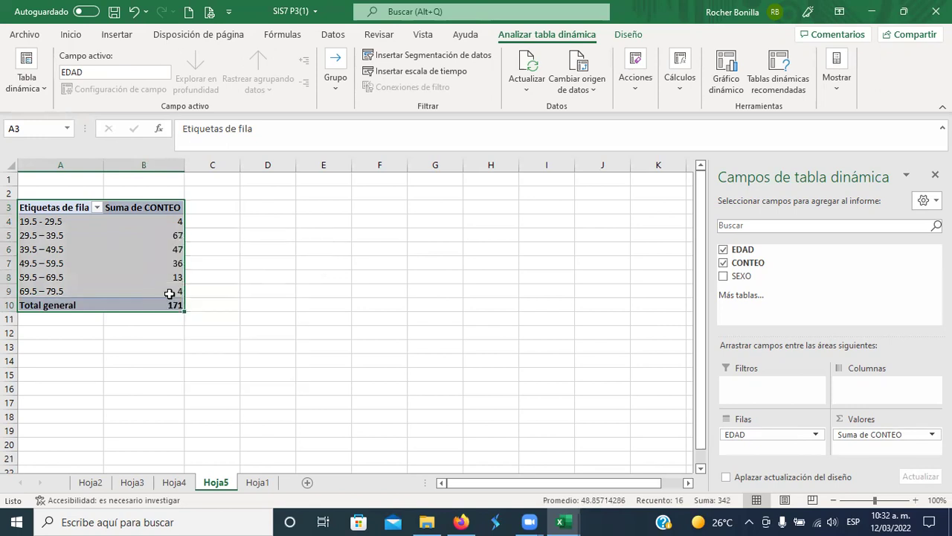
left_click(258, 207)
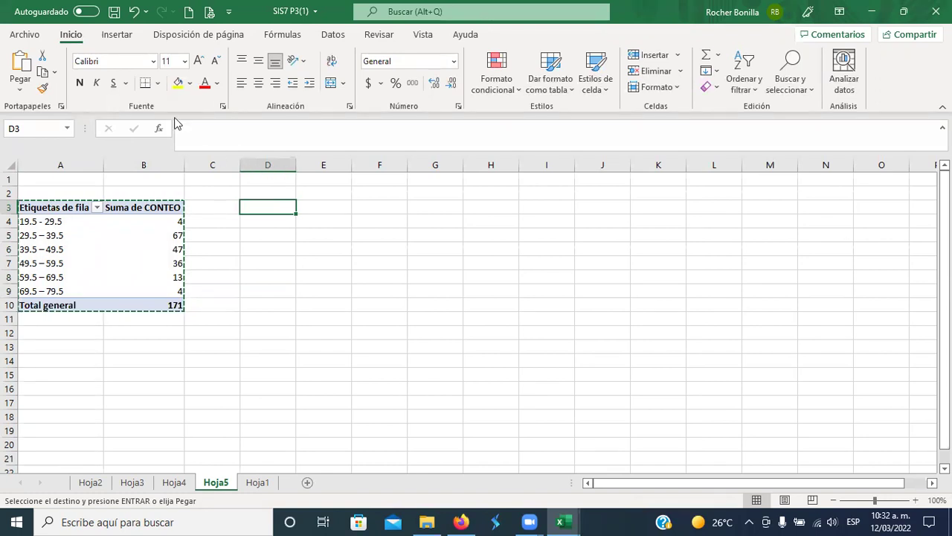
left_click(21, 90)
left_click(72, 256)
left_click(410, 243)
left_click(683, 384)
left_click(483, 288)
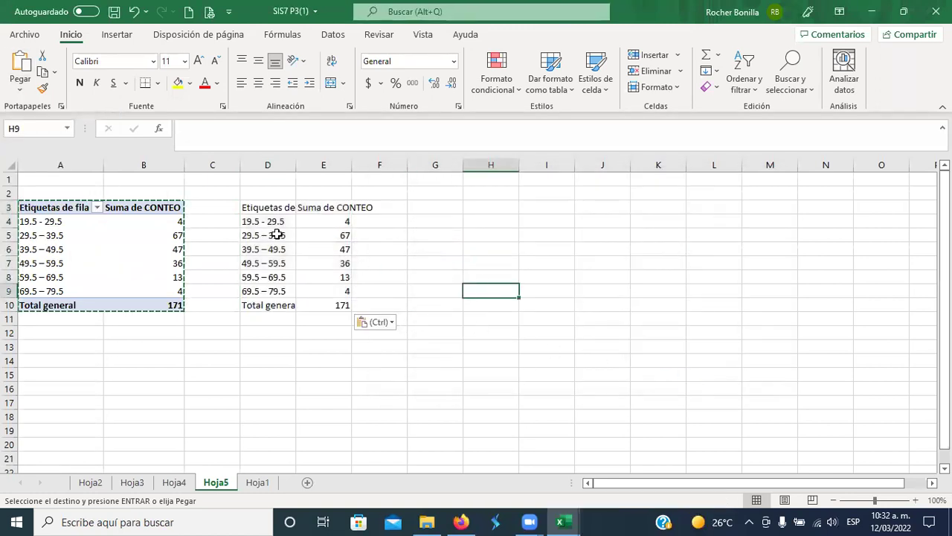
- Delete columns A to C, which hold the original pivot table, leaving only the pasted values
left_click_drag(209, 165, 31, 171)
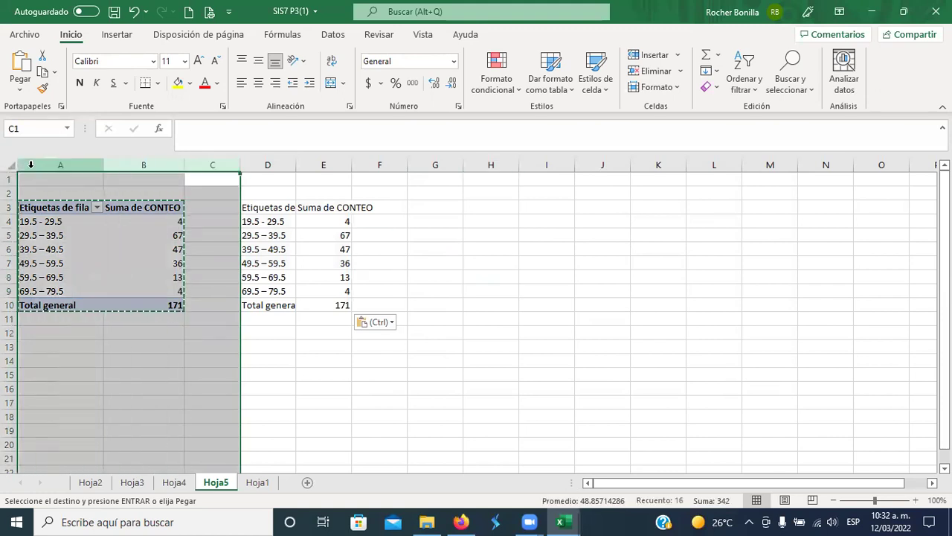
right_click(31, 171)
left_click(90, 304)
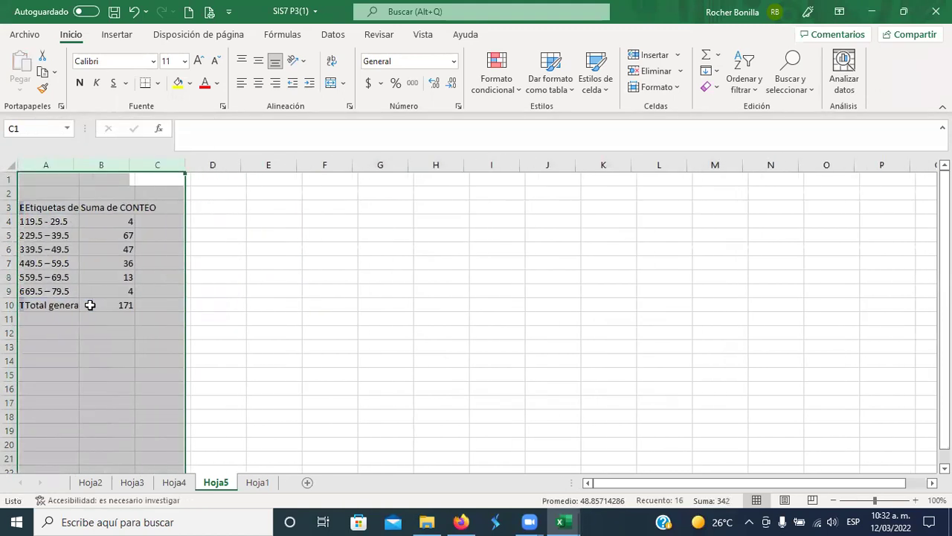
left_click(111, 291)
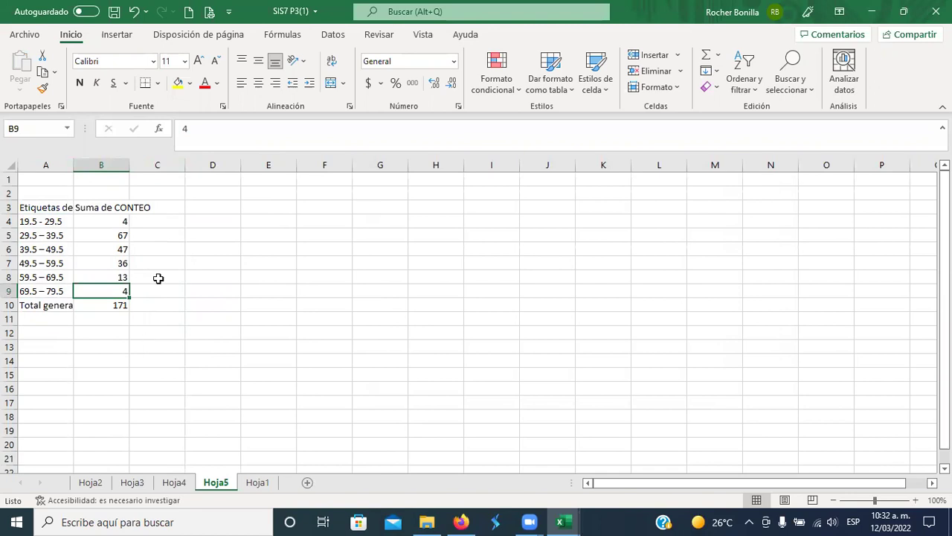
- Insert three blank columns between the age-group labels and the Suma de CONTEO column
left_click(105, 165)
left_click_drag(104, 165, 194, 171)
right_click(202, 170)
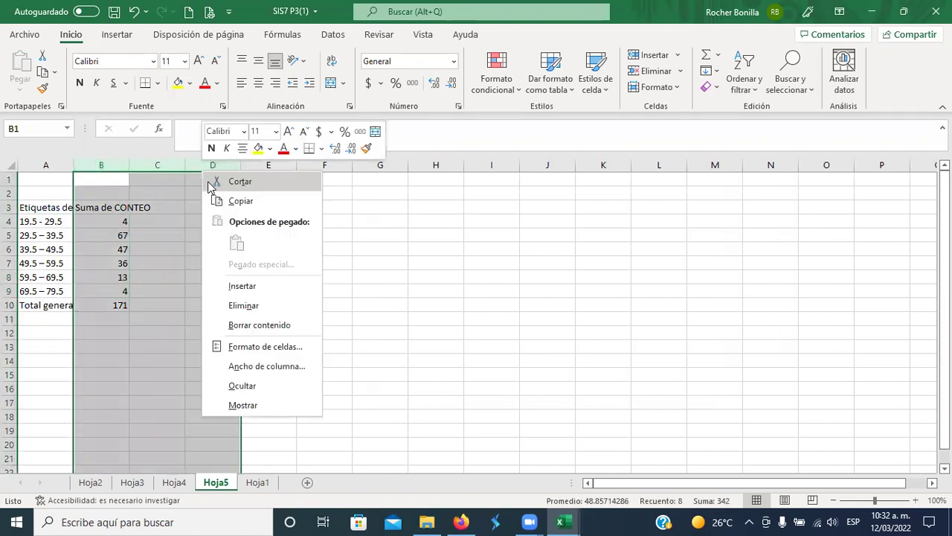
left_click(248, 286)
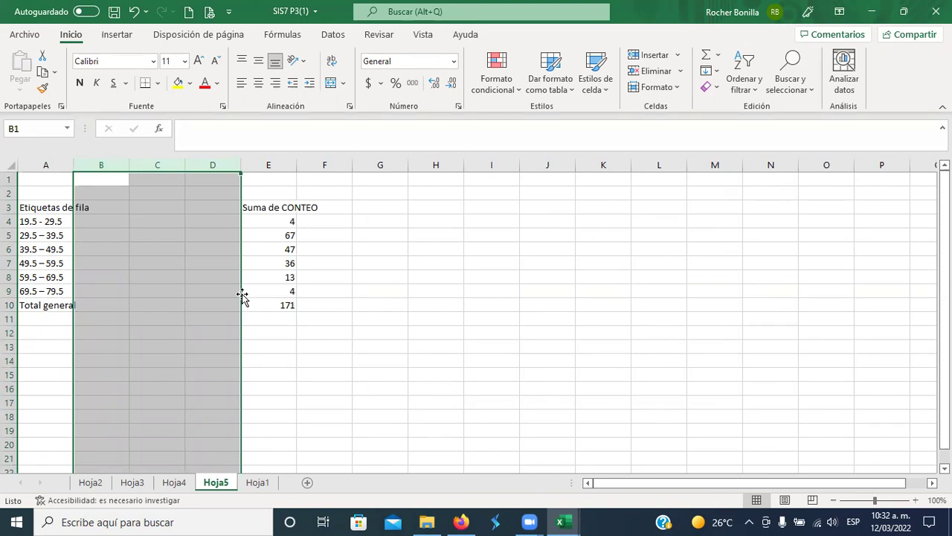
- Rename the age-group header in A3 as Edad and the count header in E3 as frecuencias
left_click(54, 208)
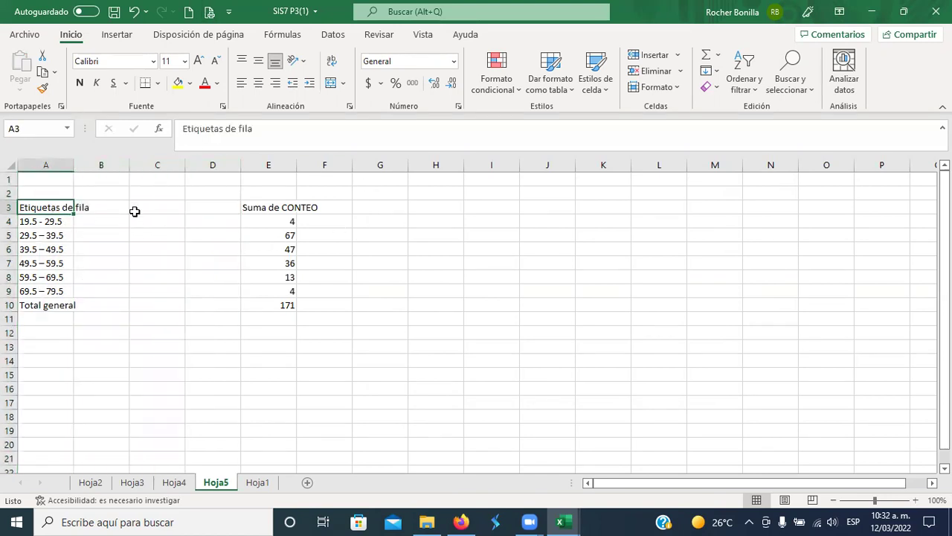
type("Edad")
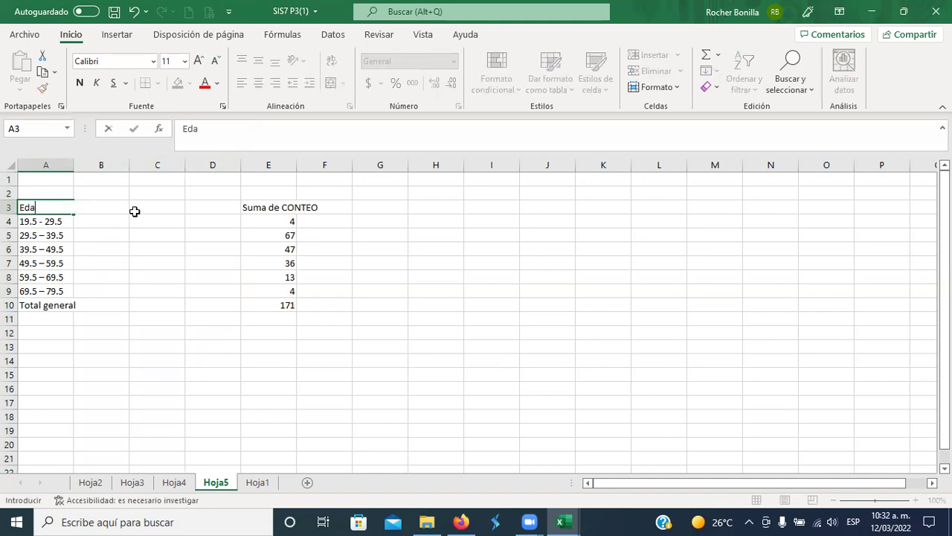
left_click(273, 206)
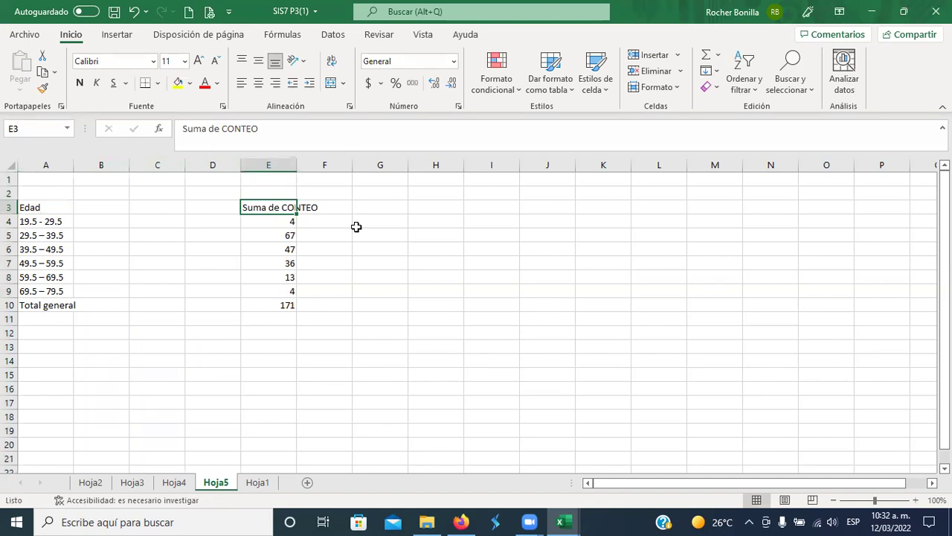
type("dre")
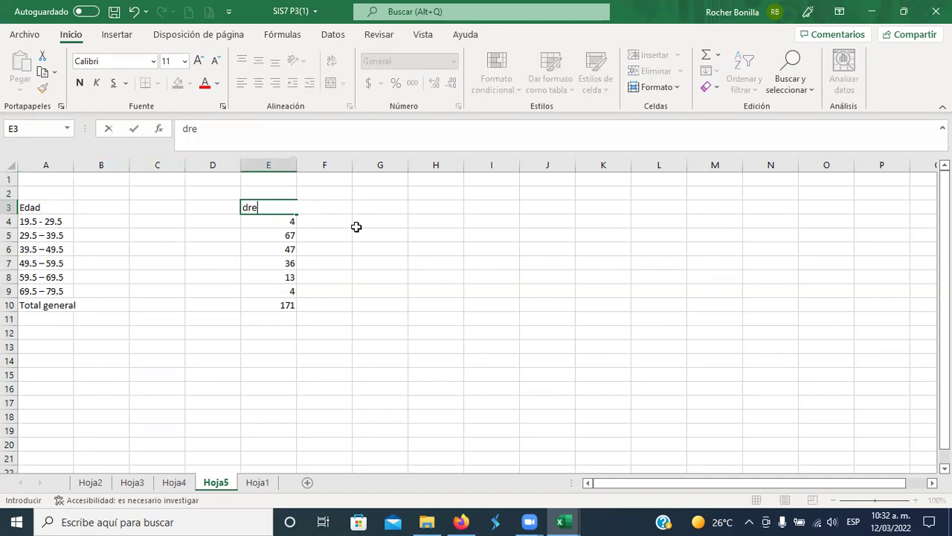
type("cuencias")
key("BackSpace")
key("BackSpace")
key("BackSpace")
key("BackSpace")
key("BackSpace")
key("BackSpace")
key("BackSpace")
key("BackSpace")
key("BackSpace")
key("BackSpace")
key("BackSpace")
type("frecuencias")
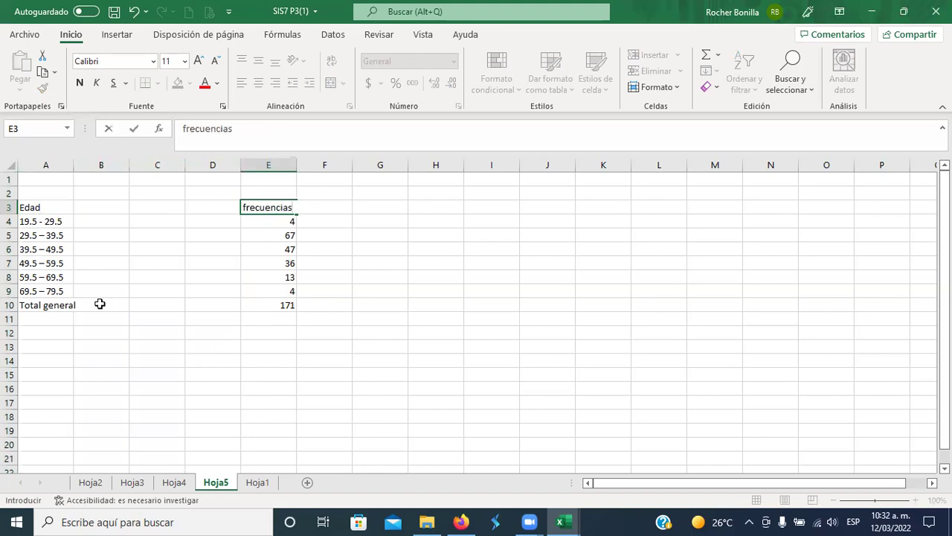
- Shorten the total row's label in A10 to Total
left_click(24, 306)
left_click(221, 129)
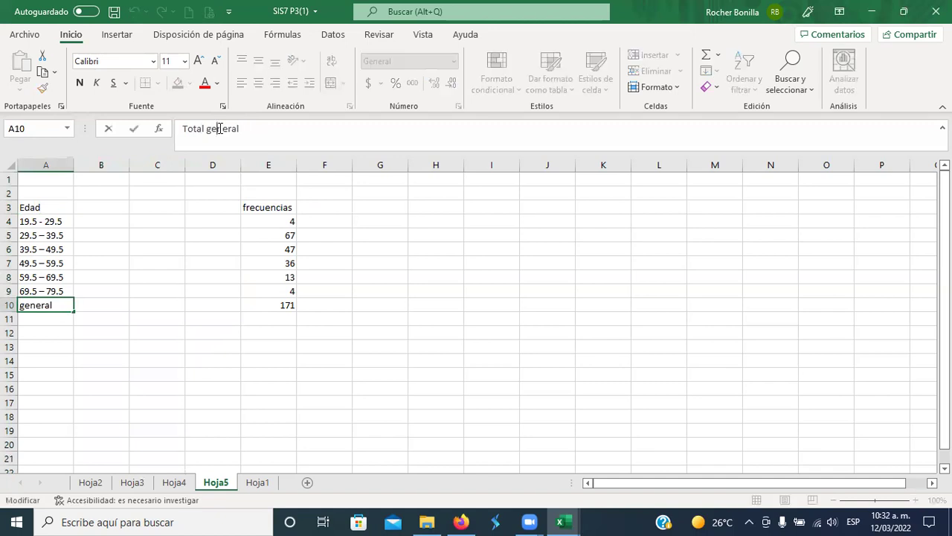
double_click(220, 129)
key("Delete")
key("Return")
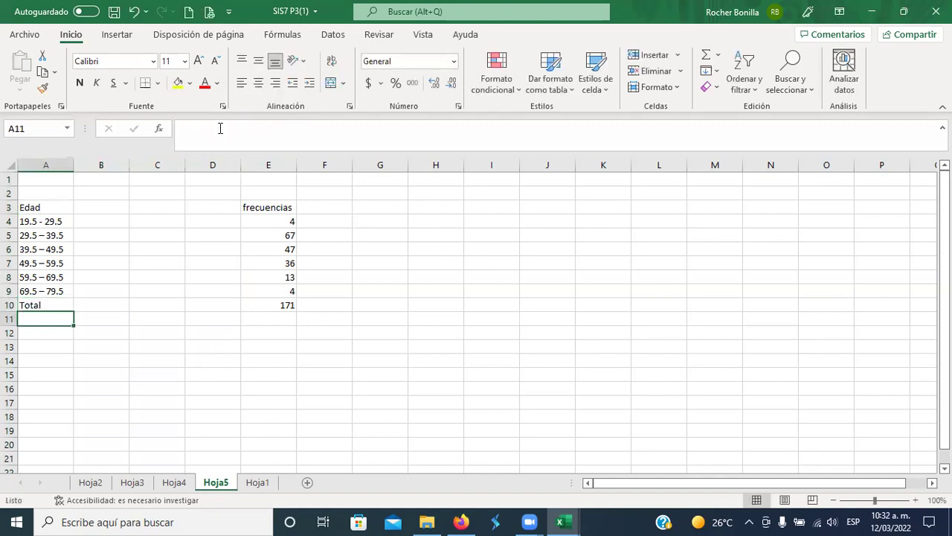
- Enter the headers l inf, l sup and P medio in cells B3 to D3
left_click(109, 212)
type("l")
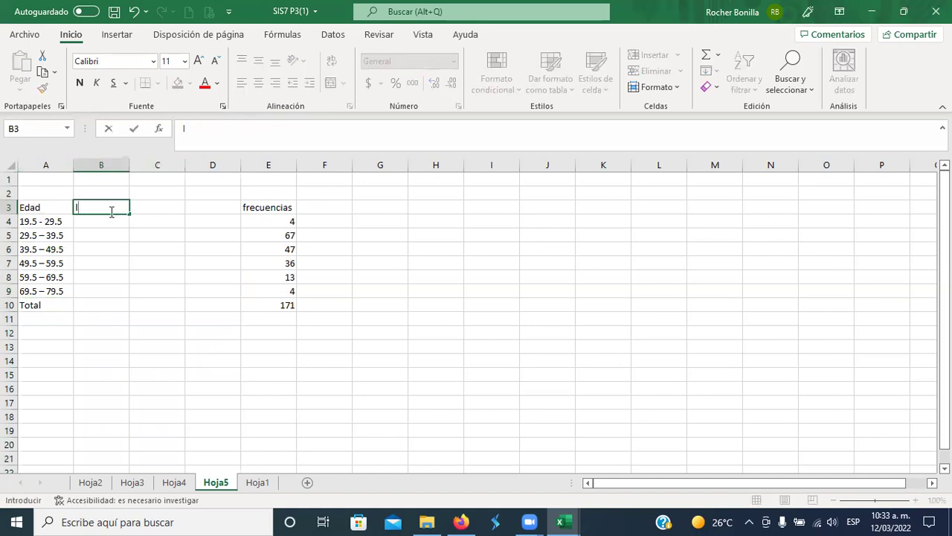
type(" inf")
key("Tab")
type("l")
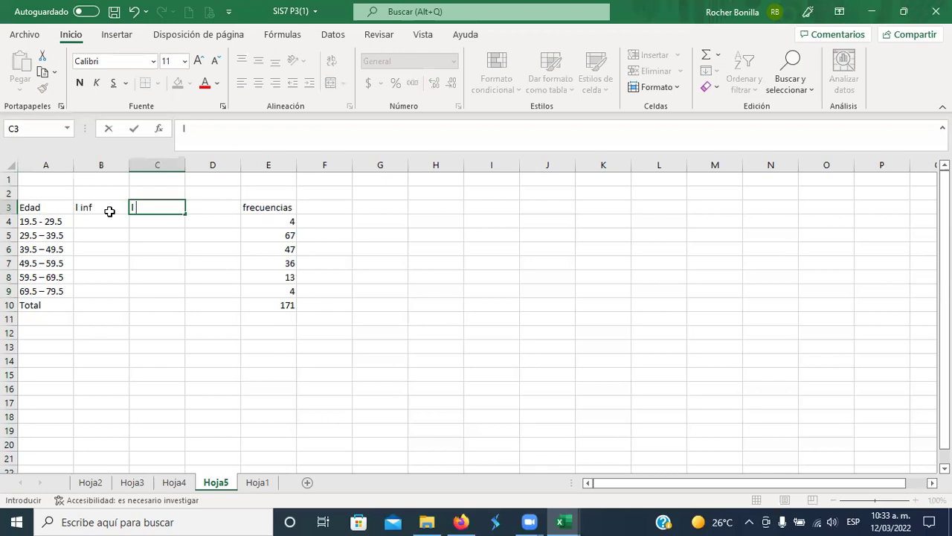
type(" sup")
key("Tab")
type("P medio")
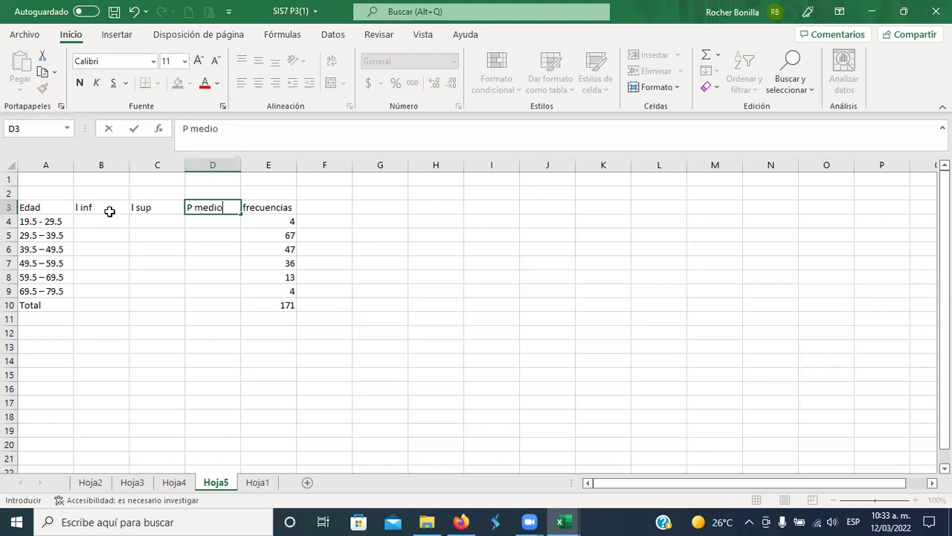
key("Return")
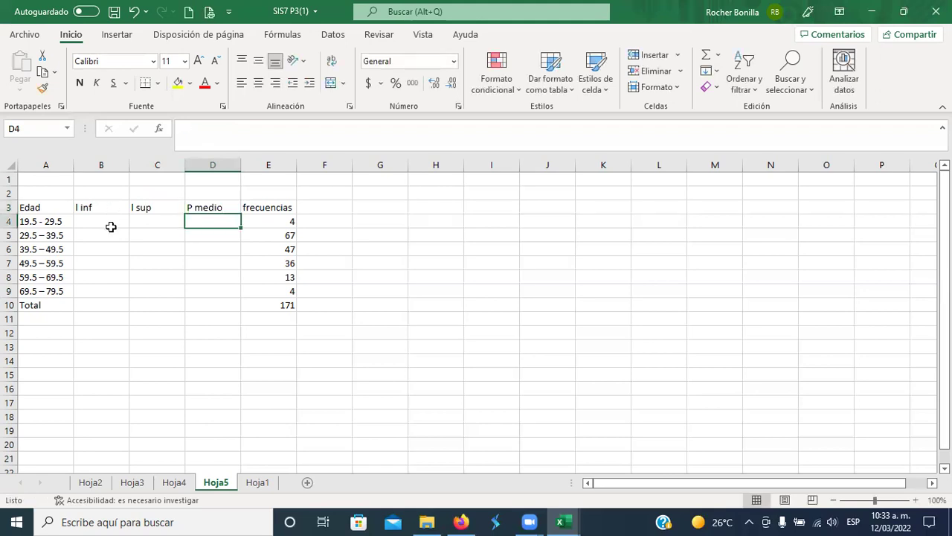
- Fill the l inf column in B4 to B9 with the lower limits 19.5, 29.5, 39.5, 49.5, 59.5 and 69.5
left_click_drag(108, 222, 142, 290)
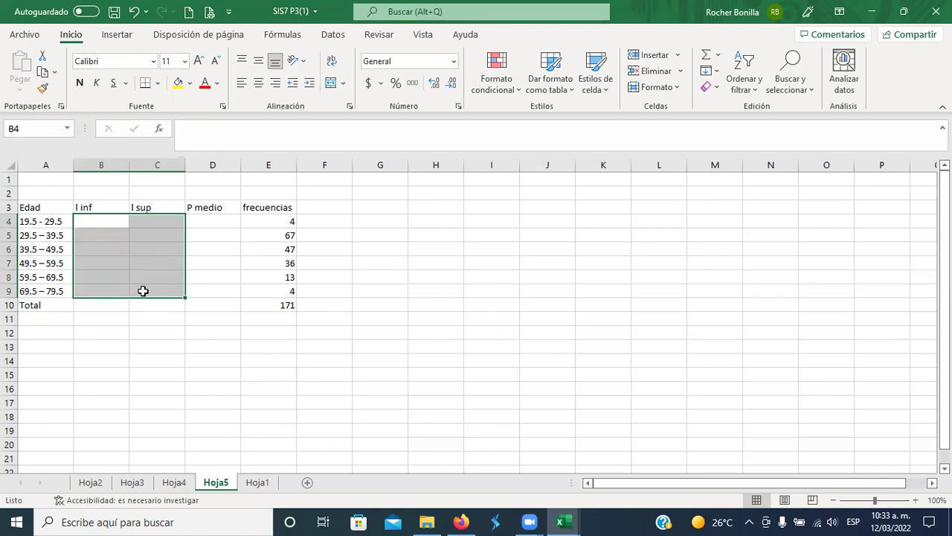
left_click(100, 221)
type("19.5")
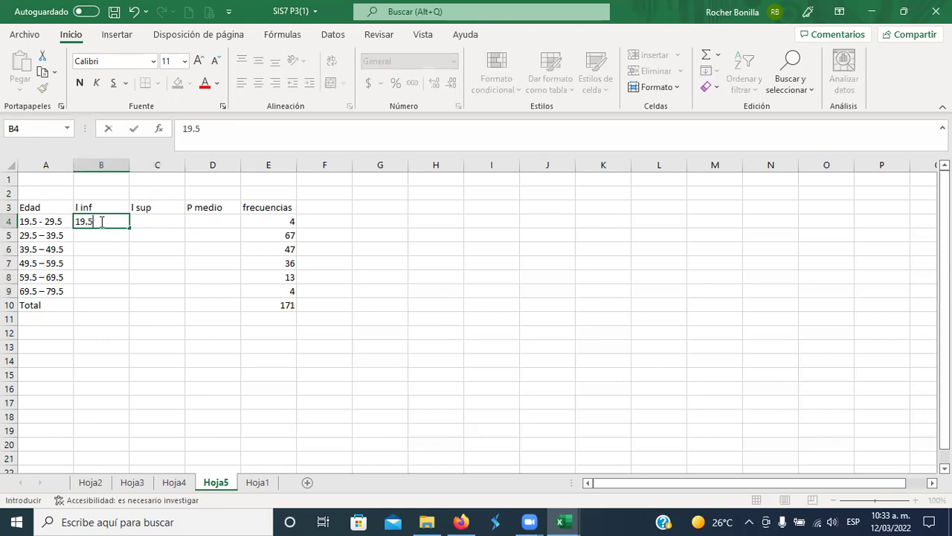
key("Return")
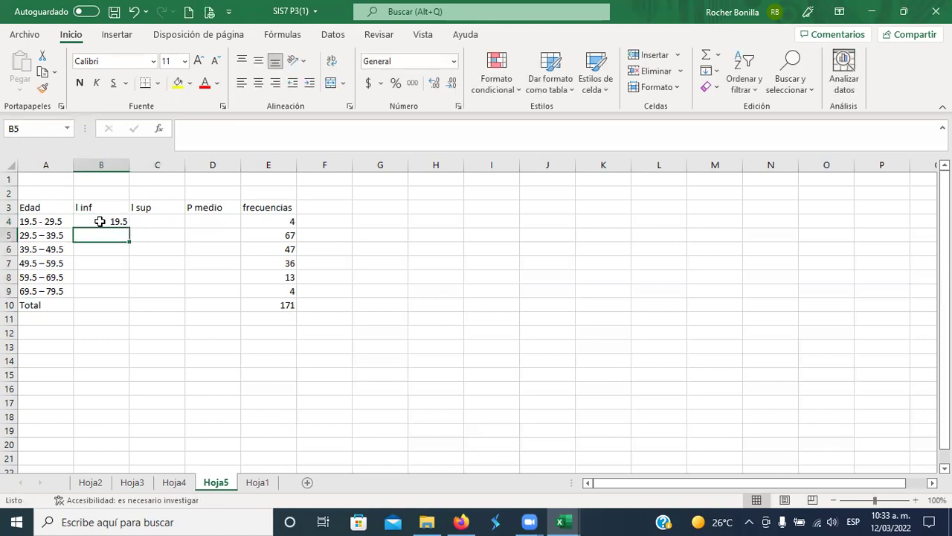
type("29.5")
key("Return")
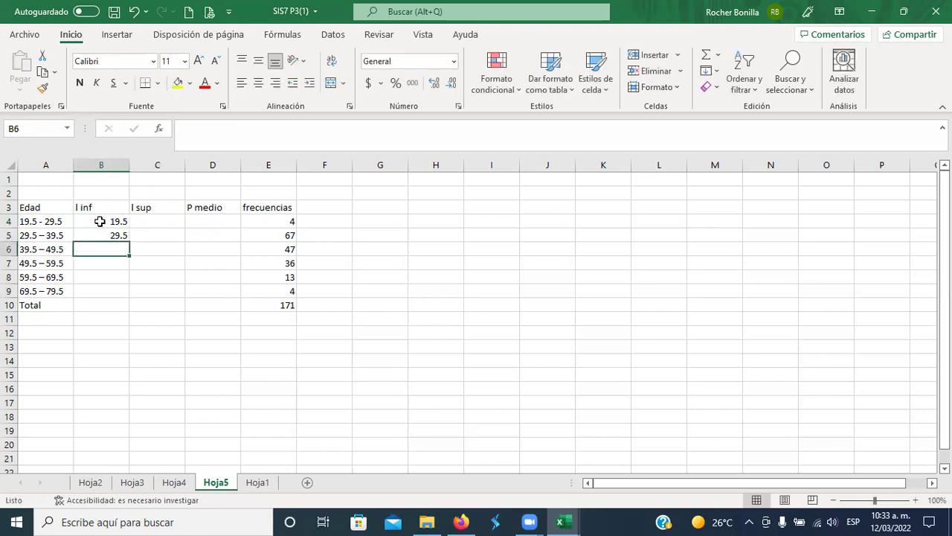
type("39.5")
key("Return")
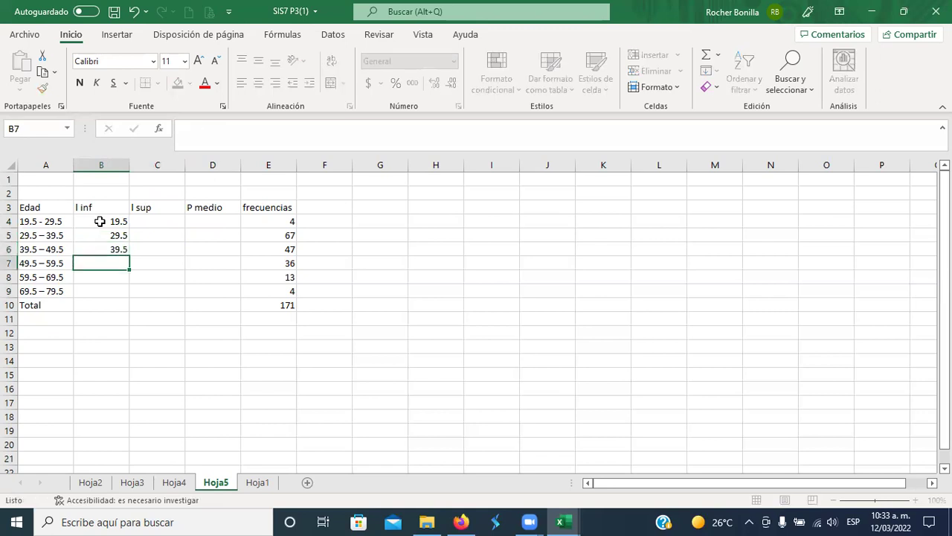
type("49.5")
key("Return")
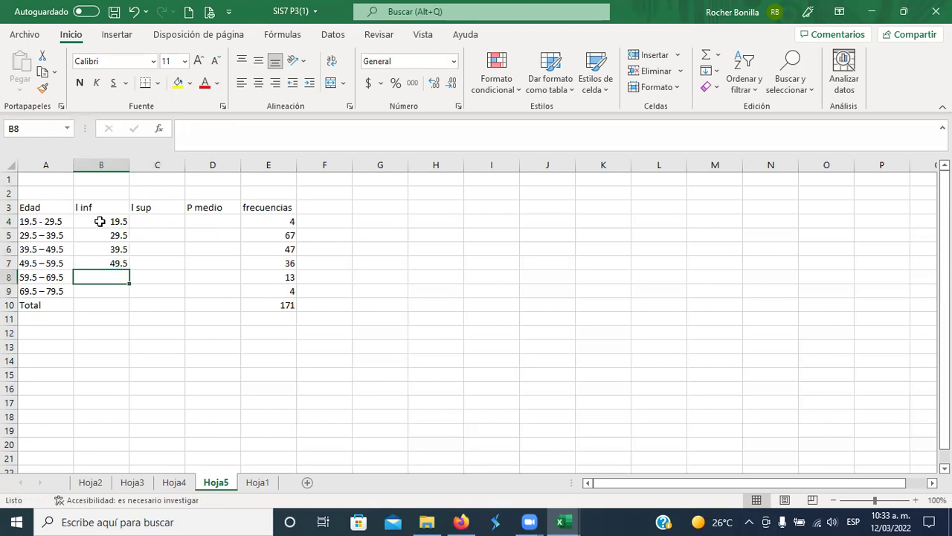
type("59.5")
key("Return")
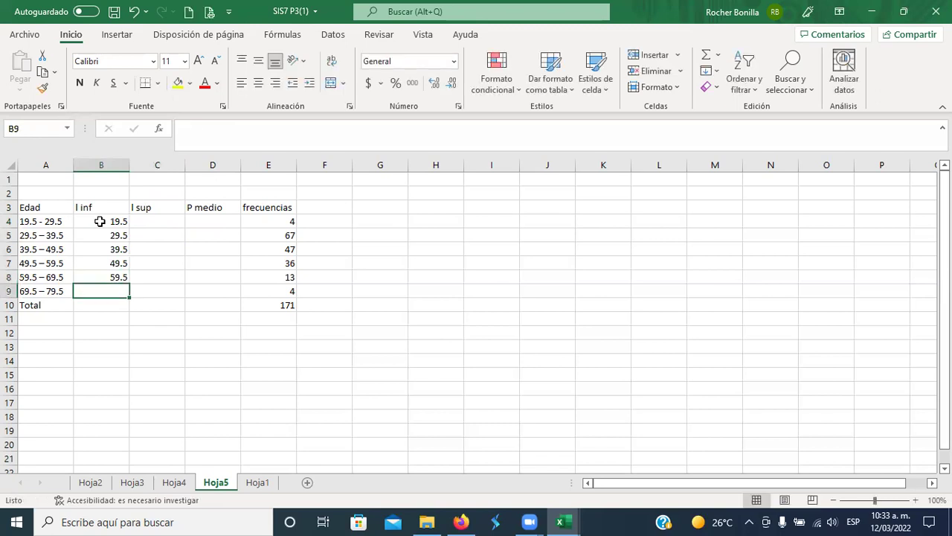
type("69.5")
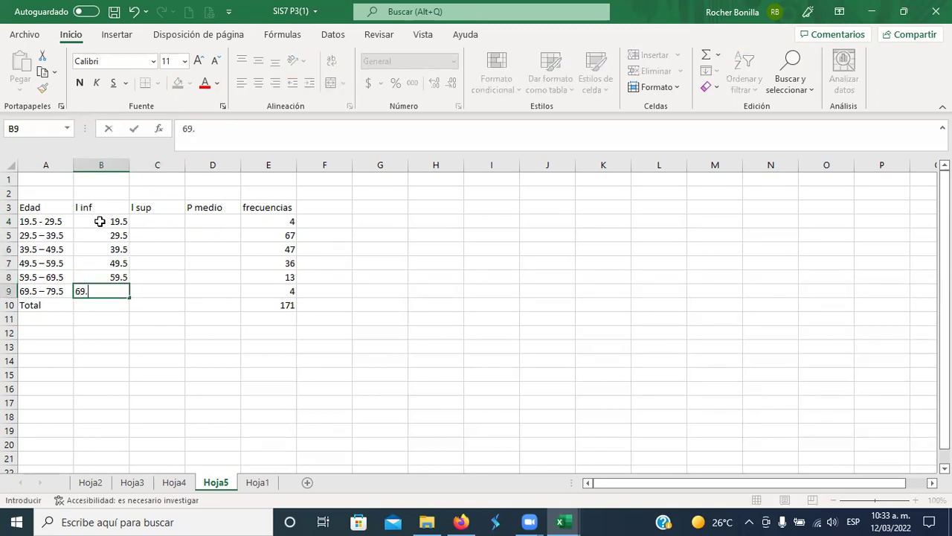
key("Return")
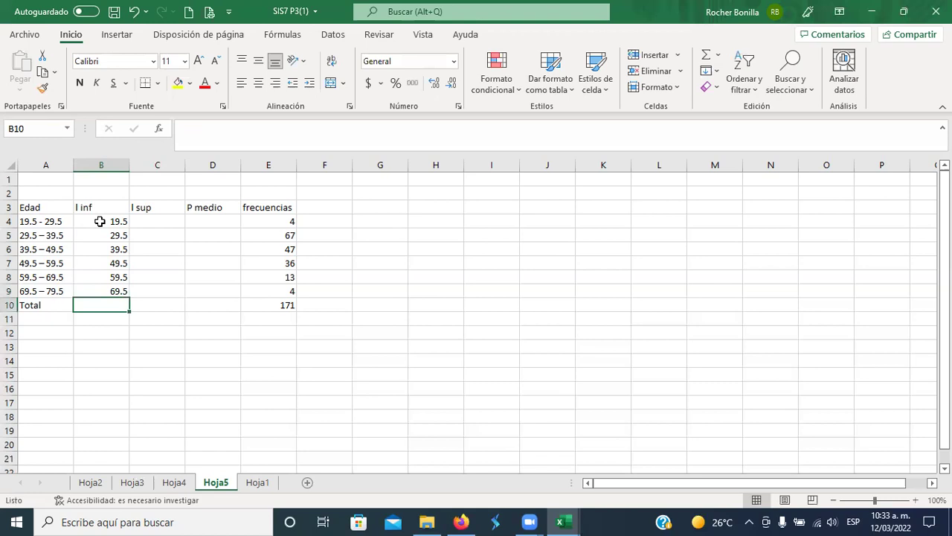
- Fill the l sup column in C4 to C9 with the upper limits 29.5, 39.5, 49.5, 59.5, 69.5 and 79.5
left_click(143, 220)
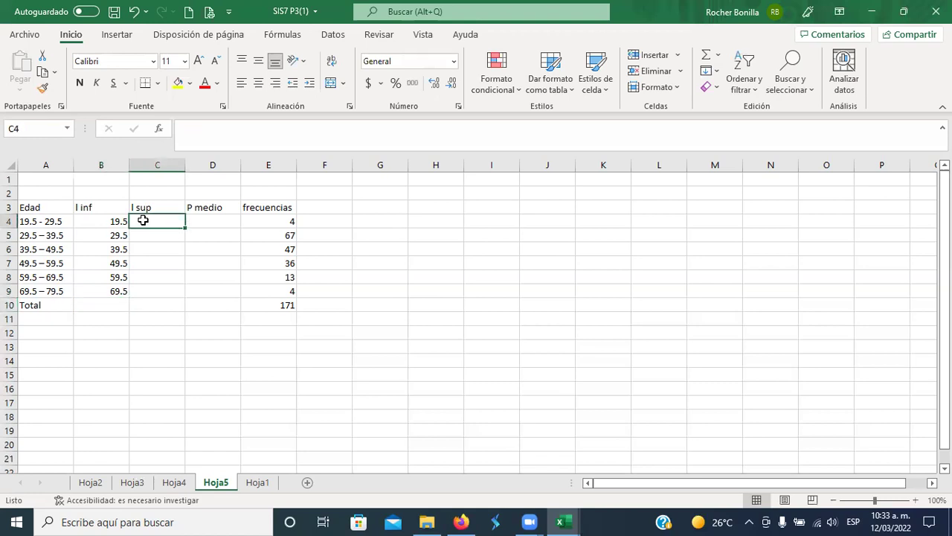
type("29.5")
key("Return")
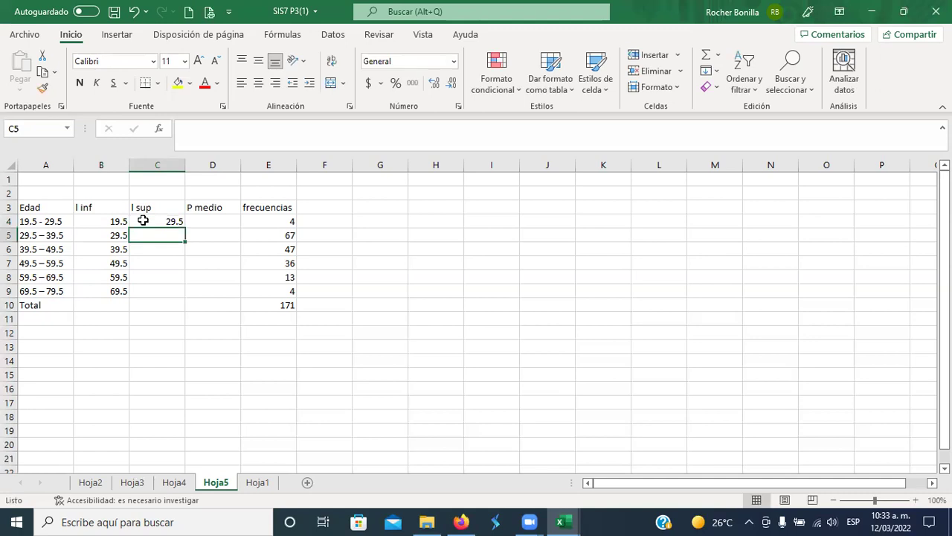
type("39.5")
key("Return")
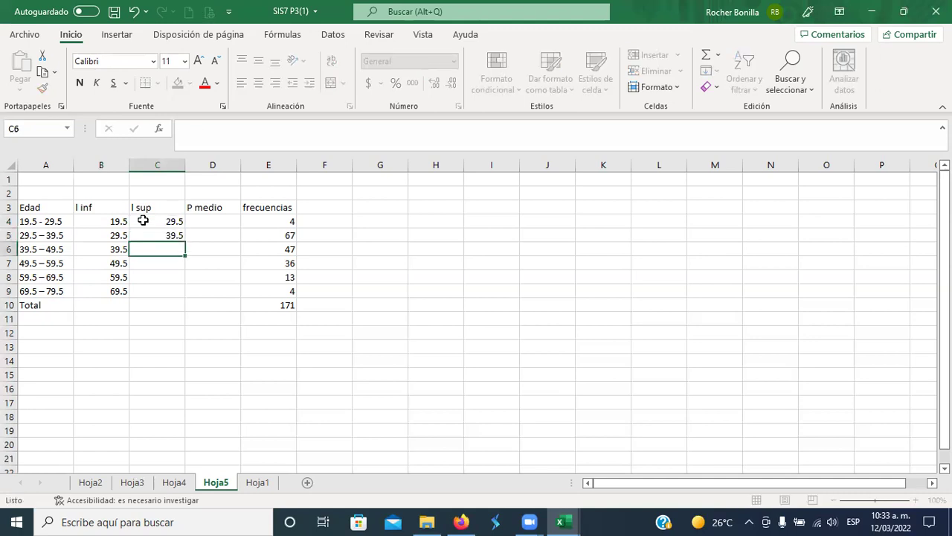
type("49.5")
key("Return")
type("59.5")
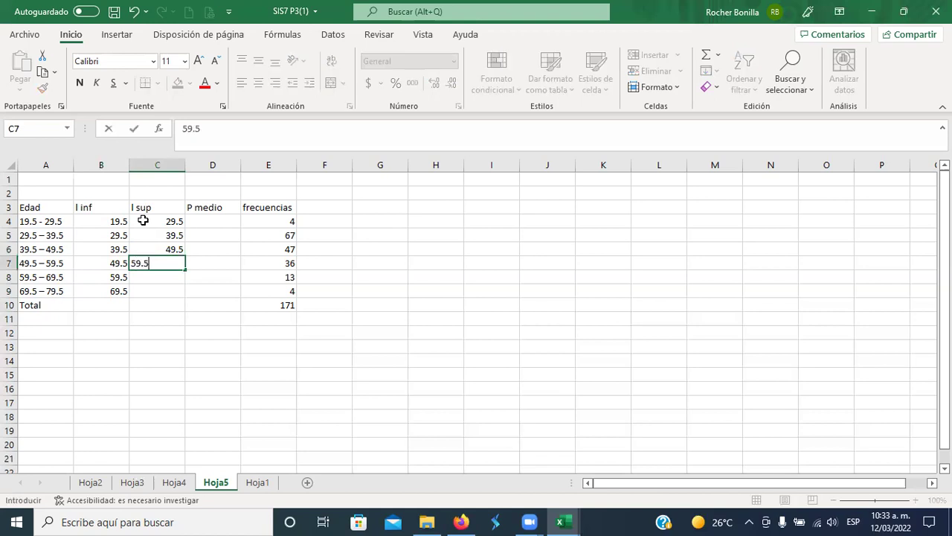
key("Return")
type("69.5")
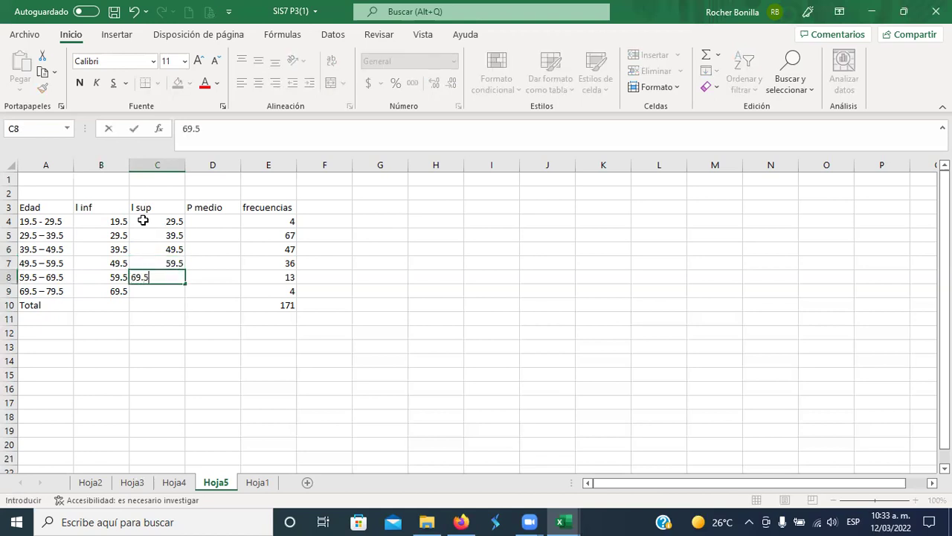
key("Return")
type("79.5")
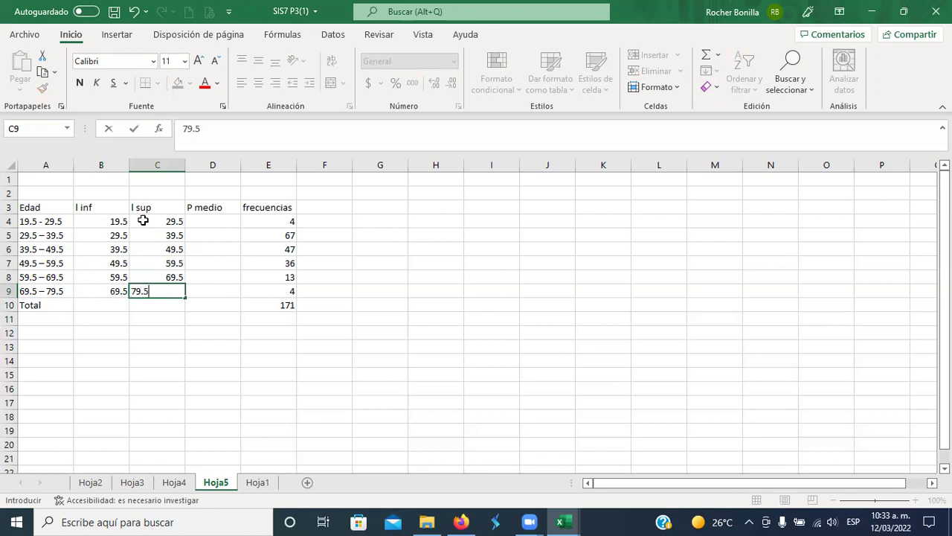
key("Return")
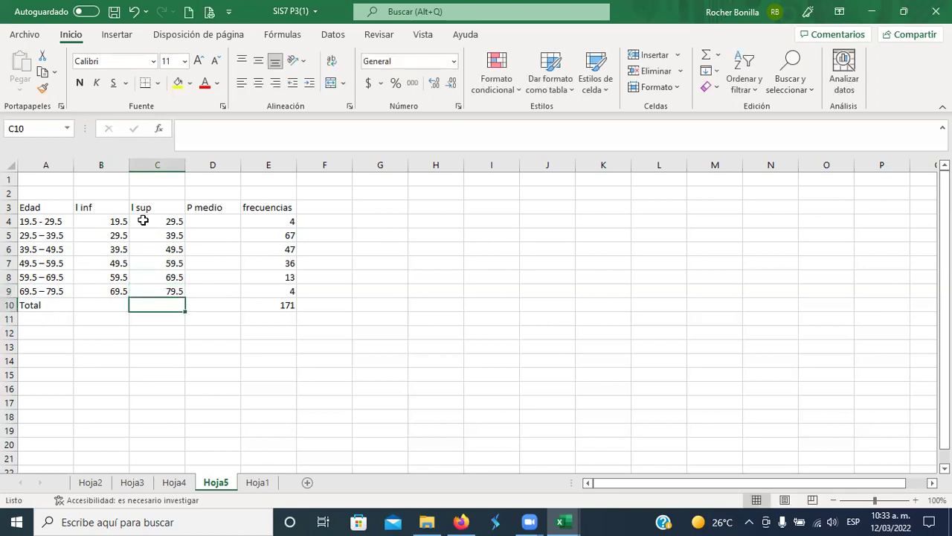
- Calculate the midpoint in D4 with the formula +(B4+C4)/2 and fill it down to D9
left_click(210, 232)
left_click(208, 220)
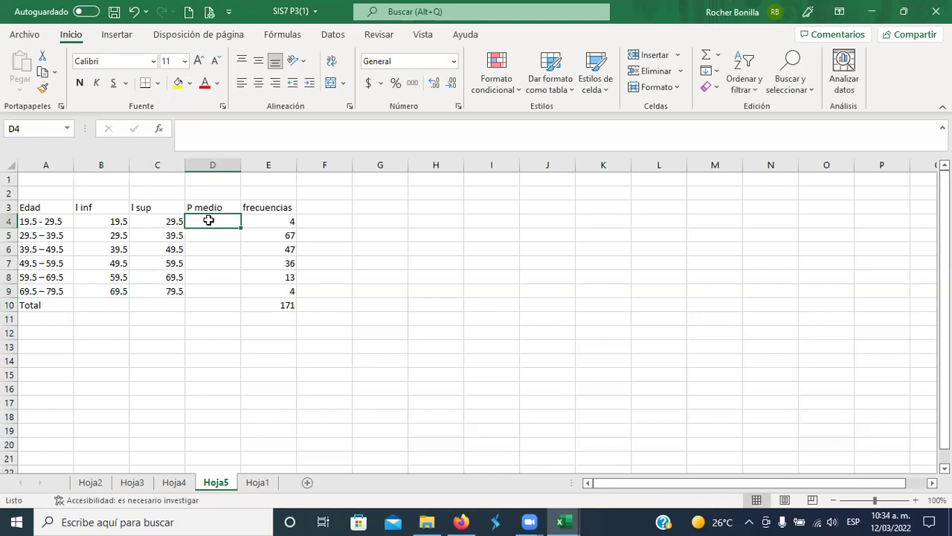
type("+")
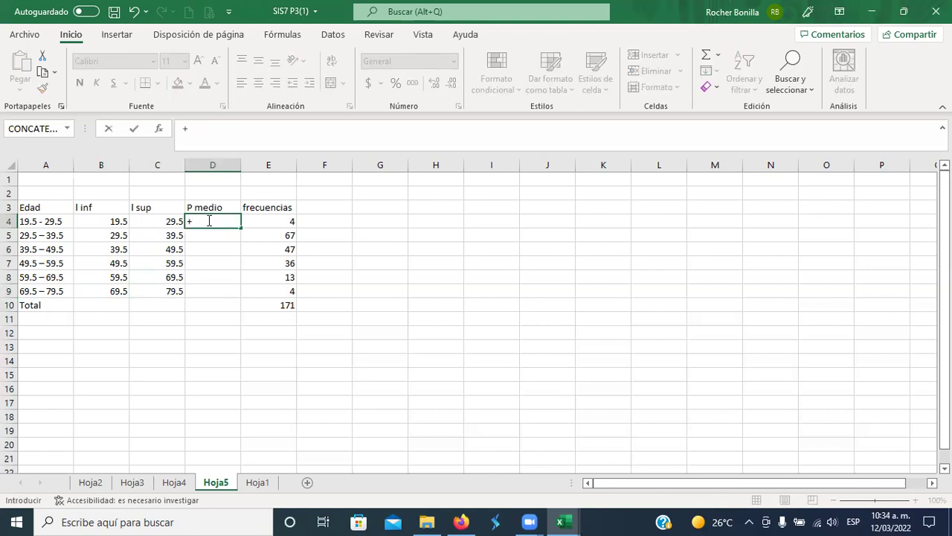
type("(")
left_click(96, 222)
type("+")
left_click(154, 221)
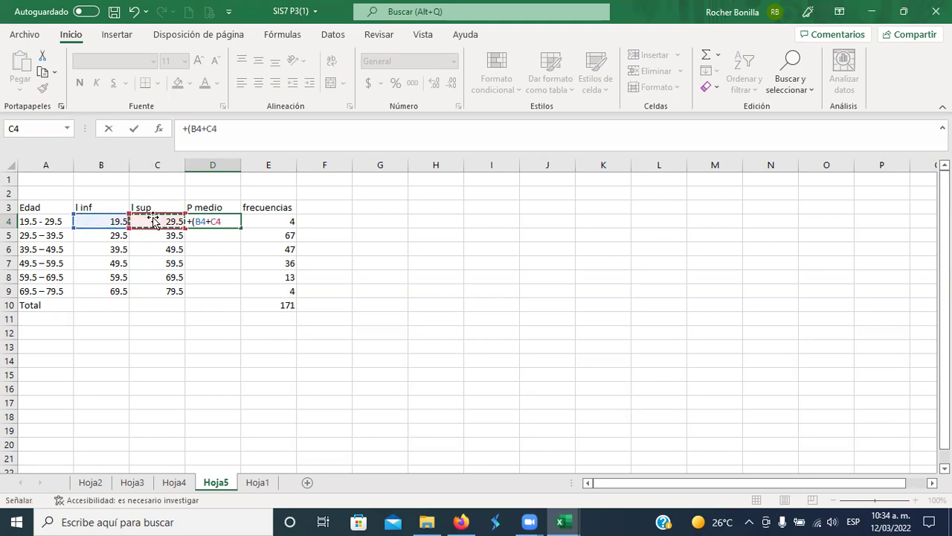
type(")/2")
key("Return")
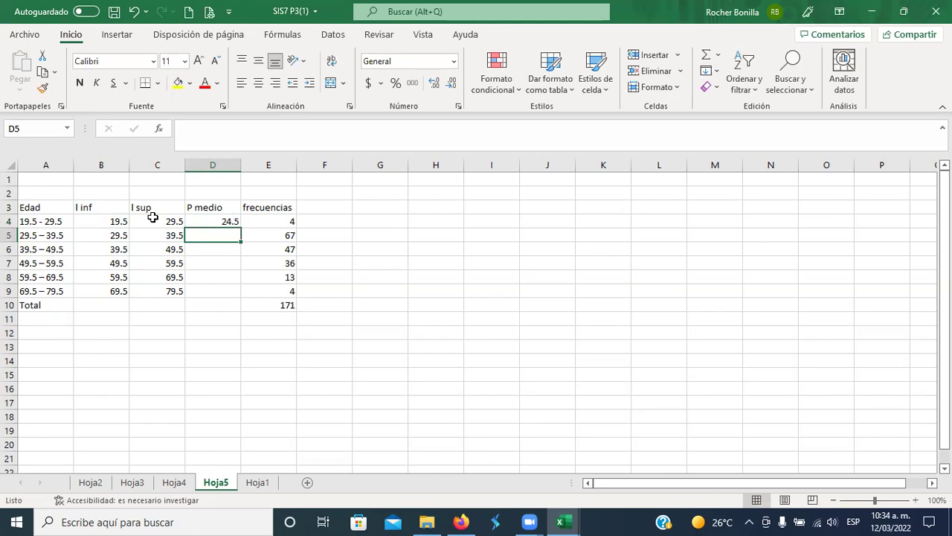
left_click(209, 217)
left_click_drag(242, 230, 241, 297)
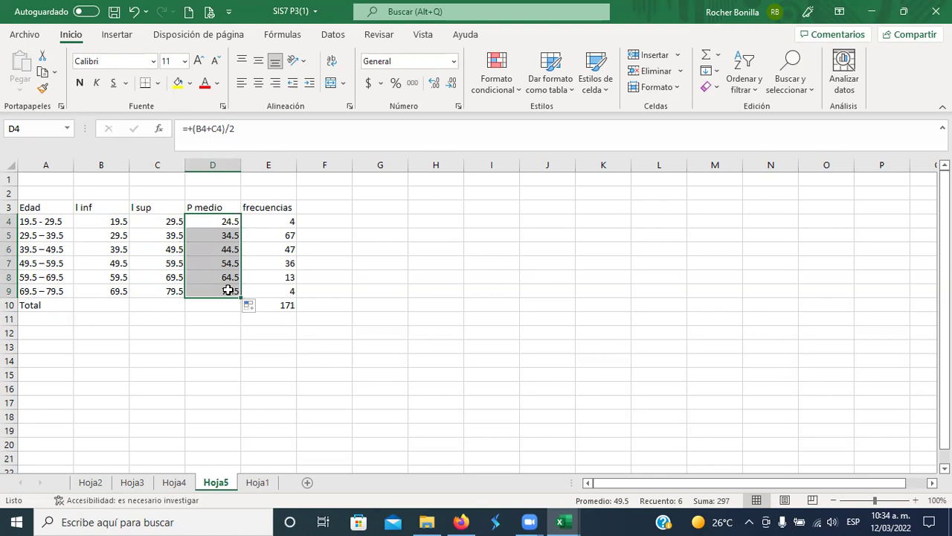
- Insert a recommended line chart of the frequencies in E4 to E9
left_click(278, 217)
left_click_drag(277, 217, 277, 286)
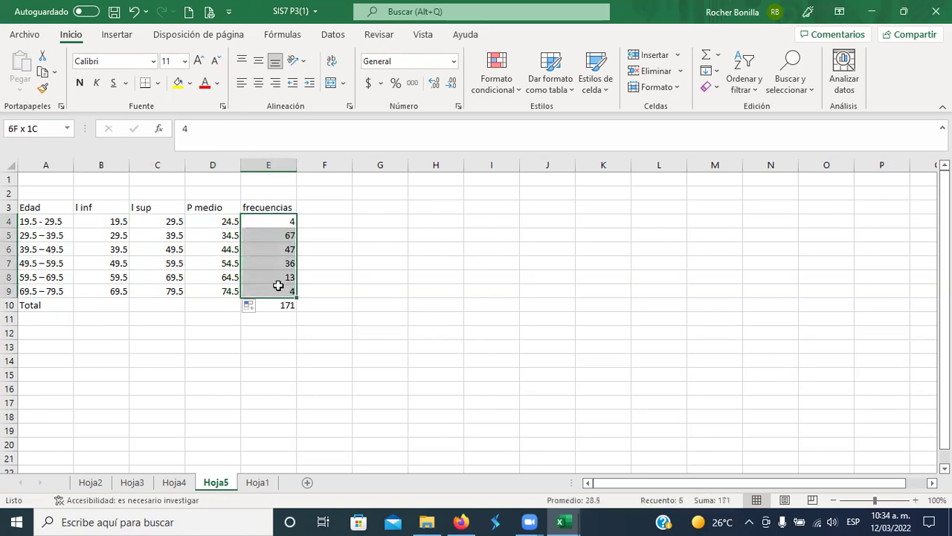
left_click(276, 208)
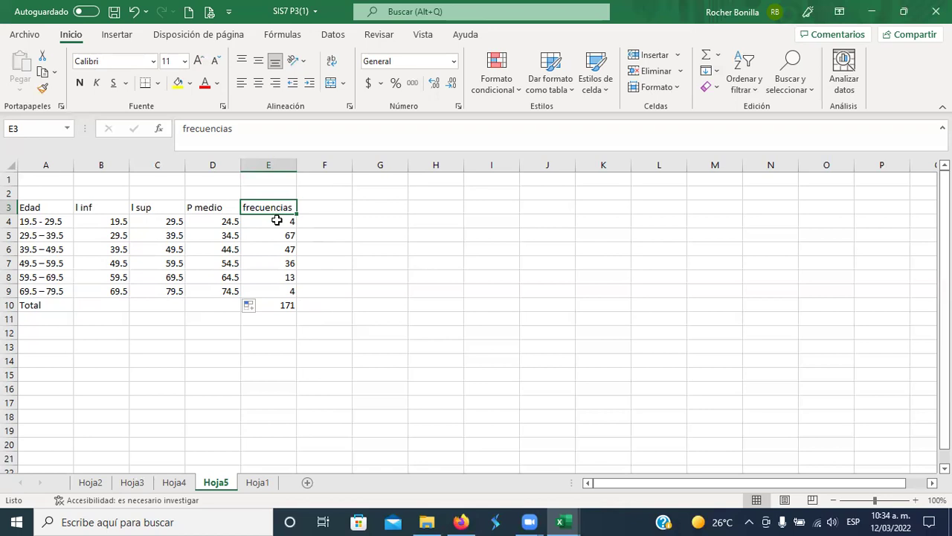
left_click(319, 215)
left_click(289, 223)
left_click_drag(289, 222, 289, 292)
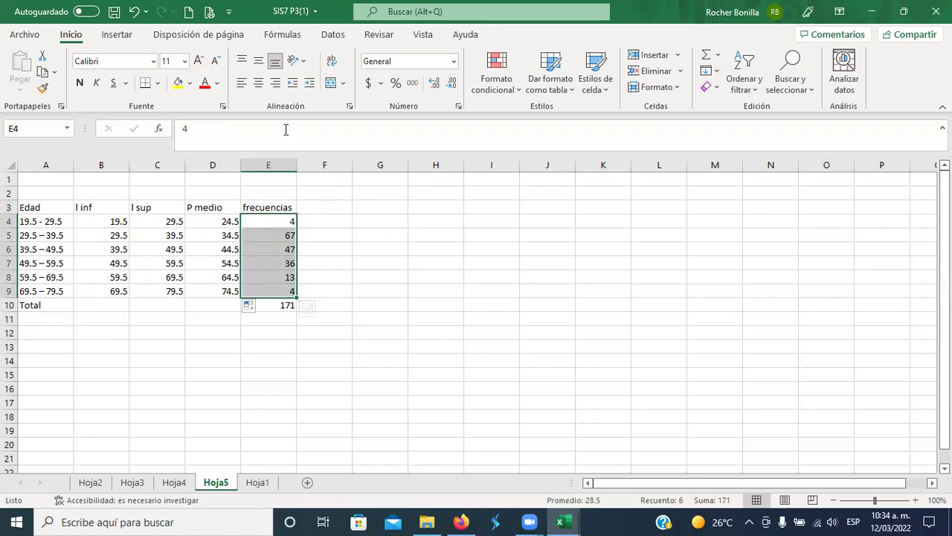
left_click(119, 37)
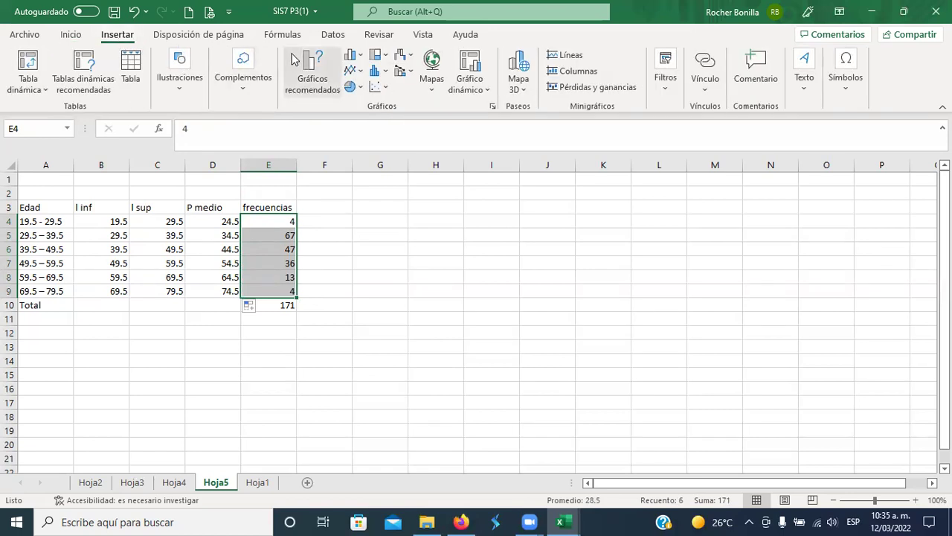
left_click(314, 64)
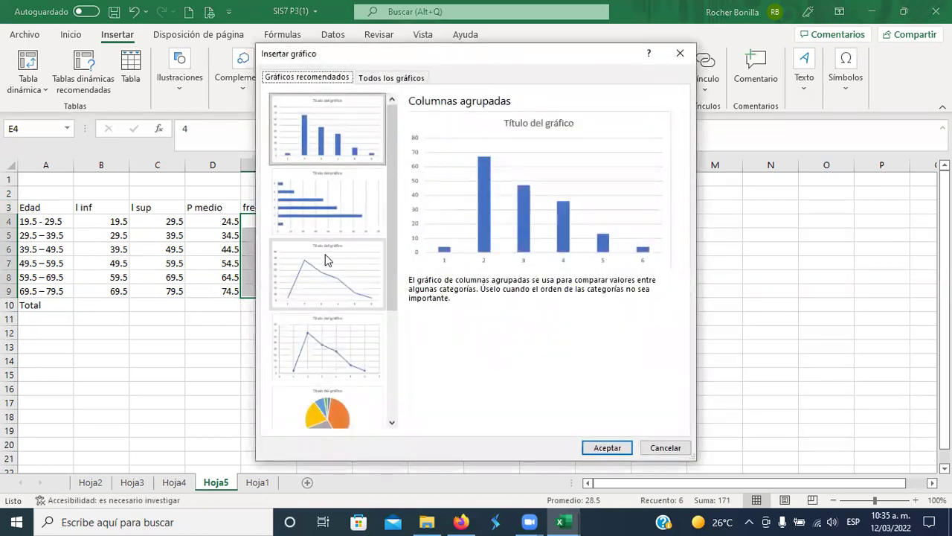
left_click(314, 280)
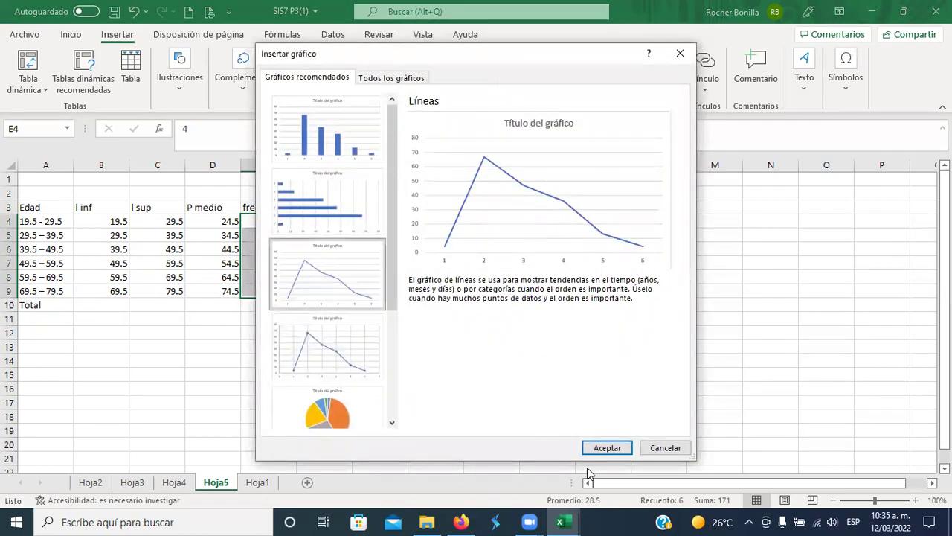
left_click(606, 448)
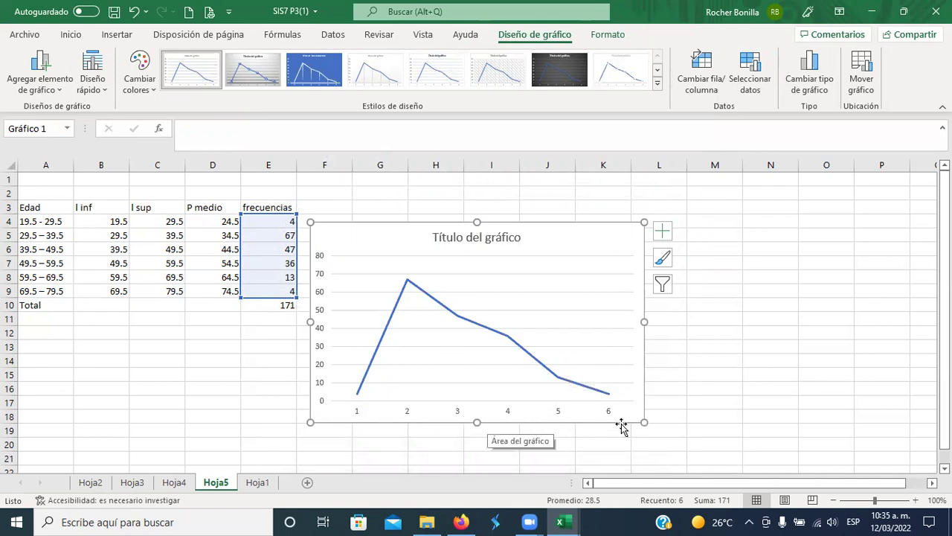
- Use the midpoints in D4 to D9 as the line chart's horizontal axis labels
left_click(357, 415)
right_click(358, 415)
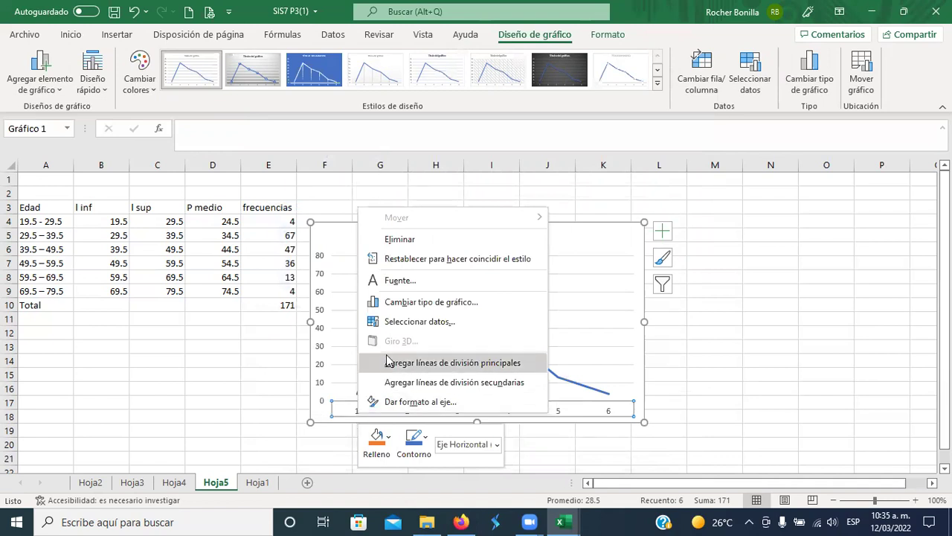
left_click(410, 322)
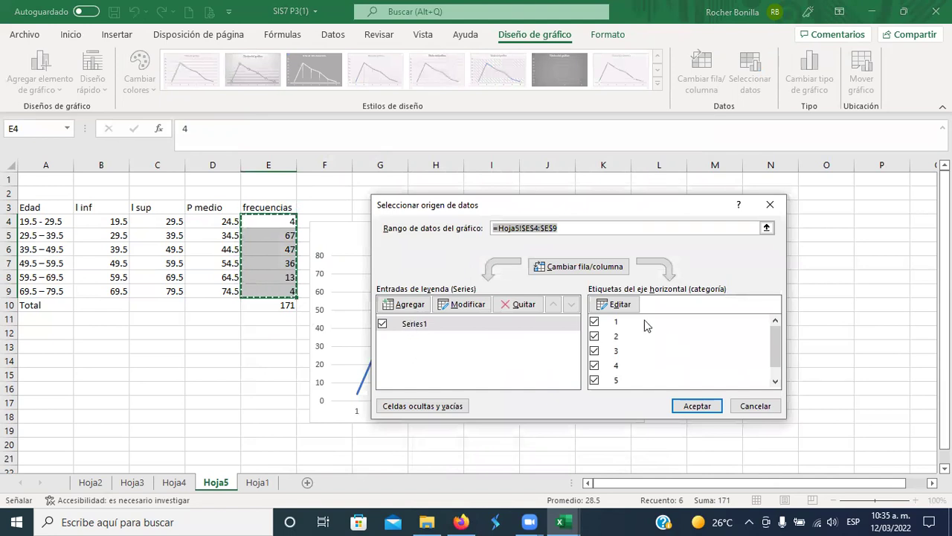
left_click(622, 305)
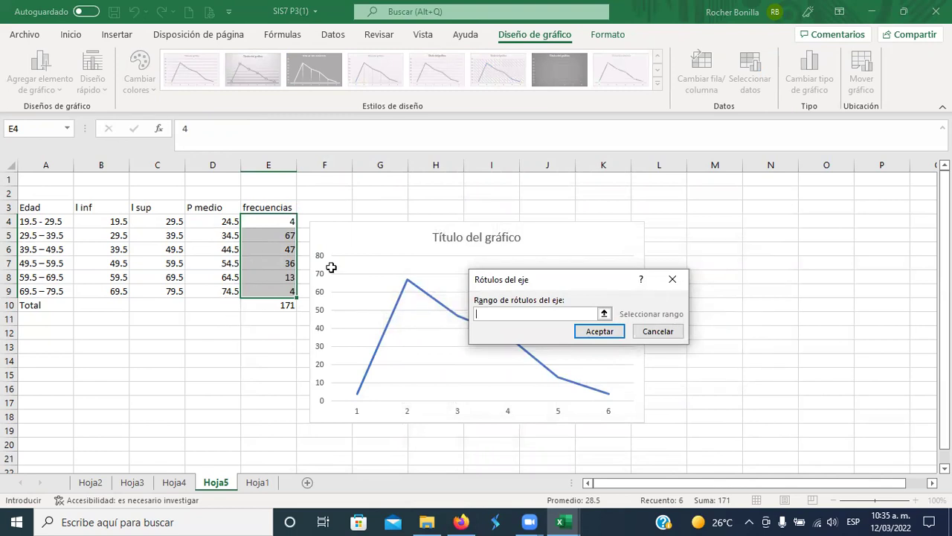
left_click_drag(206, 219, 213, 291)
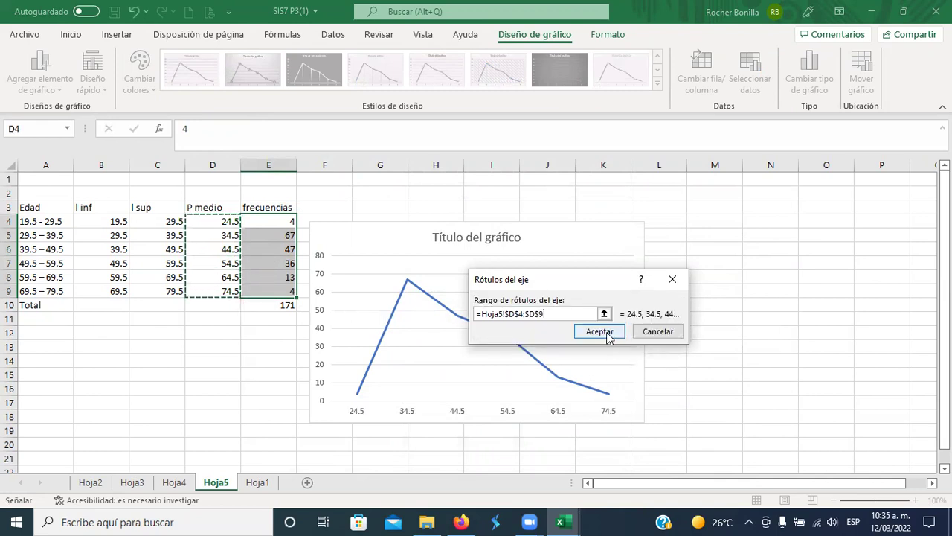
left_click(607, 332)
left_click(714, 406)
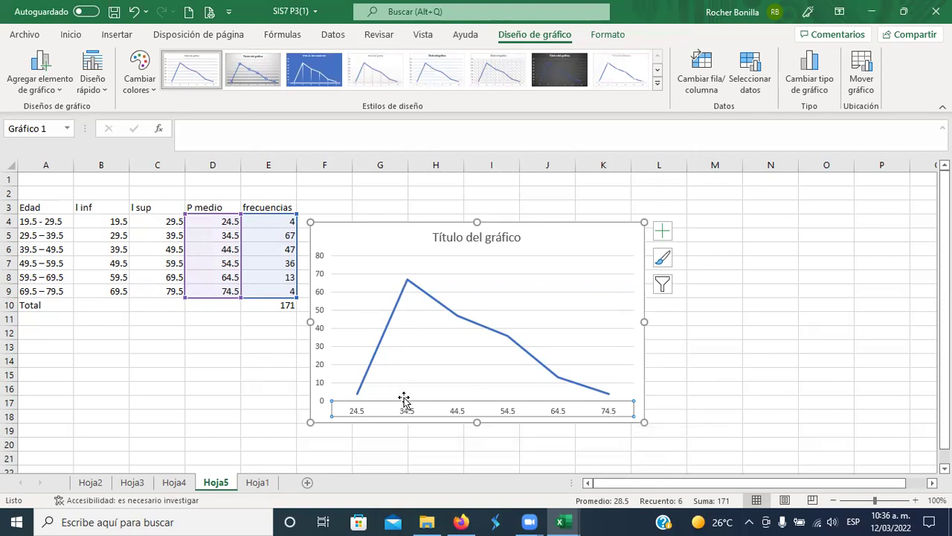
mouse_move(406, 295)
- Create a pivot table on a new worksheet from the Hoja1 data range A1:C172
left_click(175, 483)
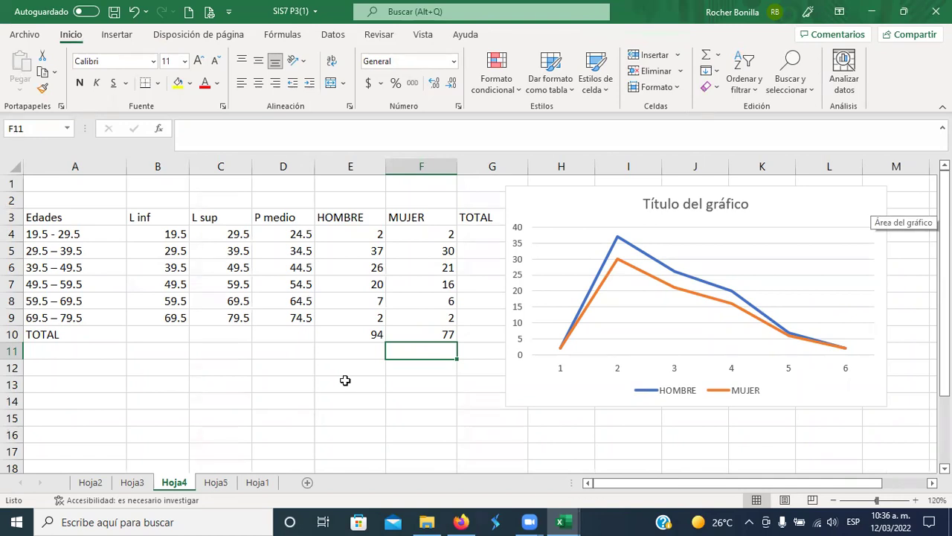
left_click(257, 483)
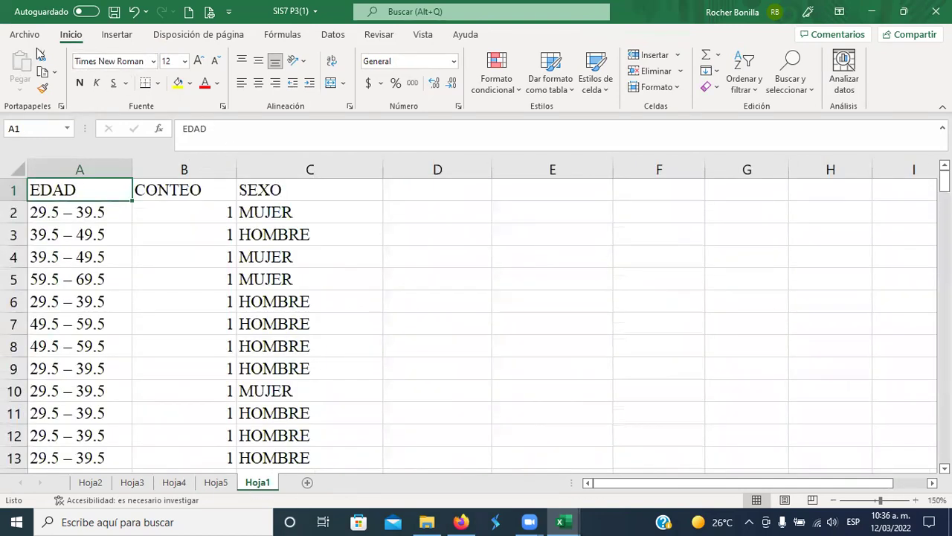
left_click(111, 36)
left_click(28, 69)
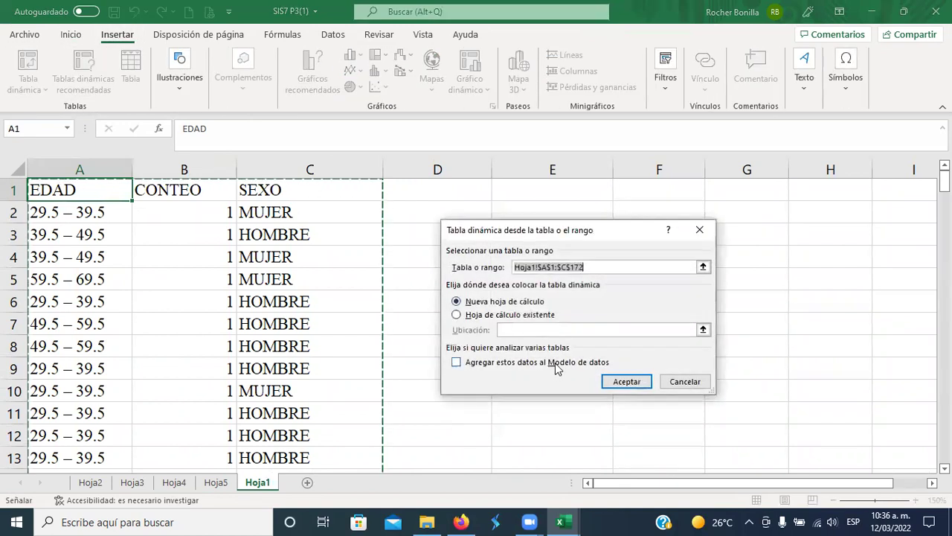
left_click(634, 386)
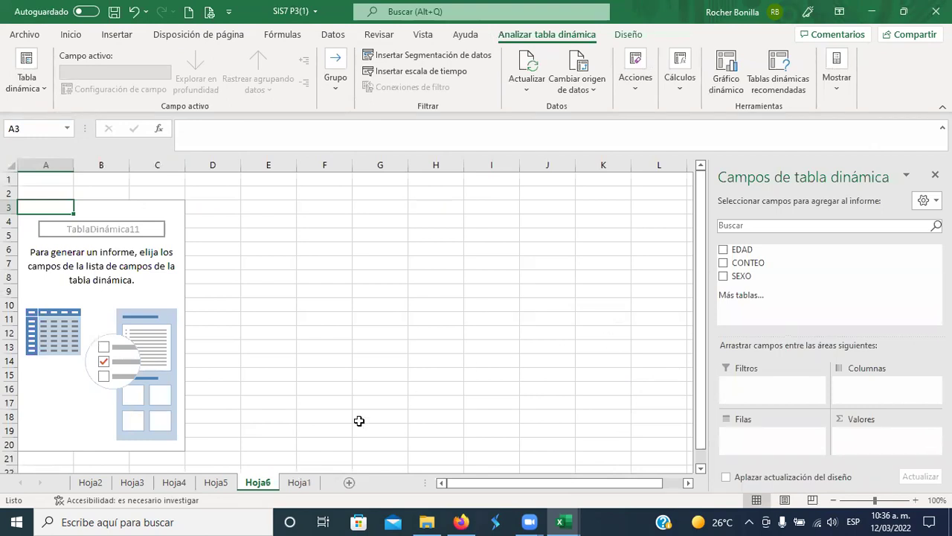
- In the empty pivot table on Hoja6, place EDAD in the rows, the sum of CONTEO in the values and SEXO in the columns
left_click(216, 482)
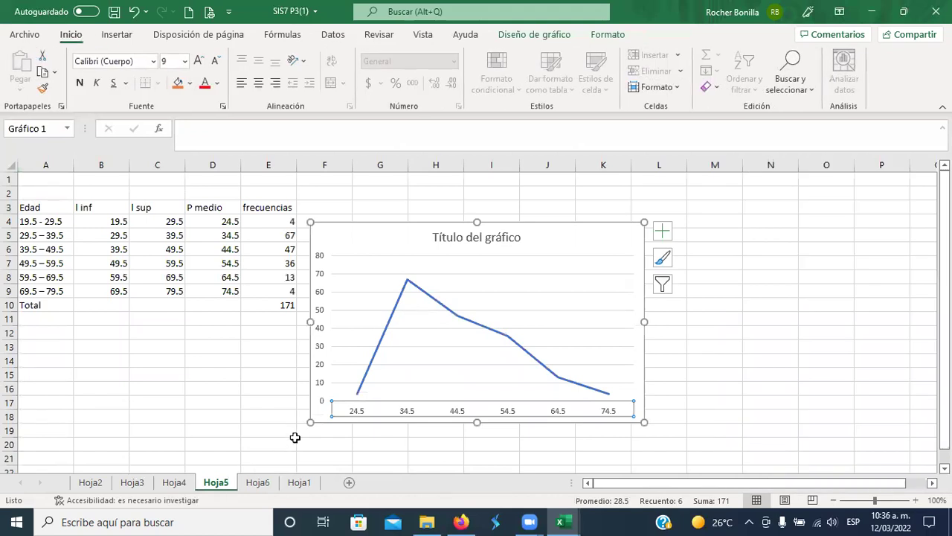
left_click(256, 484)
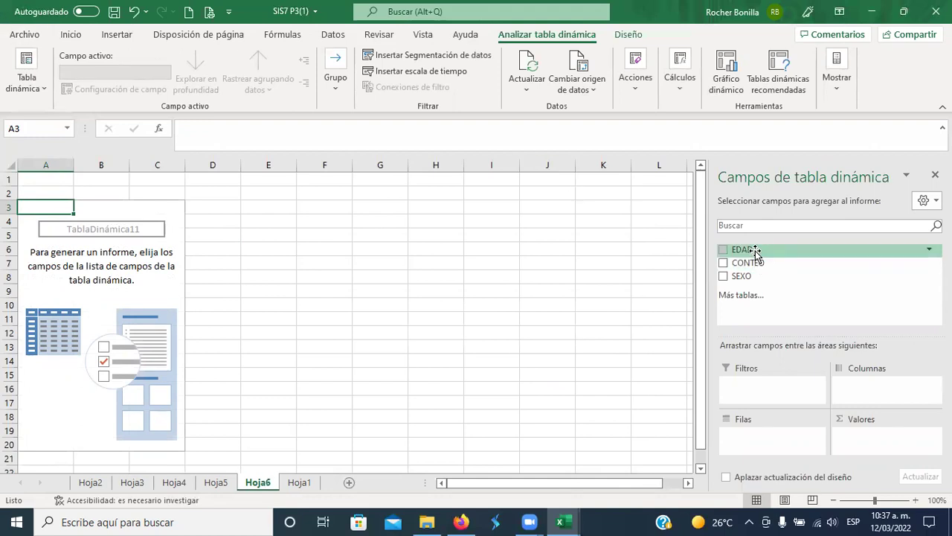
left_click_drag(746, 249, 766, 440)
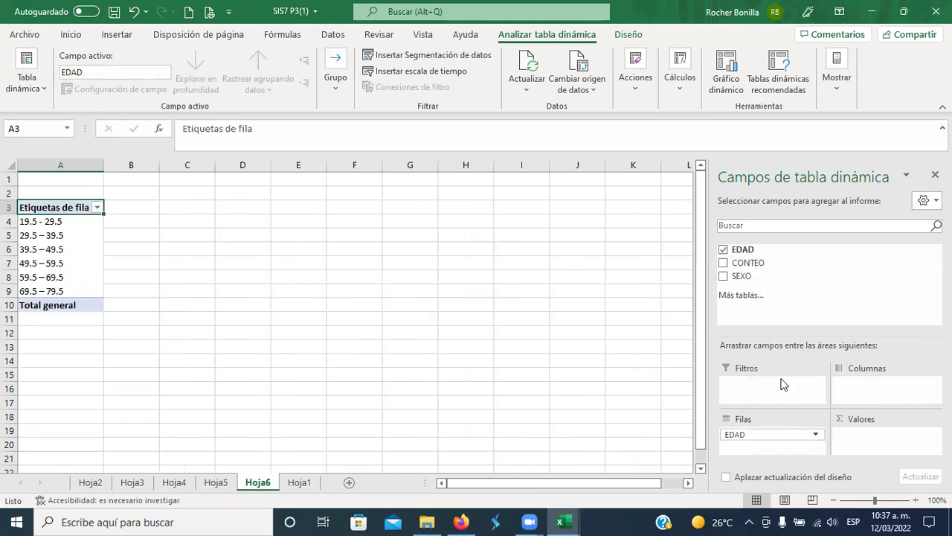
left_click_drag(753, 262, 858, 438)
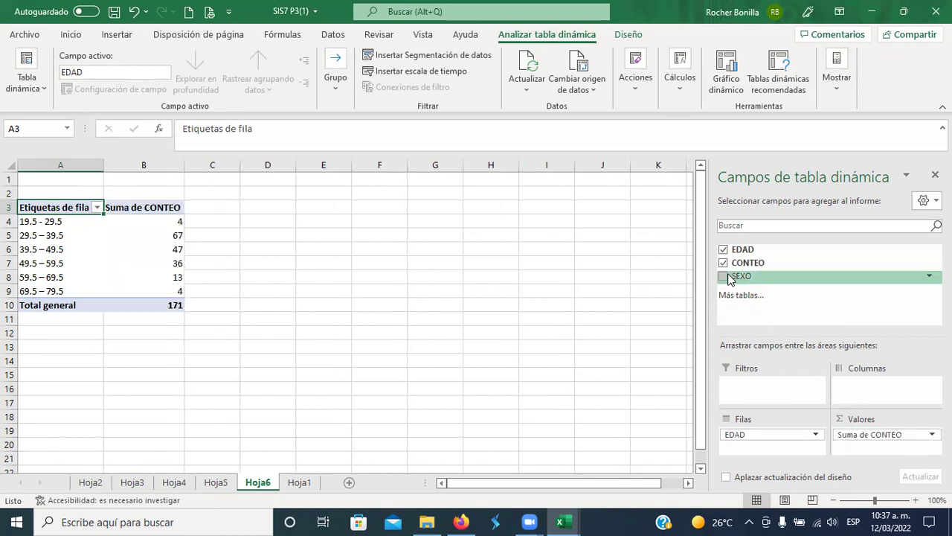
left_click_drag(724, 276, 856, 394)
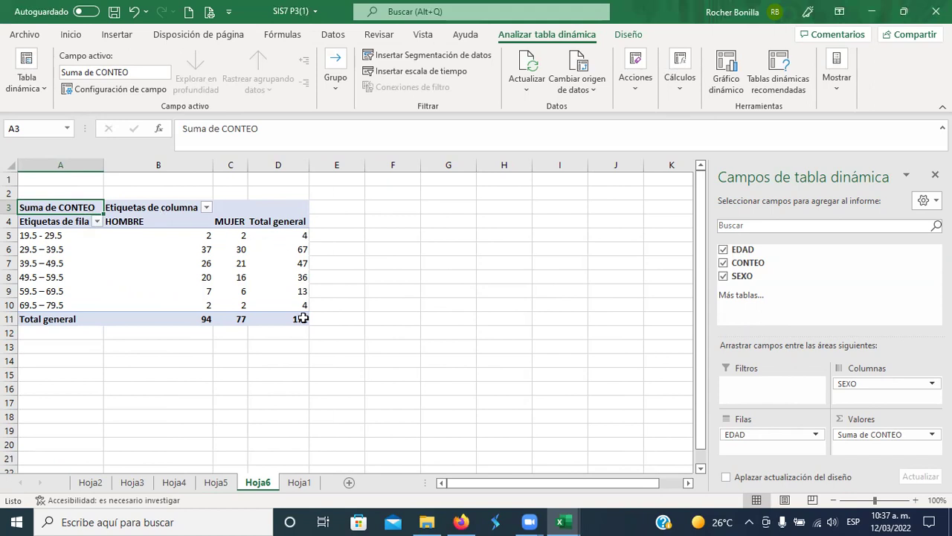
mouse_move(306, 322)
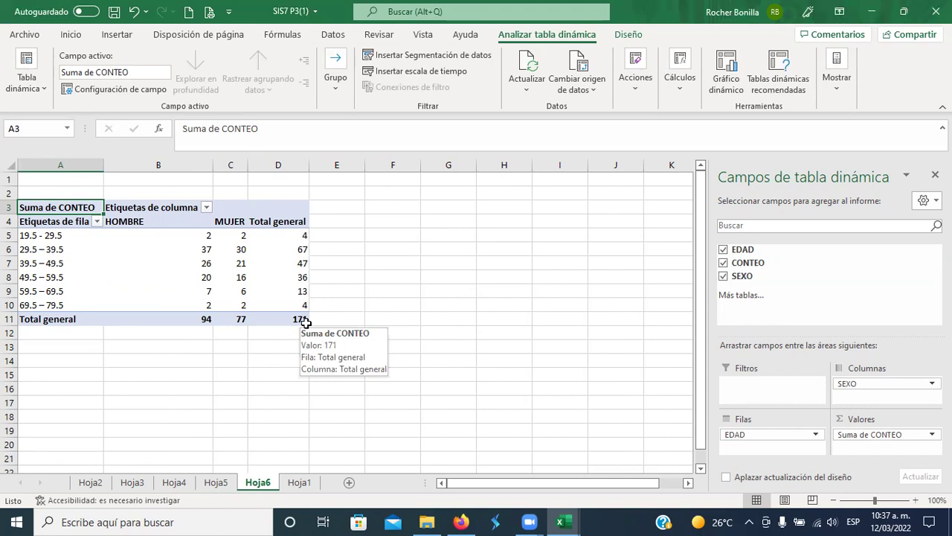
left_click(381, 259)
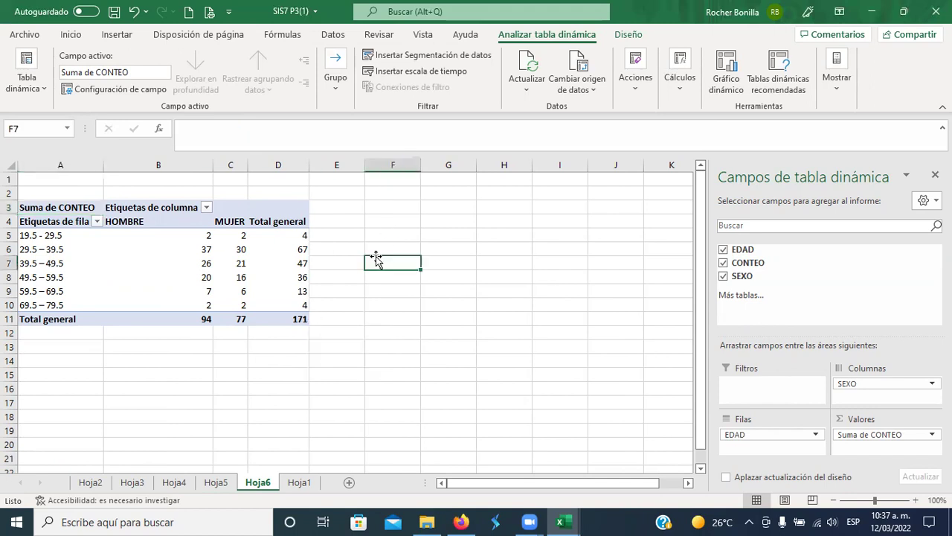
- Copy the pivot table A3:D11 and paste it as values only starting at A13
left_click_drag(59, 209, 257, 314)
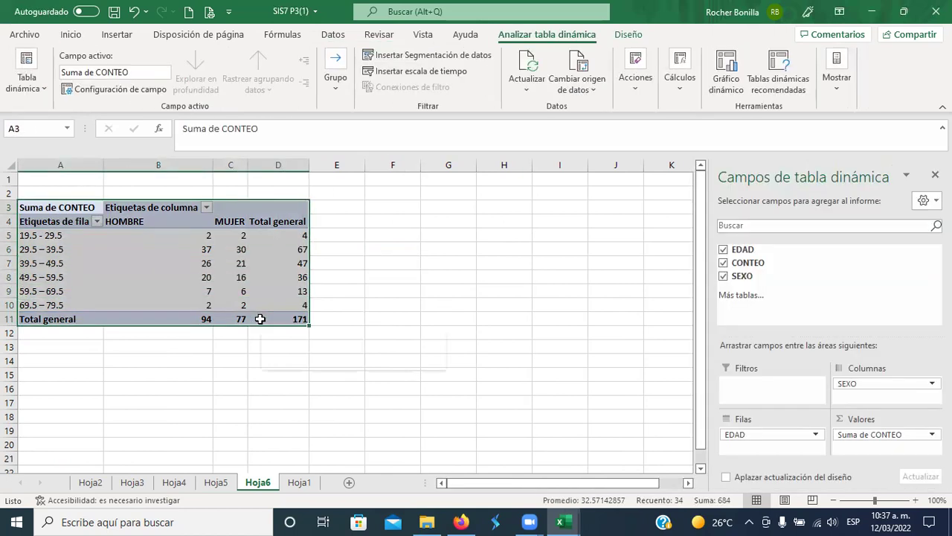
right_click(257, 316)
left_click(305, 103)
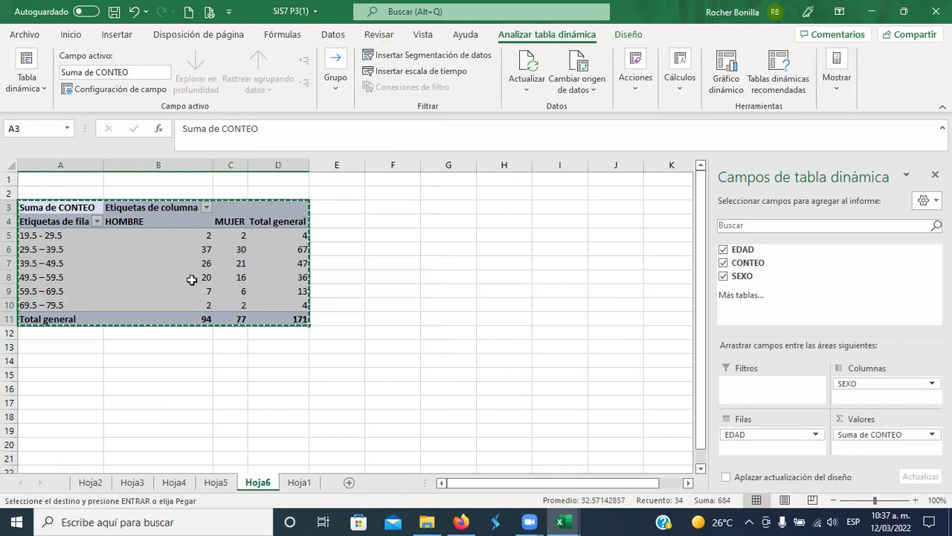
left_click(58, 346)
right_click(58, 345)
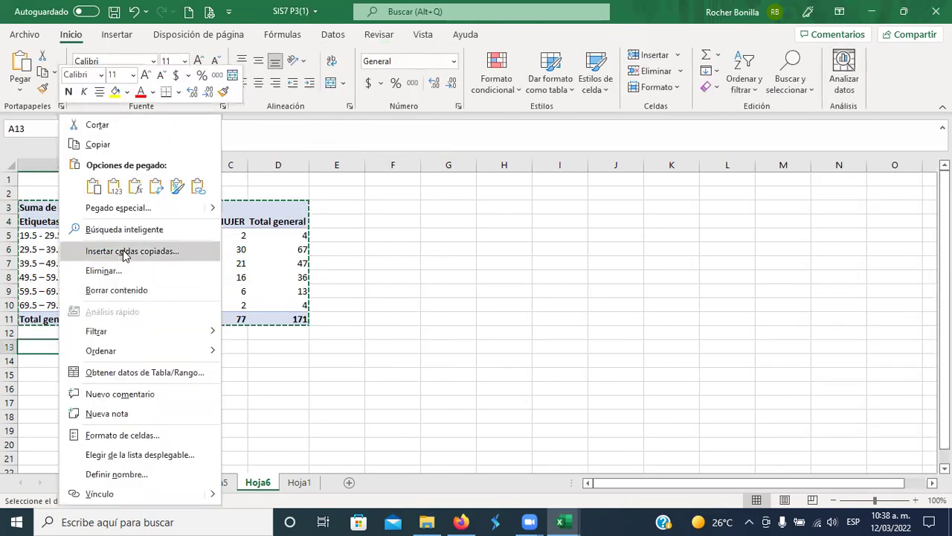
left_click(141, 209)
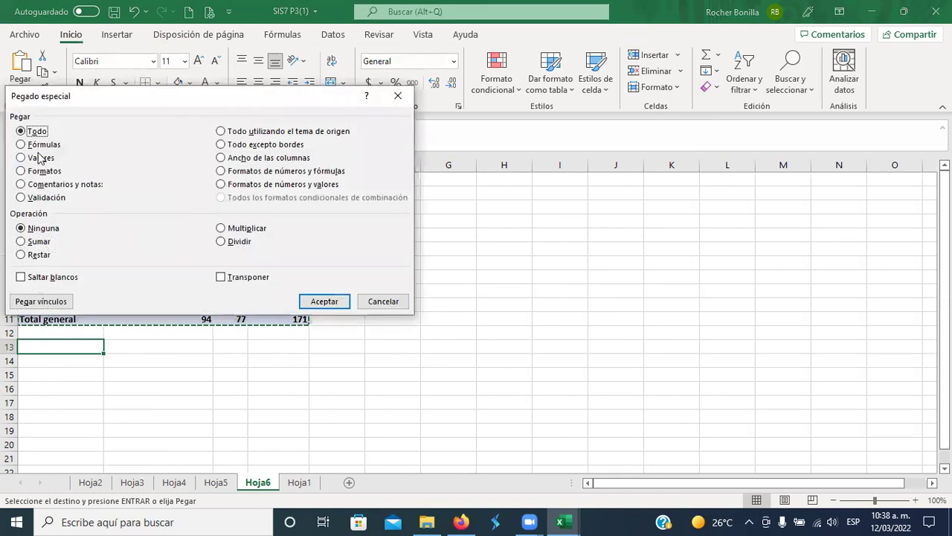
left_click(38, 158)
left_click(323, 305)
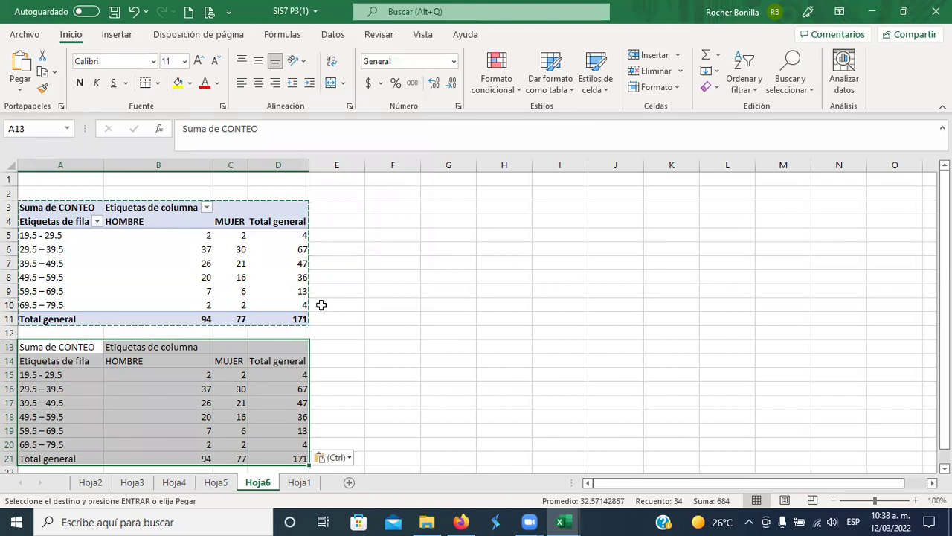
- Delete rows 1 to 11 containing the original pivot table, keeping only the pasted values
left_click(262, 282)
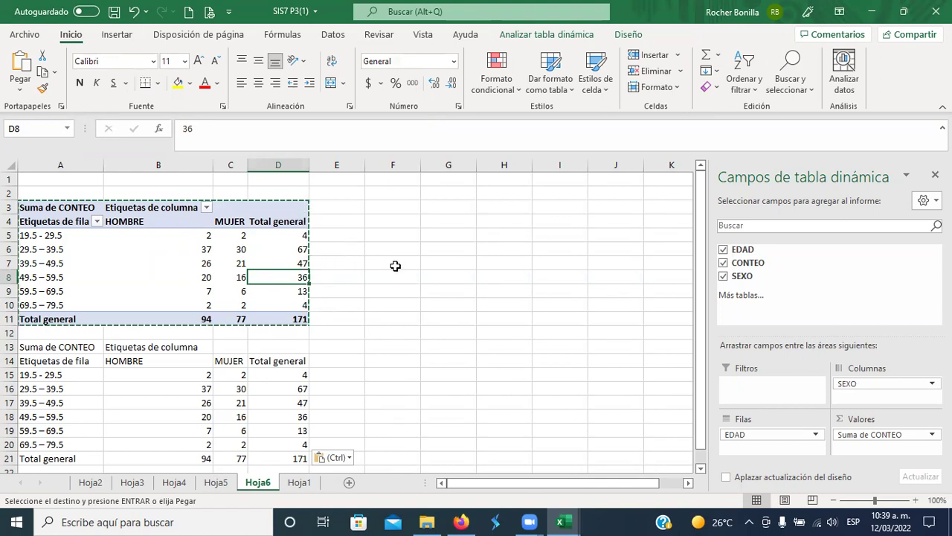
left_click(376, 246)
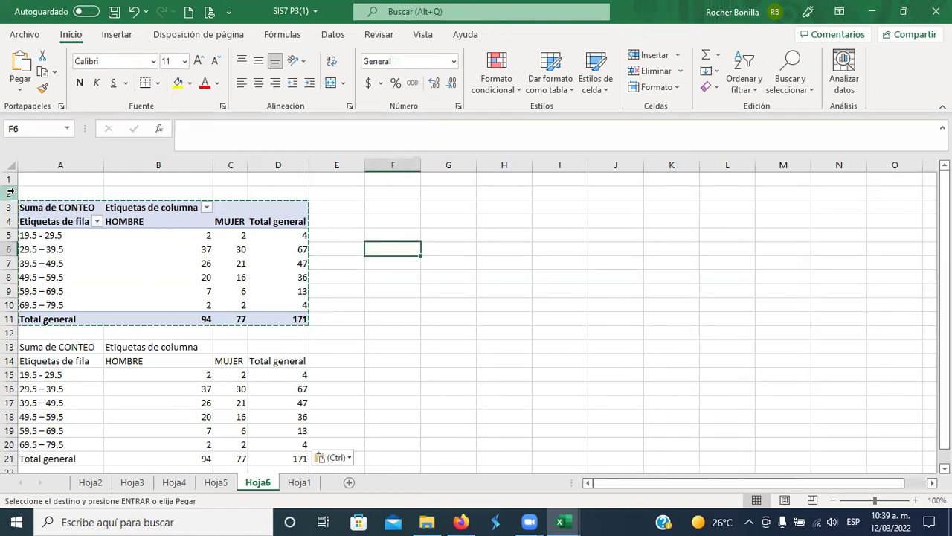
left_click_drag(11, 181, 210, 319)
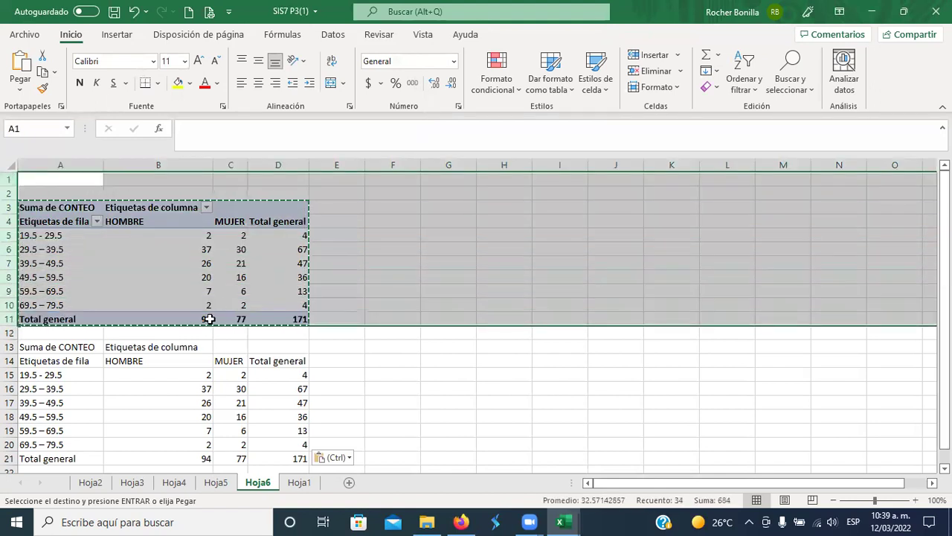
right_click(320, 274)
left_click(363, 158)
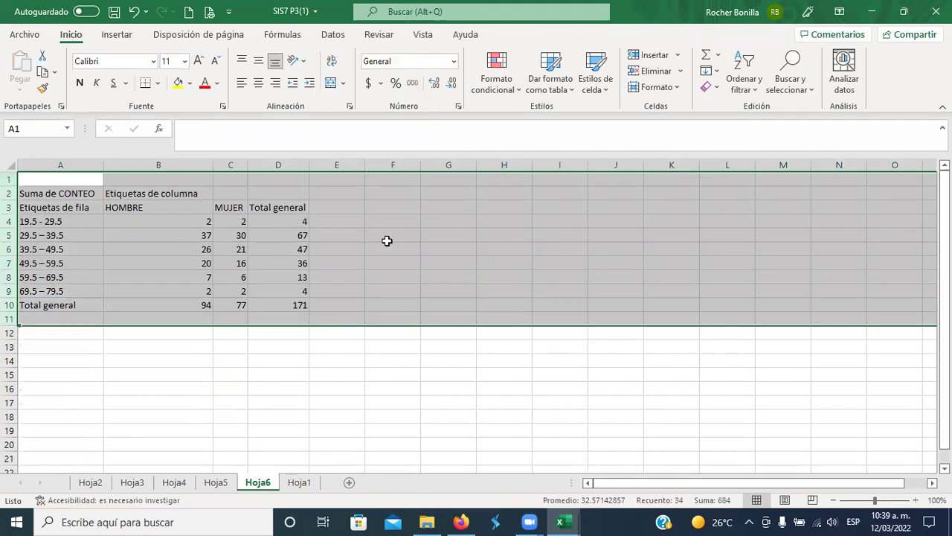
left_click(387, 249)
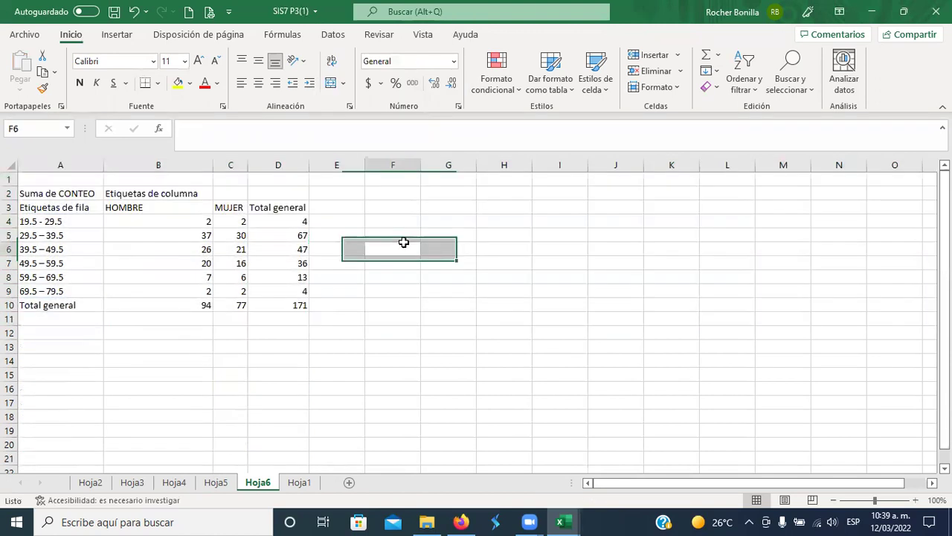
- Clear the labels in A2 and B2 and give columns B to D the same narrower width
left_click(74, 196)
key("Delete")
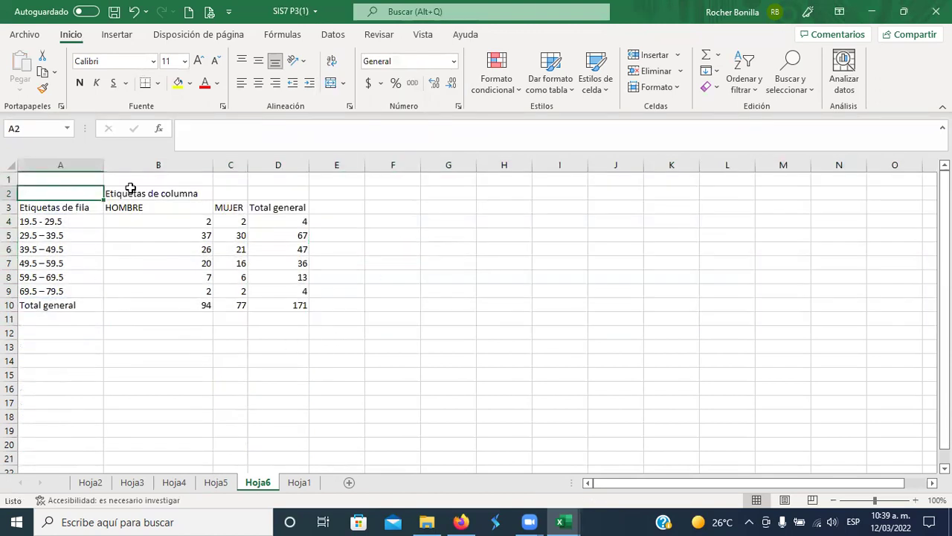
left_click(131, 188)
key("Delete")
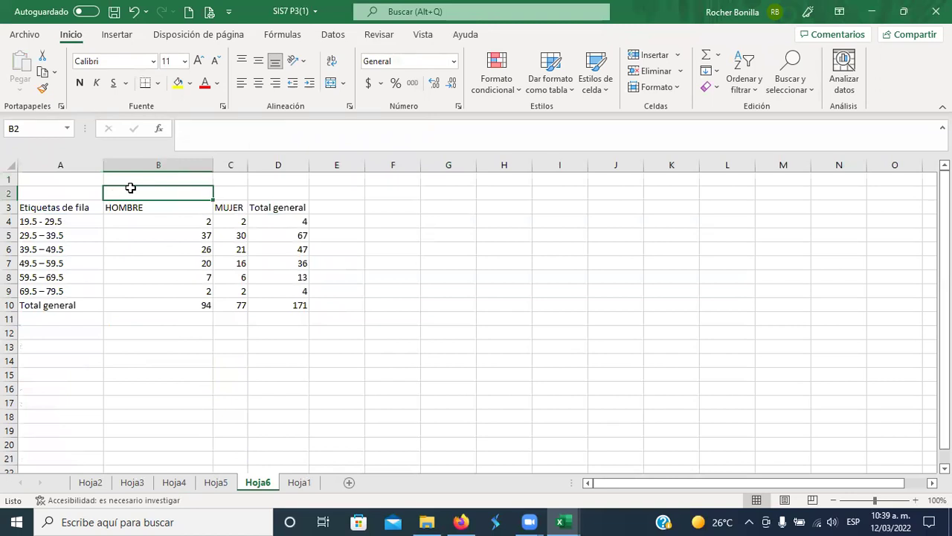
left_click_drag(180, 162, 276, 170)
left_click_drag(214, 165, 161, 171)
- Shorten the Total general labels in D3 and A10 to Total
left_click(263, 208)
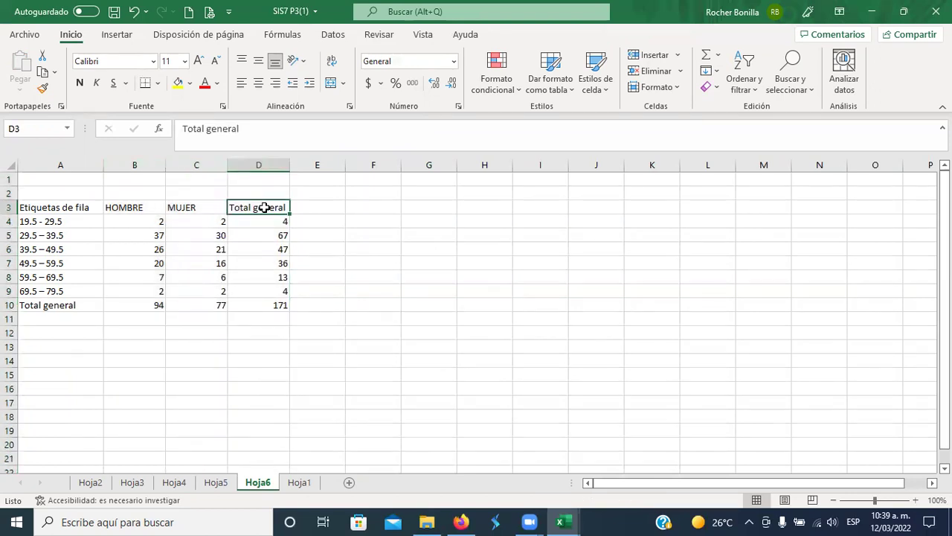
type("Tota")
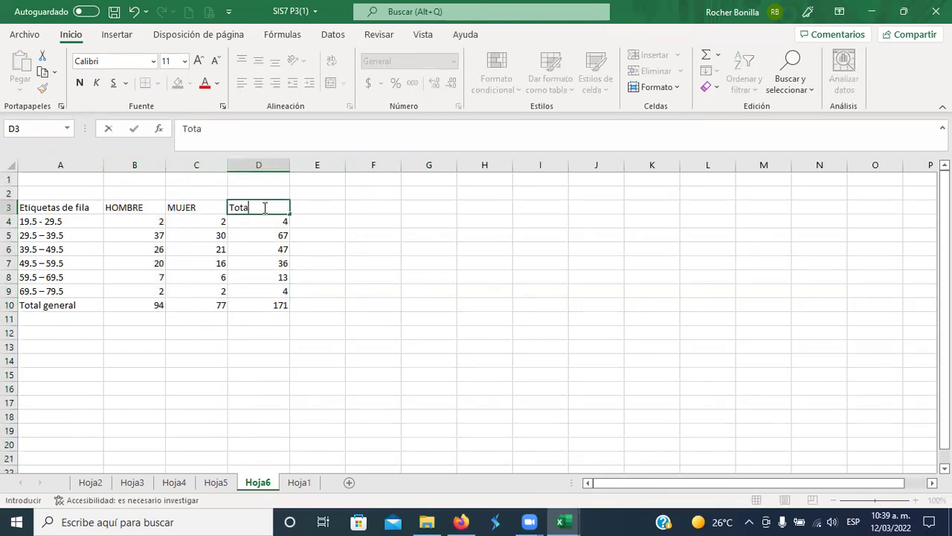
type("l")
key("Return")
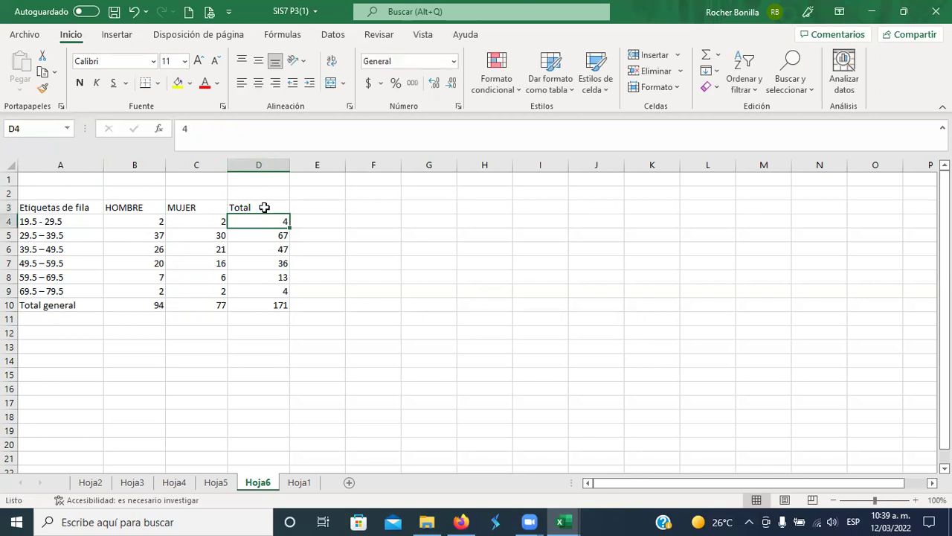
left_click(65, 311)
double_click(223, 128)
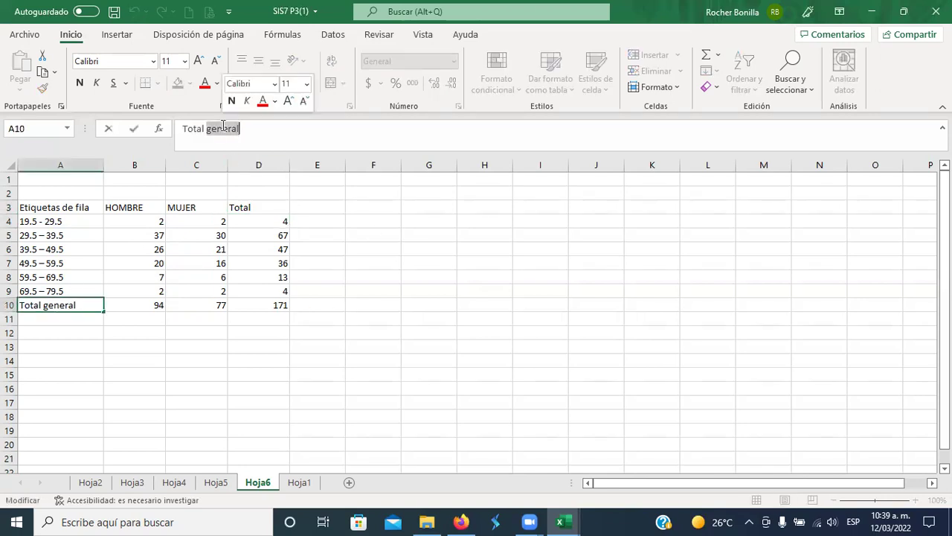
key("BackSpace")
left_click(80, 248)
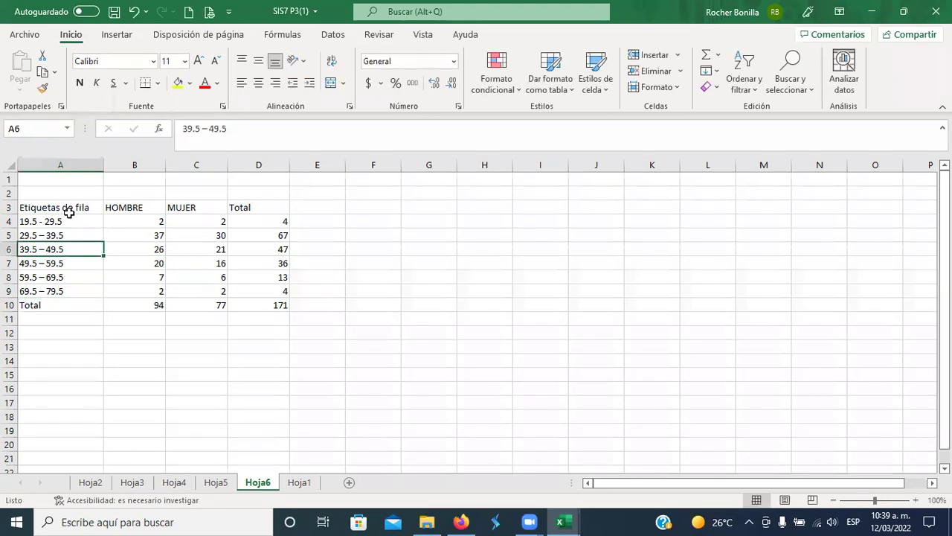
- Replace the row labels heading in A3 with Edades
left_click(68, 206)
type("Edades")
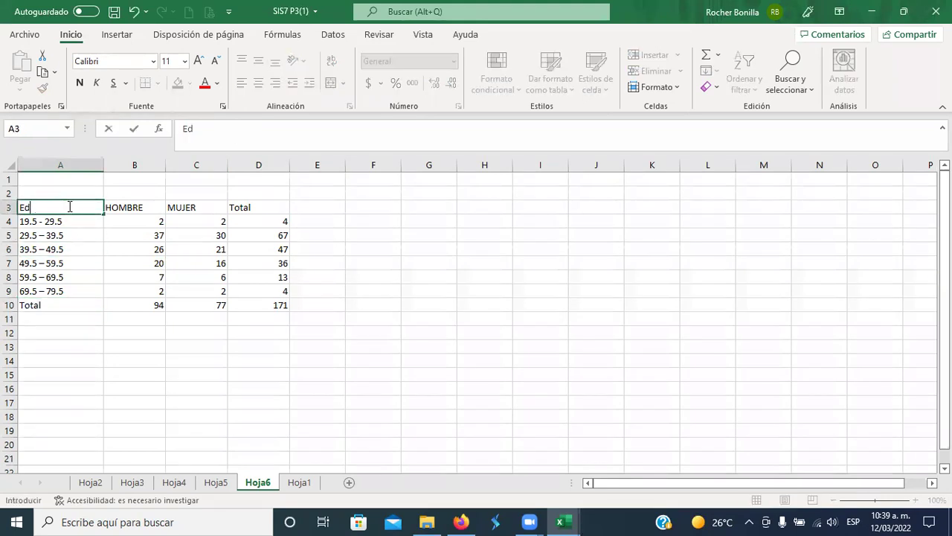
key("Return")
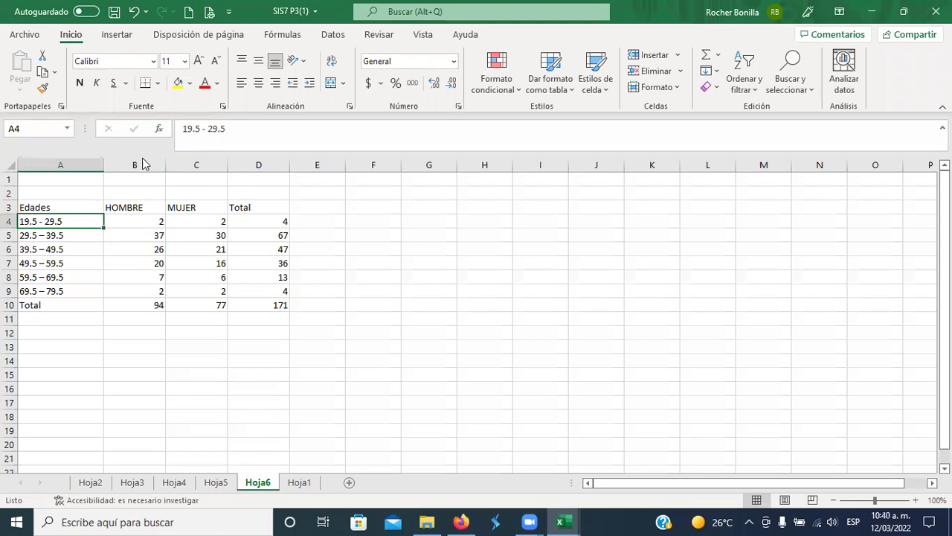
- Insert three columns before the HOMBRE column and make the new columns narrower
left_click_drag(152, 163, 255, 178)
right_click(258, 164)
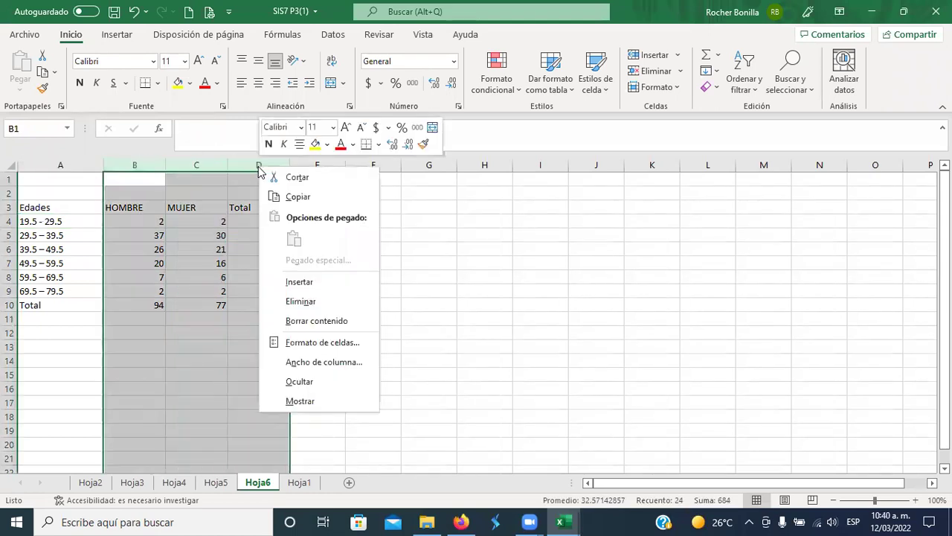
left_click(319, 280)
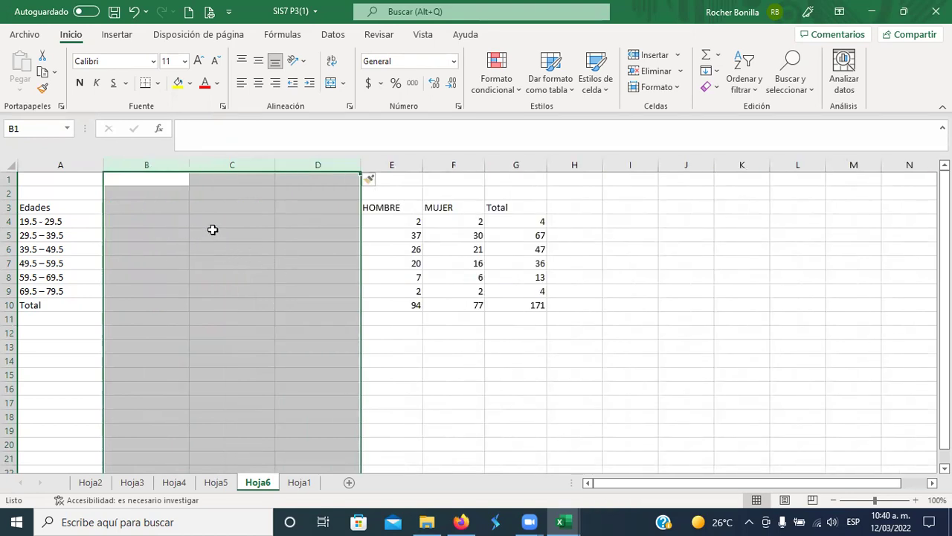
left_click_drag(189, 165, 158, 172)
- Enter the headings L inf, L sup and P medio in B3, C3 and D3
left_click(139, 211)
type("L inf")
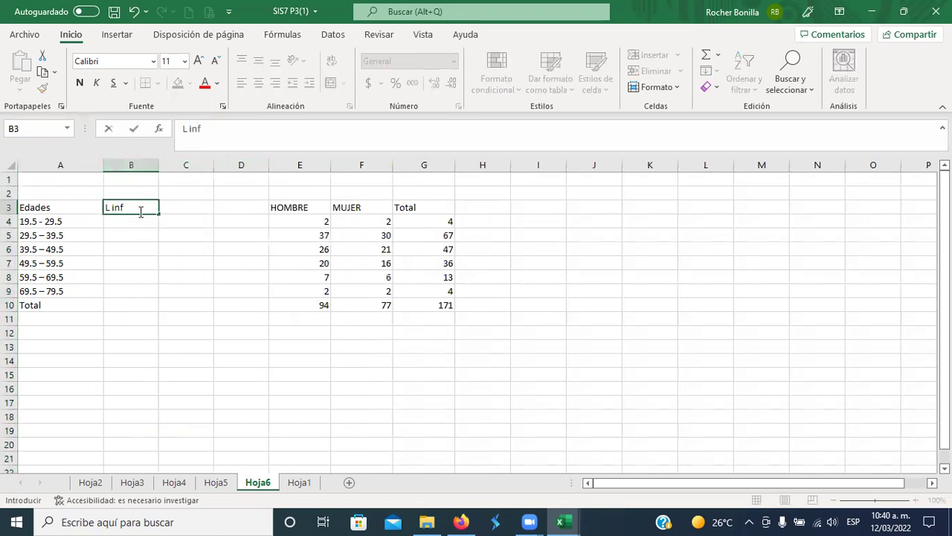
key("Tab")
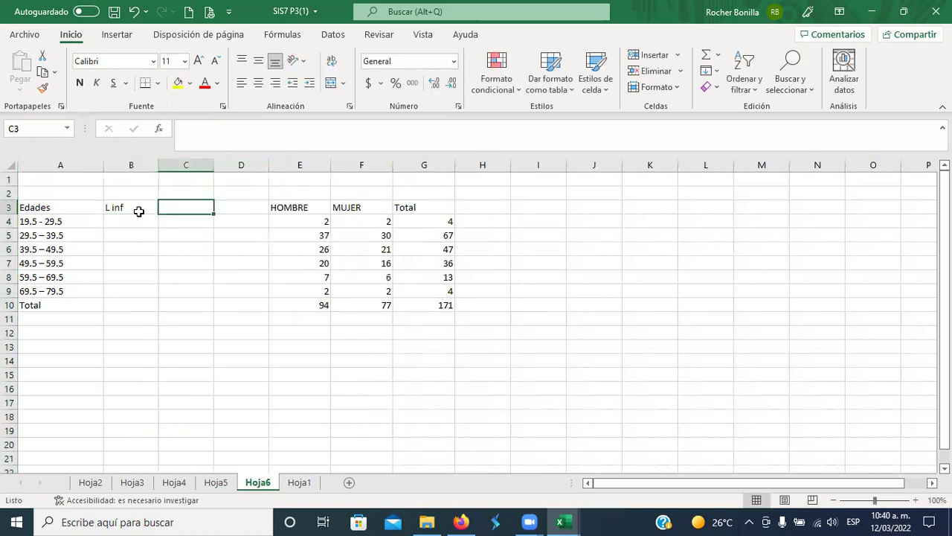
type("L sup")
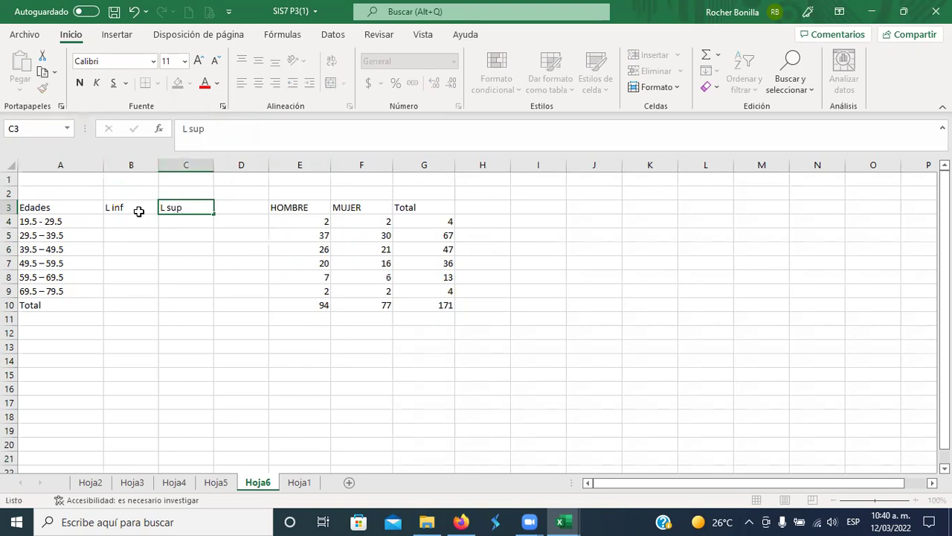
key("Tab")
type("P medio")
key("Return")
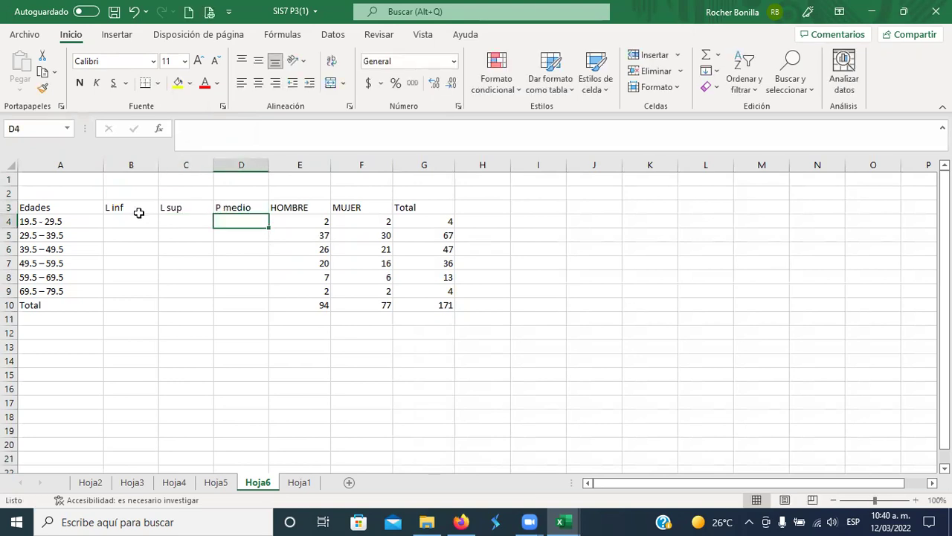
- Enter the lower class limits 19.5, 29.5, 39.5, 49.5, 59.5 and 69.5 in B4 to B9
left_click(140, 221)
type("19.5")
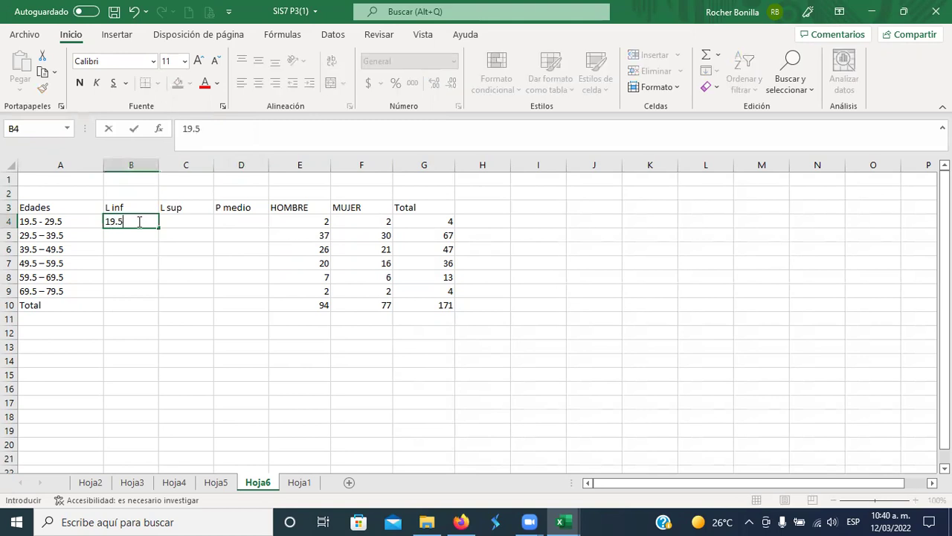
key("Return")
type("29.5")
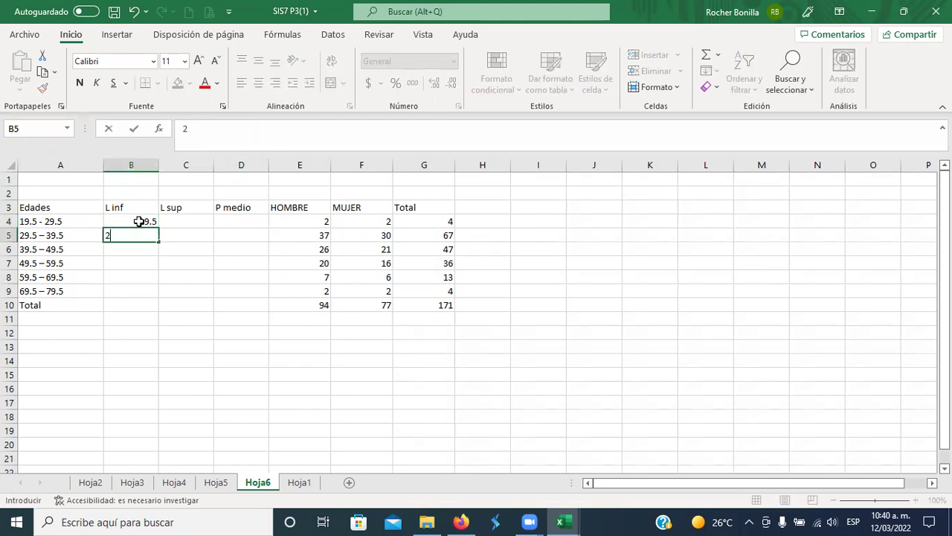
key("Return")
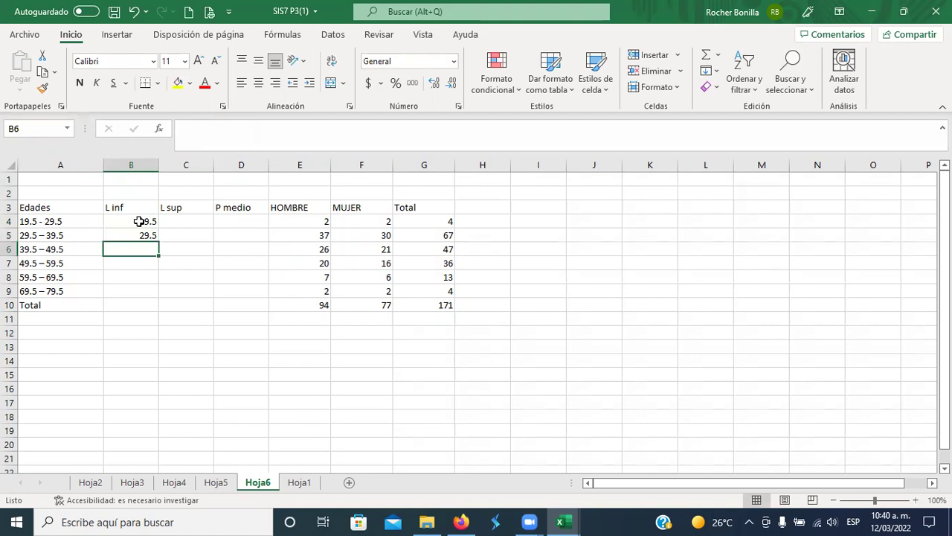
type("39.5")
key("Return")
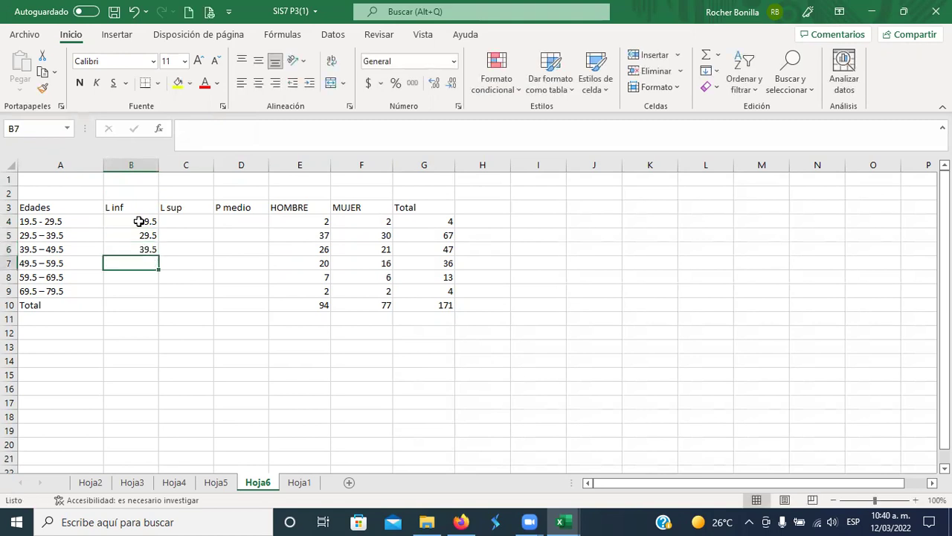
type("49.5")
key("Return")
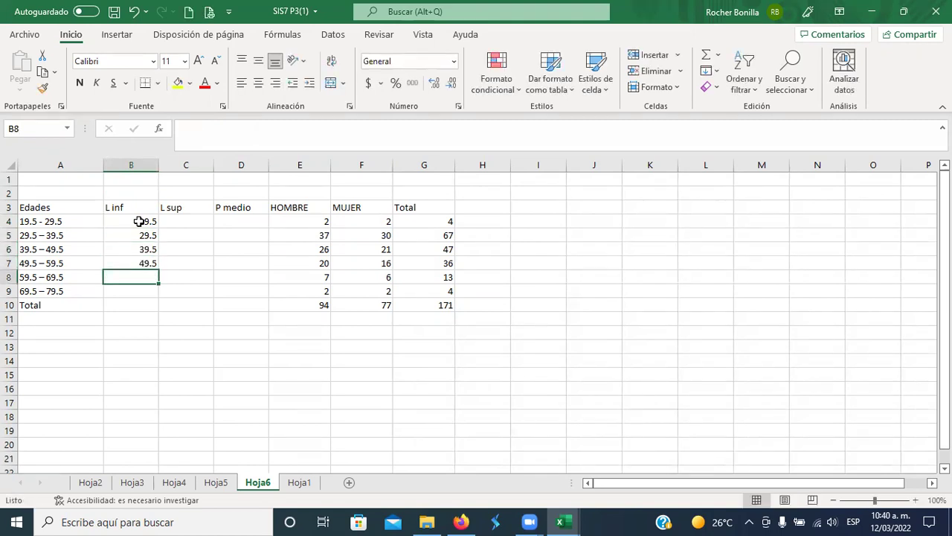
type("59.5")
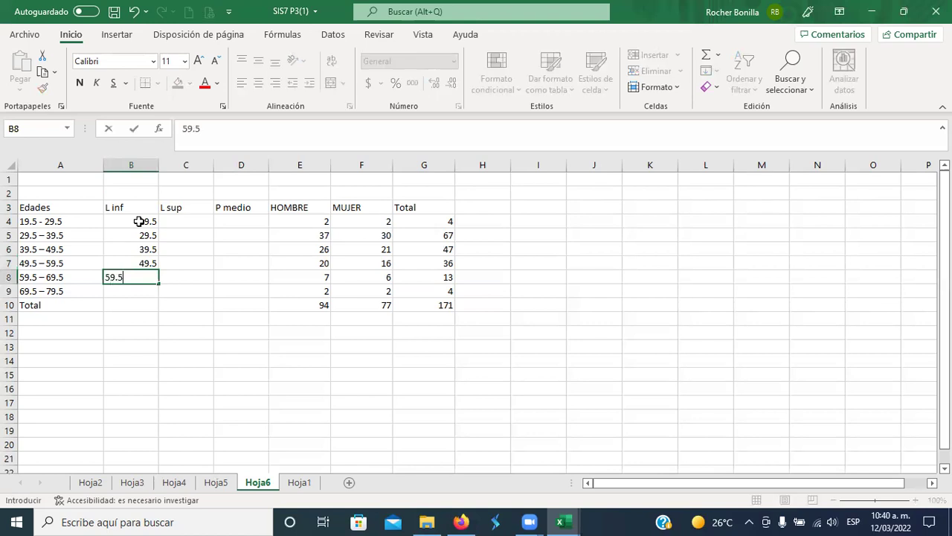
key("Return")
type("69.5")
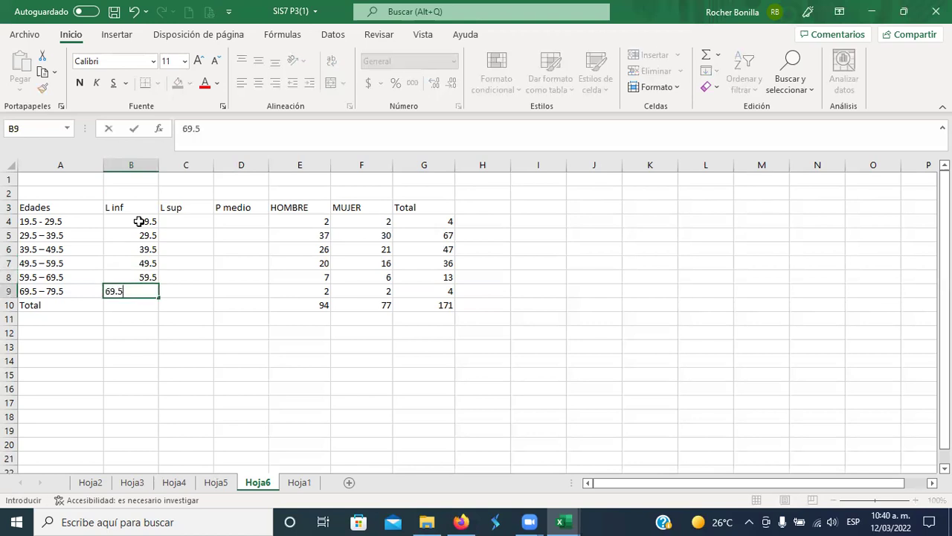
key("Return")
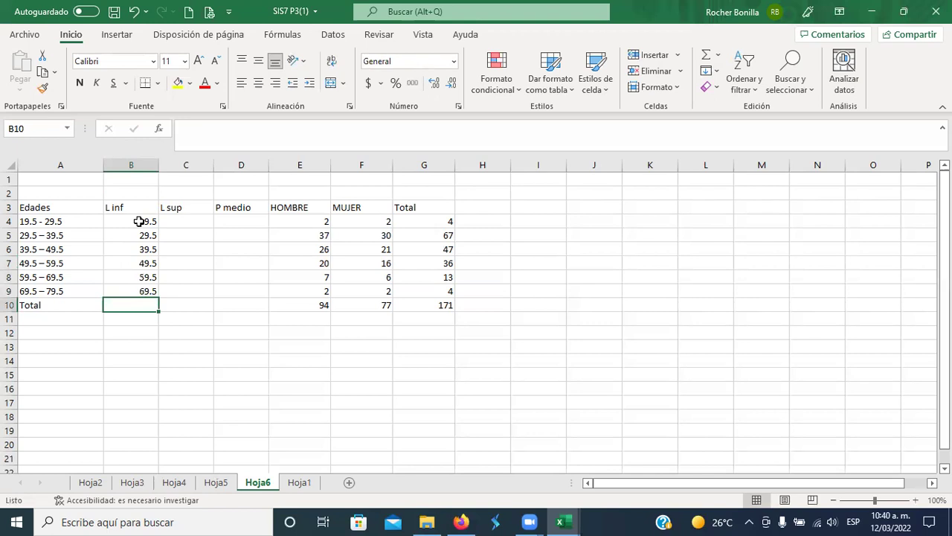
- Enter the upper class limits 29.5, 39.5, 49.5 and 59.5 in C4 to C7
left_click(166, 221)
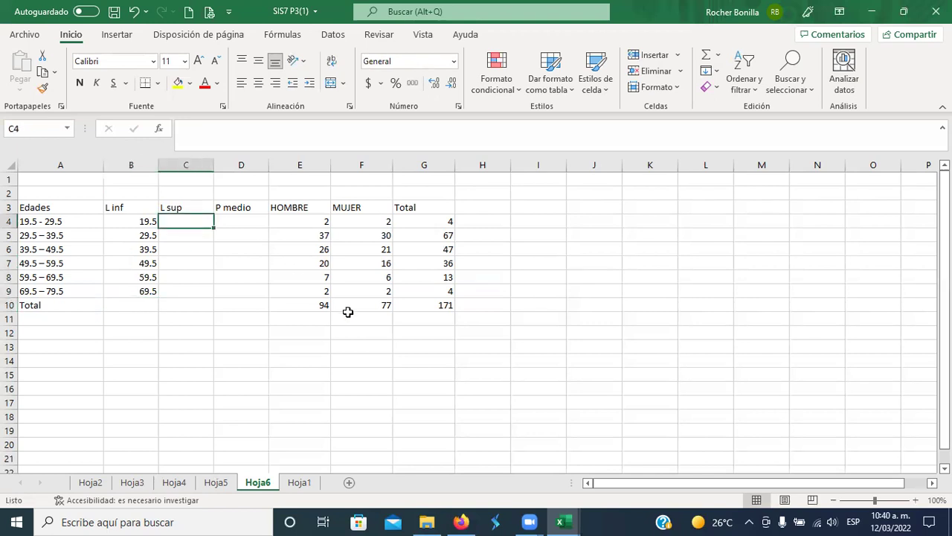
type("29.5")
key("Return")
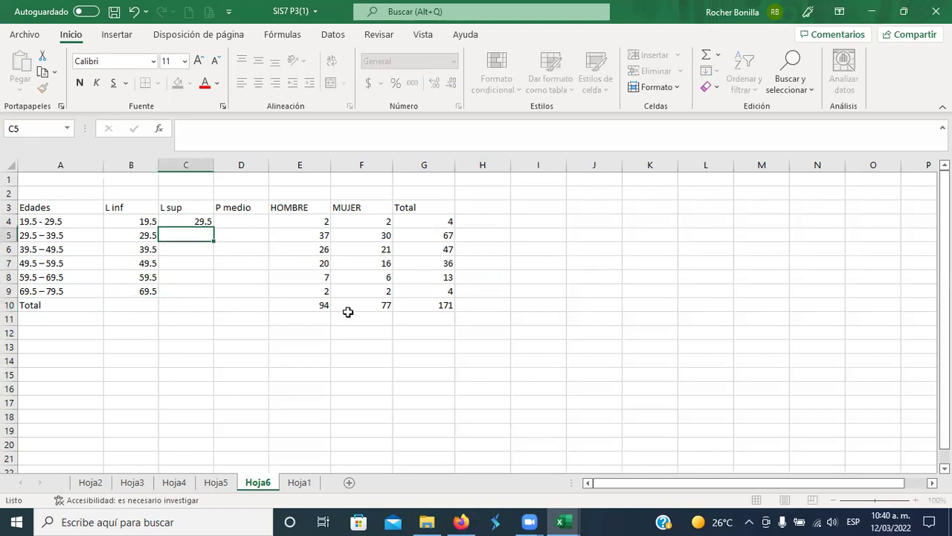
type("39.5")
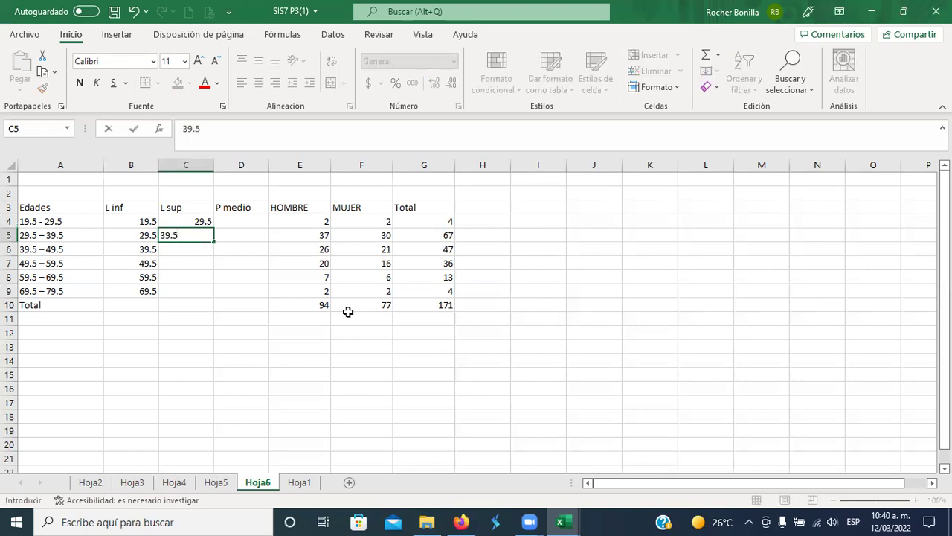
key("Return")
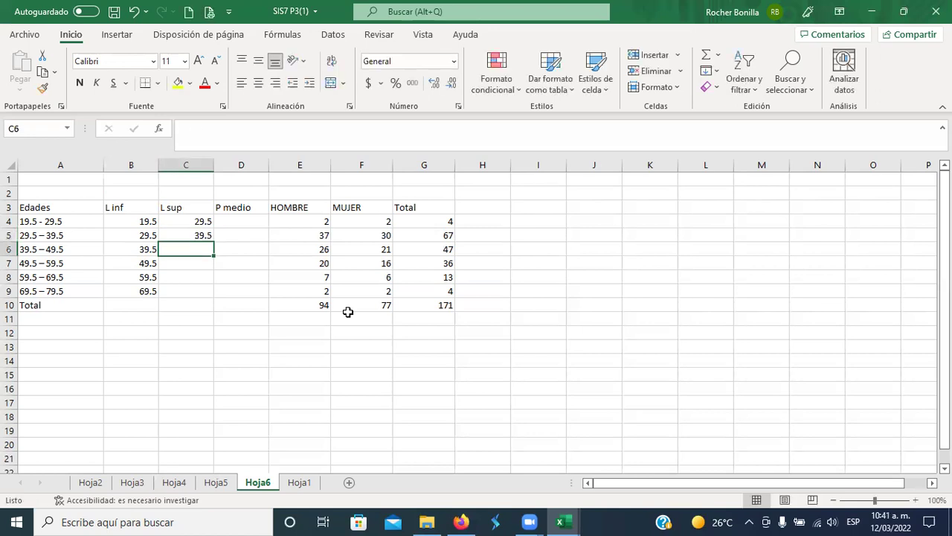
type("49.5")
key("Return")
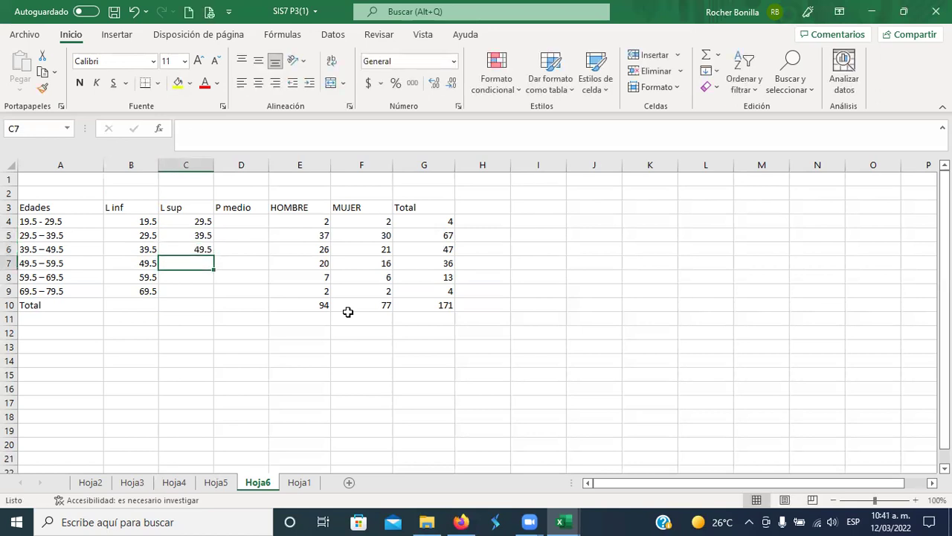
type("59.5")
key("Return")
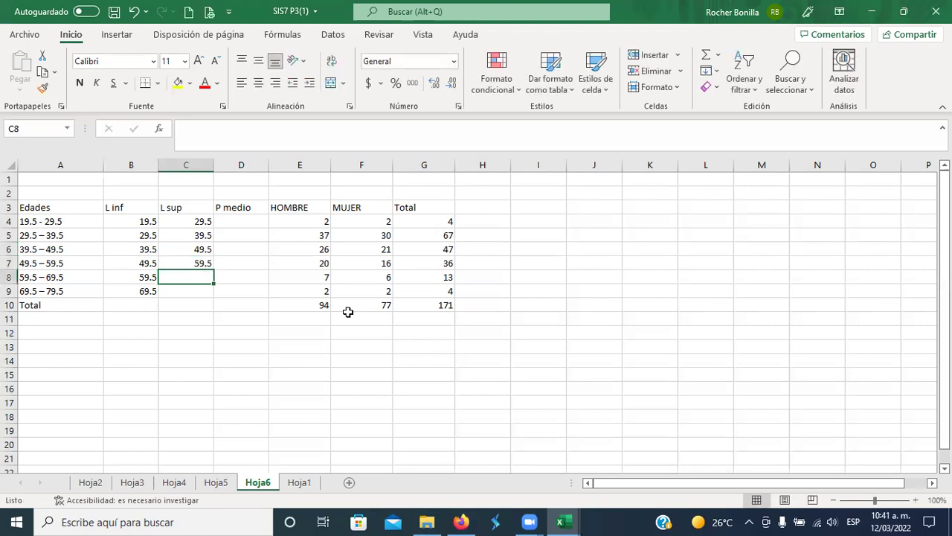
- Enter the last two upper class limits, 69.5 in C8 and 79.5 in C9
type("69")
key("Return")
type(".5")
key("Return")
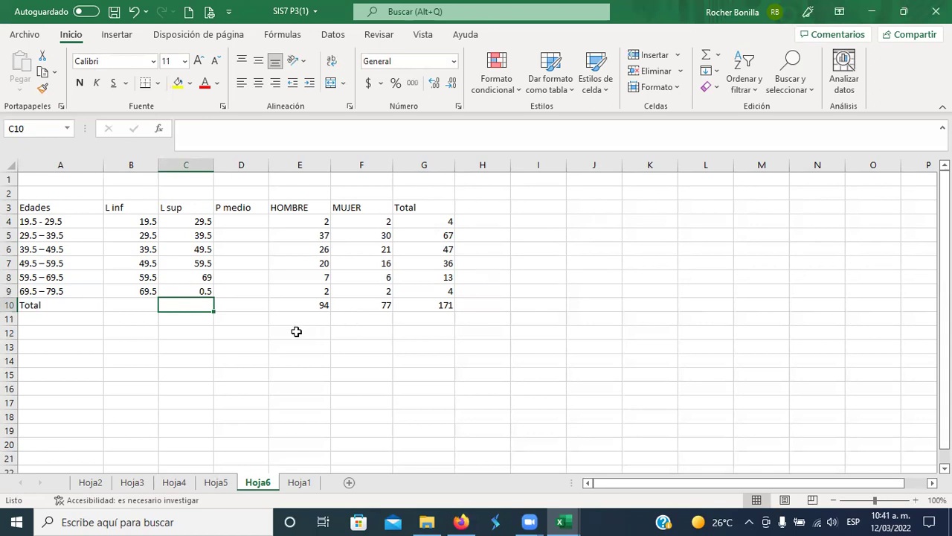
left_click(197, 277)
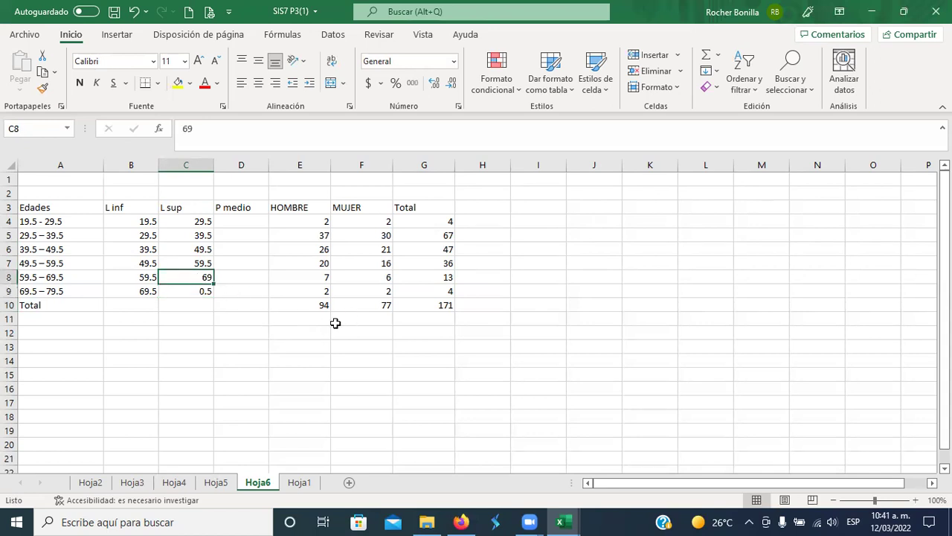
key("F2")
type(".5")
key("Return")
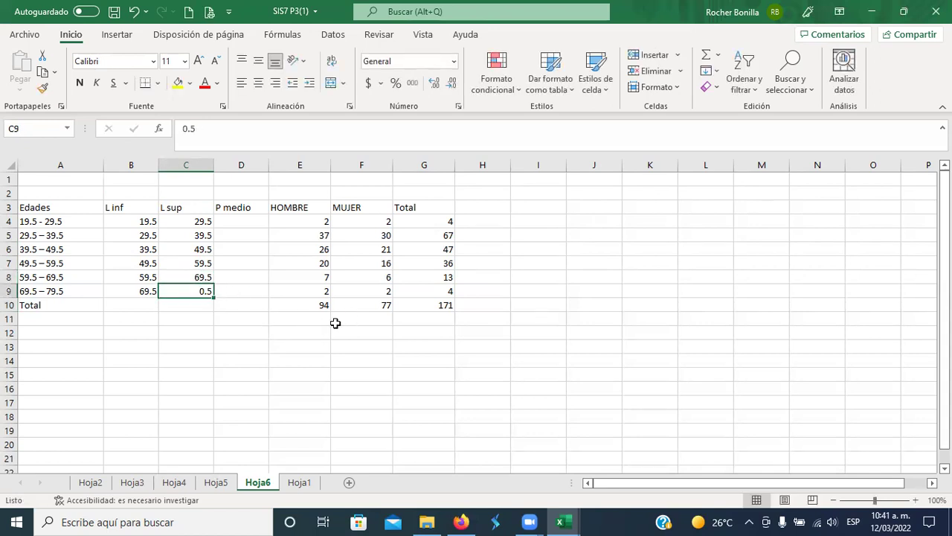
type("79.5")
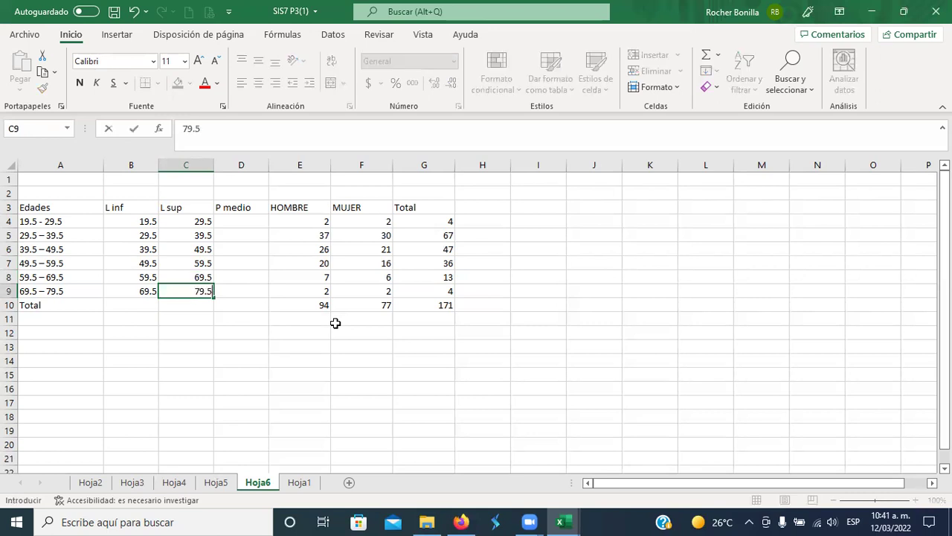
key("Return")
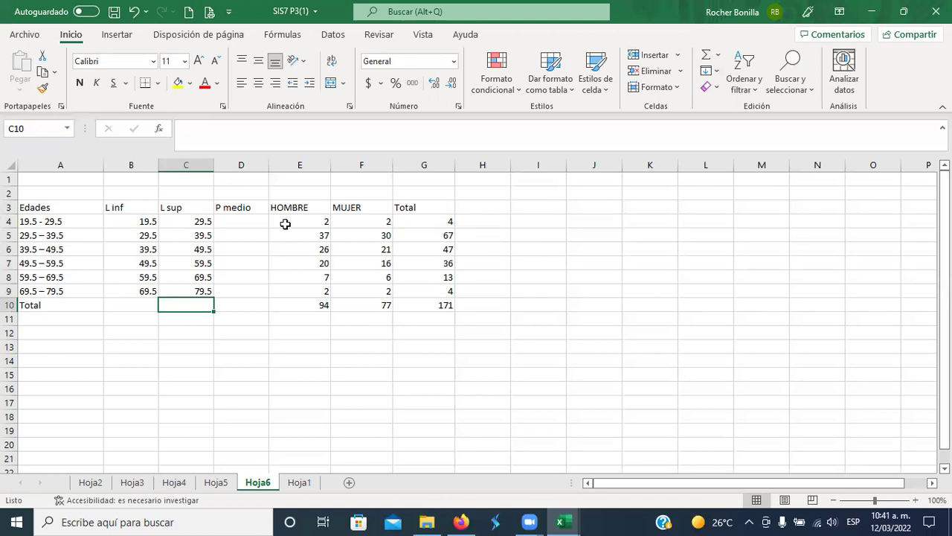
- Calculate the class midpoint in D4 with +(B4+C4)/2 and fill the formula down to D9
left_click(251, 216)
type("+")
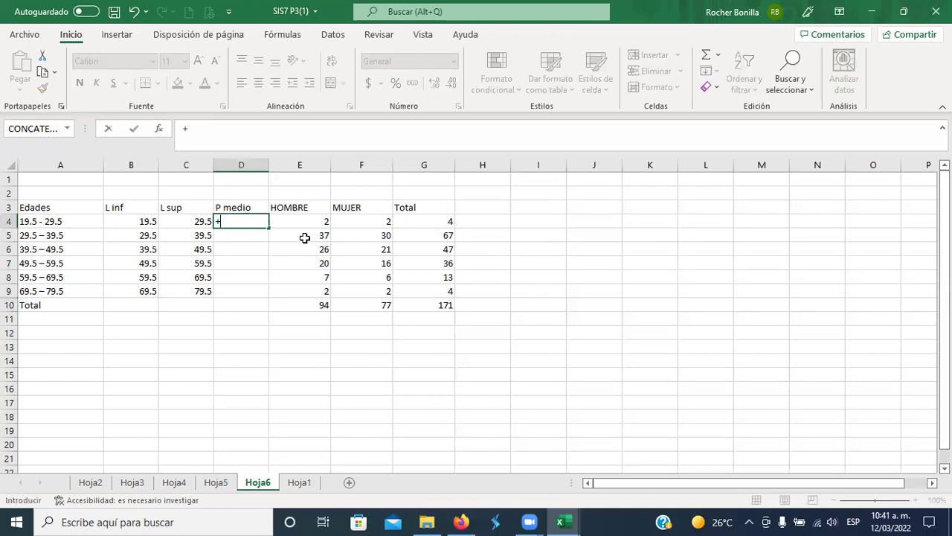
type("(")
left_click(136, 220)
type("+")
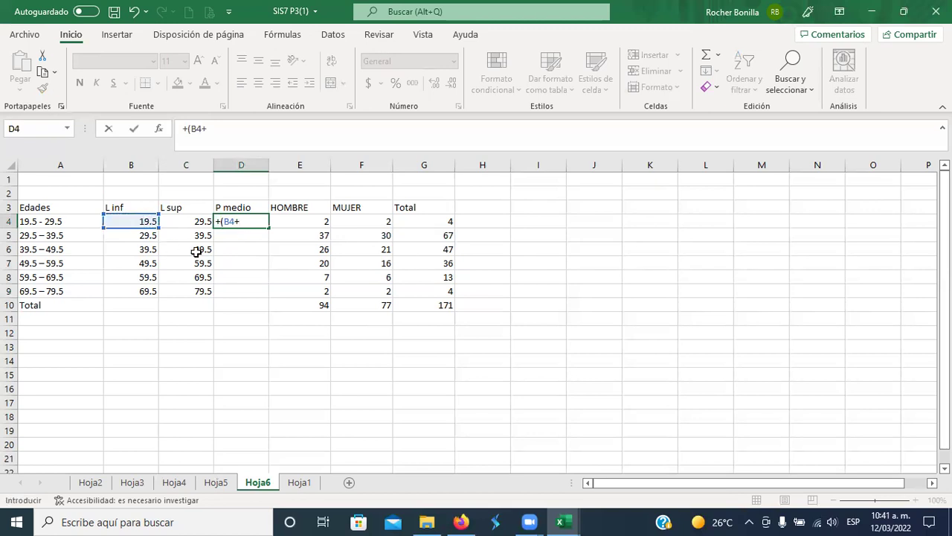
left_click(193, 221)
type(")")
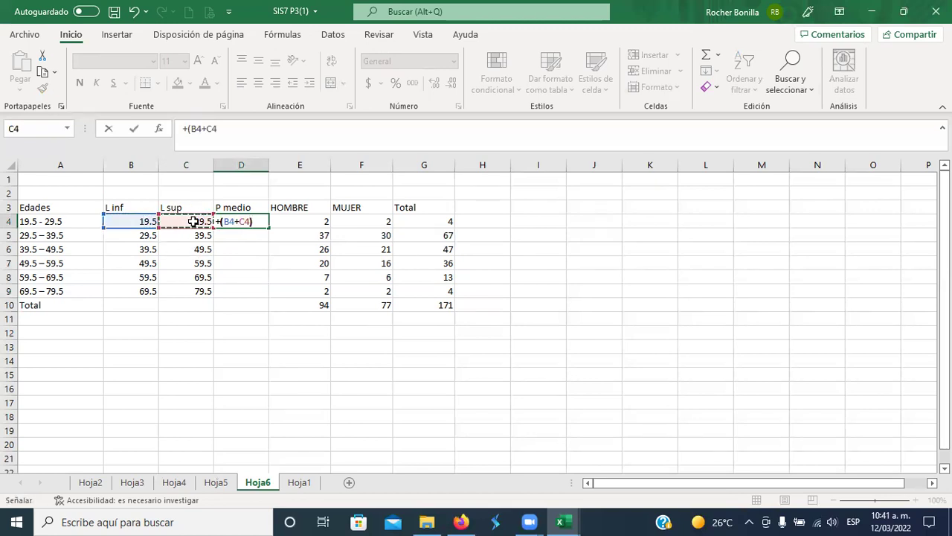
type("/2")
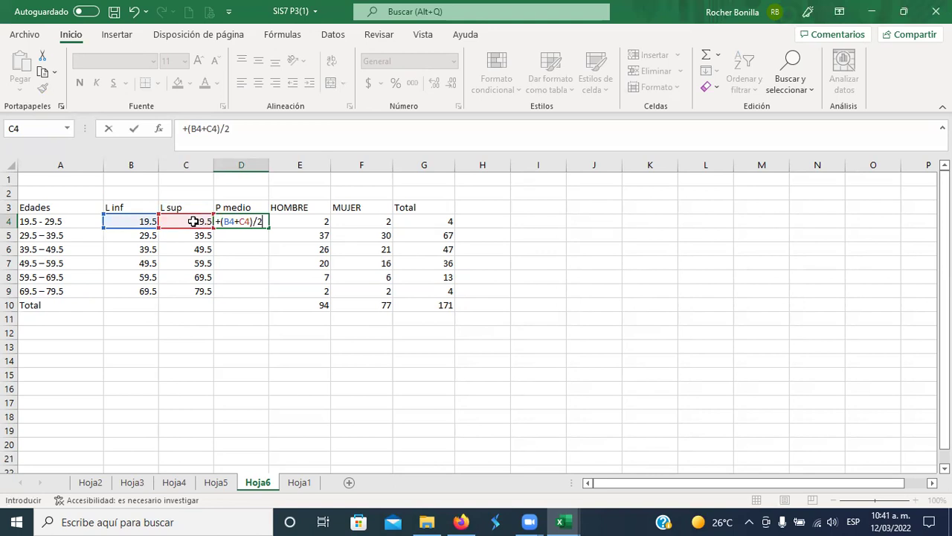
key("Return")
left_click(252, 221)
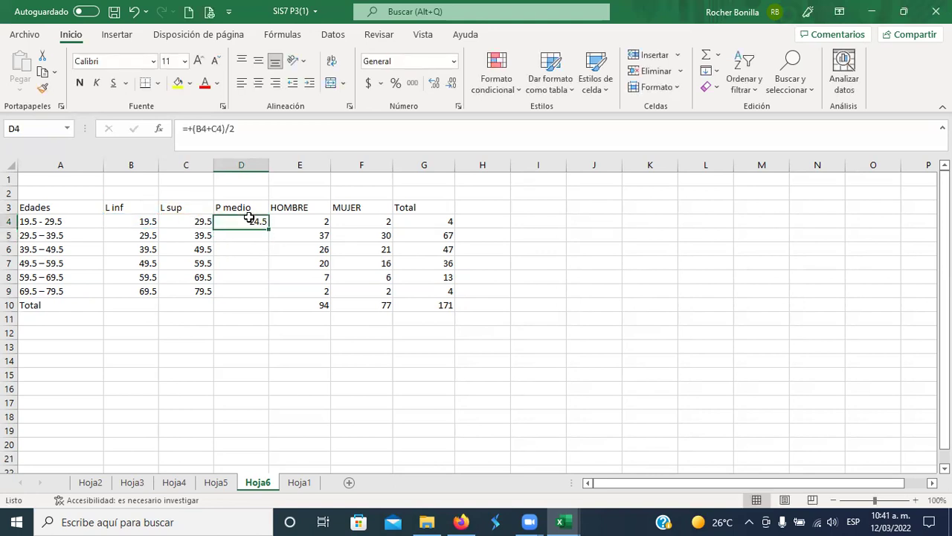
left_click_drag(269, 226, 269, 296)
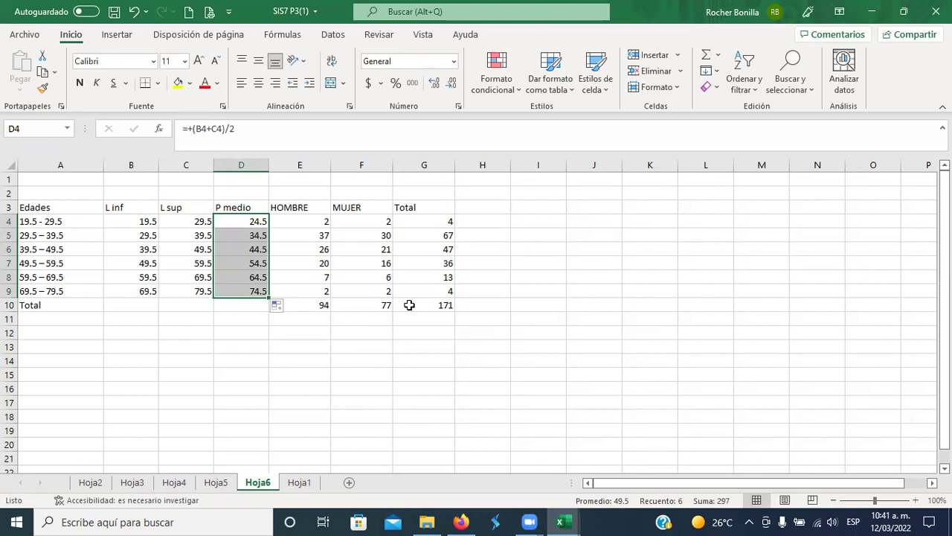
- Insert a line chart of the HOMBRE and MUJER frequencies in E3:F9 and place it beside the table
left_click(311, 210)
left_click_drag(311, 210, 362, 288)
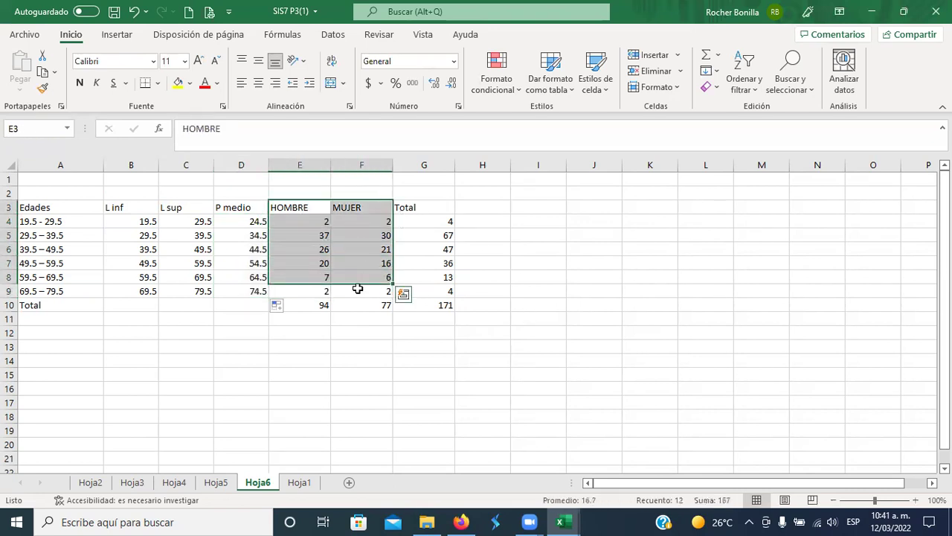
left_click_drag(295, 211, 361, 293)
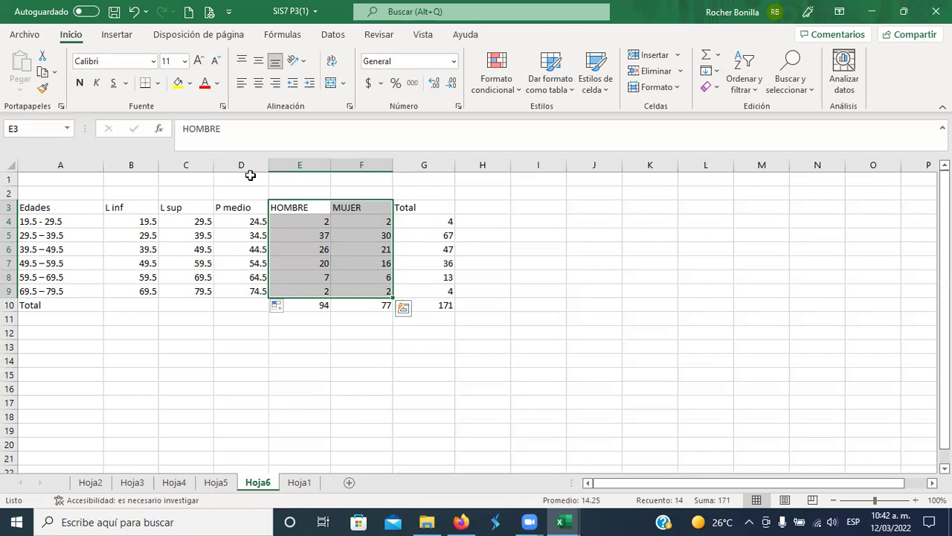
left_click(118, 35)
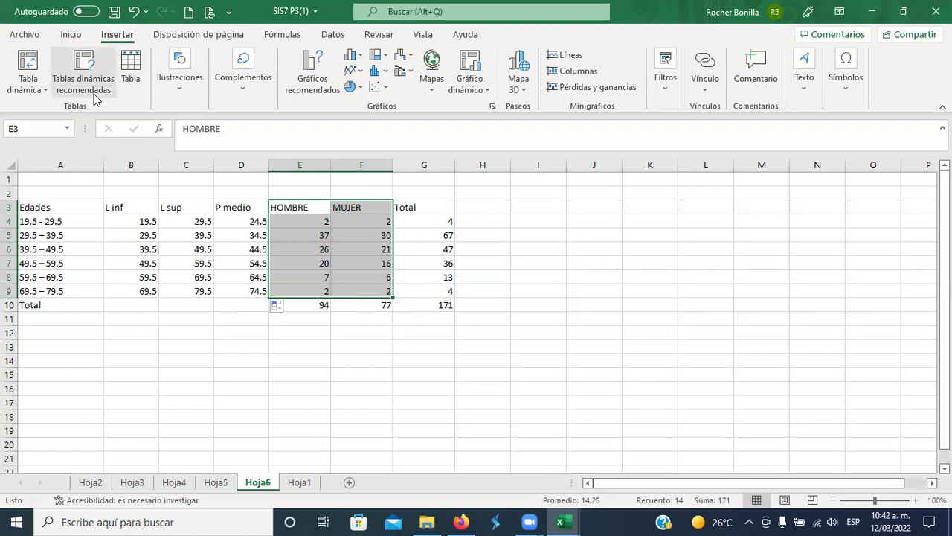
left_click(311, 75)
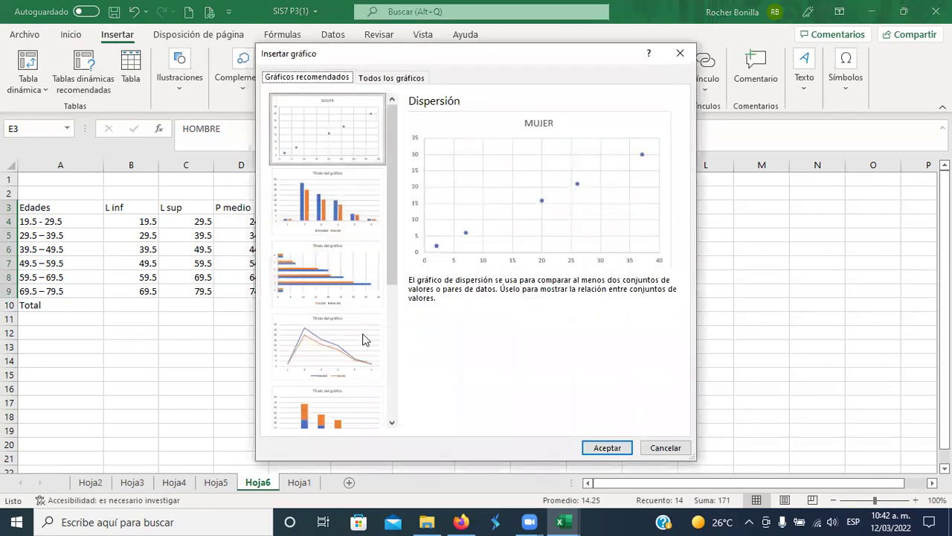
left_click(346, 341)
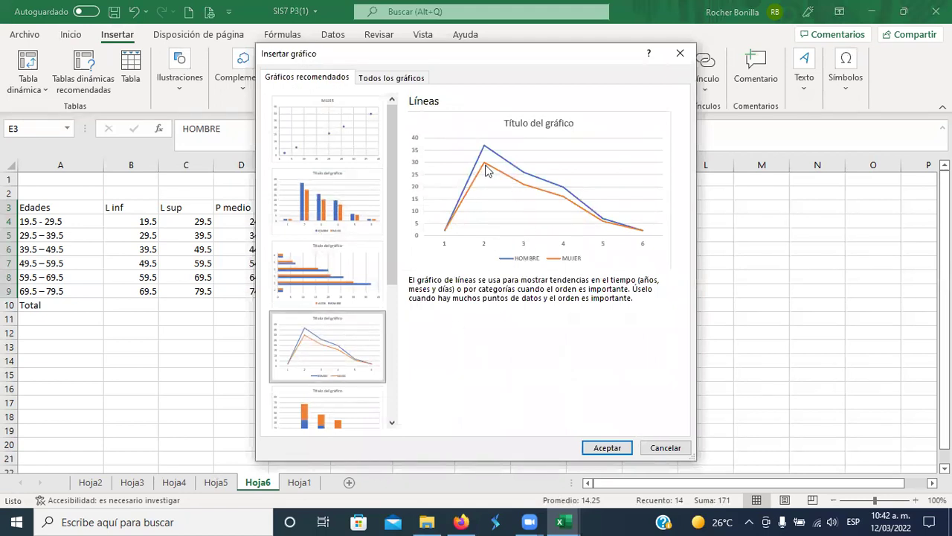
left_click(599, 447)
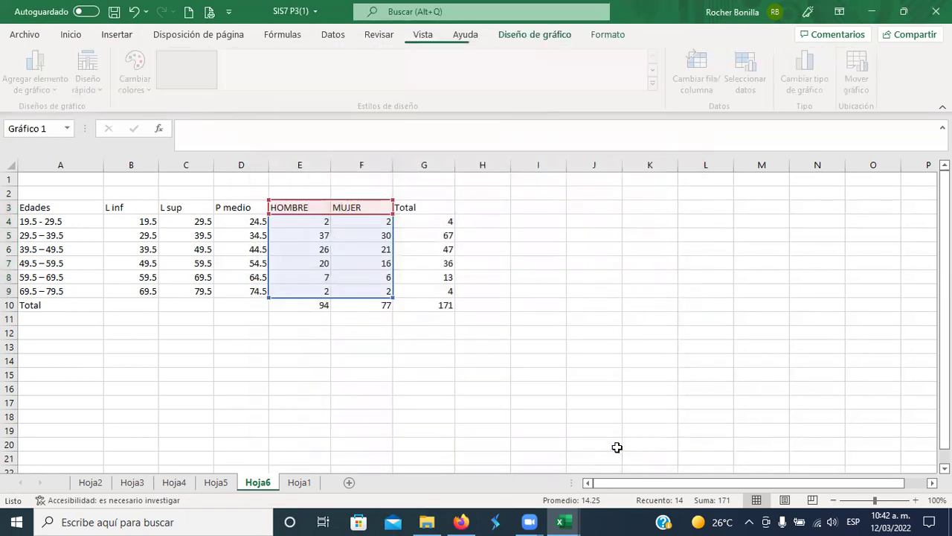
left_click_drag(576, 238, 770, 207)
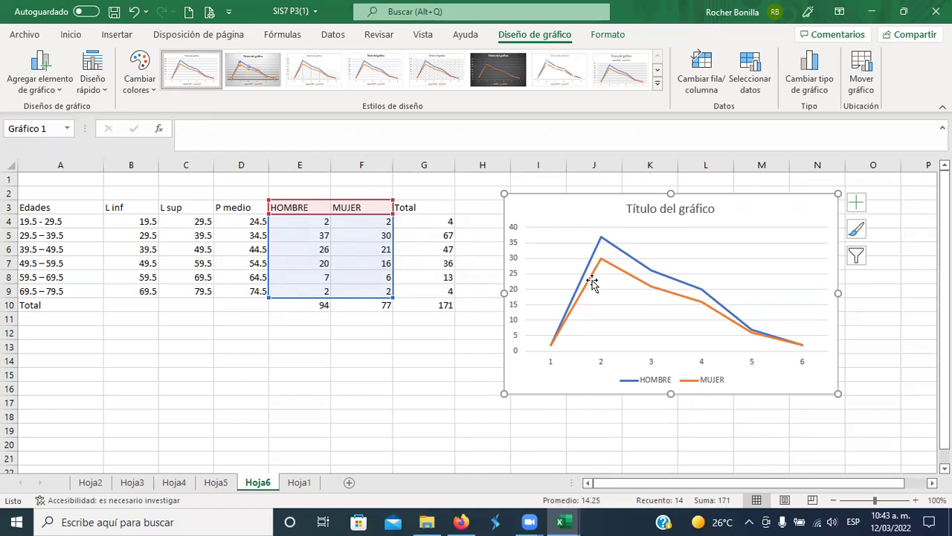
- Use the midpoints in D4:D9 as the chart's horizontal axis labels and delete the chart title
left_click(382, 311)
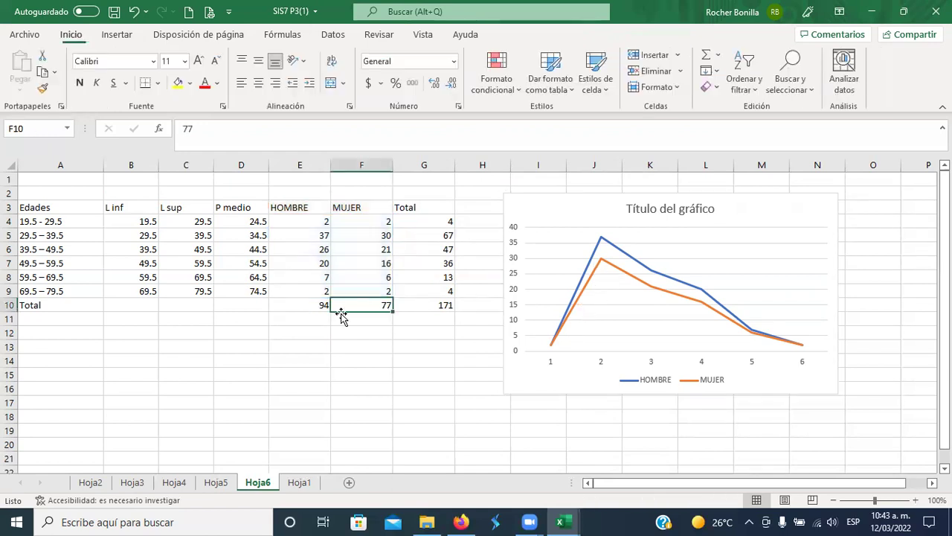
left_click(309, 307)
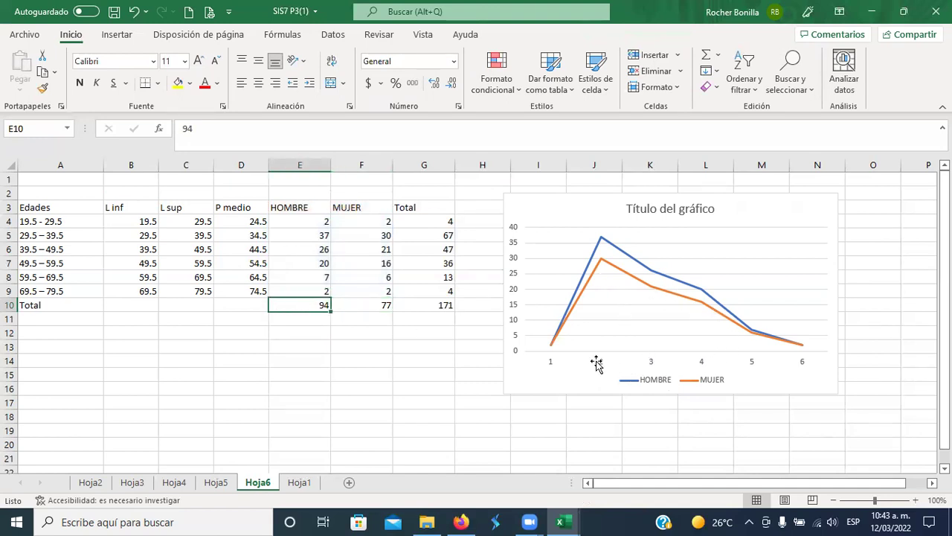
left_click(549, 364)
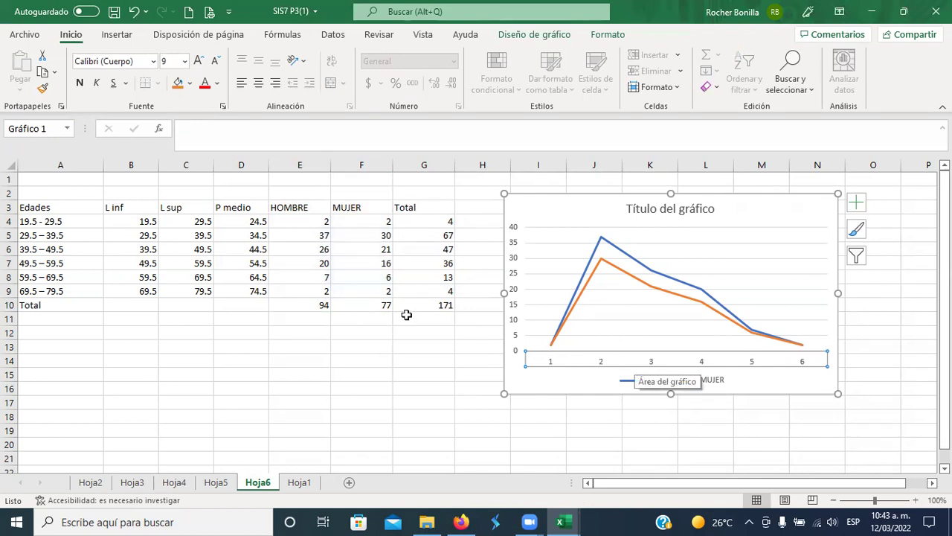
right_click(601, 363)
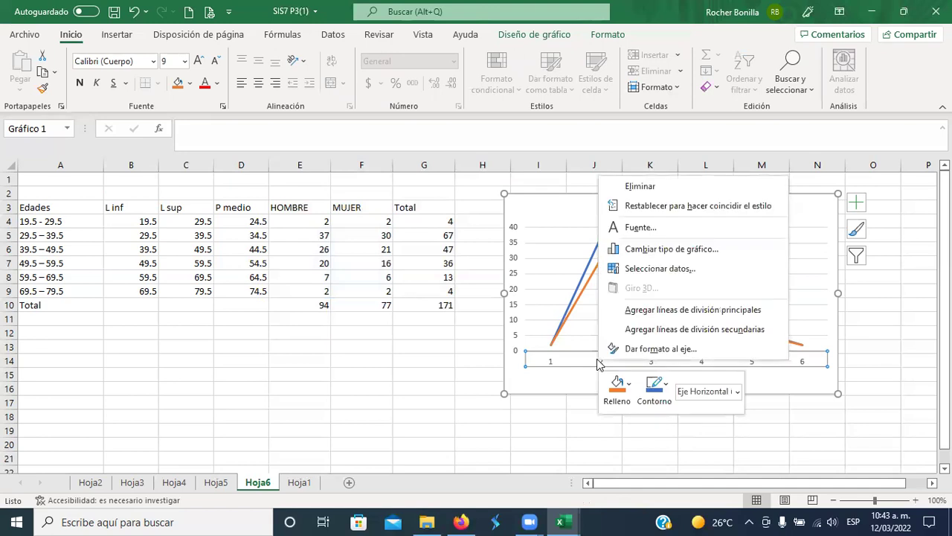
left_click(658, 269)
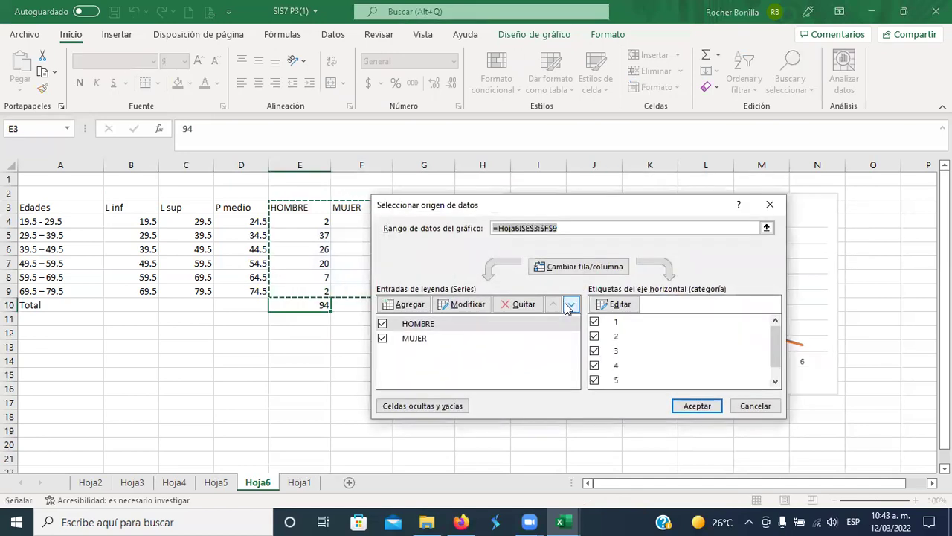
left_click(618, 305)
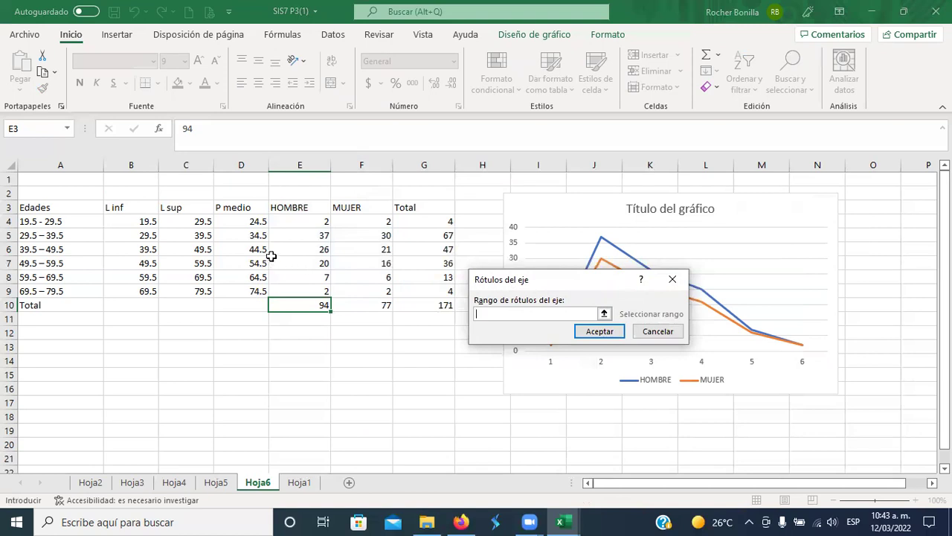
left_click_drag(254, 221, 256, 291)
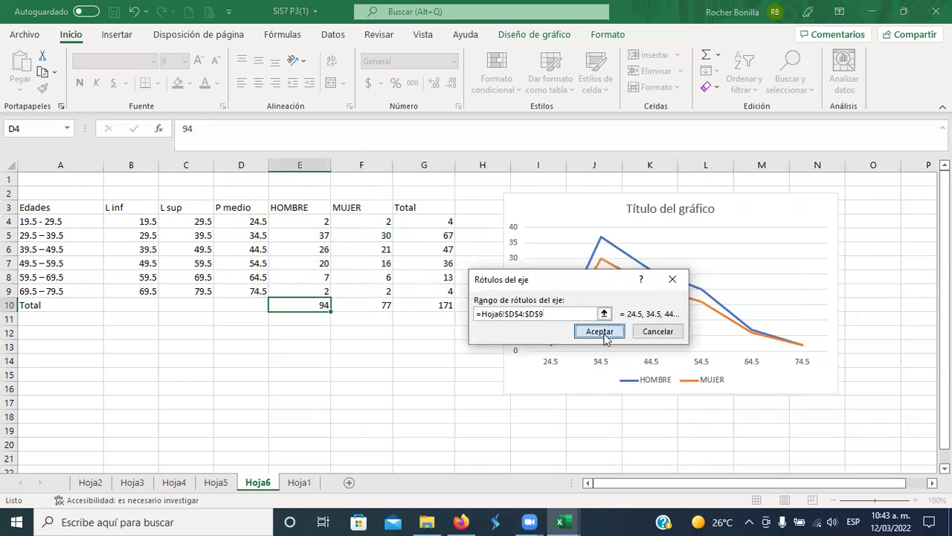
left_click(601, 332)
left_click(696, 407)
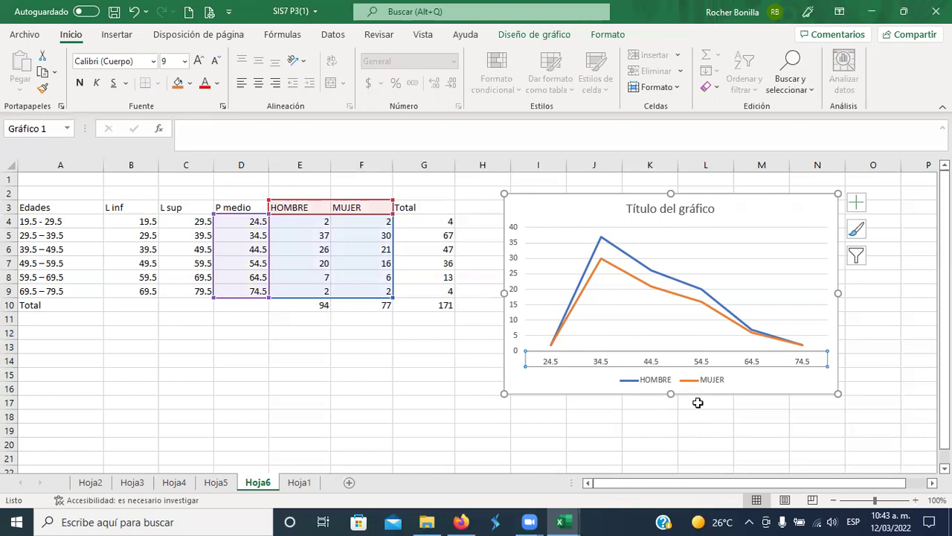
left_click(674, 210)
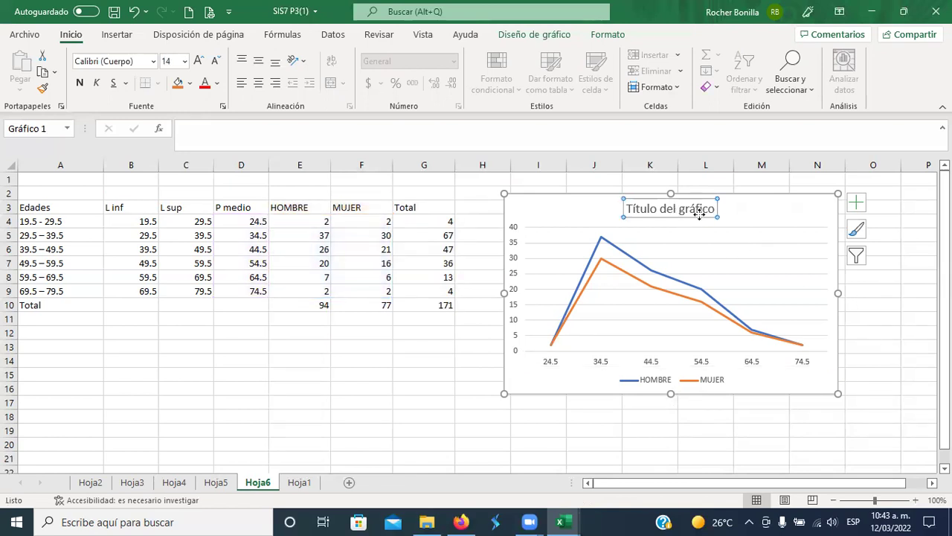
key("Delete")
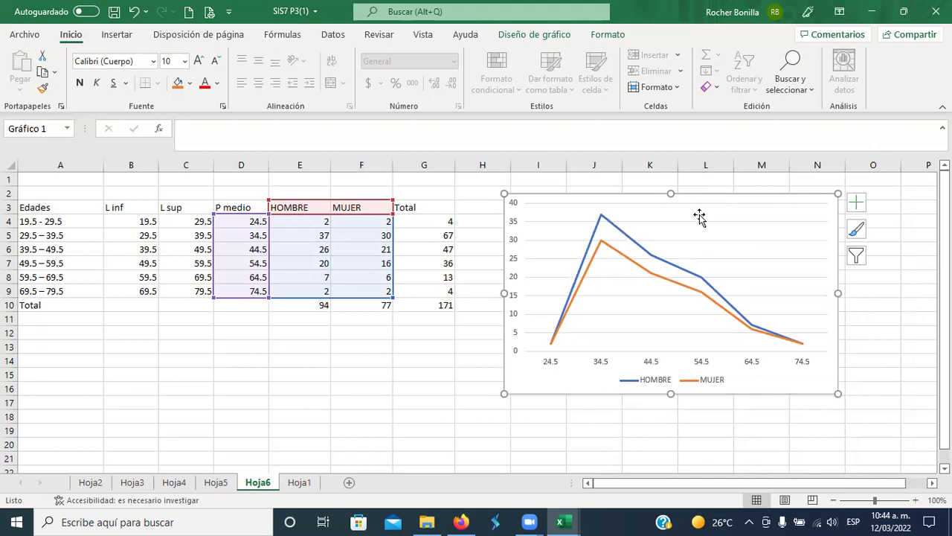
- Examine the source data in Hoja1 and compare the frequency tables and charts across Hoja2 to Hoja6 for duplicates
left_click(300, 482)
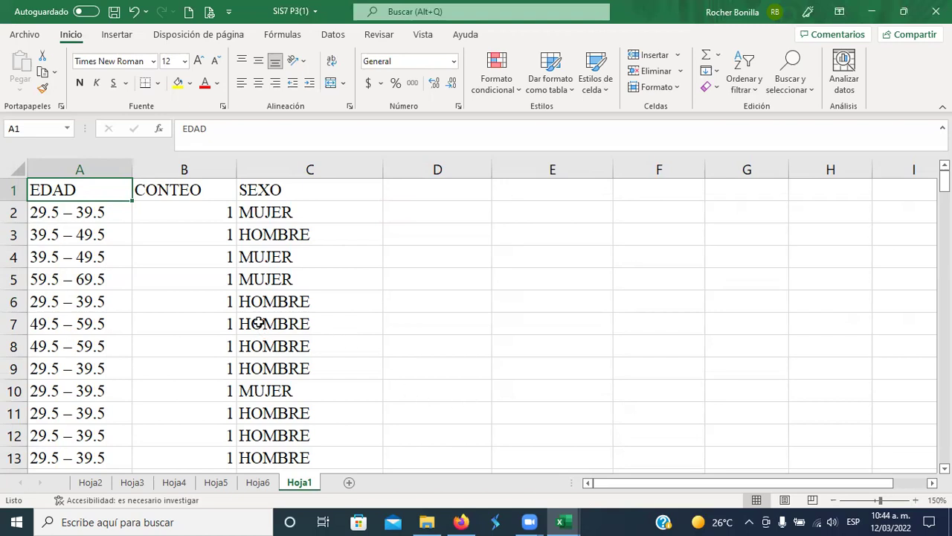
left_click(284, 296)
left_click(257, 482)
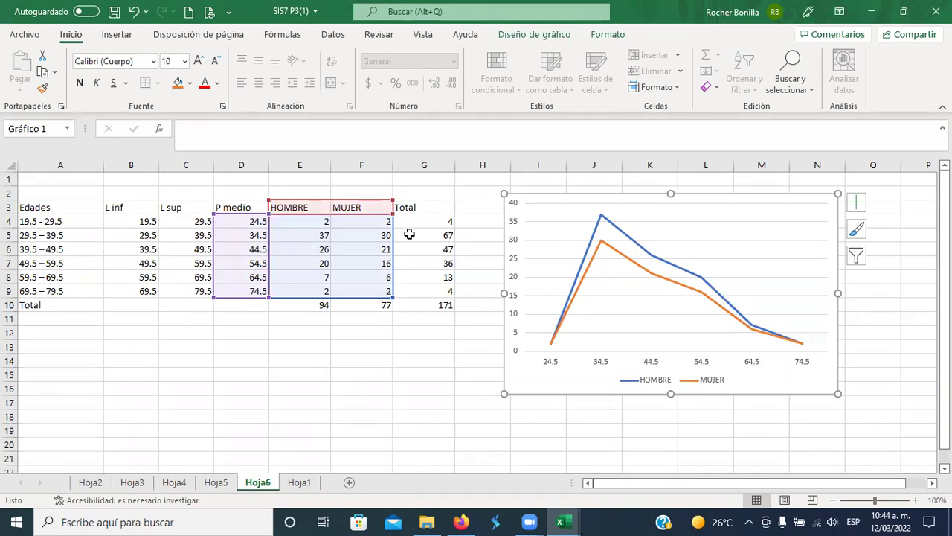
left_click(447, 268)
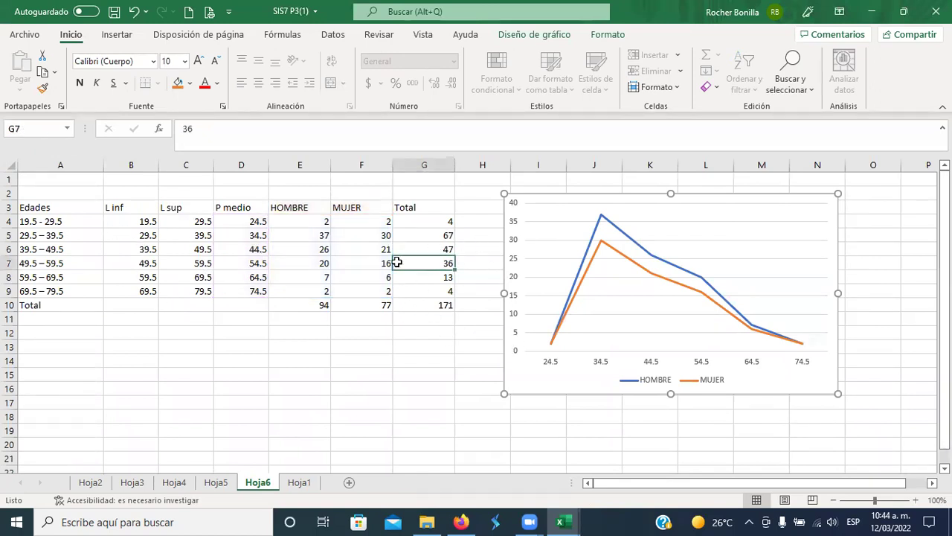
left_click(787, 207)
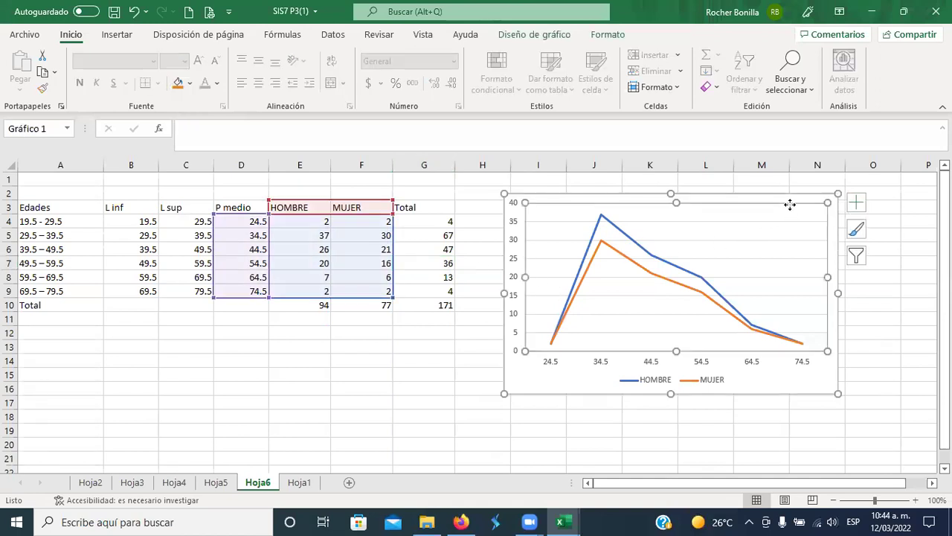
left_click(804, 388)
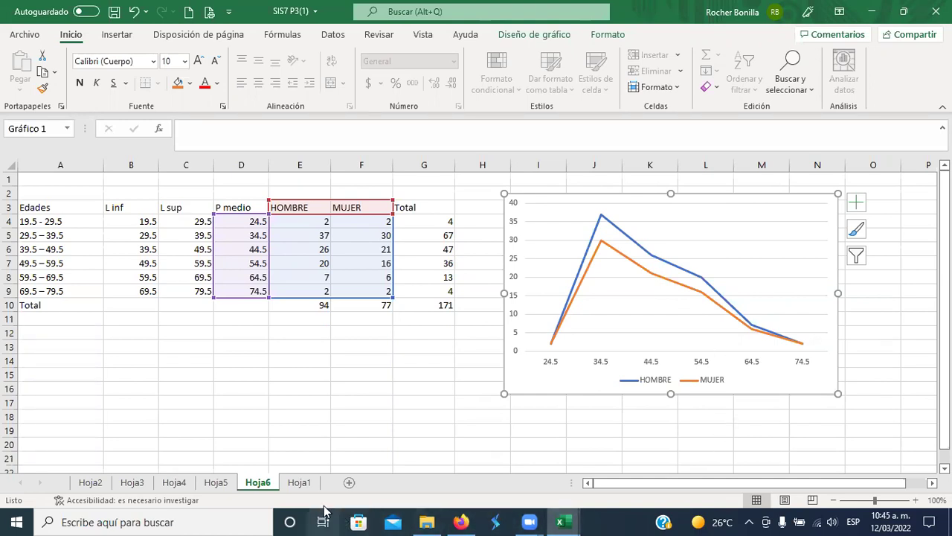
left_click(301, 483)
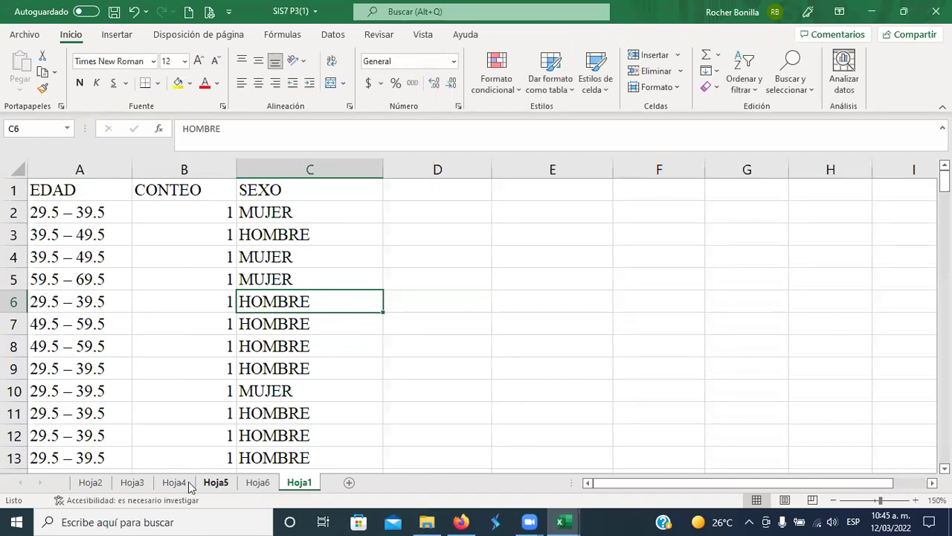
left_click(90, 482)
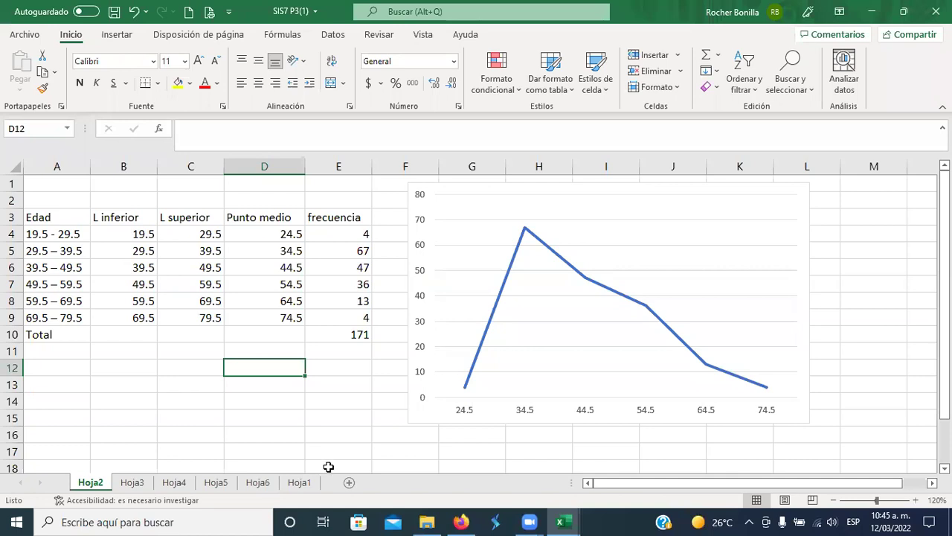
left_click(138, 484)
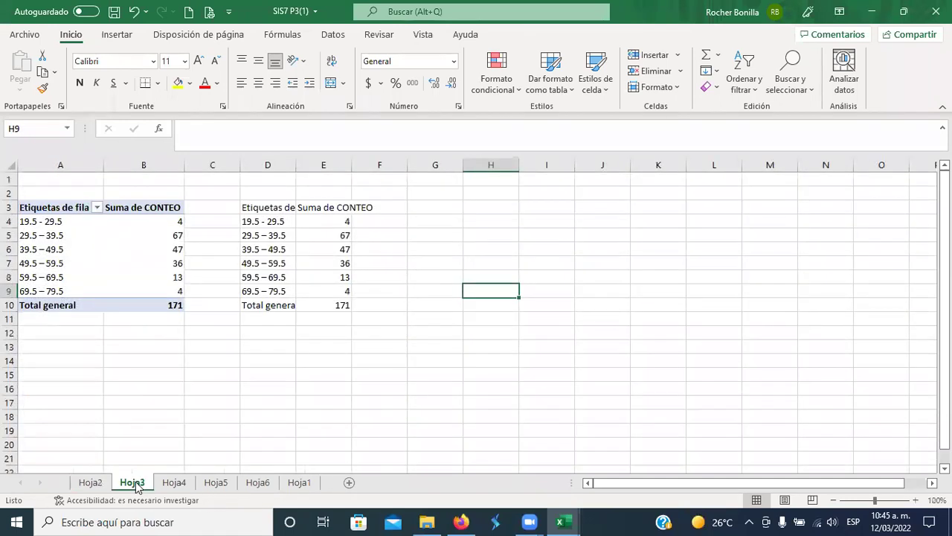
left_click(176, 485)
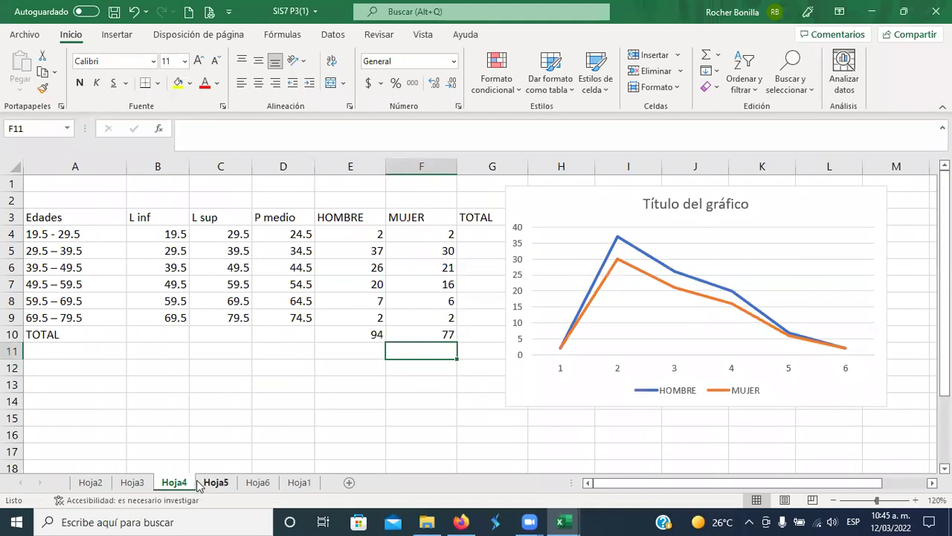
left_click(298, 484)
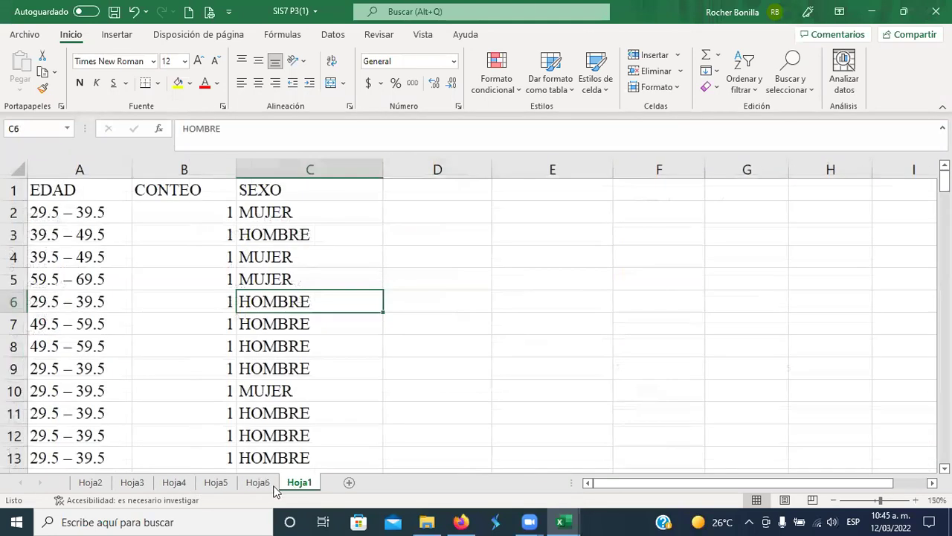
left_click(256, 484)
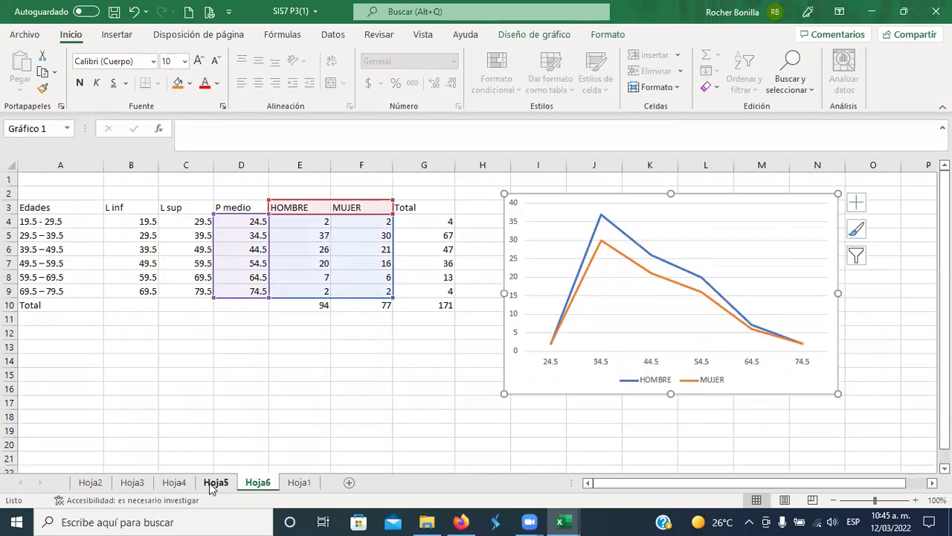
left_click(215, 485)
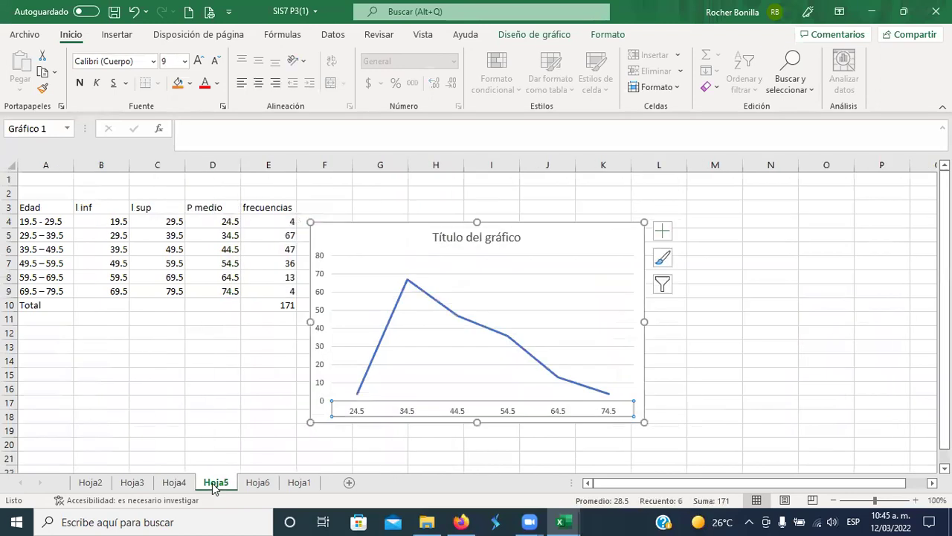
- Delete the sheet Hoja4, which holds the duplicate HOMBRE and MUJER table with an unlabelled chart axis
left_click(174, 484)
right_click(175, 483)
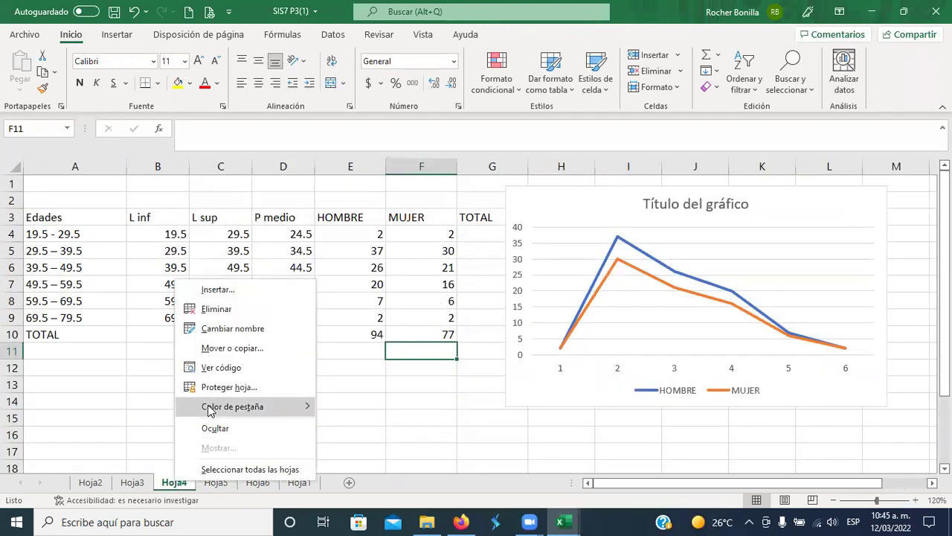
left_click(228, 313)
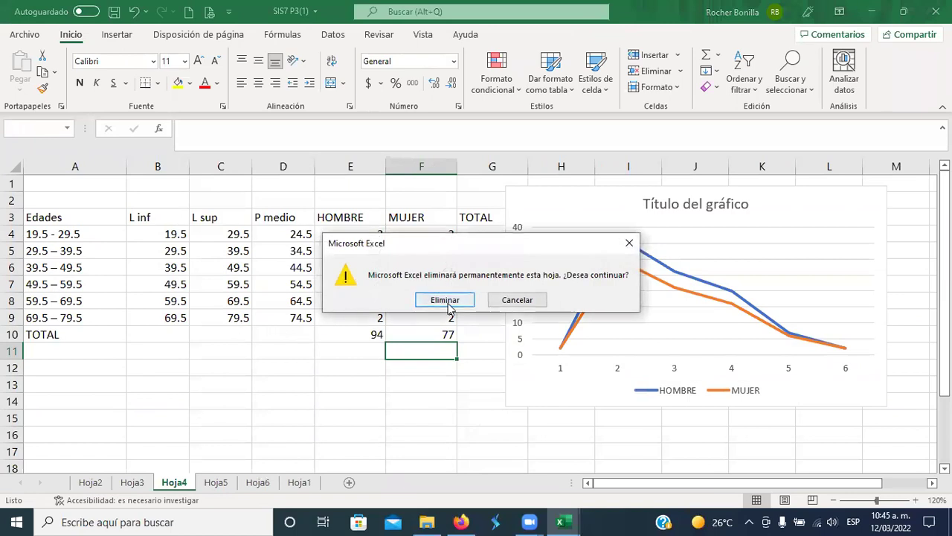
left_click(445, 299)
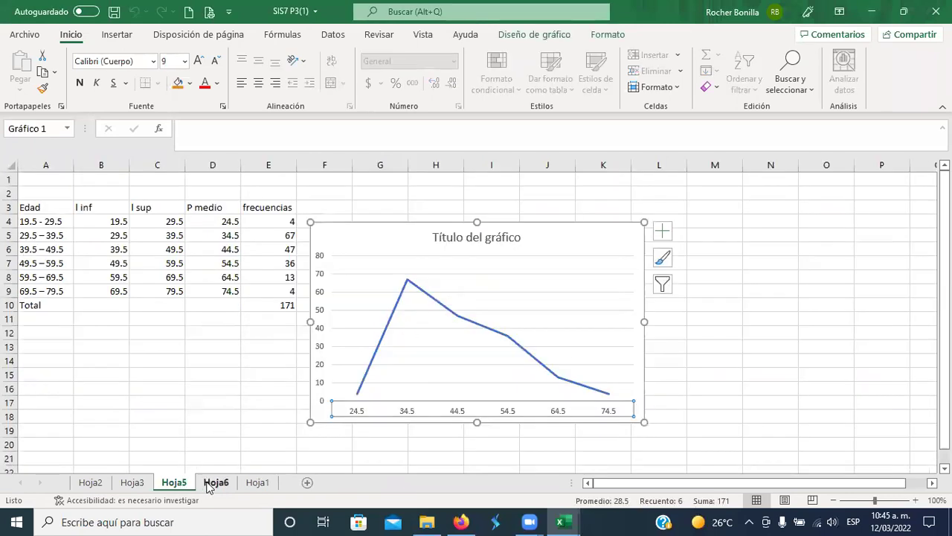
- Delete the sheet Hoja3 with the age-group pivot table and its pasted copy
left_click(209, 484)
left_click(138, 484)
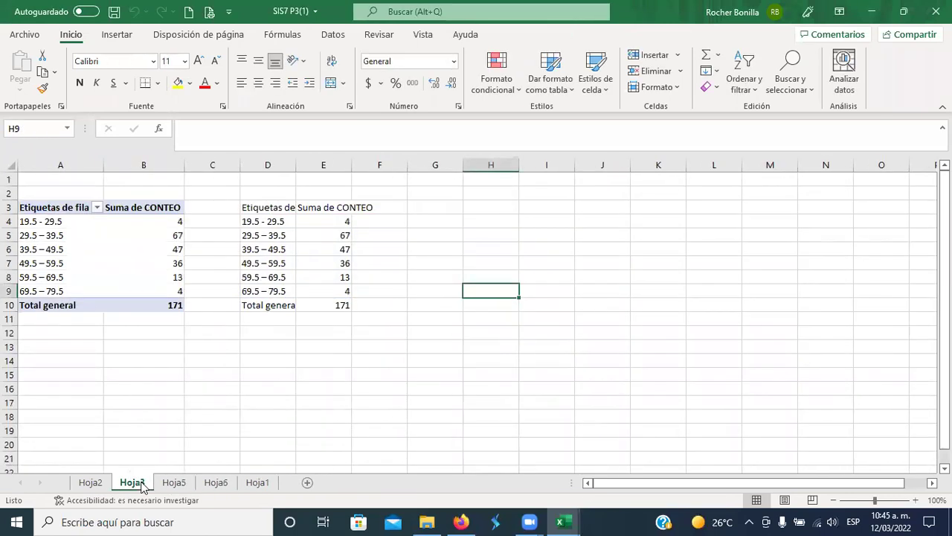
right_click(143, 485)
left_click(184, 315)
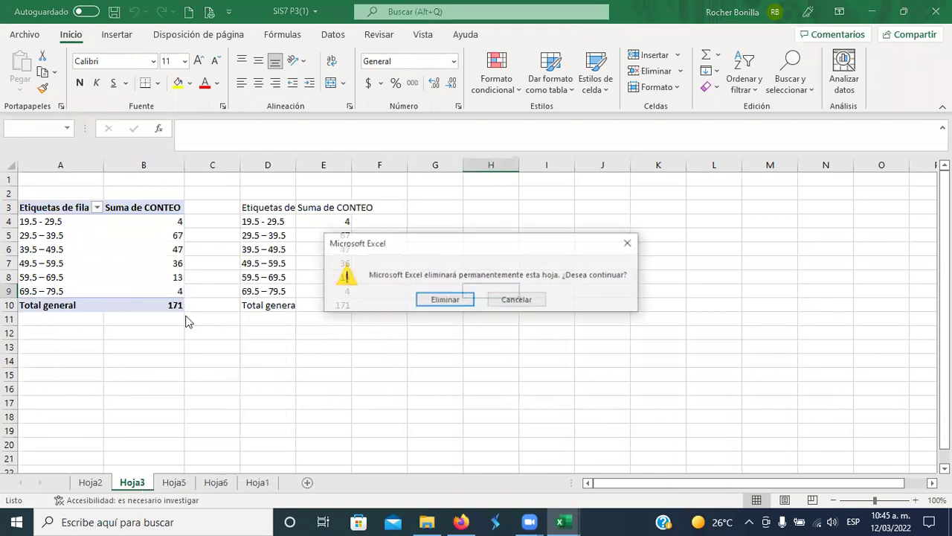
left_click(438, 299)
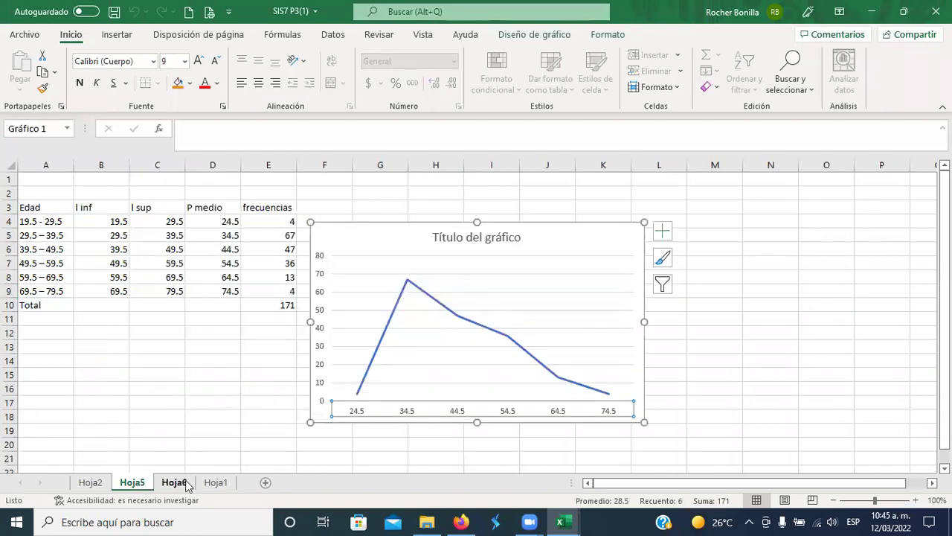
- Compare the overall frequency charts in Hoja2 and Hoja5 and delete the duplicate sheet Hoja5
left_click(99, 483)
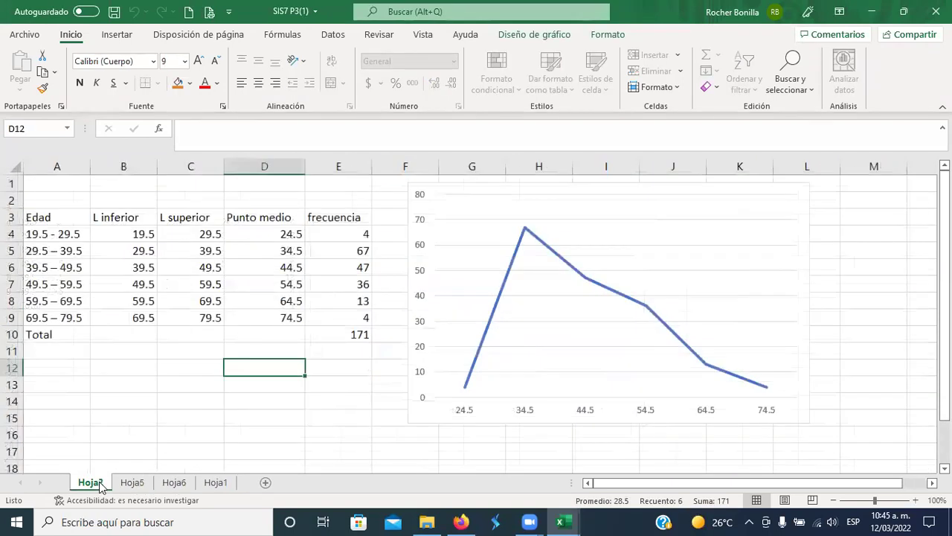
left_click(144, 485)
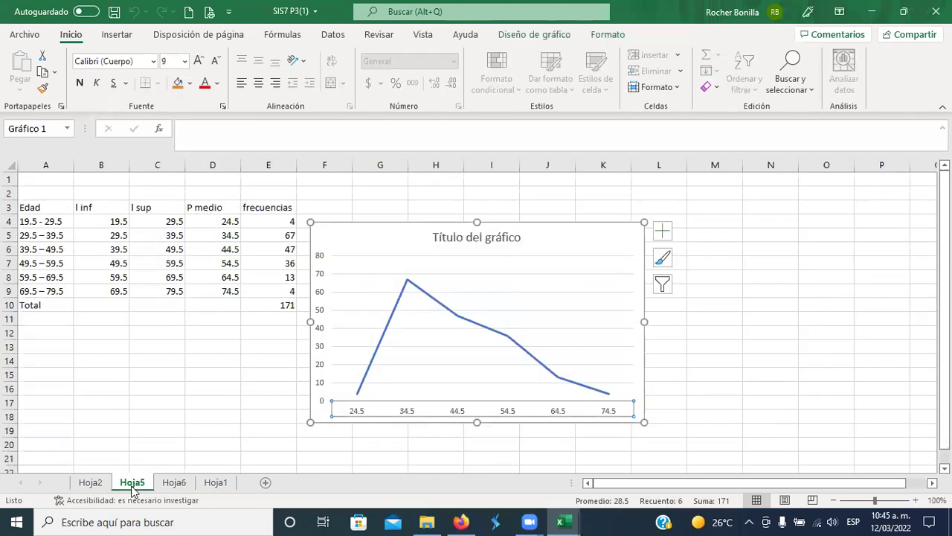
left_click(104, 485)
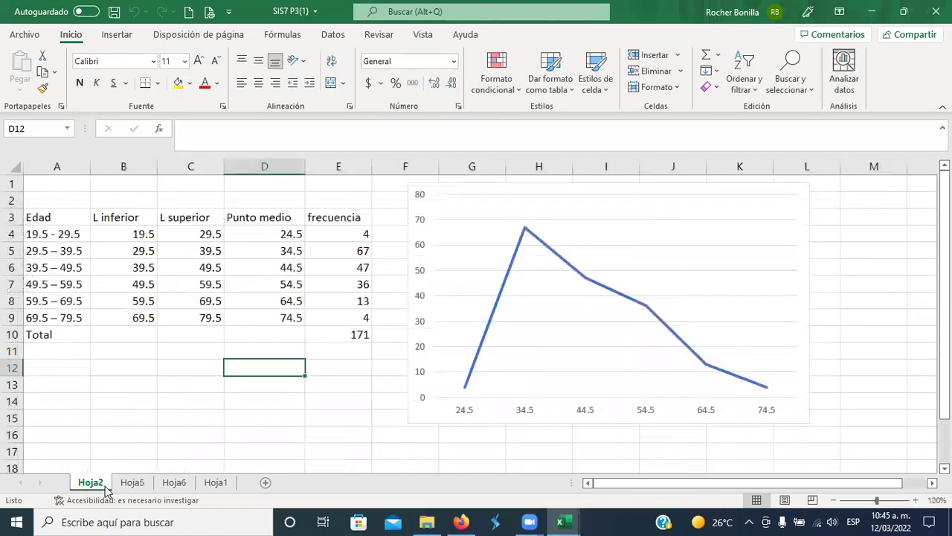
left_click(143, 488)
right_click(143, 487)
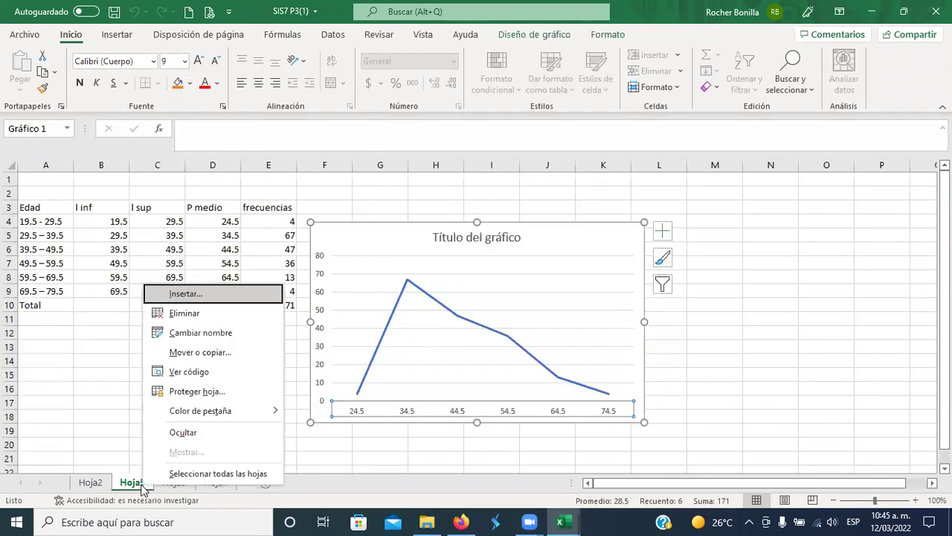
left_click(179, 314)
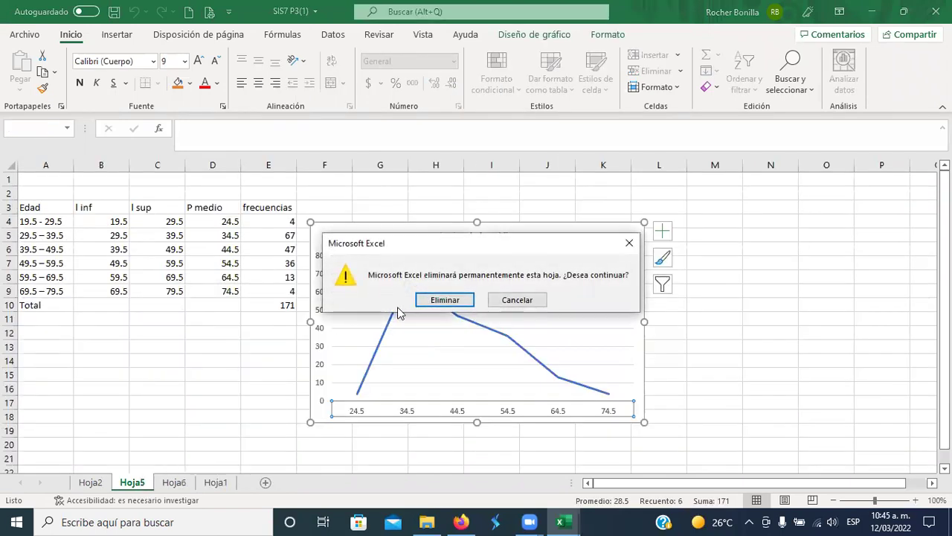
left_click(443, 299)
- Move the source data sheet Hoja1 in front of Hoja2 so it comes first in the workbook
left_click(186, 484)
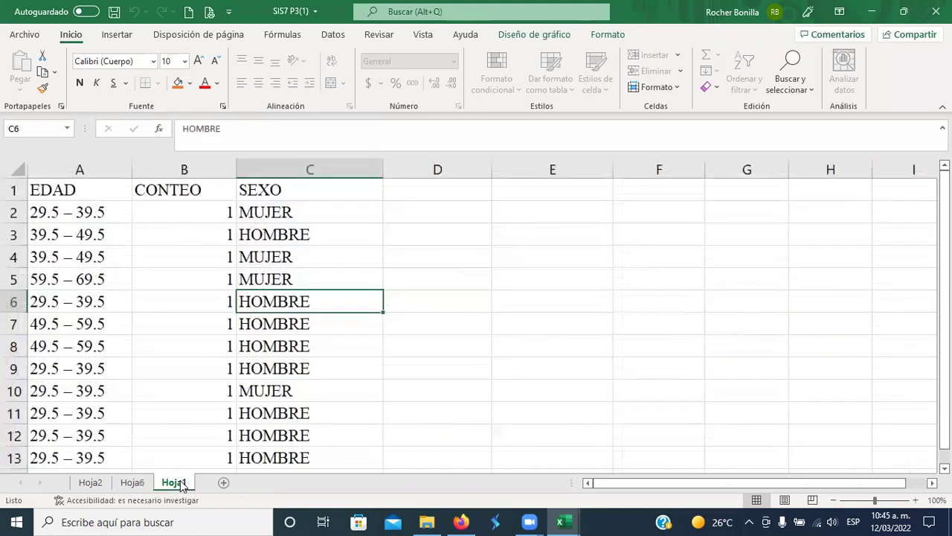
left_click(132, 483)
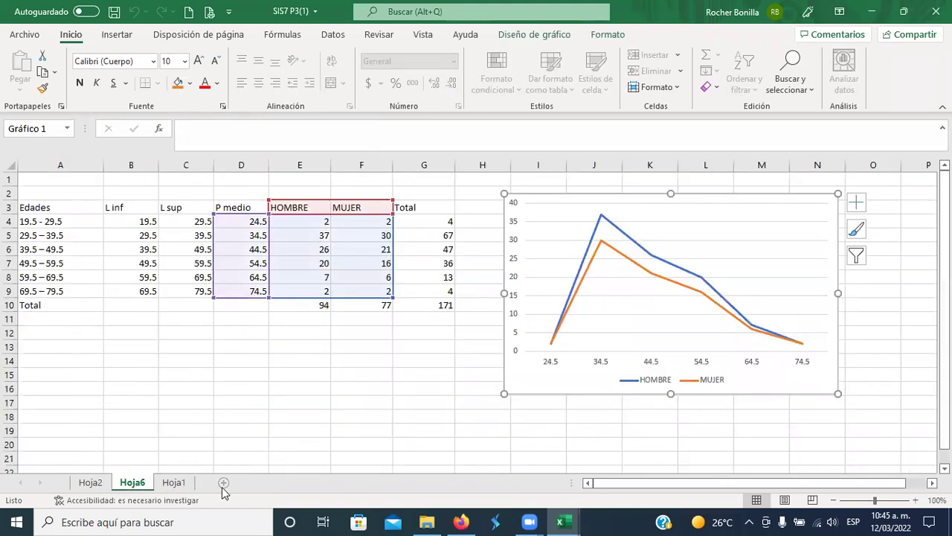
left_click(173, 482)
left_click_drag(97, 482, 95, 482)
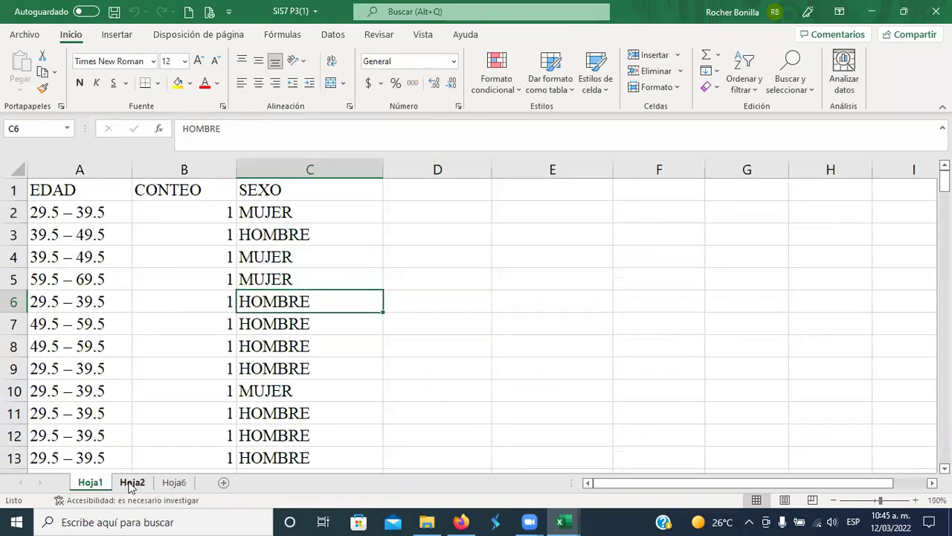
- Review the source data in Hoja1 and the finished tables and charts in Hoja2 and Hoja6
left_click(131, 483)
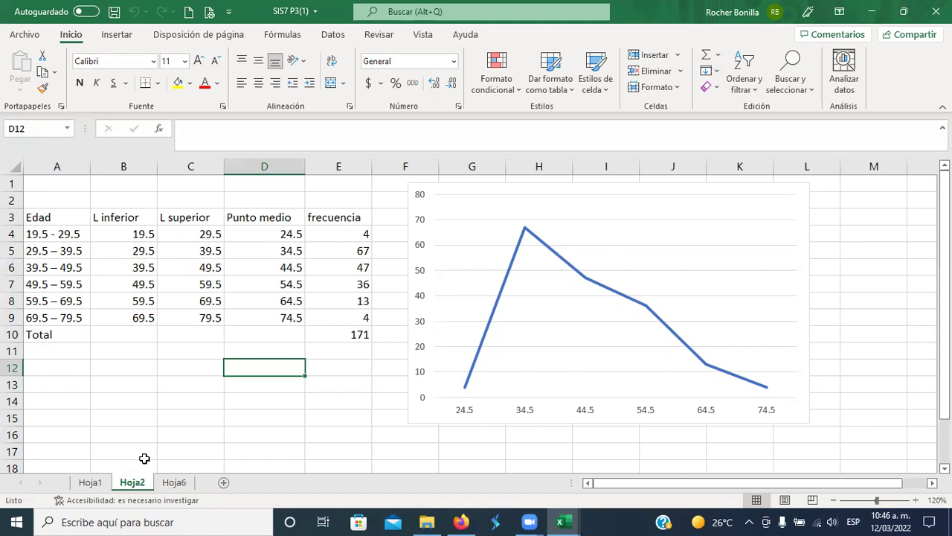
left_click(174, 482)
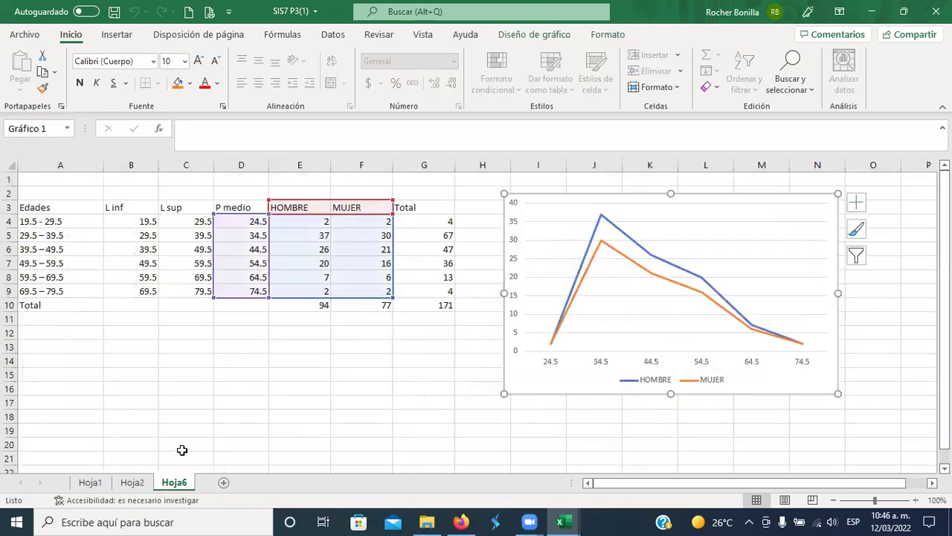
left_click(90, 483)
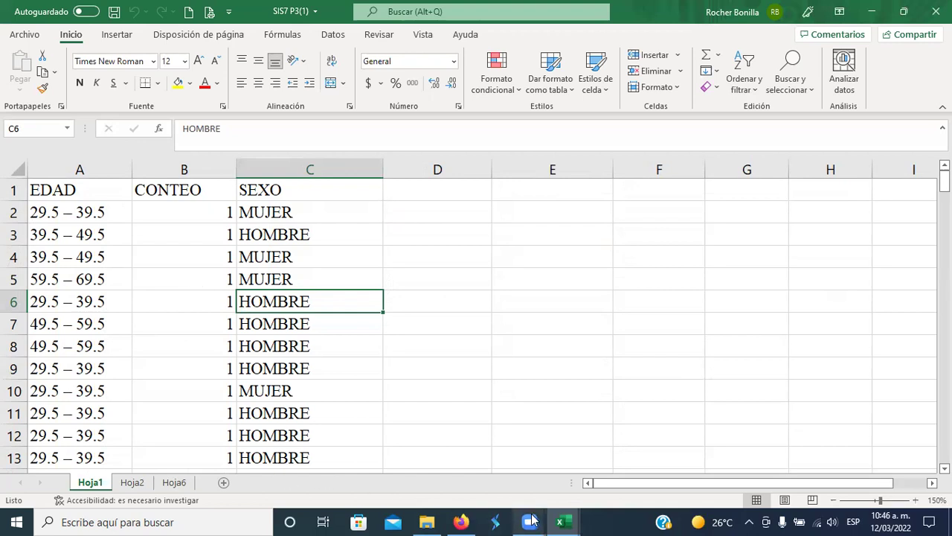
mouse_move(559, 521)
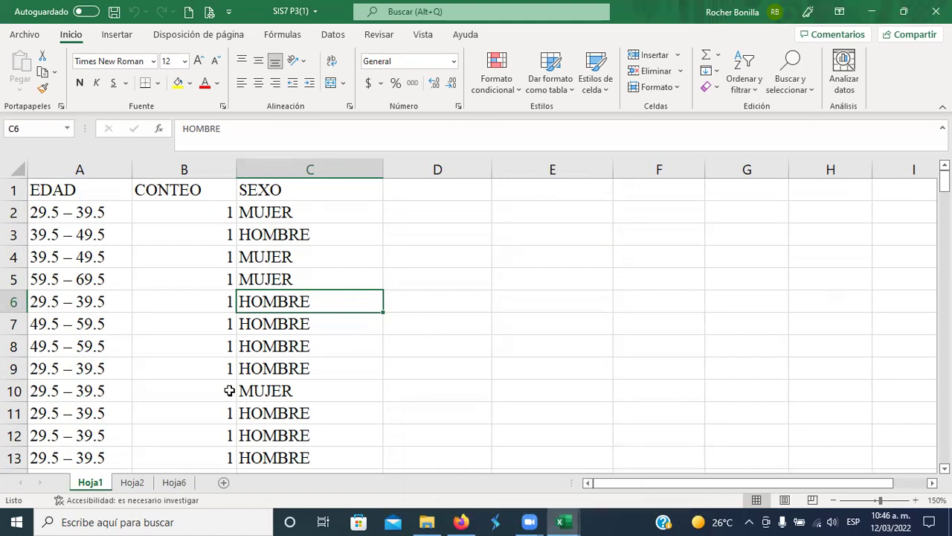
left_click(175, 484)
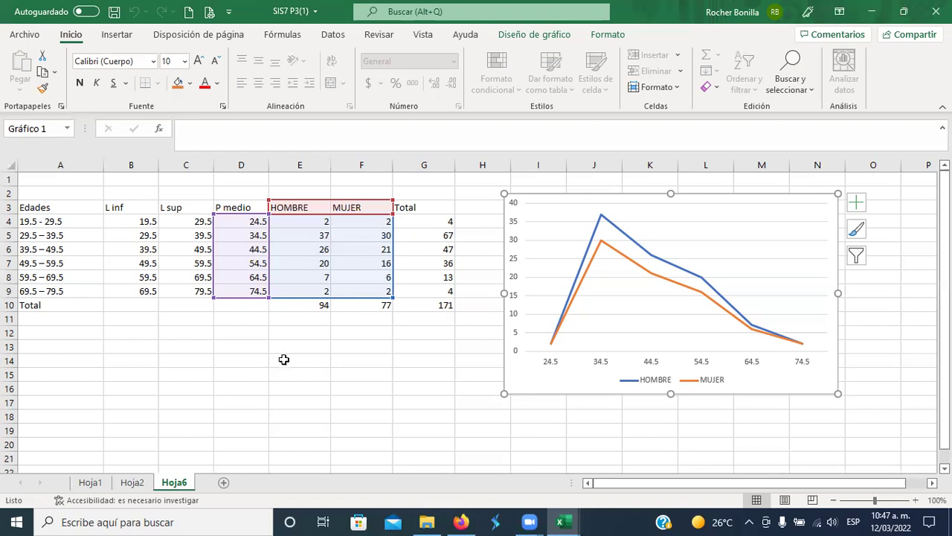
left_click(337, 342)
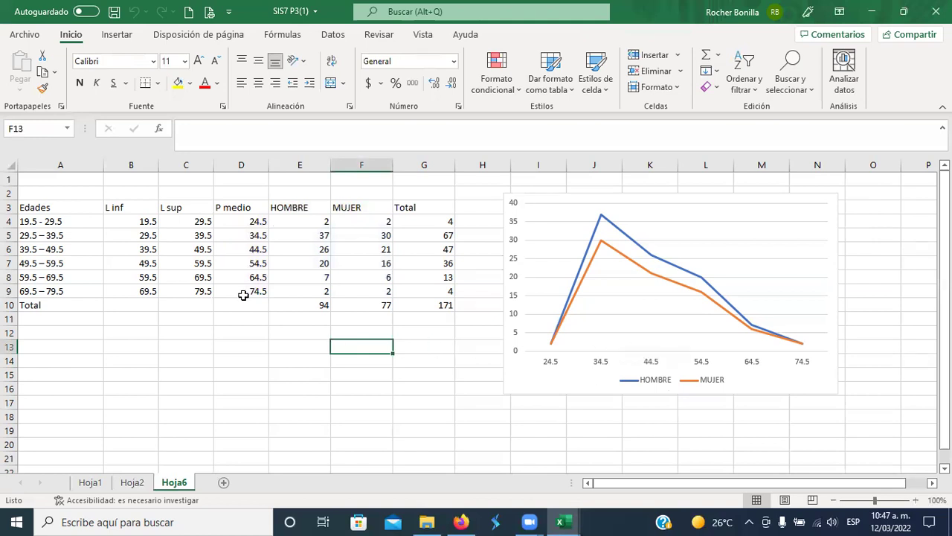
left_click(136, 483)
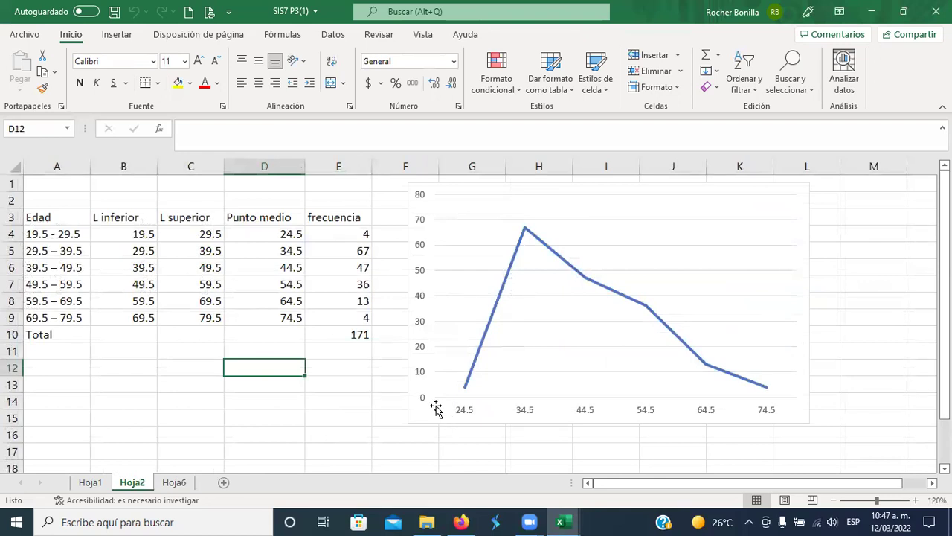
left_click(179, 483)
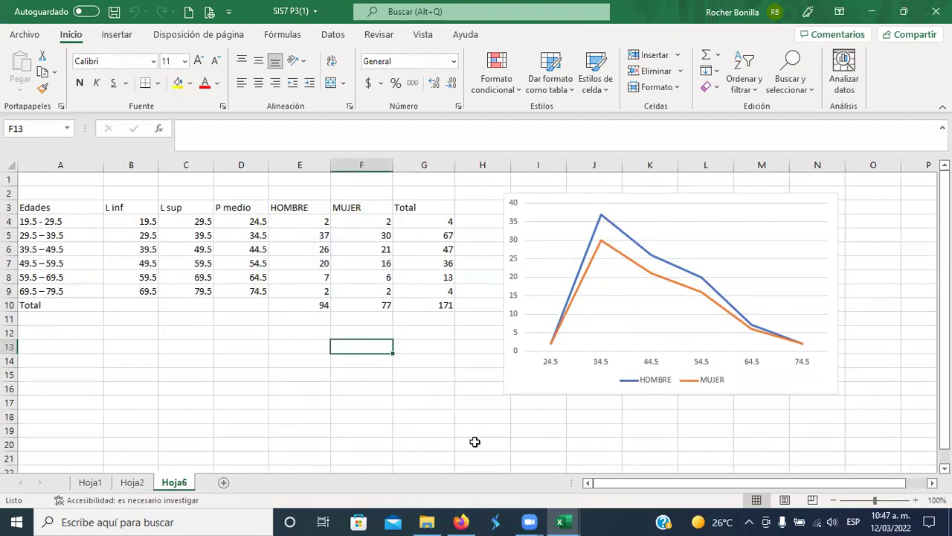